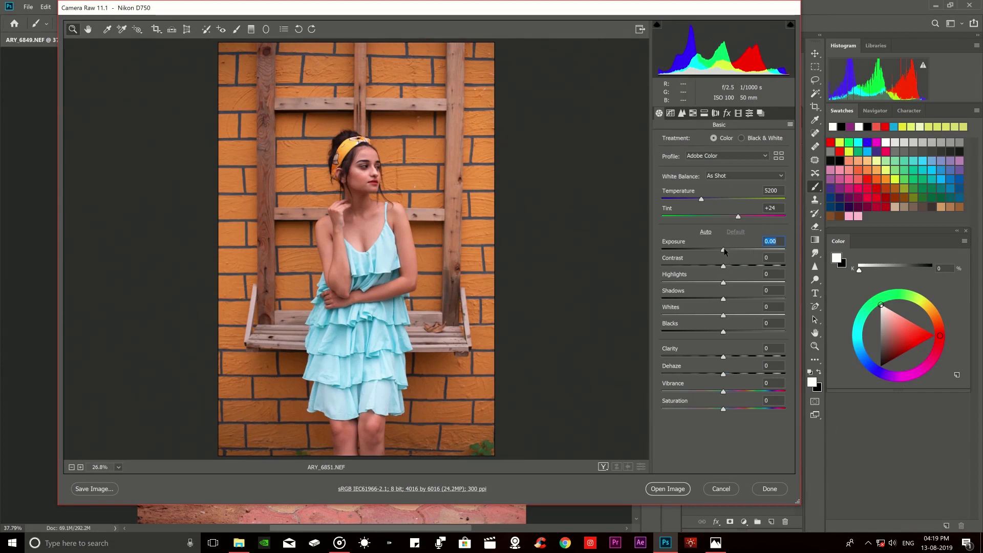
# Raise exposure to +0.05 and settle the shadows at +7.
pyautogui.moveTo(725, 251); pyautogui.dragTo(725, 252)
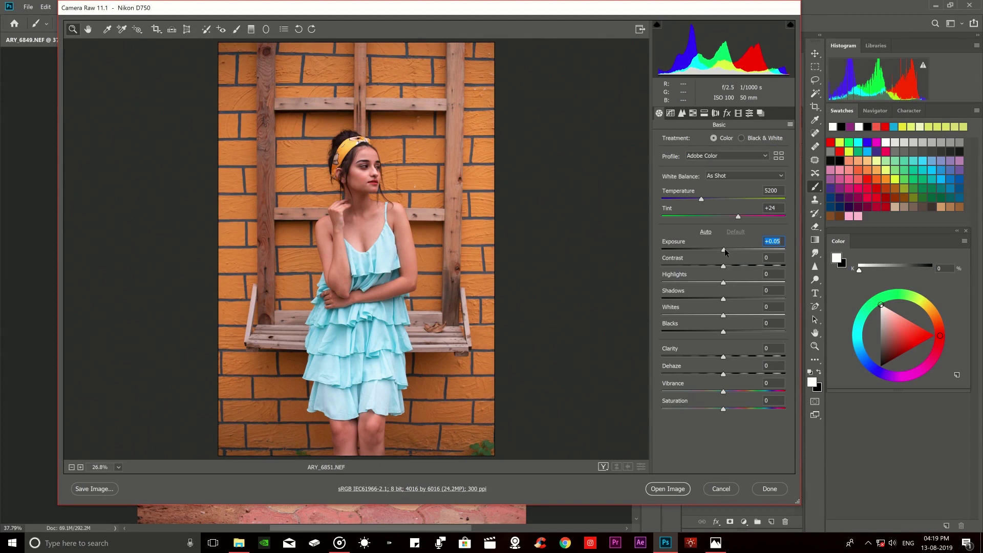
pyautogui.moveTo(725, 299); pyautogui.dragTo(737, 299)
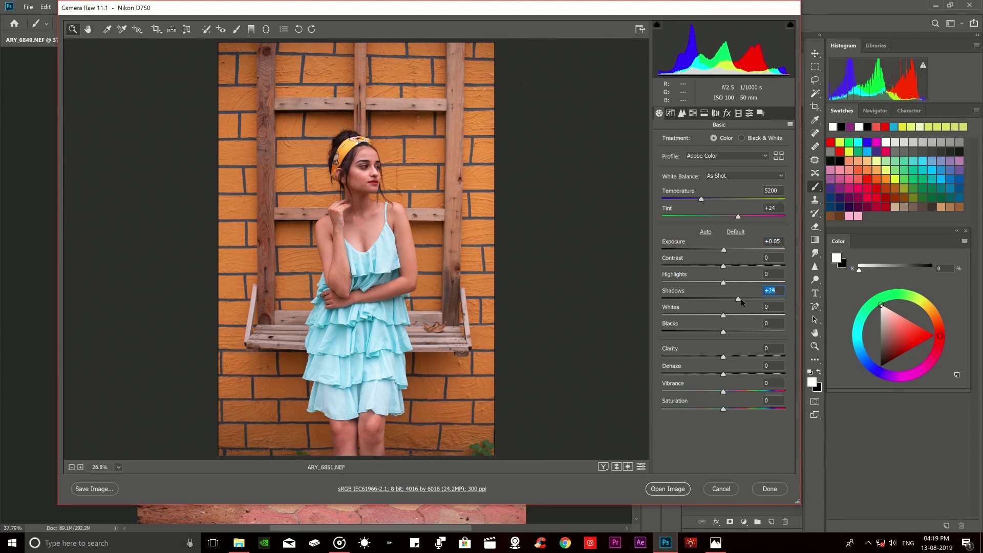
pyautogui.click(739, 306)
pyautogui.moveTo(733, 305)
pyautogui.mouseDown()
pyautogui.moveTo(725, 335)
pyautogui.moveTo(734, 334)
pyautogui.moveTo(730, 323)
pyautogui.mouseUp()
# Add contrast +4 and highlights +10, keep clarity at 0, then compare against defaults.
pyautogui.moveTo(722, 271); pyautogui.dragTo(724, 267)
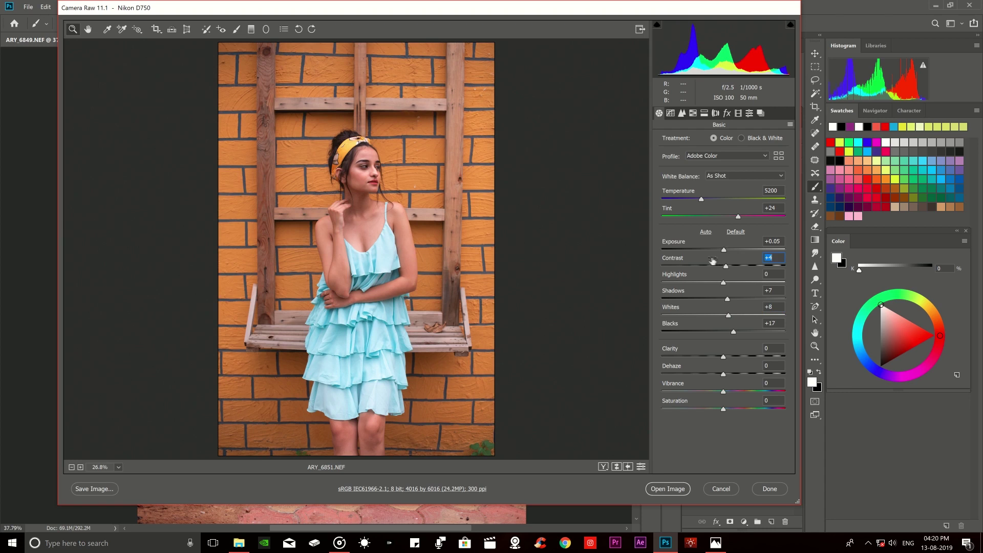
pyautogui.moveTo(723, 356); pyautogui.dragTo(730, 378)
pyautogui.doubleClick(724, 357)
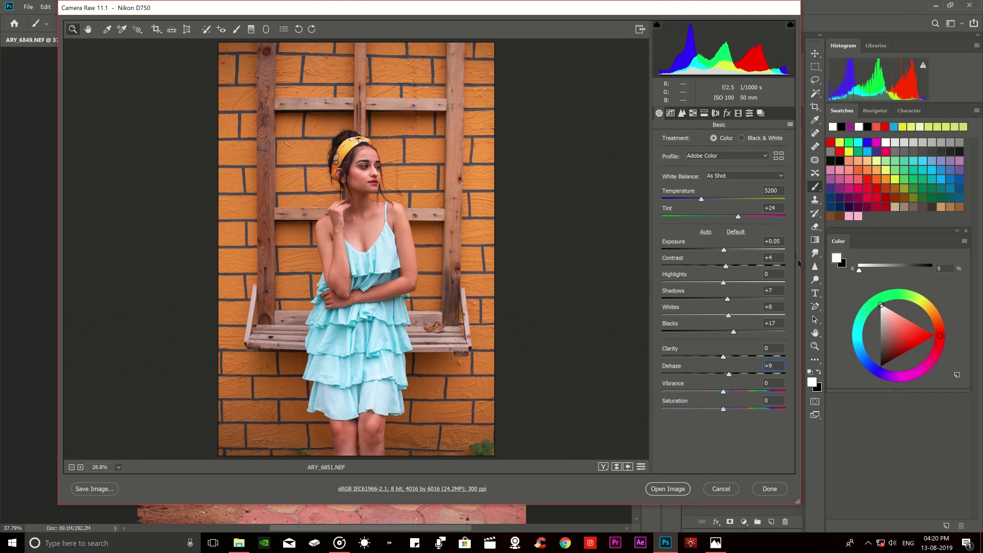
pyautogui.moveTo(722, 283); pyautogui.dragTo(732, 283)
pyautogui.click(641, 466)
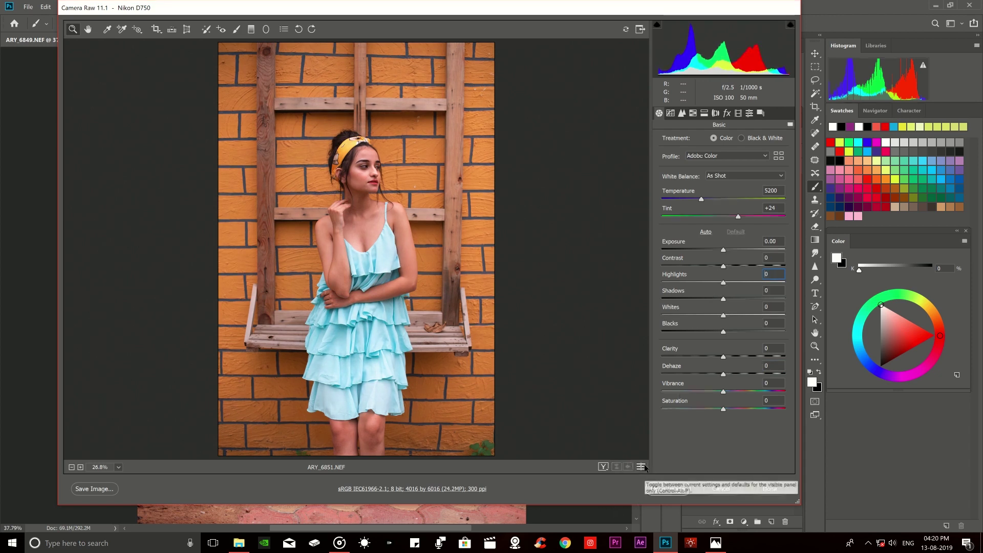
pyautogui.click(641, 467)
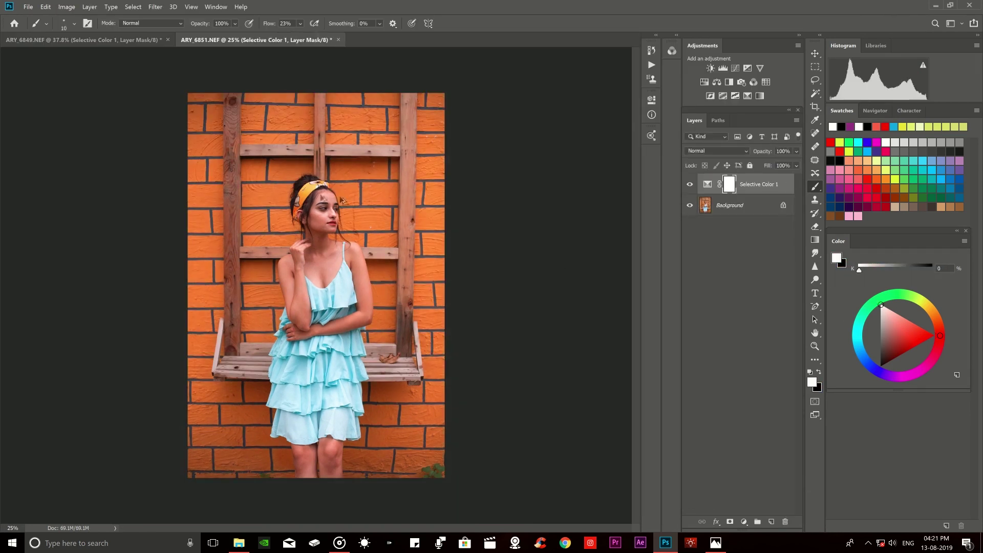
# Toggle the Selective Color adjustment off and on to compare the deeper orange wall.
pyautogui.scroll(1, 342, 199)
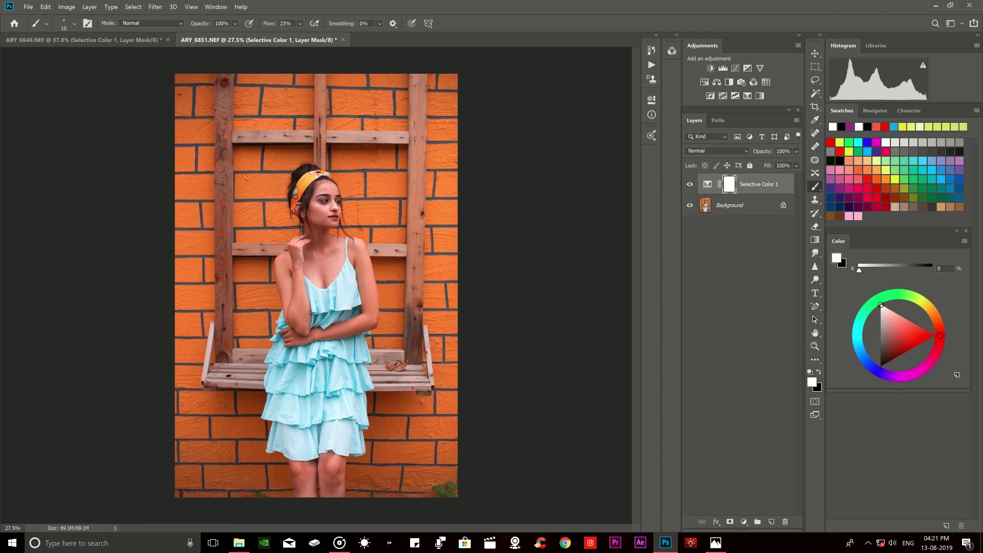
pyautogui.click(689, 185)
pyautogui.click(690, 185)
pyautogui.click(690, 185)
pyautogui.click(690, 184)
pyautogui.click(689, 185)
pyautogui.click(689, 184)
# Zoom in on the photo and make the Background layer active.
pyautogui.scroll(2, 307, 219)
pyautogui.scroll(2, 308, 219)
pyautogui.scroll(1, 307, 219)
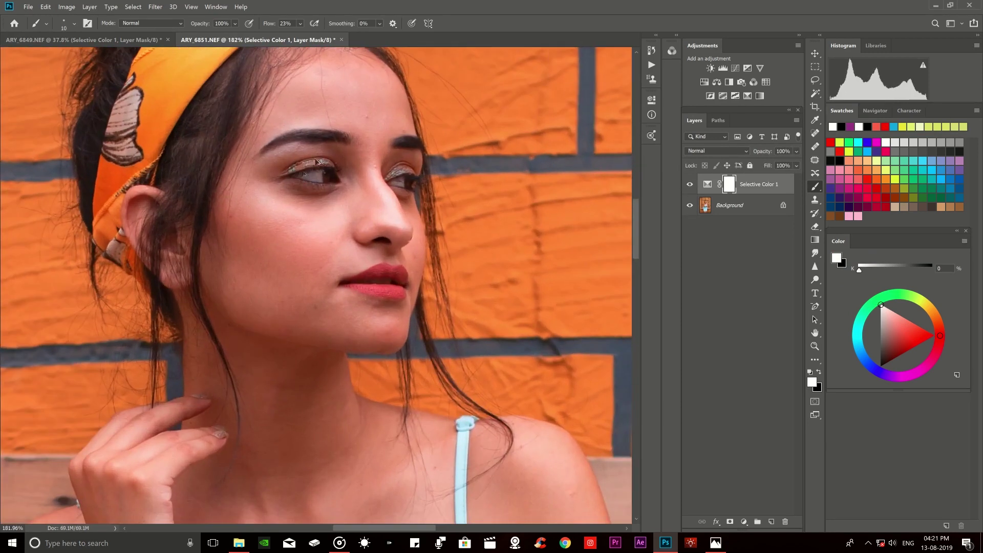
pyautogui.scroll(2, 308, 219)
pyautogui.scroll(-1, 386, 144)
pyautogui.click(749, 204)
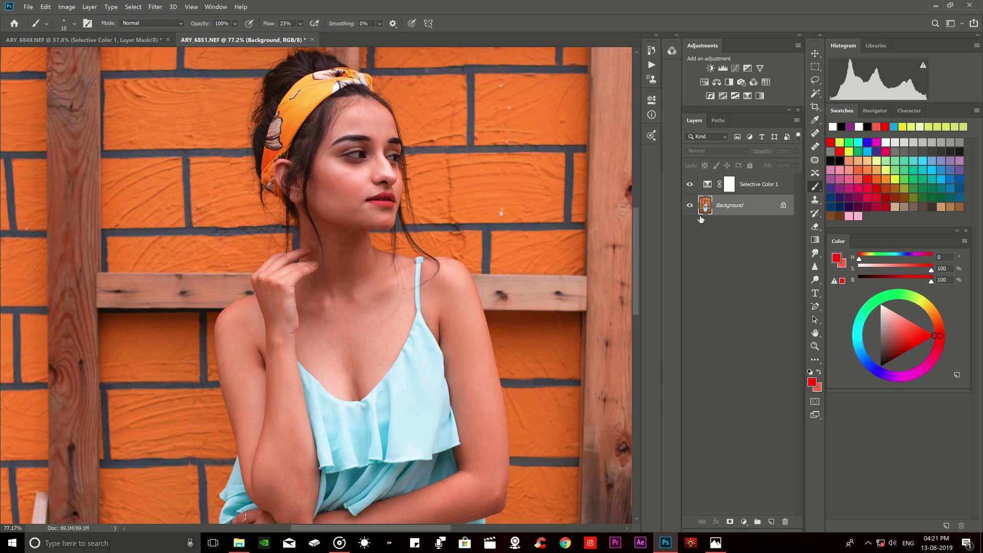
# Run the recorded action, dismiss its error, remove the extra layers and make a merged Layer 1.
pyautogui.press('F2')
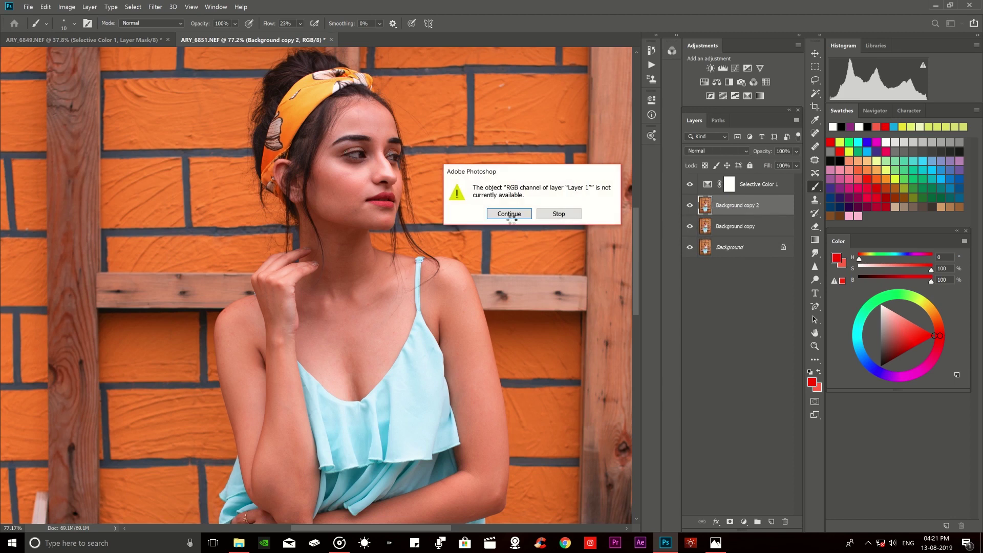
pyautogui.click(559, 214)
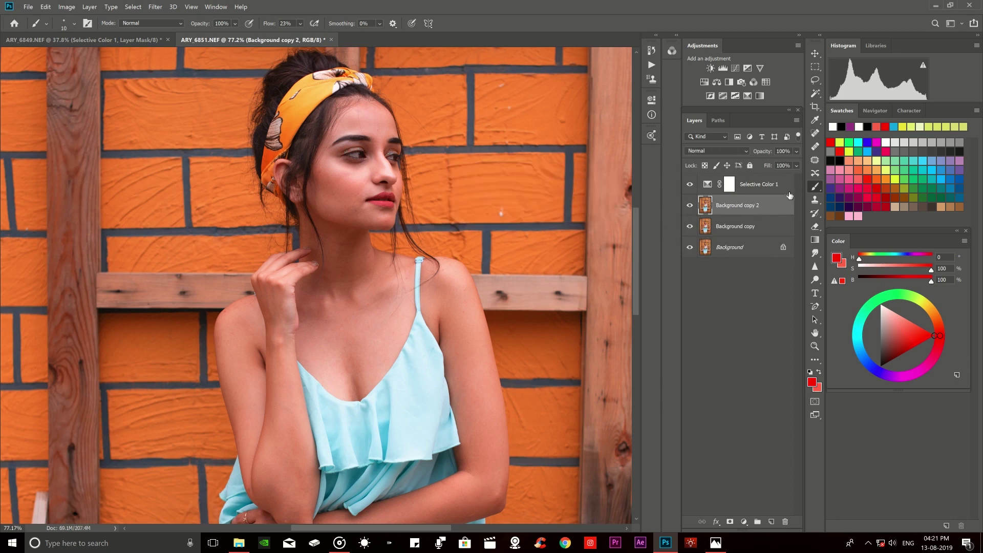
pyautogui.hotkey('ctrl', 'alt', 'z')
pyautogui.hotkey('ctrl', 'alt', 'z')
pyautogui.hotkey('ctrl', 'alt', 'z')
pyautogui.hotkey('ctrl', 'alt', 'z')
pyautogui.hotkey('ctrl', 'j')
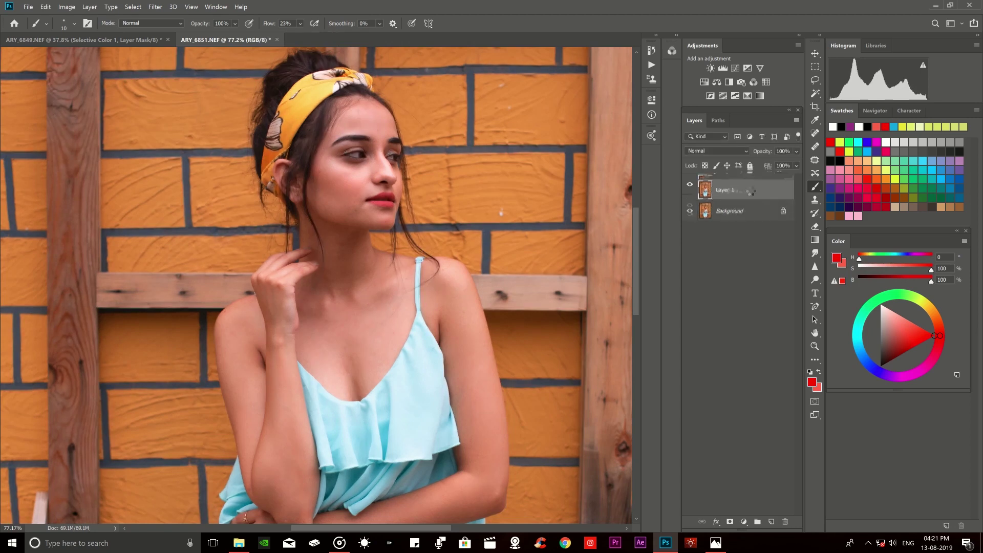
pyautogui.click(739, 207)
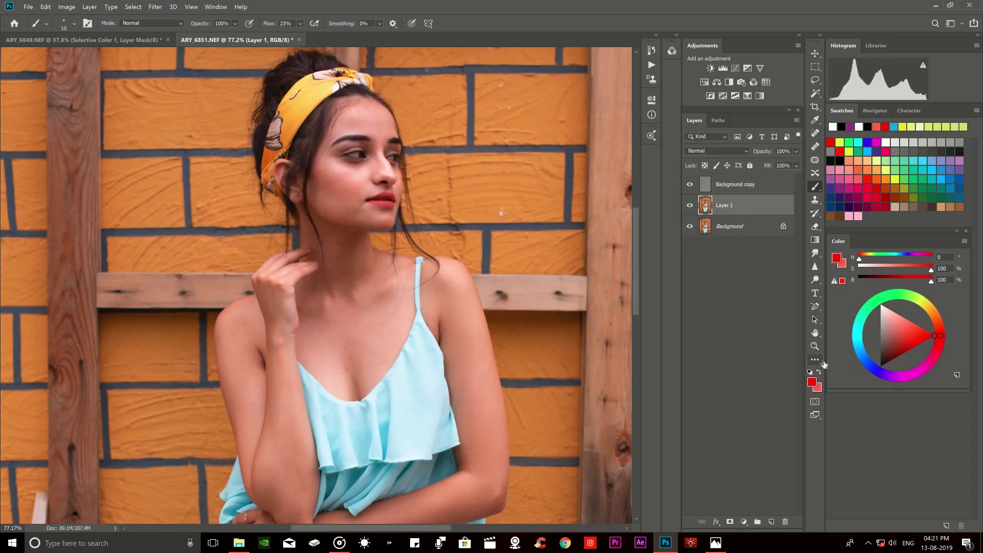
# Merge Layer 1 down, then duplicate Background as a fresh Layer 1 for healing.
pyautogui.hotkey('shift', 'b')
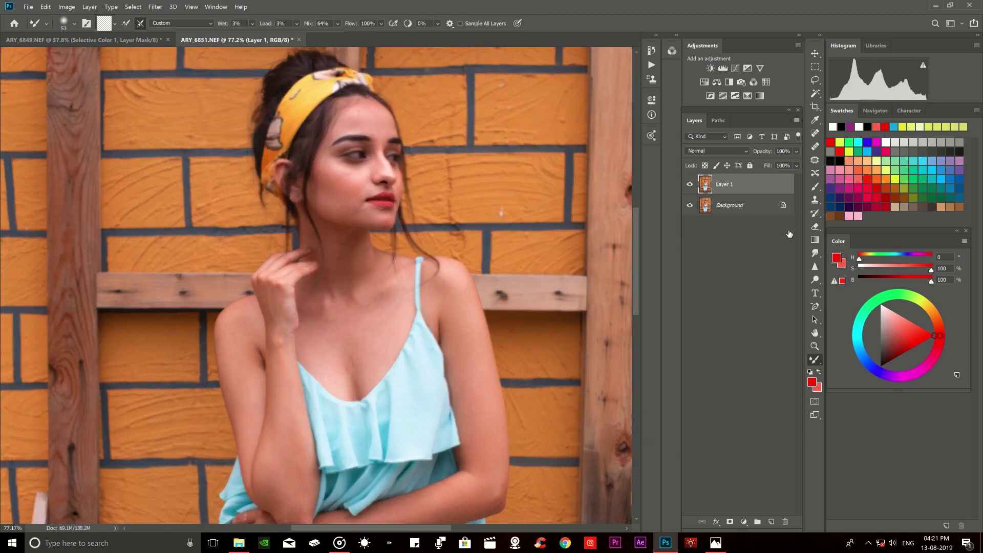
pyautogui.hotkey('ctrl', 'e')
pyautogui.hotkey('ctrl', 'j')
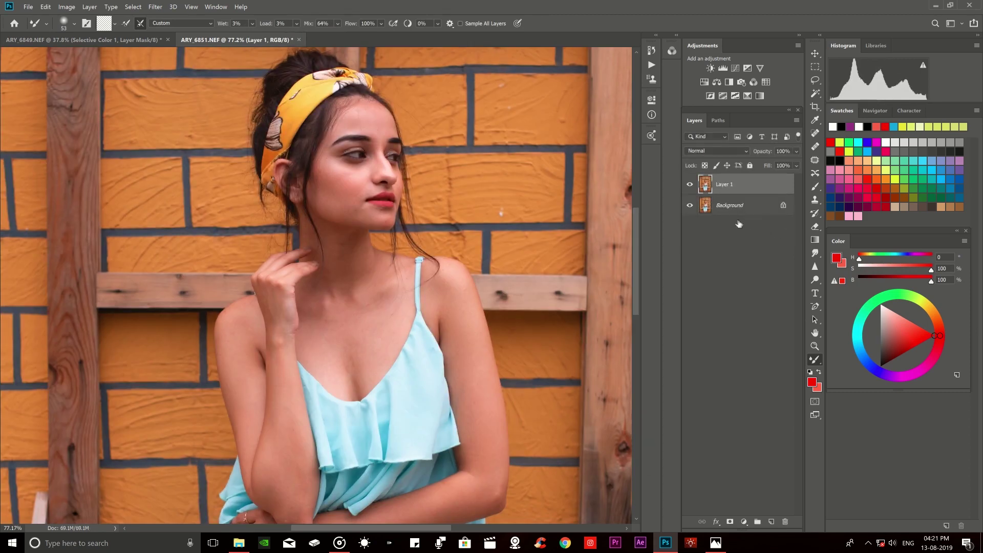
pyautogui.scroll(5, 355, 252)
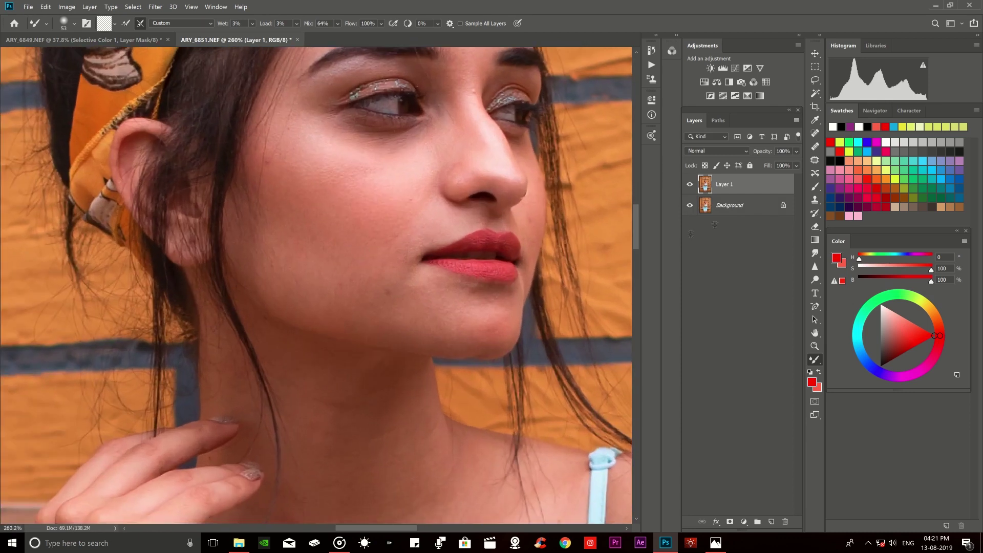
pyautogui.press('j')
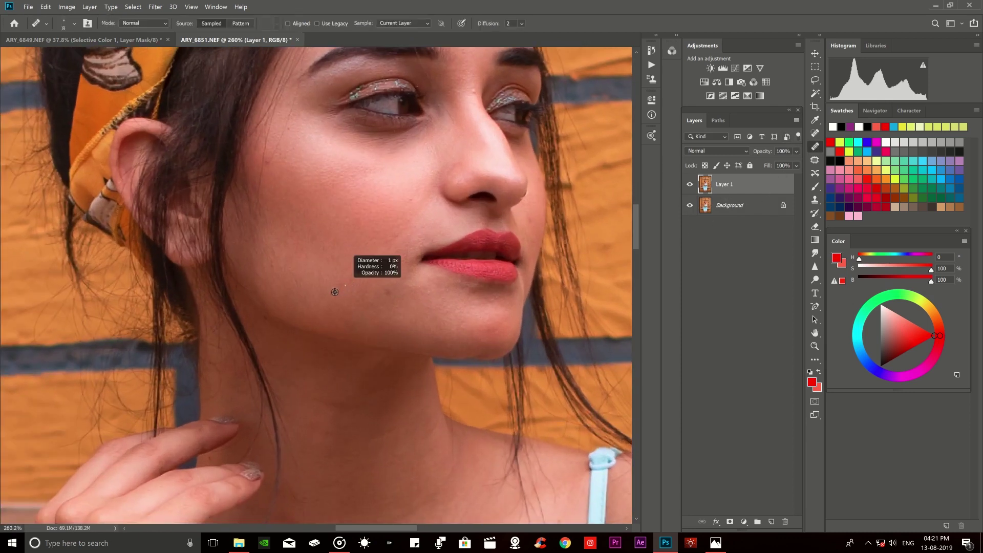
# With a 9 px healing brush, remove the dark speck on the jaw and two chin blemishes.
pyautogui.scroll(2, 358, 292)
pyautogui.moveTo(391, 281); pyautogui.dragTo(333, 281)
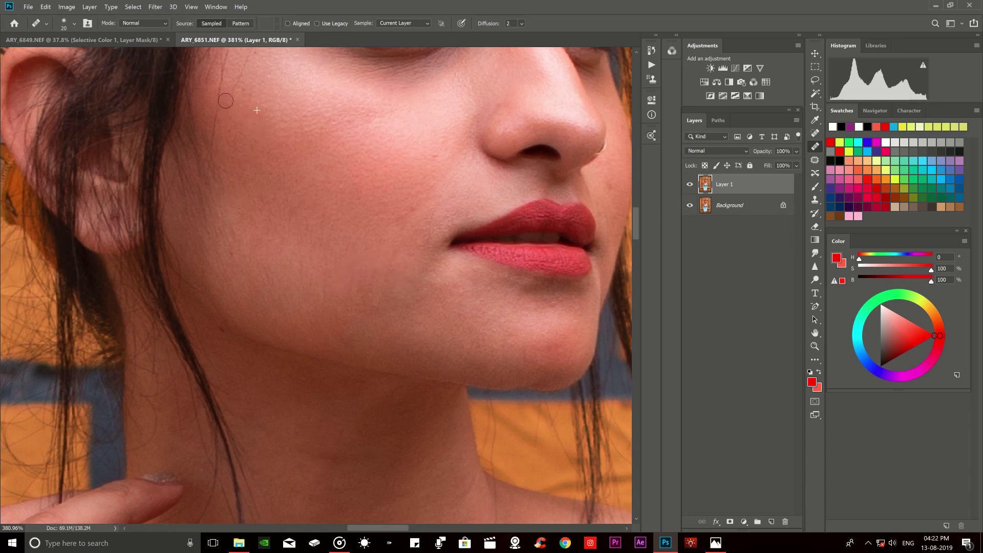
pyautogui.moveTo(405, 171); pyautogui.dragTo(390, 158)
pyautogui.click(223, 331)
pyautogui.moveTo(550, 347); pyautogui.dragTo(533, 345)
pyautogui.moveTo(528, 347); pyautogui.dragTo(542, 346)
# Switch to a 12 px brush and heal the spot on the cheek beside the nose.
pyautogui.scroll(-2, 353, 279)
pyautogui.scroll(3, 389, 211)
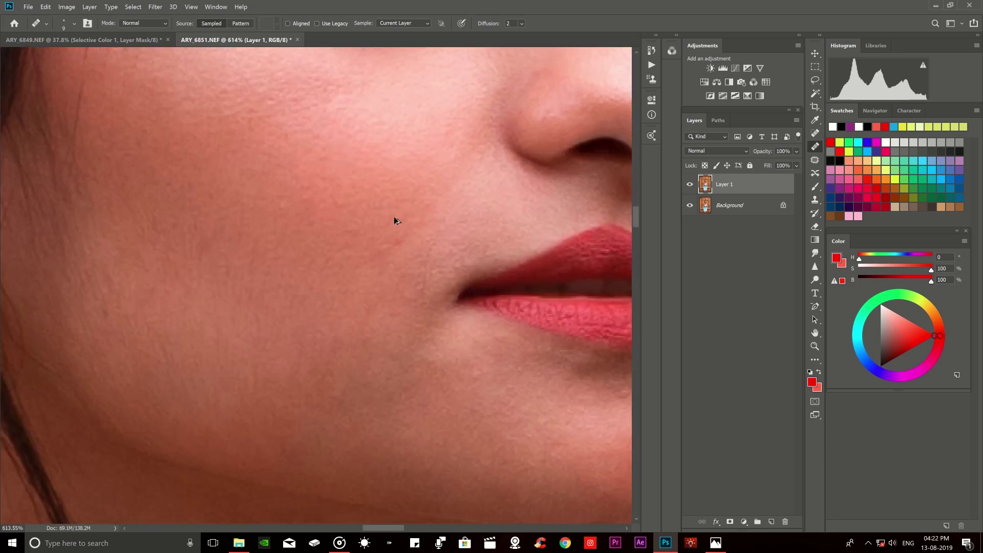
pyautogui.click(393, 241)
pyautogui.scroll(-3, 275, 191)
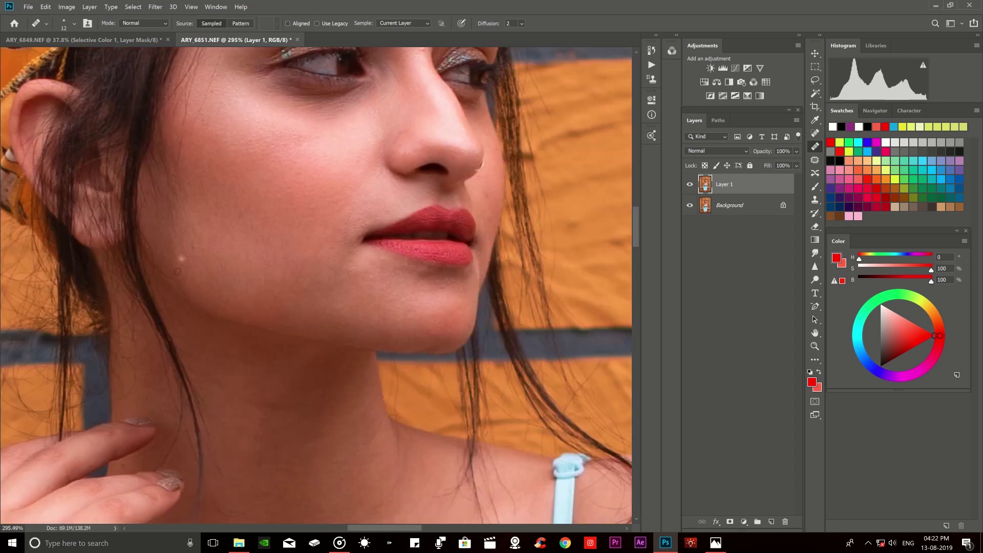
pyautogui.scroll(2, 180, 263)
pyautogui.scroll(1, 167, 271)
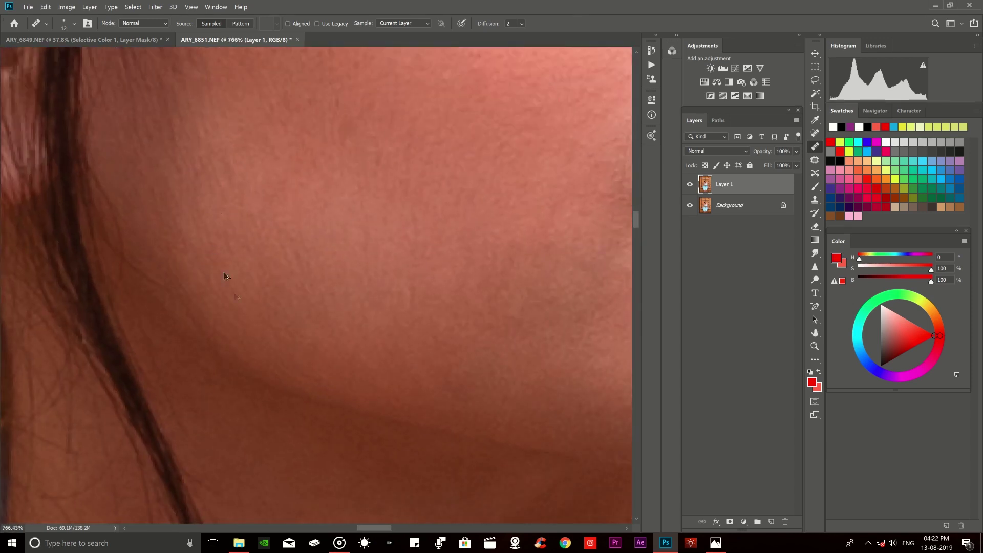
pyautogui.scroll(-4, 213, 250)
pyautogui.scroll(-2, 368, 162)
pyautogui.scroll(1, 417, 300)
pyautogui.scroll(3, 417, 301)
pyautogui.scroll(2, 417, 366)
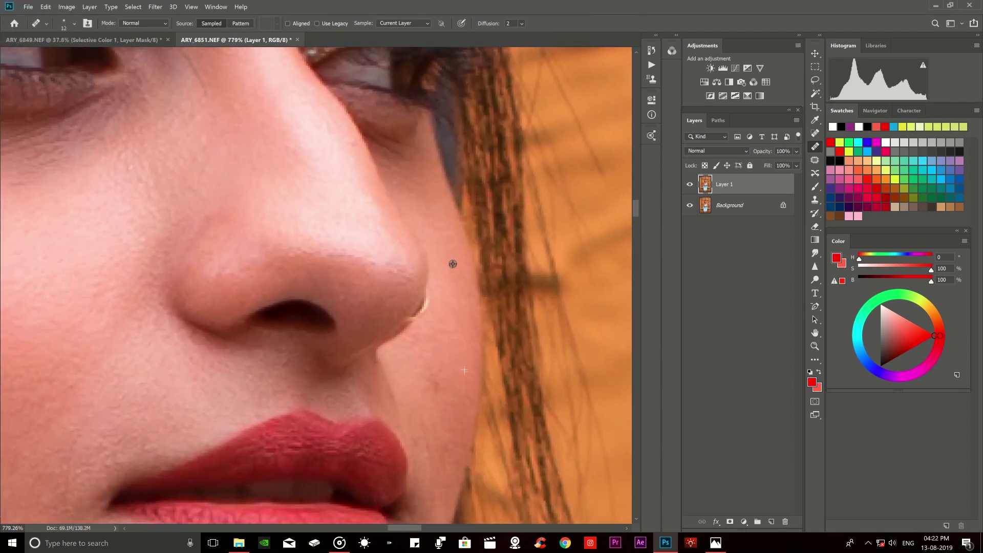
pyautogui.click(432, 405)
pyautogui.scroll(-2, 416, 263)
pyautogui.scroll(-2, 456, 289)
pyautogui.scroll(-2, 273, 171)
pyautogui.scroll(2, 379, 231)
pyautogui.scroll(1, 338, 271)
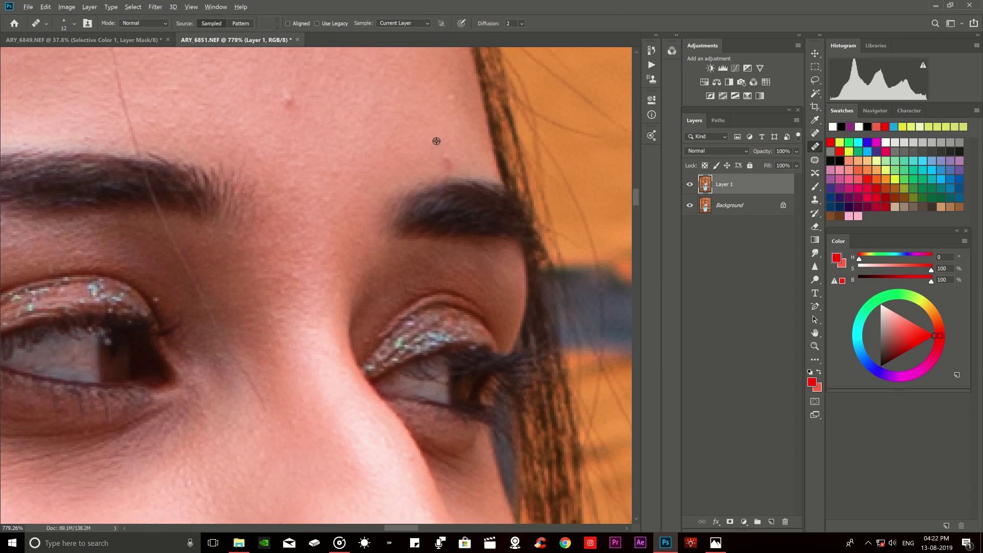
pyautogui.scroll(-2, 440, 153)
pyautogui.scroll(1, 419, 136)
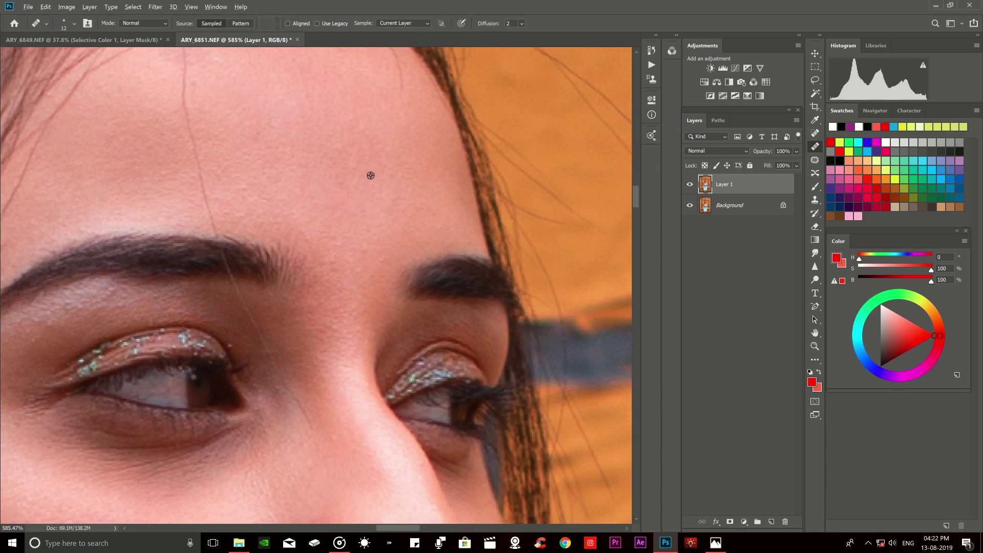
# Set the healing brush to 9 px and remove the stray hair strand above the eye.
pyautogui.scroll(3, 383, 239)
pyautogui.scroll(1, 382, 238)
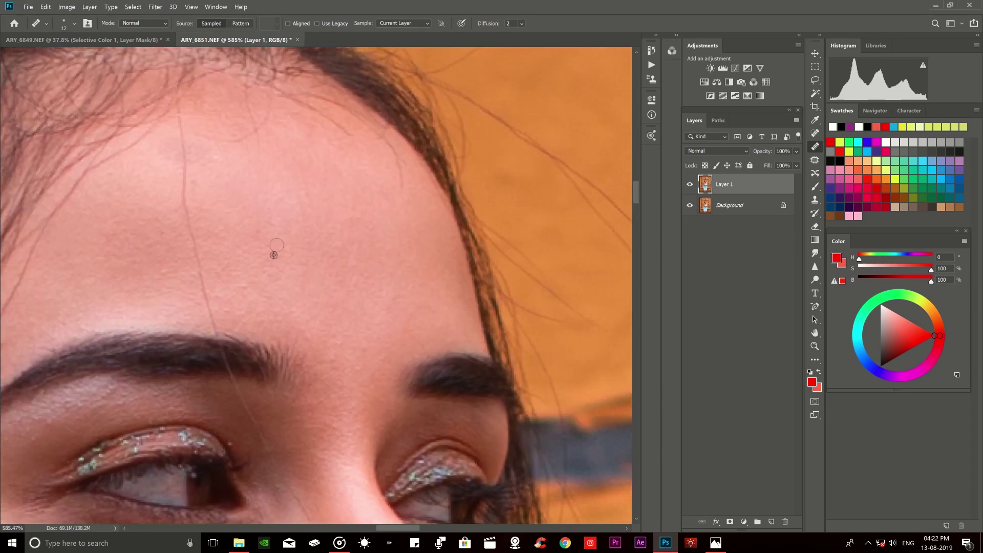
pyautogui.scroll(-3, 308, 275)
pyautogui.keyDown('alt'); pyautogui.rightClick(321, 411); pyautogui.keyUp('alt')
pyautogui.moveTo(315, 462); pyautogui.dragTo(281, 406)
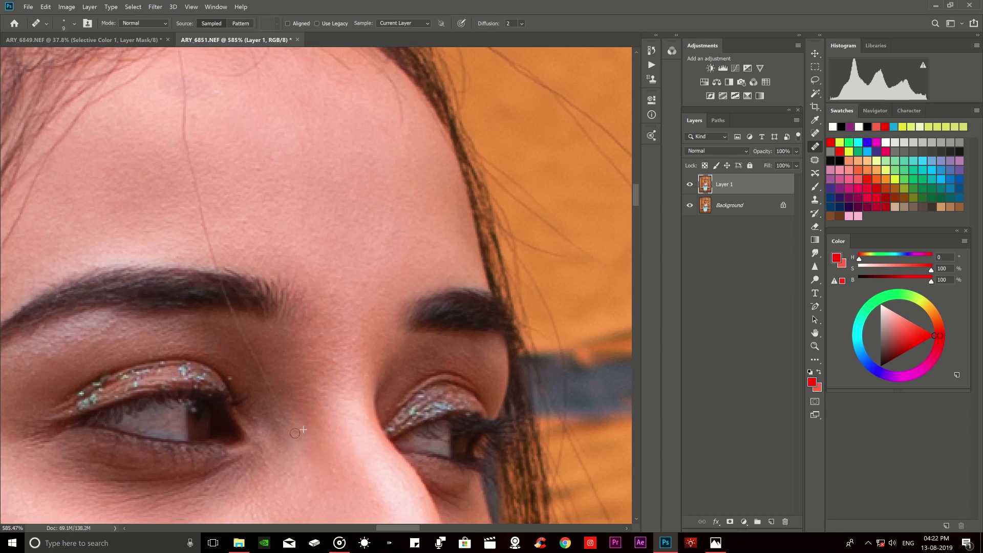
pyautogui.moveTo(251, 348)
pyautogui.mouseDown()
pyautogui.moveTo(233, 305)
pyautogui.moveTo(258, 363)
pyautogui.mouseUp()
# Heal the stray hairs over the eyebrow and the faint streaks across the forehead.
pyautogui.scroll(2, 278, 358)
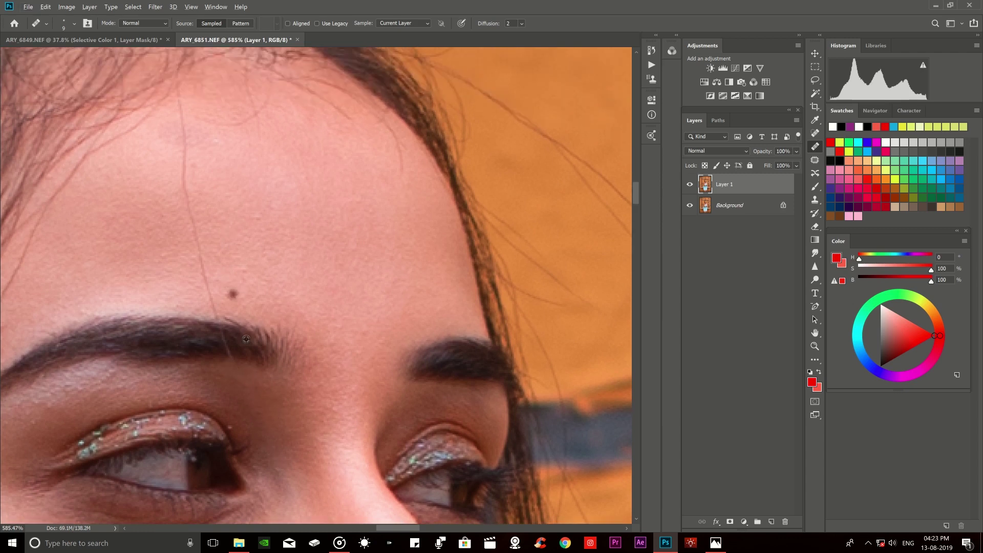
pyautogui.moveTo(246, 348)
pyautogui.mouseDown()
pyautogui.moveTo(191, 344)
pyautogui.moveTo(224, 333)
pyautogui.moveTo(174, 134)
pyautogui.mouseUp()
pyautogui.keyDown('alt'); pyautogui.click(238, 315); pyautogui.keyUp('alt')
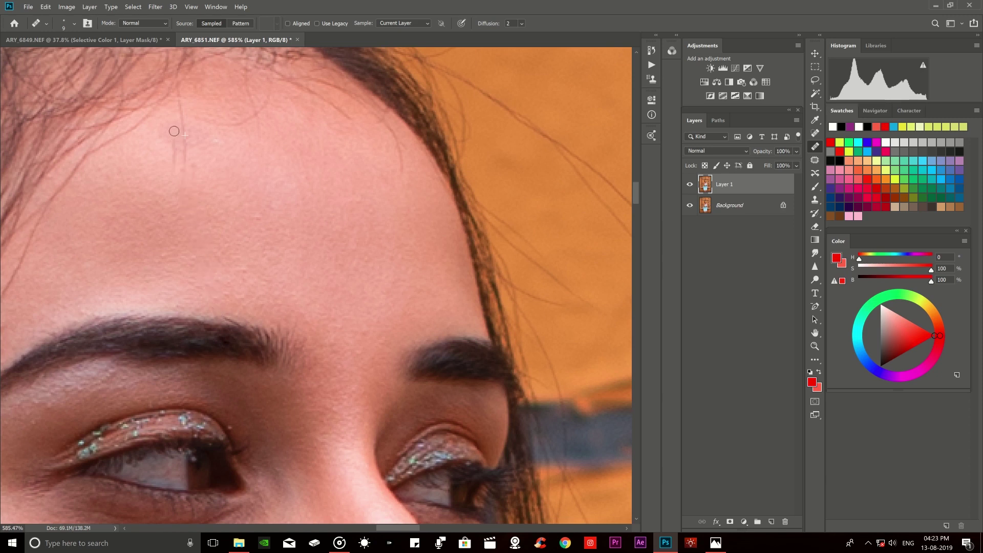
pyautogui.moveTo(199, 186); pyautogui.dragTo(180, 90)
pyautogui.moveTo(177, 162)
pyautogui.mouseDown()
pyautogui.moveTo(171, 121)
pyautogui.moveTo(166, 155)
pyautogui.moveTo(213, 142)
pyautogui.moveTo(245, 78)
pyautogui.mouseUp()
# Resample clean forehead skin, heal the remaining strands up to the hairline, and zoom out.
pyautogui.keyDown('alt'); pyautogui.click(271, 183); pyautogui.keyUp('alt')
pyautogui.moveTo(400, 173)
pyautogui.mouseDown()
pyautogui.moveTo(389, 131)
pyautogui.moveTo(299, 107)
pyautogui.mouseUp()
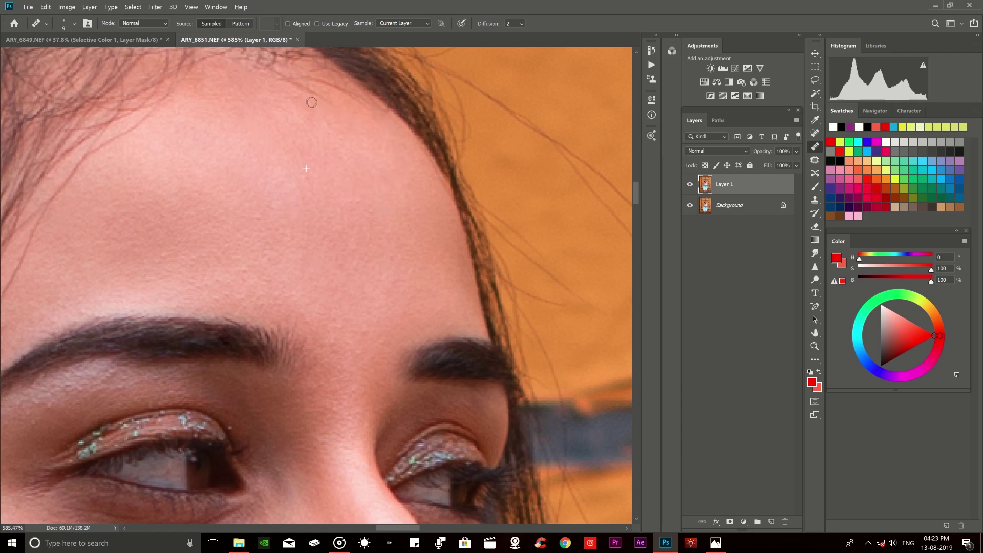
pyautogui.moveTo(313, 80); pyautogui.dragTo(352, 89)
pyautogui.scroll(-5, 332, 138)
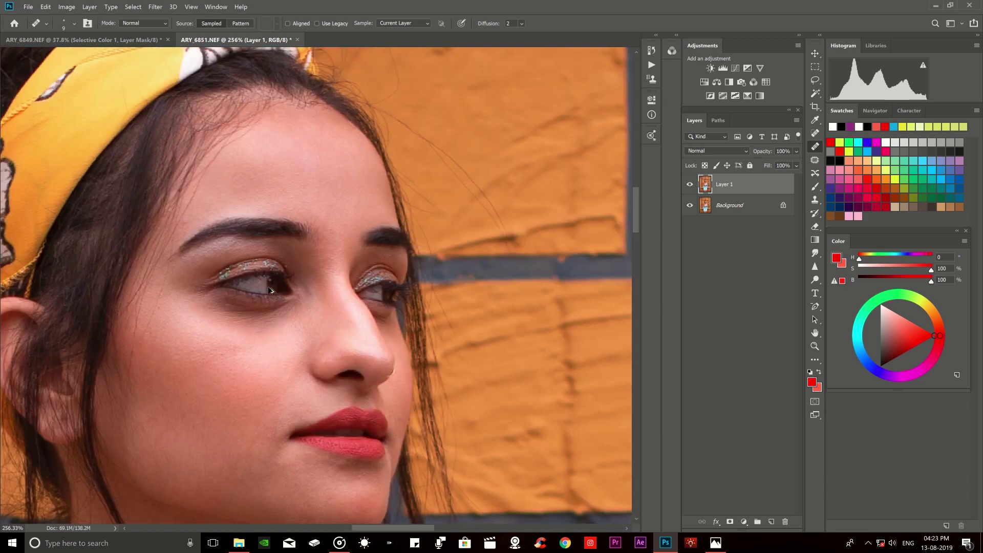
pyautogui.scroll(-4, 517, 125)
pyautogui.scroll(1, 378, 373)
pyautogui.scroll(1, 379, 373)
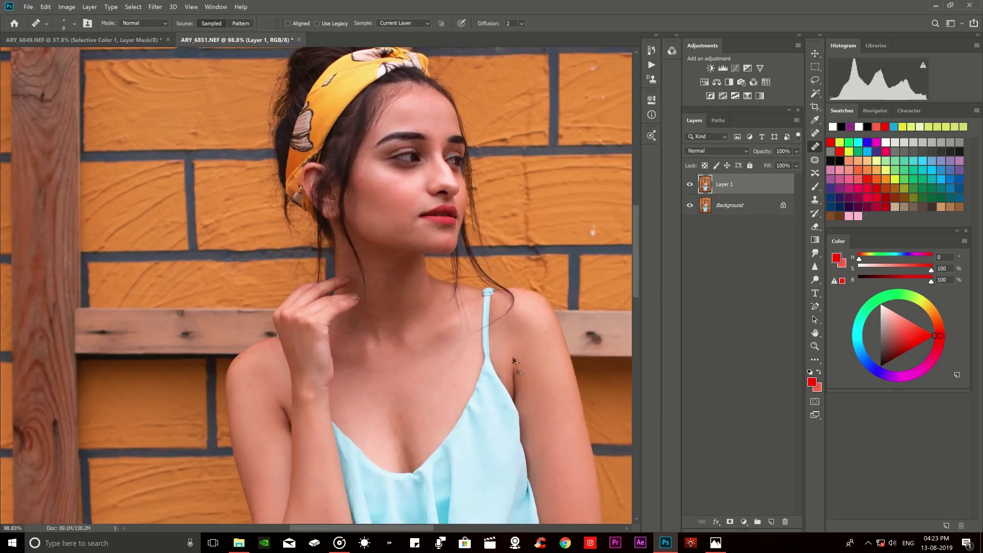
pyautogui.scroll(1, 378, 374)
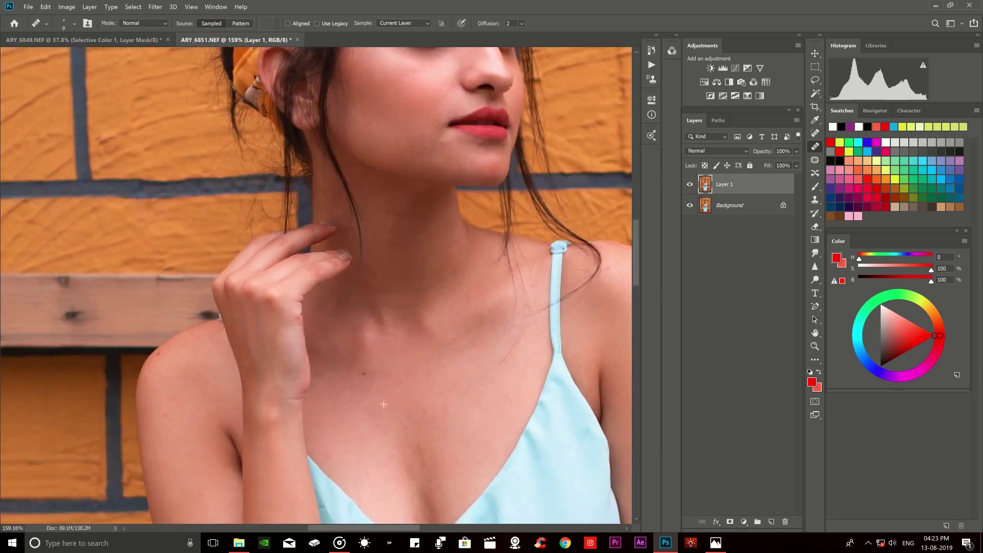
pyautogui.scroll(-3, 195, 364)
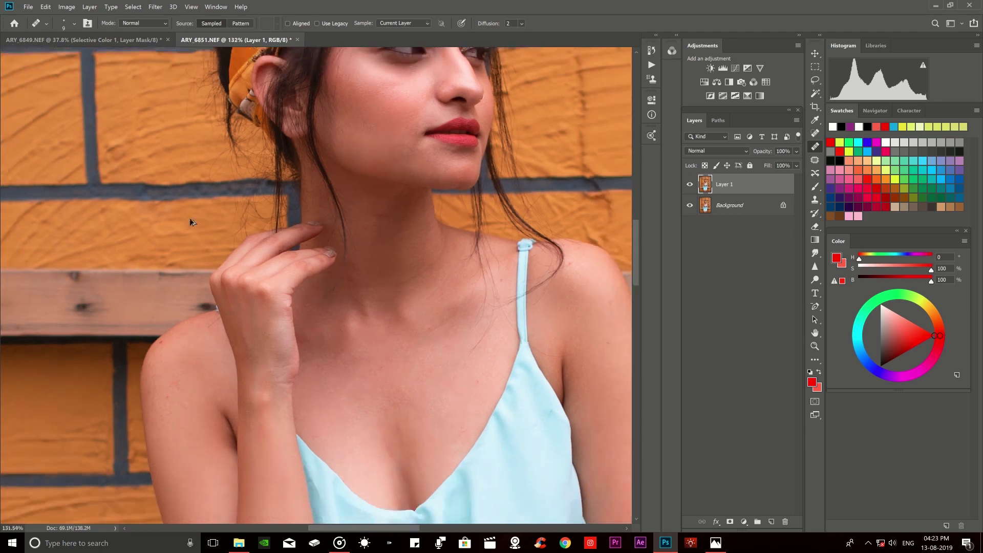
pyautogui.scroll(-2, 443, 174)
pyautogui.scroll(-2, 442, 172)
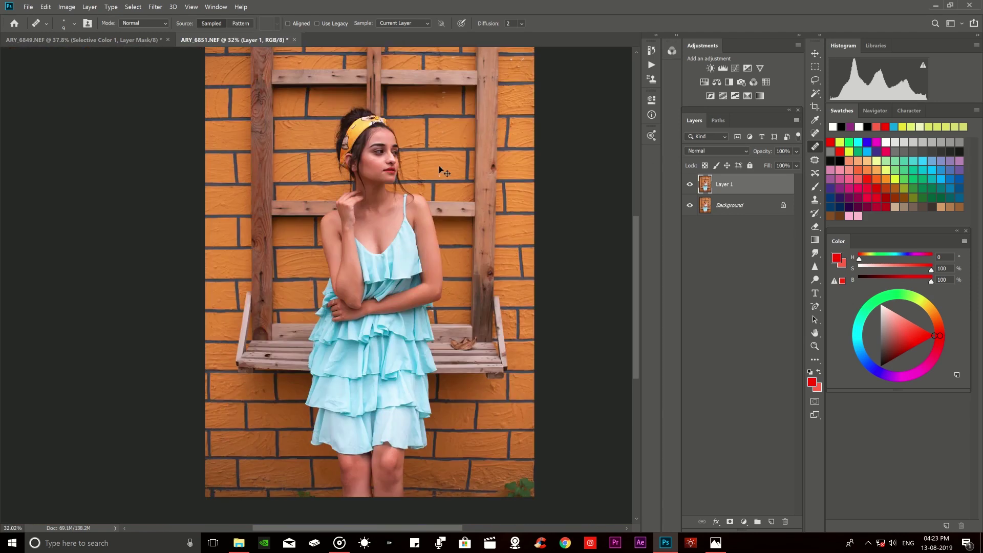
# Create the Background copy layer, reselect Layer 1 and switch to the Mixer Brush.
pyautogui.hotkey('ctrl', 'e')
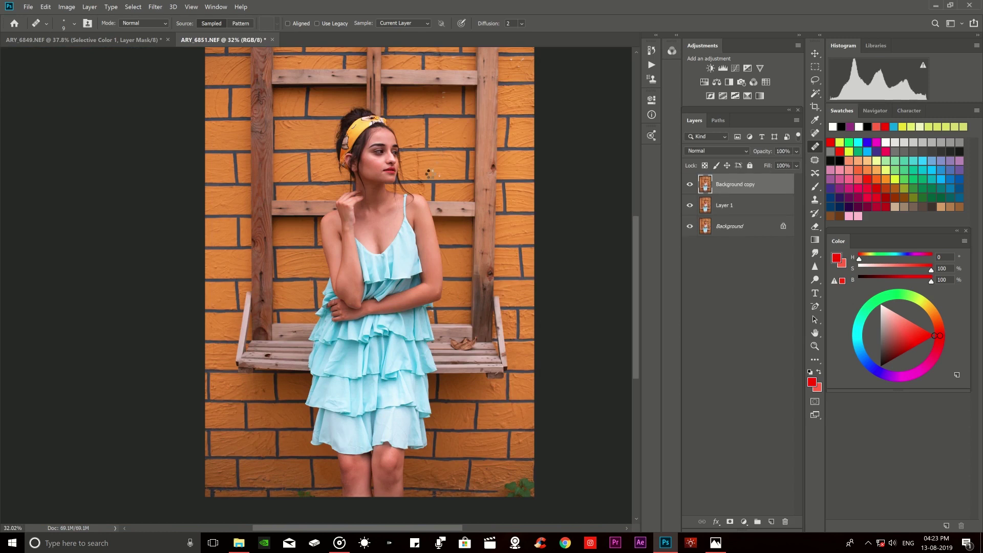
pyautogui.click(722, 204)
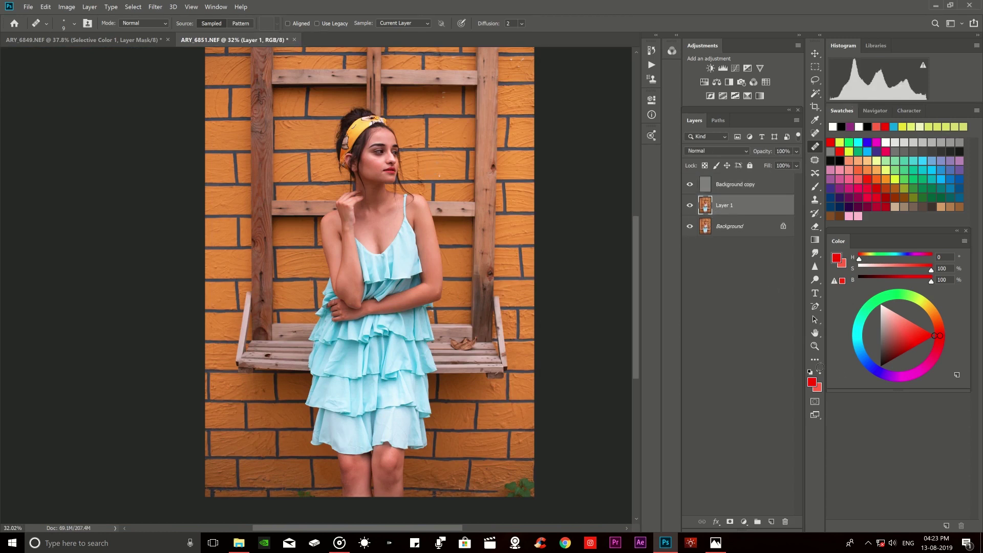
pyautogui.press('b')
pyautogui.scroll(1, 381, 109)
pyautogui.scroll(3, 381, 109)
pyautogui.scroll(3, 381, 109)
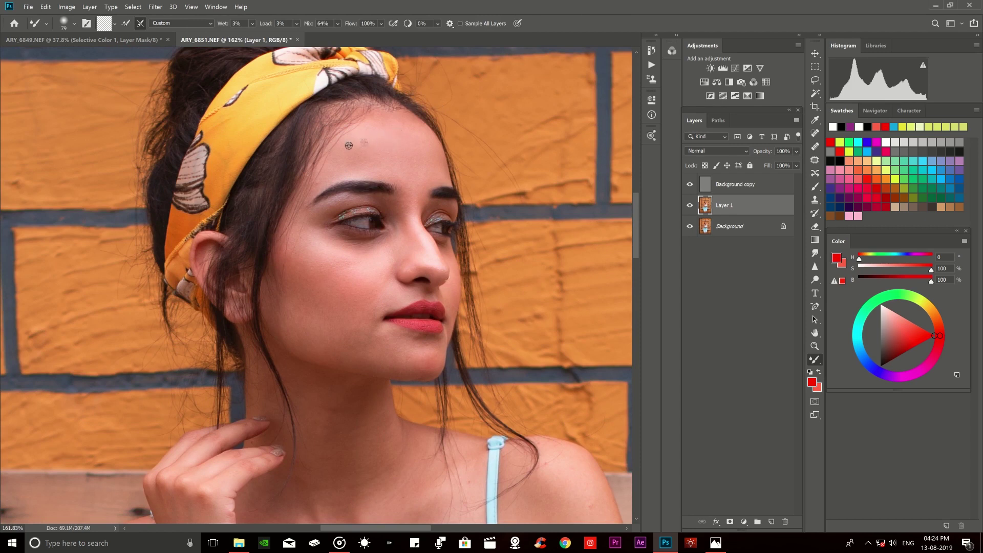
pyautogui.scroll(1, 387, 161)
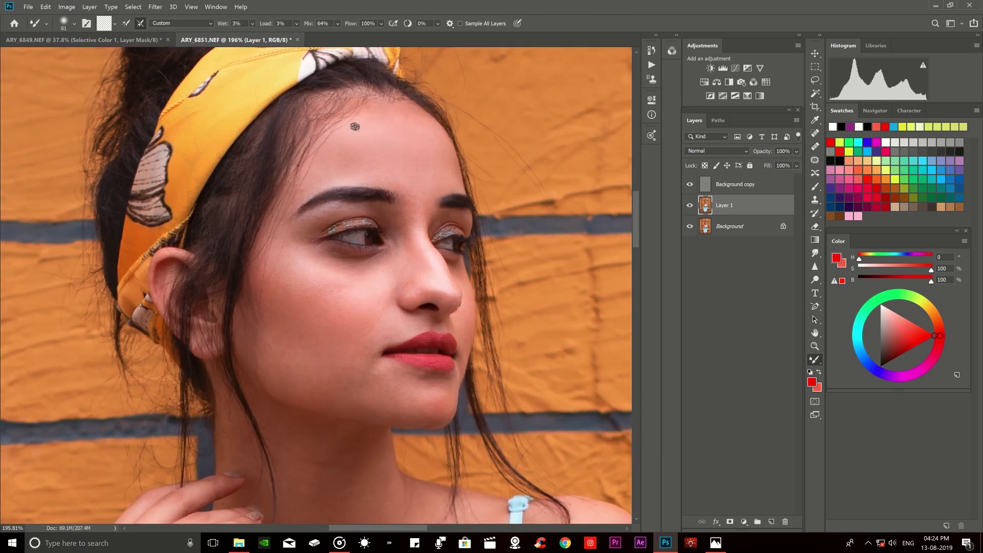
# Blend the skin on the face and cheek with a Mixer Brush between about 33 and 77 px.
pyautogui.press('[')
pyautogui.press('[')
pyautogui.press('[')
pyautogui.keyDown('alt'); pyautogui.rightClick(390, 278); pyautogui.keyUp('alt')
pyautogui.keyDown('alt'); pyautogui.rightClick(382, 269); pyautogui.keyUp('alt')
pyautogui.keyDown('alt'); pyautogui.rightClick(330, 311); pyautogui.keyUp('alt')
pyautogui.scroll(-3, 379, 259)
pyautogui.keyDown('alt'); pyautogui.rightClick(383, 267); pyautogui.keyUp('alt')
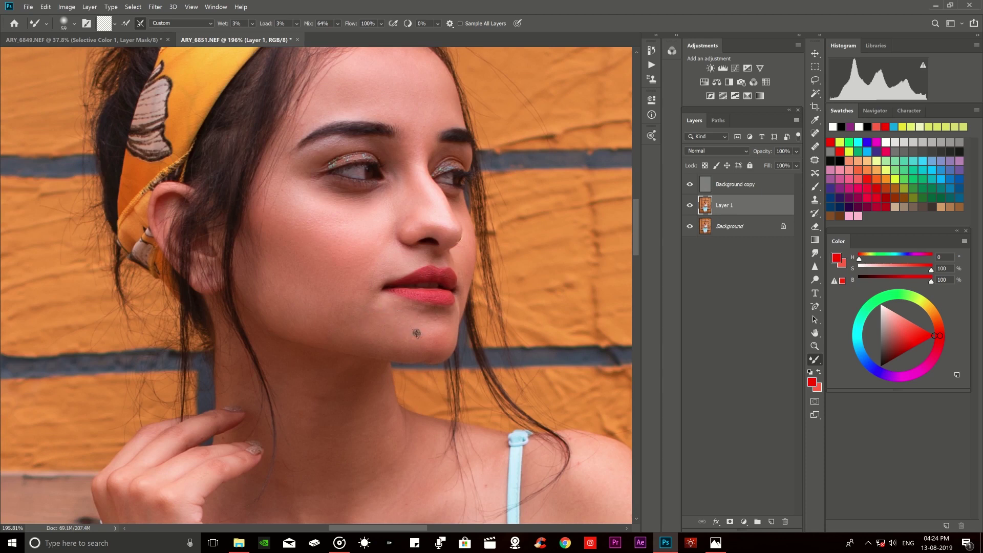
pyautogui.keyDown('alt'); pyautogui.rightClick(418, 219); pyautogui.keyUp('alt')
pyautogui.scroll(-5, 356, 153)
pyautogui.scroll(4, 360, 239)
# Smooth the neck, chest and arm with a larger 88–124 px brush, then fit the photo to view.
pyautogui.keyDown('alt'); pyautogui.rightClick(342, 235); pyautogui.keyUp('alt')
pyautogui.moveTo(361, 238); pyautogui.dragTo(346, 219)
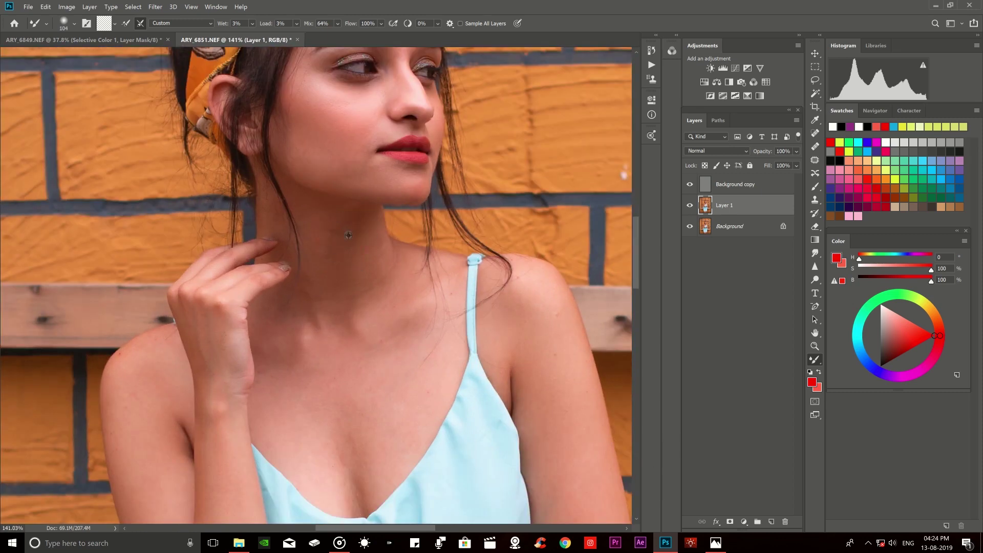
pyautogui.scroll(-2, 375, 232)
pyautogui.keyDown('alt'); pyautogui.rightClick(417, 266); pyautogui.keyUp('alt')
pyautogui.moveTo(417, 266); pyautogui.dragTo(401, 272)
pyautogui.scroll(-1, 401, 272)
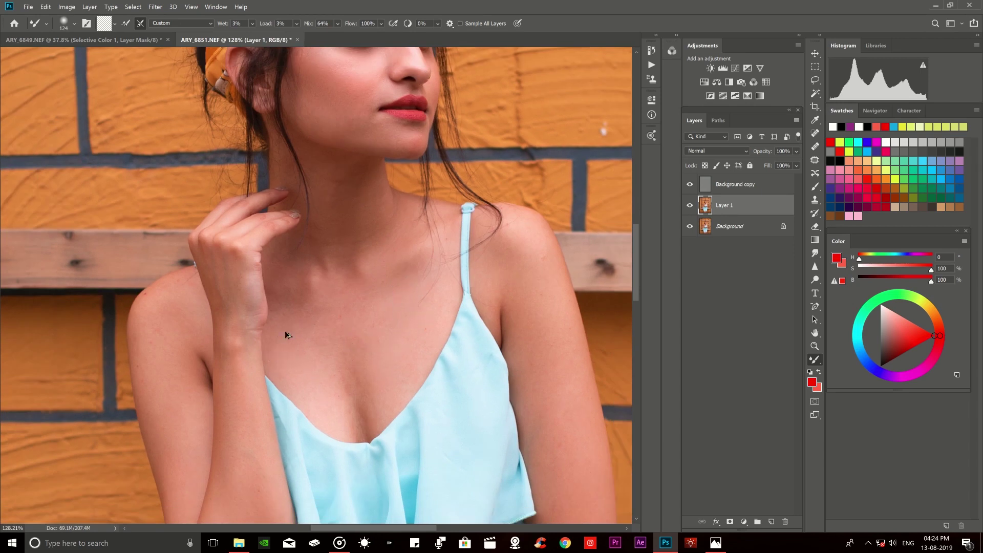
pyautogui.keyDown('alt'); pyautogui.rightClick(485, 211); pyautogui.keyUp('alt')
pyautogui.scroll(-5, 532, 235)
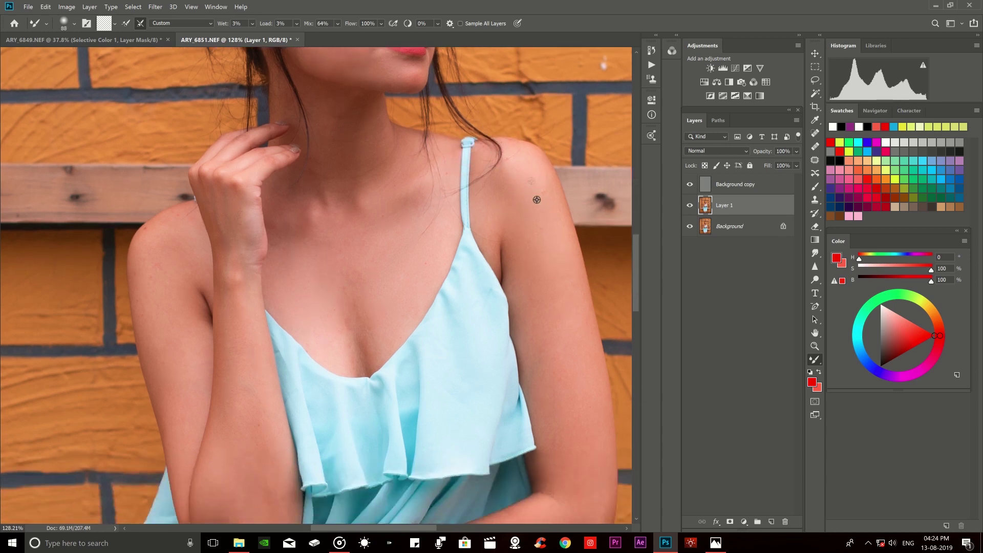
pyautogui.keyDown('alt'); pyautogui.rightClick(563, 211); pyautogui.keyUp('alt')
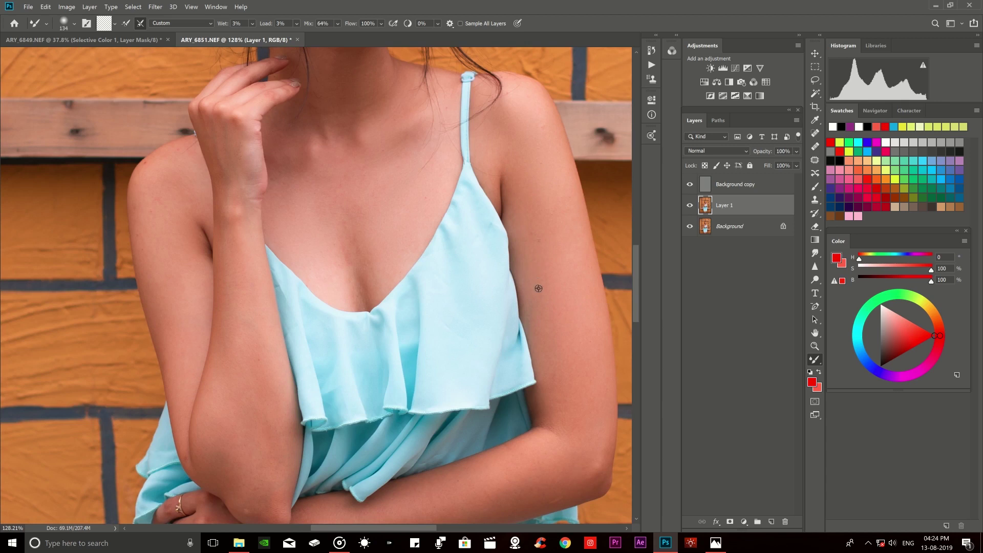
pyautogui.scroll(-2, 555, 212)
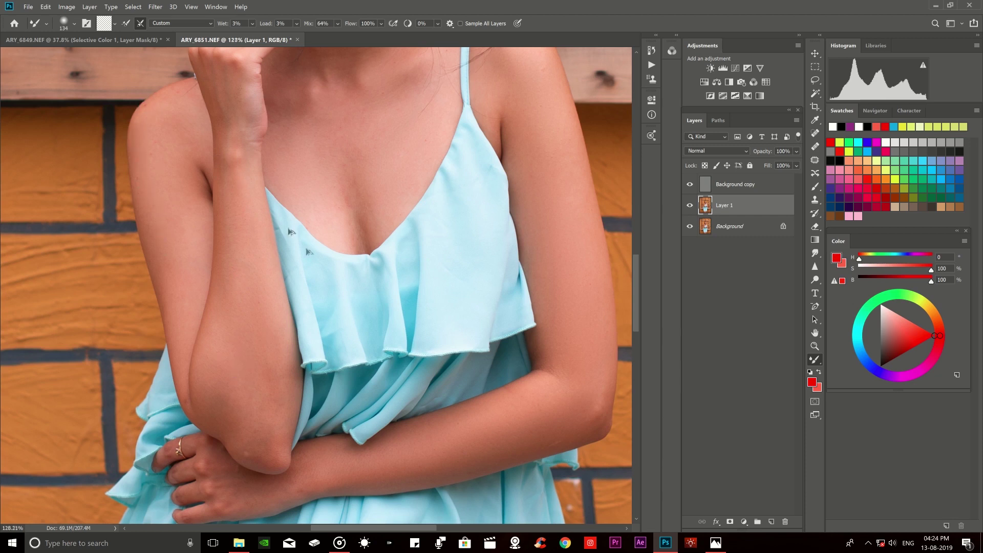
pyautogui.hotkey('ctrl', '0')
pyautogui.scroll(-1, 330, 180)
# Add a Selective Color layer above Background copy with Yellows Cyan -24, Magenta +16, Yellow +43, Black +5.
pyautogui.click(735, 184)
pyautogui.click(747, 95)
pyautogui.moveTo(576, 163)
pyautogui.mouseDown()
pyautogui.moveTo(565, 162)
pyautogui.moveTo(631, 194)
pyautogui.mouseUp()
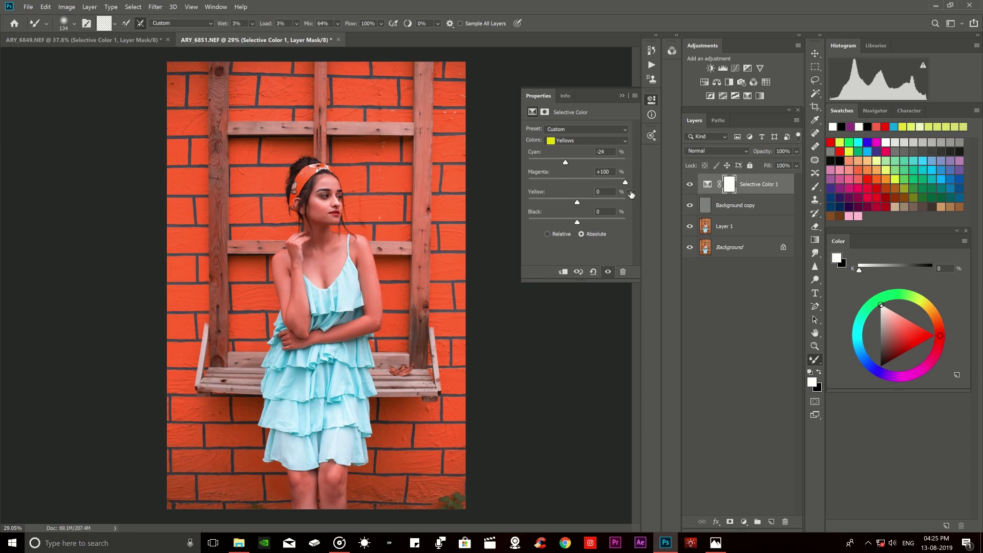
pyautogui.moveTo(630, 194)
pyautogui.mouseDown()
pyautogui.moveTo(584, 194)
pyautogui.moveTo(601, 207)
pyautogui.mouseUp()
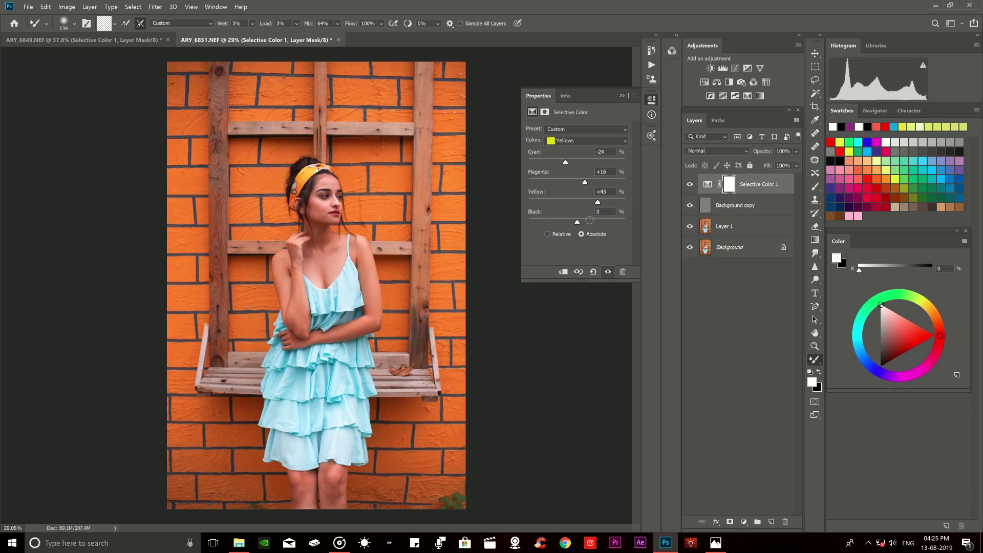
pyautogui.moveTo(578, 223); pyautogui.dragTo(579, 222)
# Toggle the Selective Color layer off and on to compare the wall, leaving it visible, and collapse Properties.
pyautogui.click(606, 272)
pyautogui.click(606, 271)
pyautogui.click(606, 271)
pyautogui.click(606, 271)
pyautogui.click(606, 272)
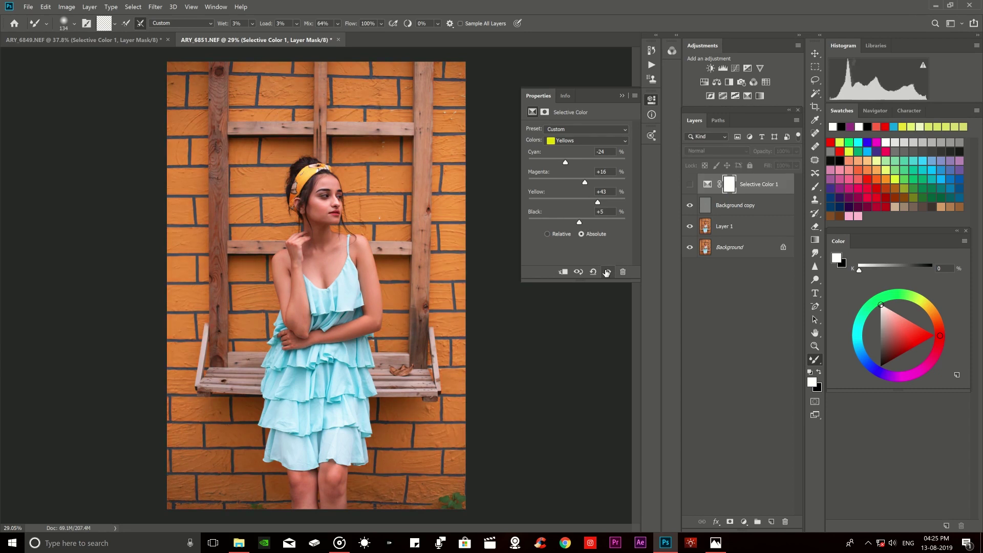
pyautogui.click(606, 271)
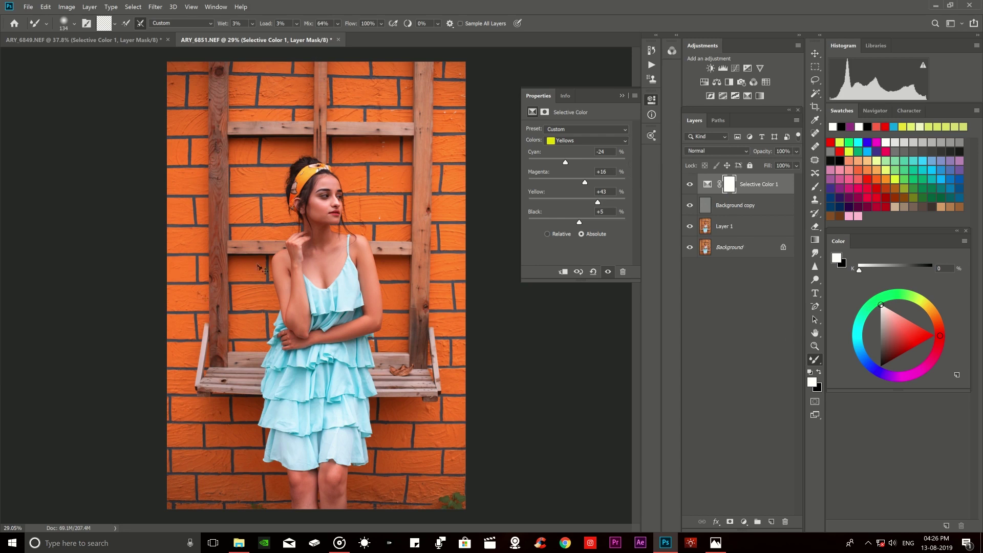
pyautogui.scroll(-1, 255, 157)
pyautogui.scroll(1, 266, 158)
pyautogui.click(608, 272)
pyautogui.click(608, 272)
pyautogui.click(608, 272)
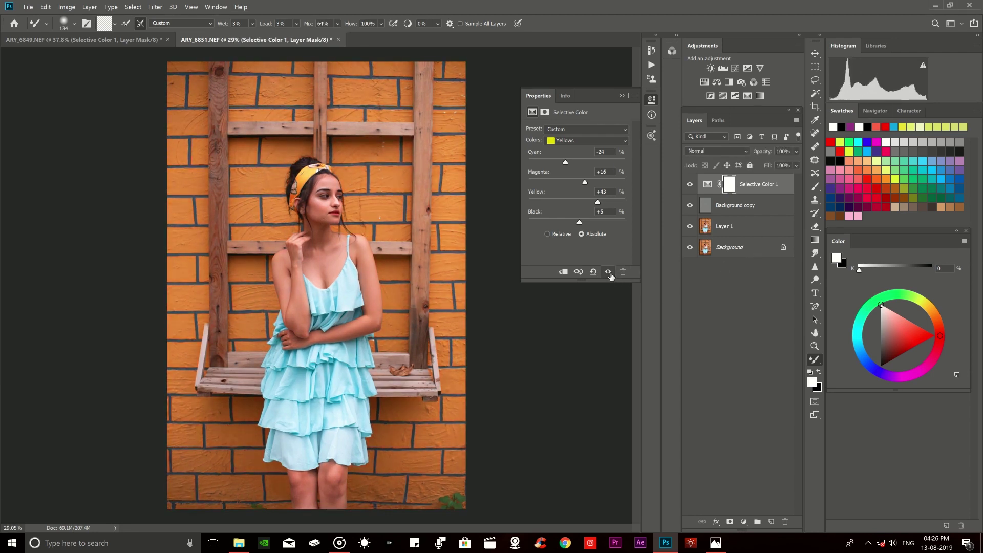
pyautogui.click(608, 272)
pyautogui.click(608, 272)
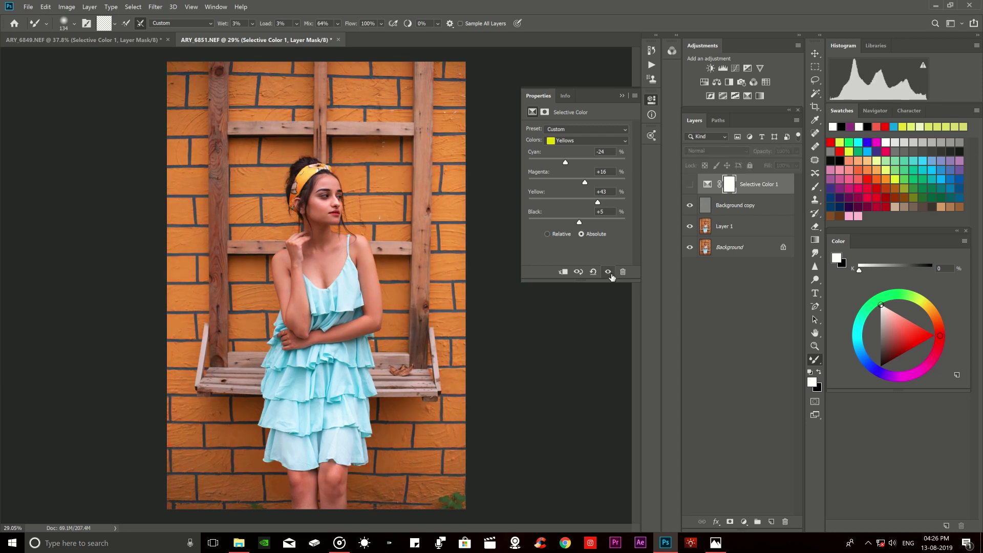
pyautogui.click(609, 272)
pyautogui.click(608, 272)
pyautogui.click(609, 272)
pyautogui.click(623, 94)
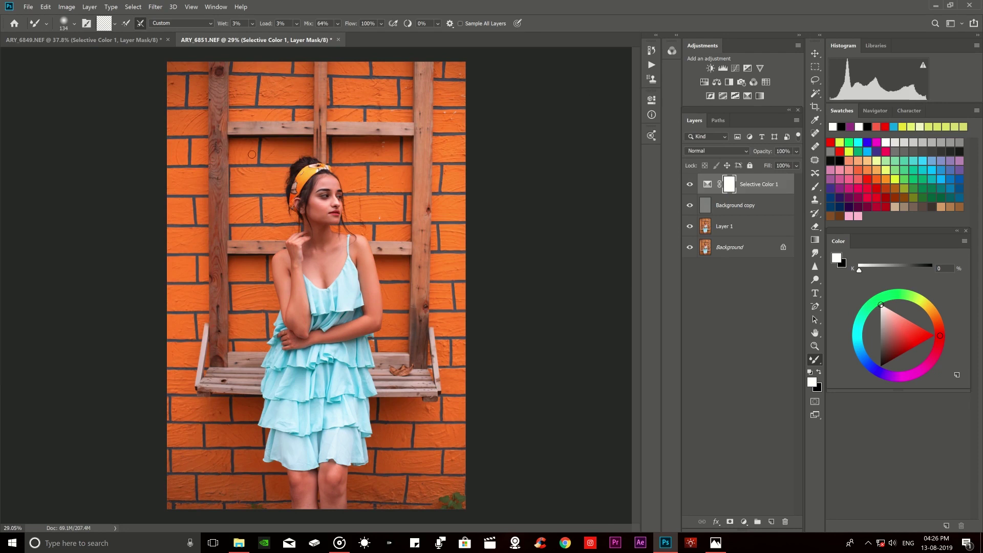
# Set up a plain black brush at 63% flow for the Selective Color 1 mask.
pyautogui.click(815, 186)
pyautogui.press('x')
pyautogui.scroll(3, 303, 207)
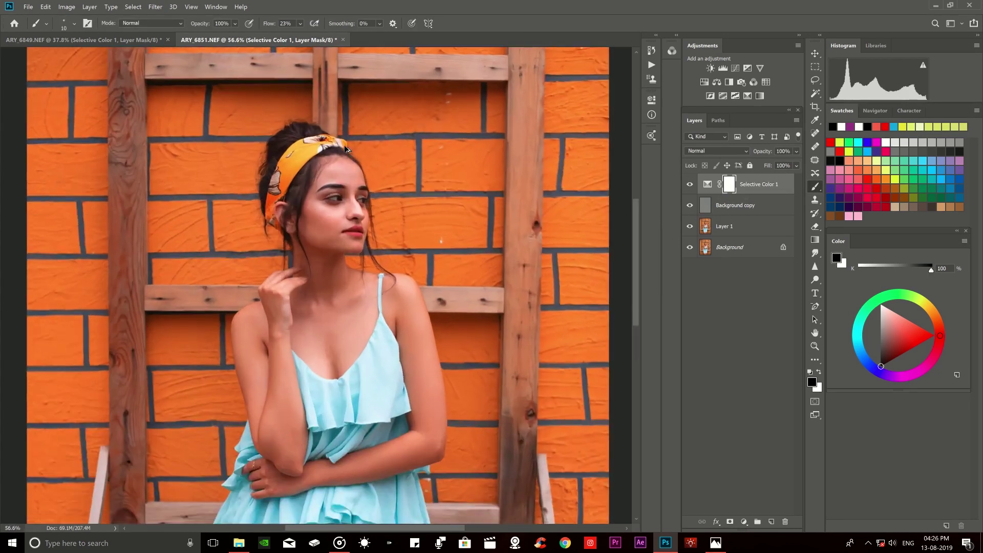
pyautogui.scroll(2, 303, 207)
pyautogui.moveTo(266, 27); pyautogui.dragTo(291, 27)
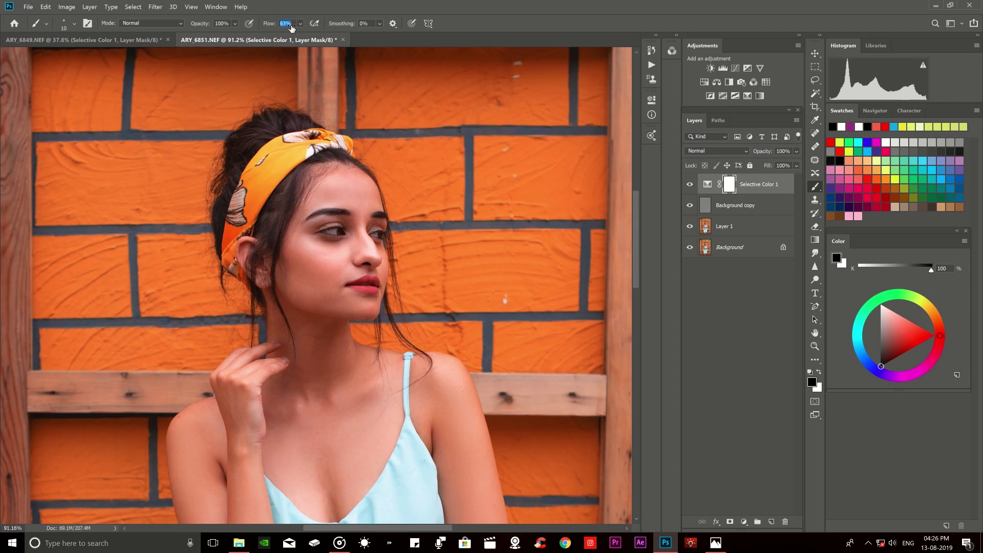
pyautogui.scroll(-3, 297, 92)
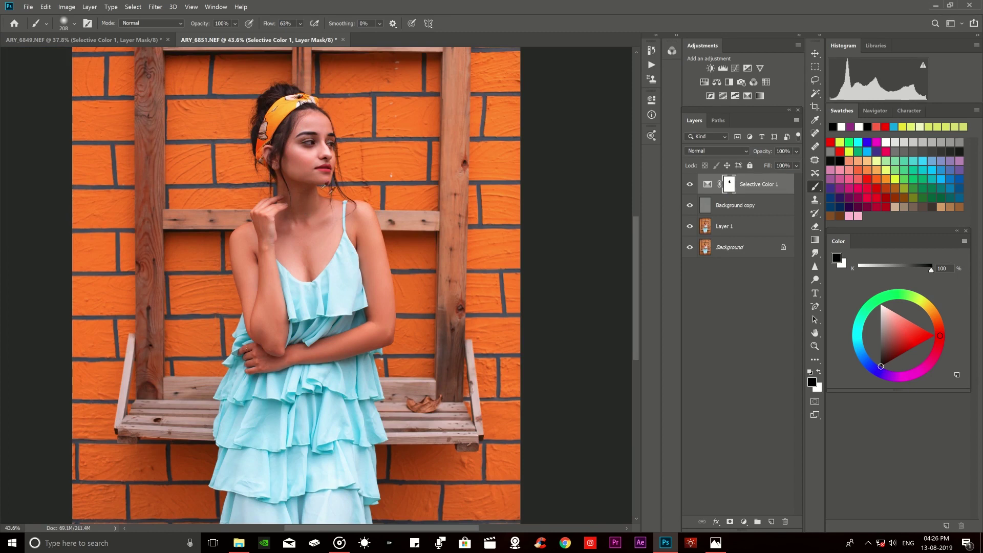
pyautogui.scroll(-2, 333, 204)
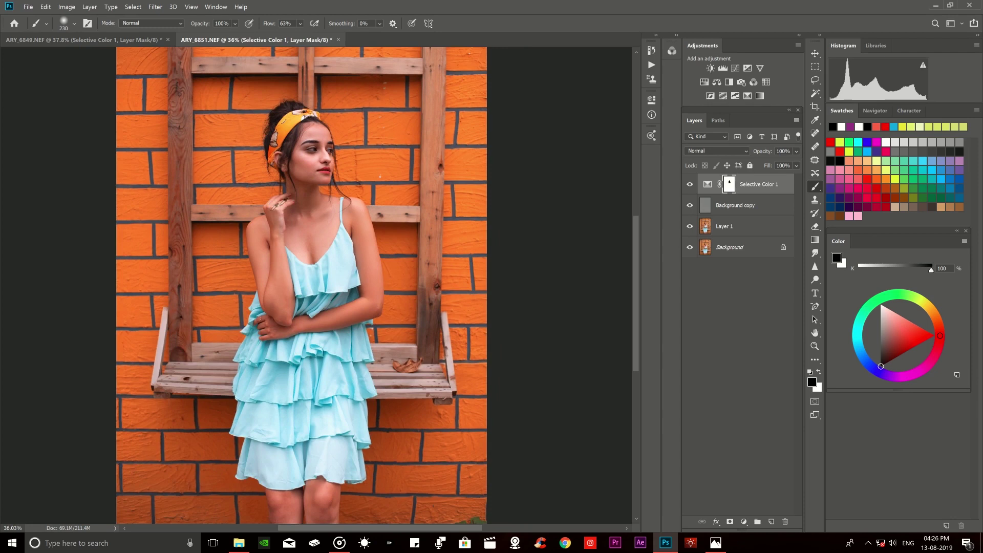
# Paint black over the woman with a brush of about 266 px.
pyautogui.moveTo(268, 243); pyautogui.dragTo(277, 242)
pyautogui.scroll(-2, 312, 236)
pyautogui.rightClick(312, 238)
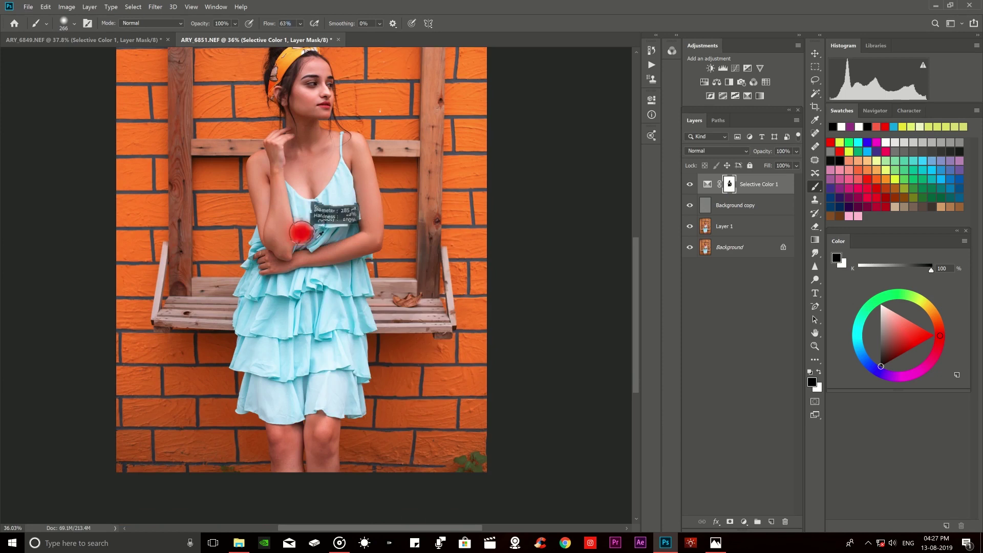
pyautogui.scroll(-2, 272, 312)
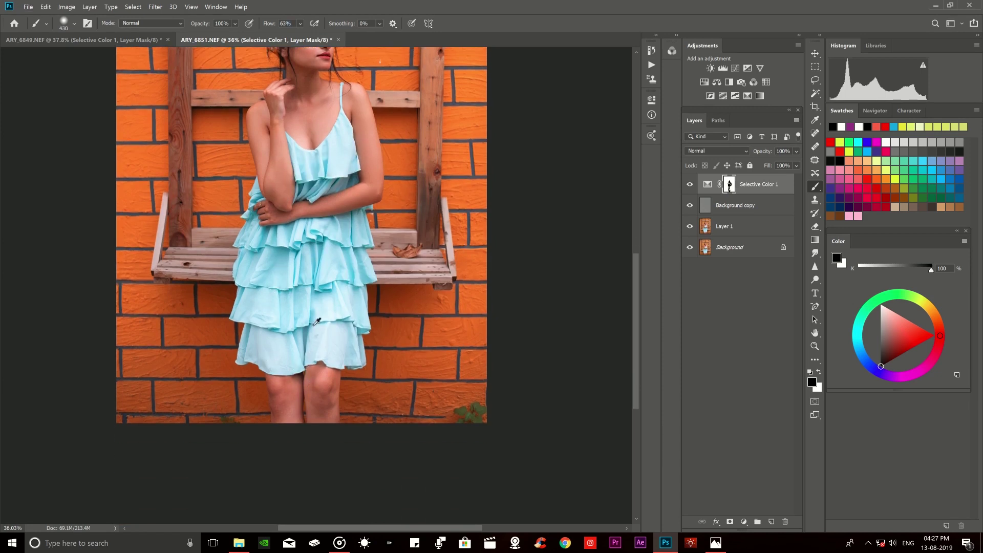
pyautogui.scroll(-3, 326, 220)
pyautogui.scroll(3, 312, 227)
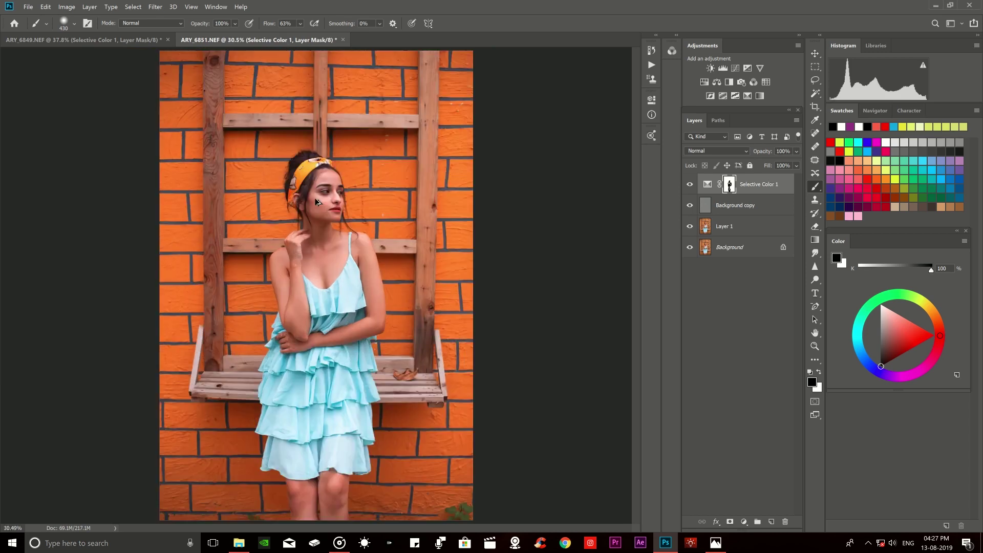
# Add Selective Color 2 with Yellows magenta at +12, then Vibrance and Photo Filter layers.
pyautogui.click(747, 95)
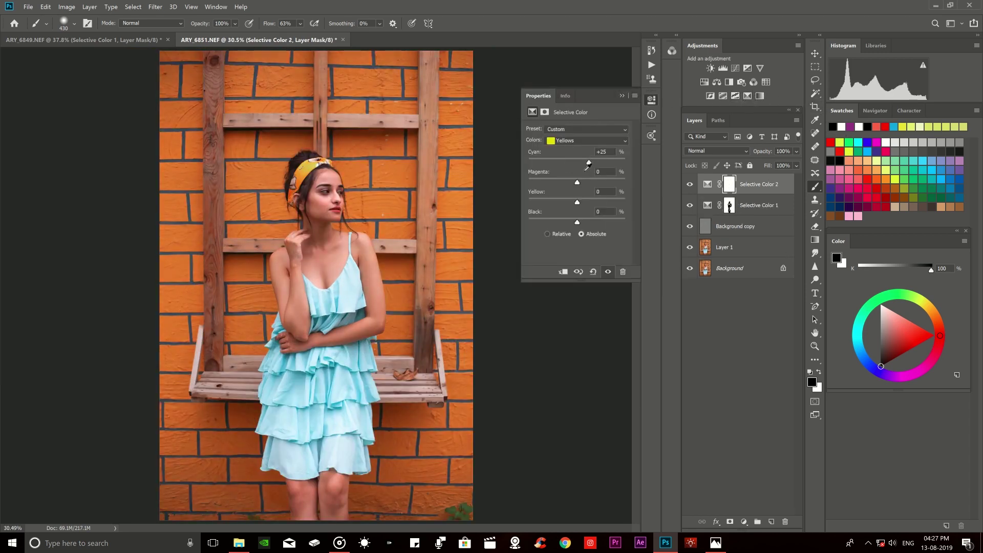
pyautogui.moveTo(584, 184); pyautogui.dragTo(586, 184)
pyautogui.click(622, 95)
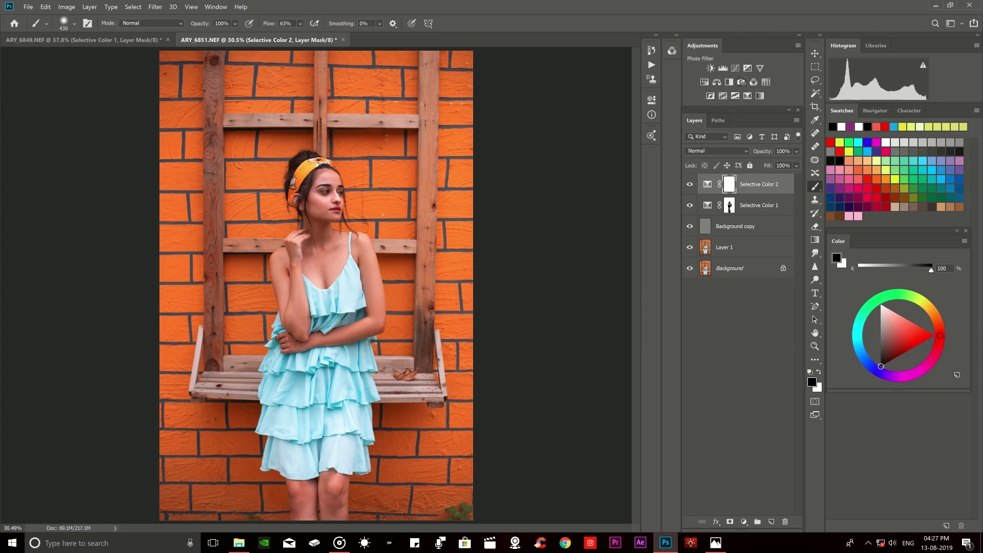
pyautogui.click(761, 70)
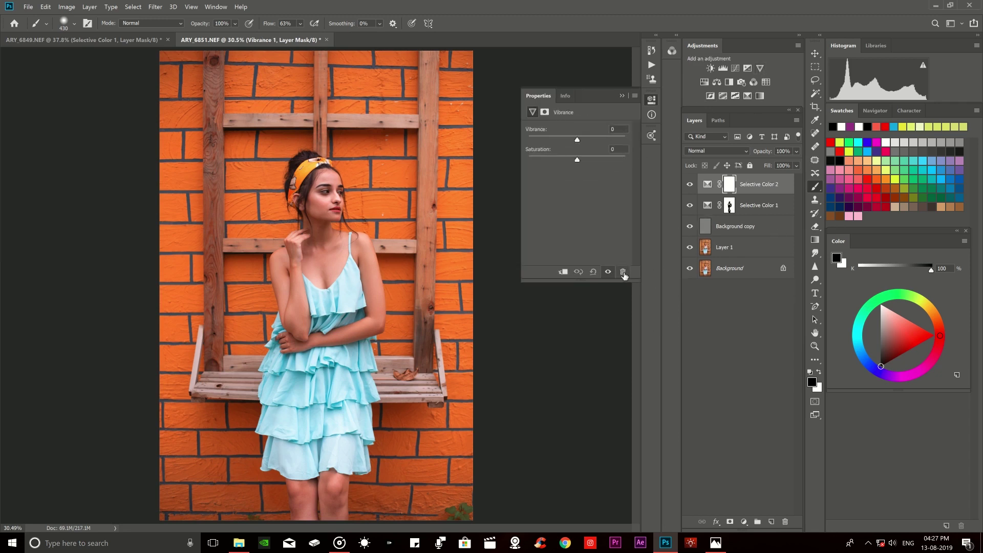
pyautogui.click(748, 83)
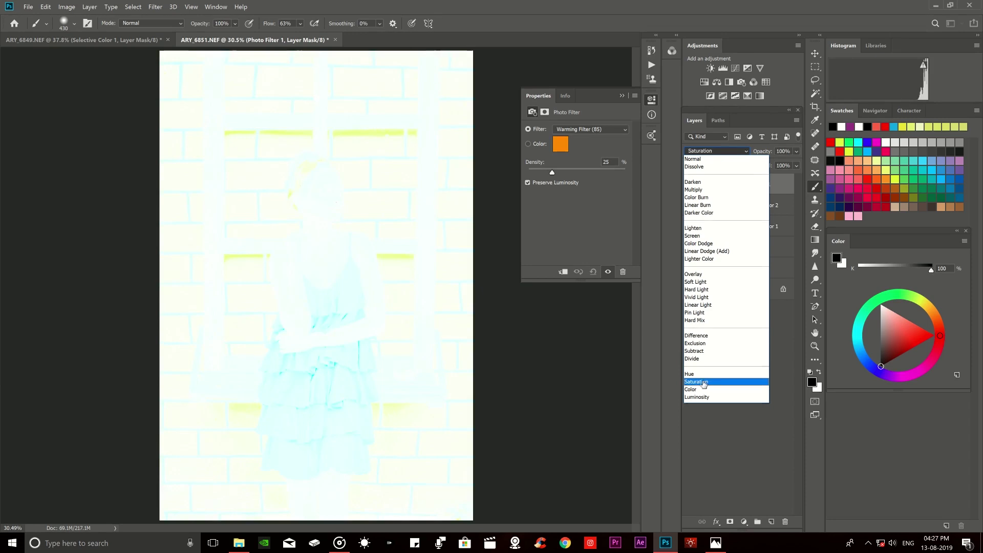
# Set Photo Filter 1 to Color blend mode and split its This Layer Blend If sliders.
pyautogui.click(691, 389)
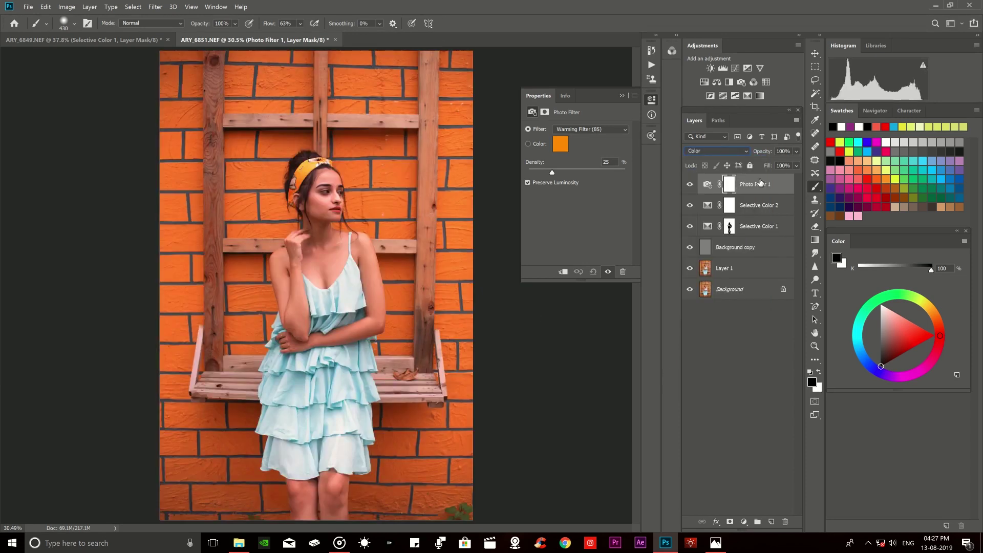
pyautogui.doubleClick(778, 184)
pyautogui.moveTo(688, 241)
pyautogui.mouseDown()
pyautogui.moveTo(793, 242)
pyautogui.moveTo(688, 242)
pyautogui.mouseUp()
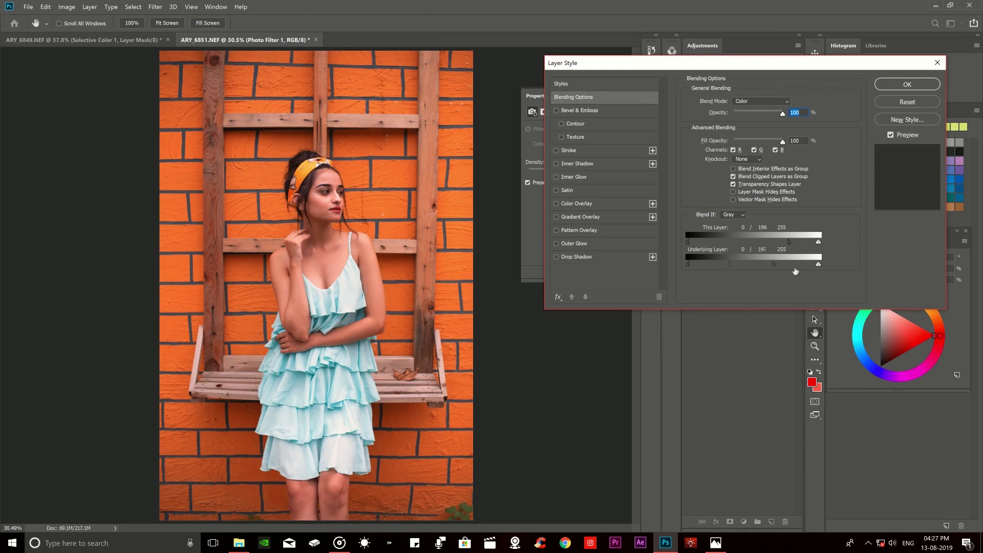
pyautogui.moveTo(818, 241); pyautogui.dragTo(712, 241)
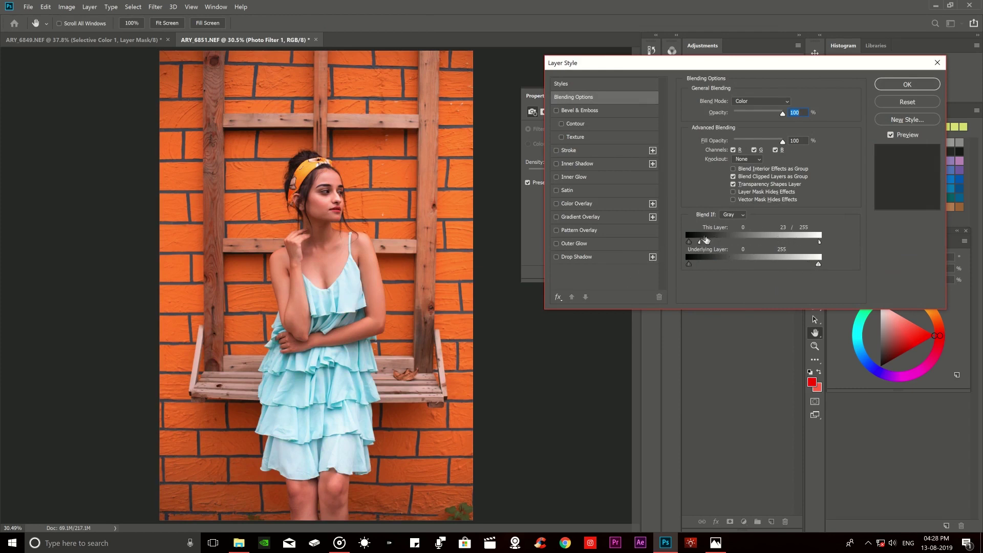
pyautogui.click(902, 84)
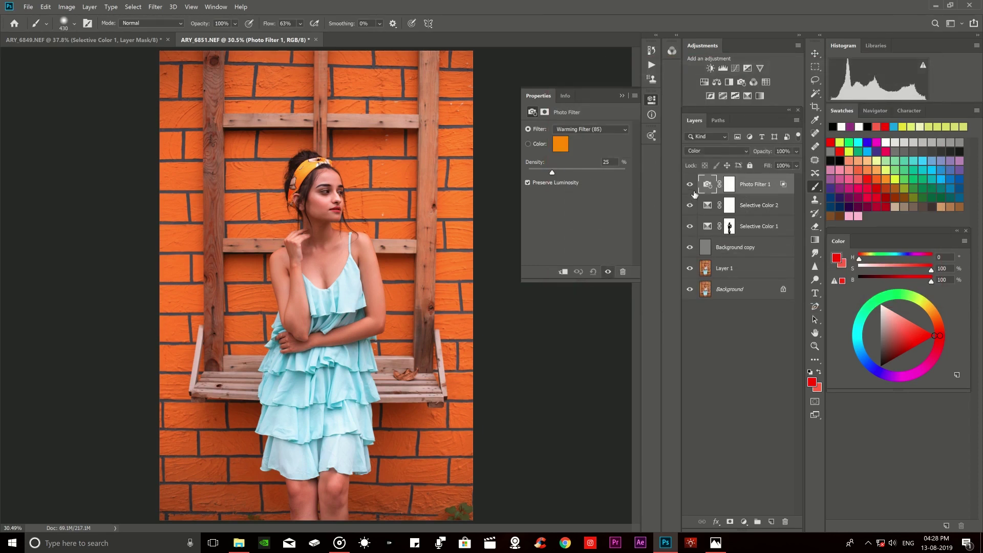
# Toggle Photo Filter 1 off and on to compare, leaving it visible.
pyautogui.click(690, 188)
pyautogui.click(689, 188)
pyautogui.click(689, 187)
pyautogui.click(690, 186)
pyautogui.click(690, 185)
# Add a raised Curves 1 layer, invert its mask to black, and set white foreground.
pyautogui.click(722, 68)
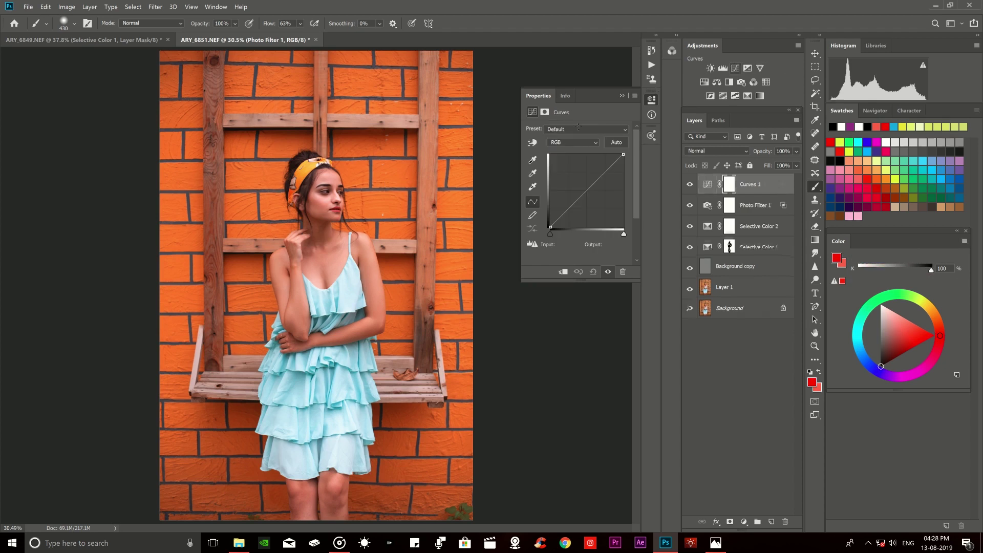
pyautogui.click(604, 170)
pyautogui.click(622, 96)
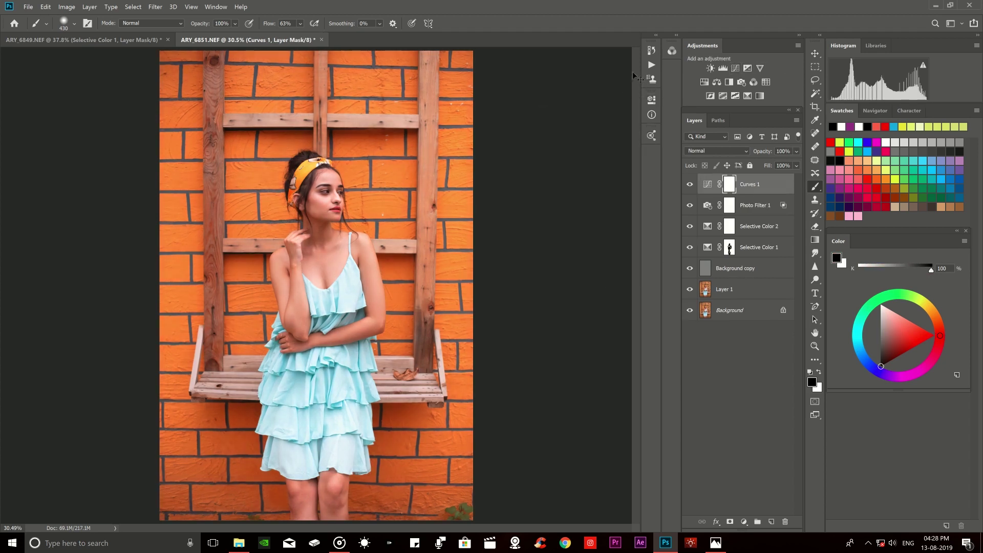
pyautogui.hotkey('ctrl', 'i')
pyautogui.scroll(2, 468, 295)
pyautogui.scroll(2, 469, 294)
pyautogui.scroll(1, 469, 295)
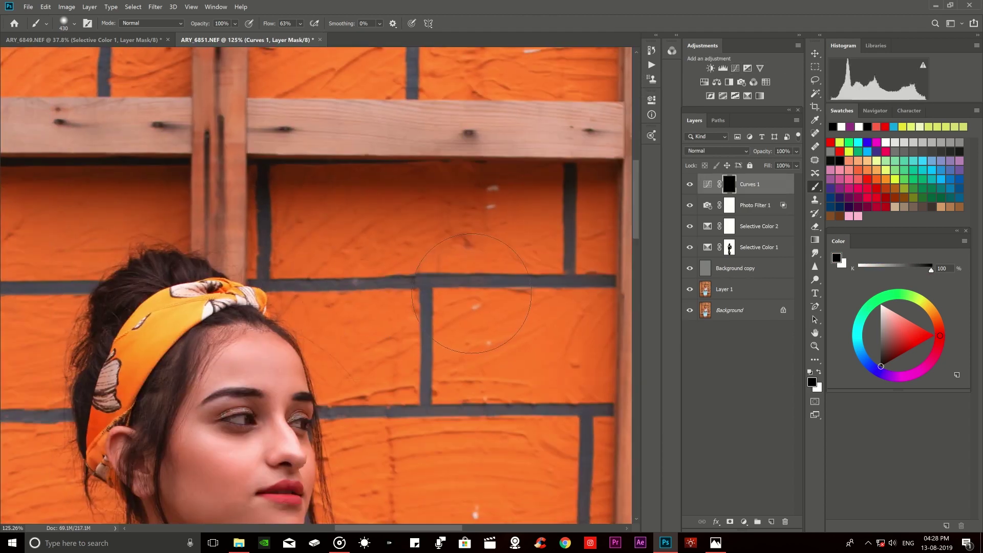
pyautogui.press('x')
# Paint the brightening onto the skin above the left eyelid with a small soft round brush.
pyautogui.scroll(1, 283, 409)
pyautogui.scroll(-1, 283, 409)
pyautogui.scroll(2, 283, 409)
pyautogui.scroll(2, 354, 309)
pyautogui.moveTo(350, 312); pyautogui.dragTo(217, 321)
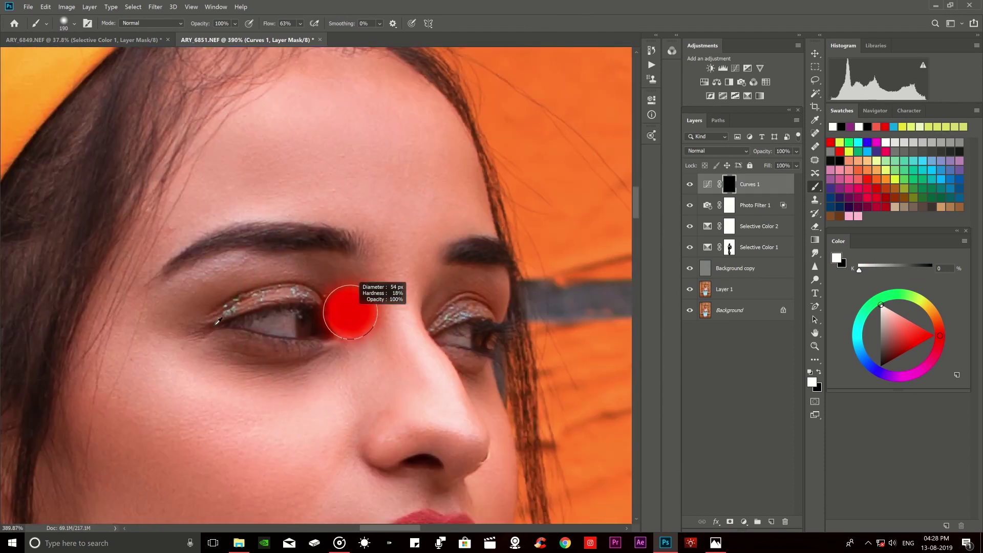
pyautogui.moveTo(280, 334); pyautogui.dragTo(294, 261)
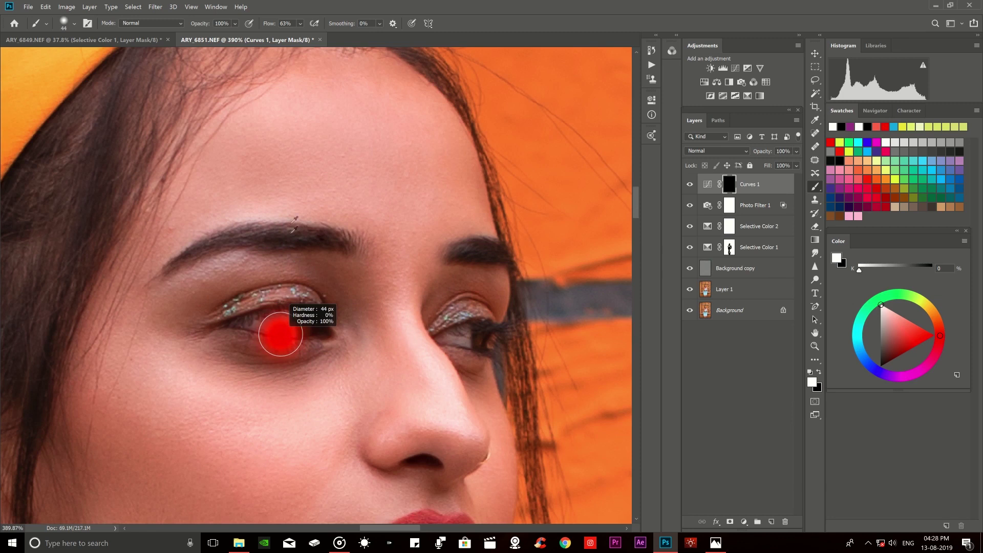
pyautogui.rightClick(313, 268)
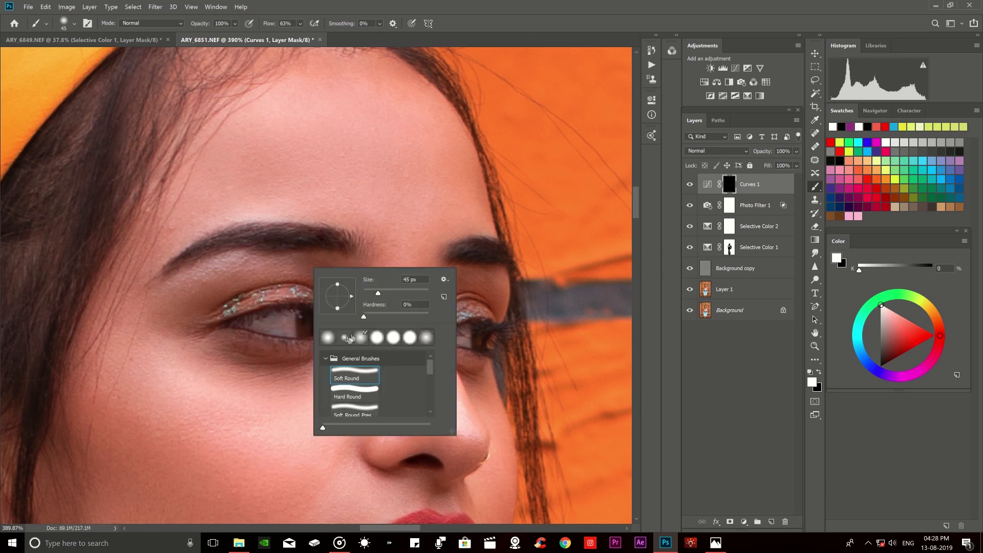
pyautogui.click(265, 307)
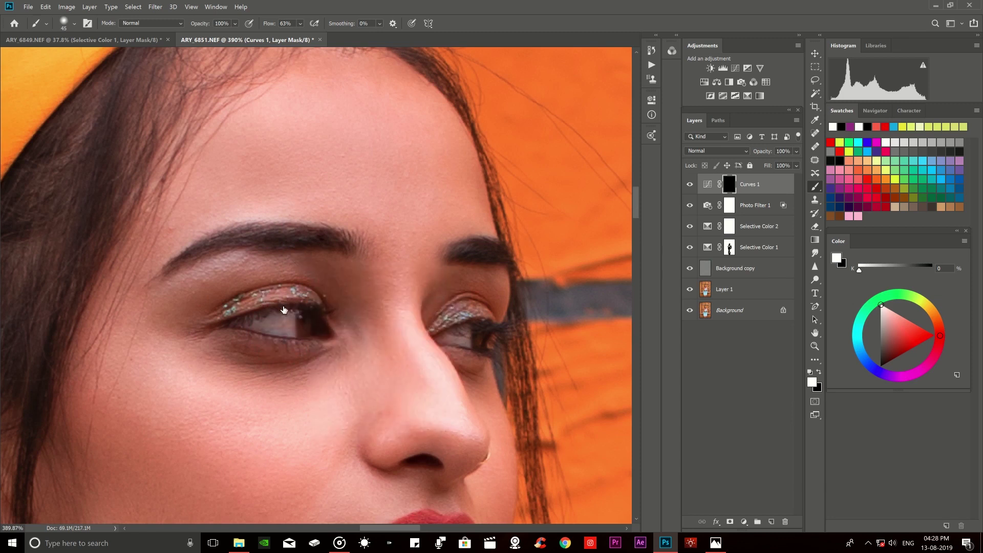
pyautogui.moveTo(279, 314); pyautogui.dragTo(290, 314)
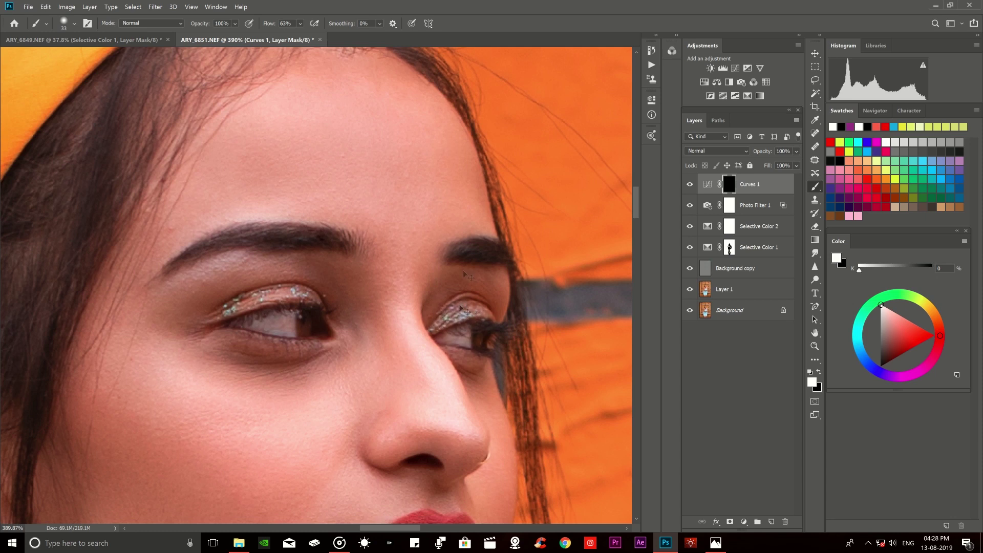
pyautogui.moveTo(492, 286); pyautogui.dragTo(483, 284)
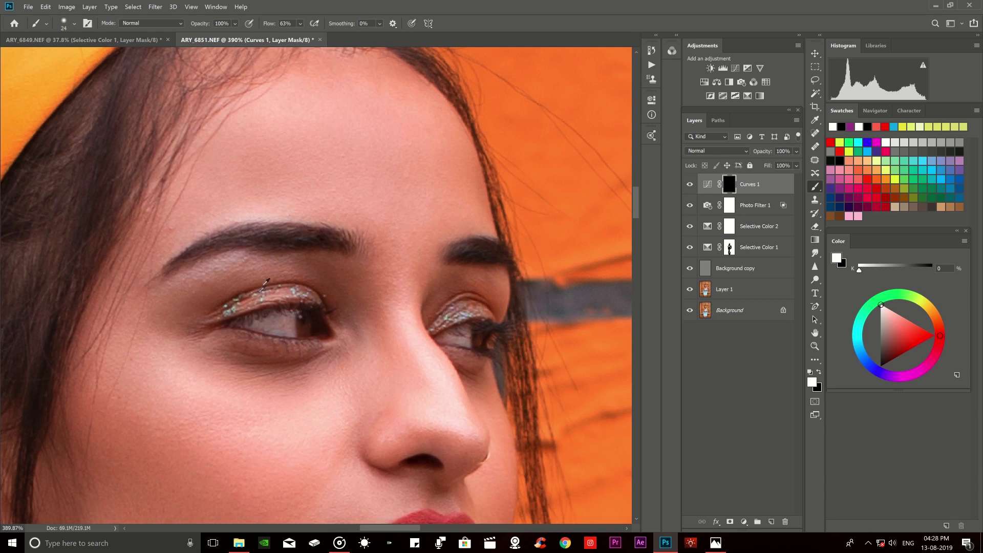
pyautogui.moveTo(264, 284); pyautogui.dragTo(220, 274)
pyautogui.moveTo(298, 270); pyautogui.dragTo(307, 268)
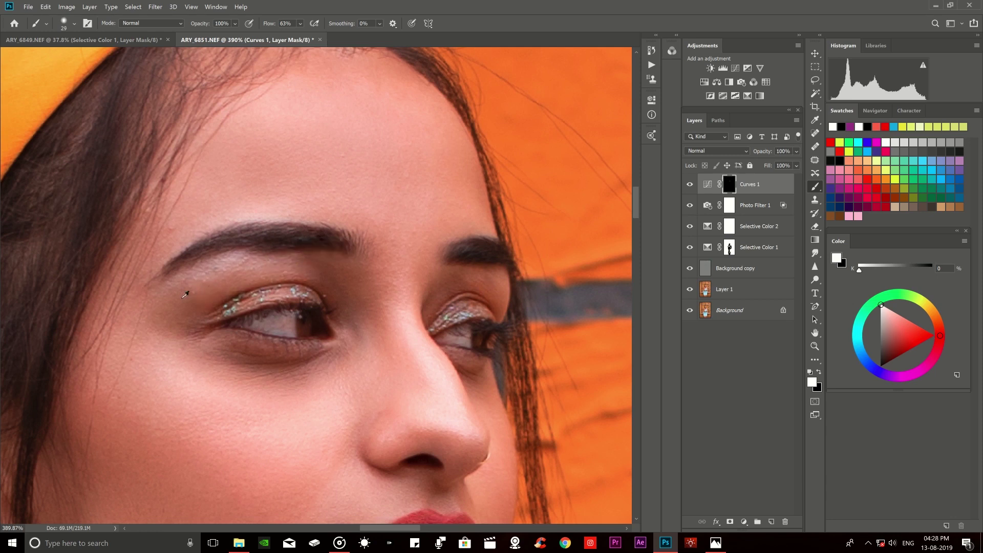
pyautogui.keyDown('alt'); pyautogui.scroll(-5, 351, 192); pyautogui.keyUp('alt')
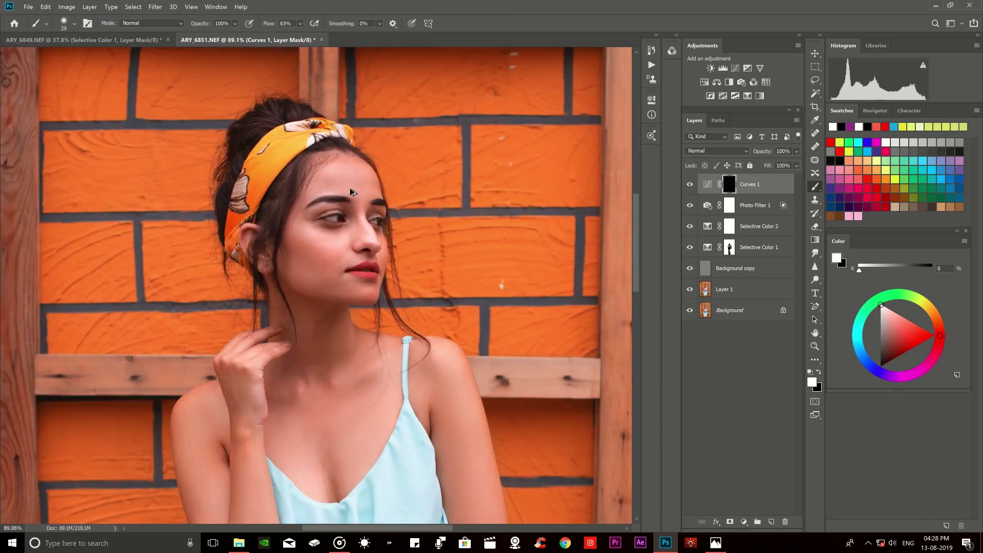
# Set the brush flow to 13% and size it for the cheeks.
pyautogui.scroll(3, 340, 235)
pyautogui.scroll(2, 351, 281)
pyautogui.moveTo(325, 204); pyautogui.dragTo(338, 205)
pyautogui.moveTo(267, 26); pyautogui.dragTo(234, 27)
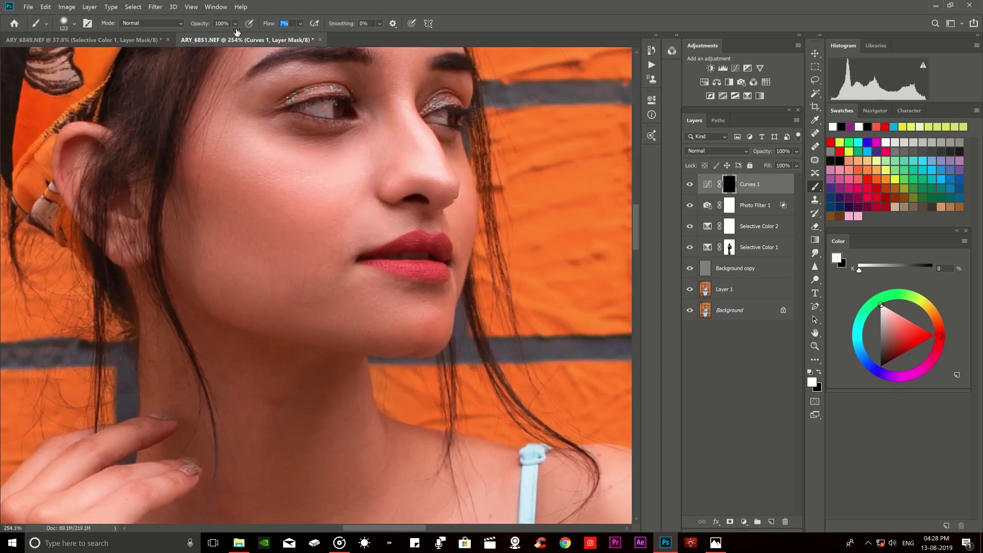
pyautogui.press('[')
pyautogui.moveTo(272, 27); pyautogui.dragTo(275, 28)
pyautogui.moveTo(285, 209); pyautogui.dragTo(283, 208)
# Paint the Curves 1 brightening onto the face, nose, cheeks and chin.
pyautogui.moveTo(380, 168); pyautogui.dragTo(419, 146)
pyautogui.moveTo(392, 166); pyautogui.dragTo(397, 163)
pyautogui.moveTo(312, 174); pyautogui.dragTo(332, 169)
pyautogui.moveTo(307, 241); pyautogui.dragTo(263, 235)
pyautogui.moveTo(399, 302); pyautogui.dragTo(398, 277)
pyautogui.moveTo(399, 310)
pyautogui.mouseDown()
pyautogui.moveTo(409, 310)
pyautogui.moveTo(397, 307)
pyautogui.mouseUp()
pyautogui.scroll(2, 408, 302)
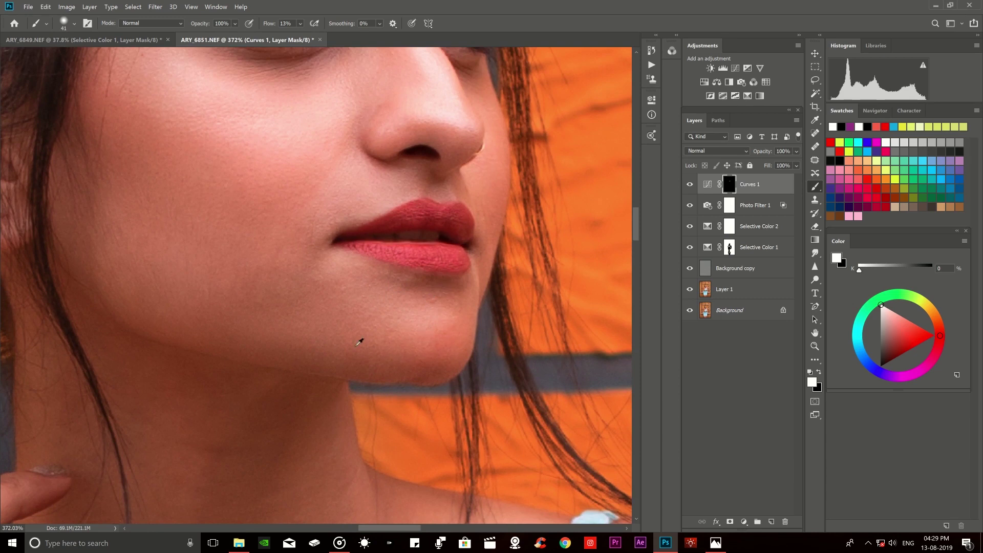
pyautogui.moveTo(357, 308); pyautogui.dragTo(367, 307)
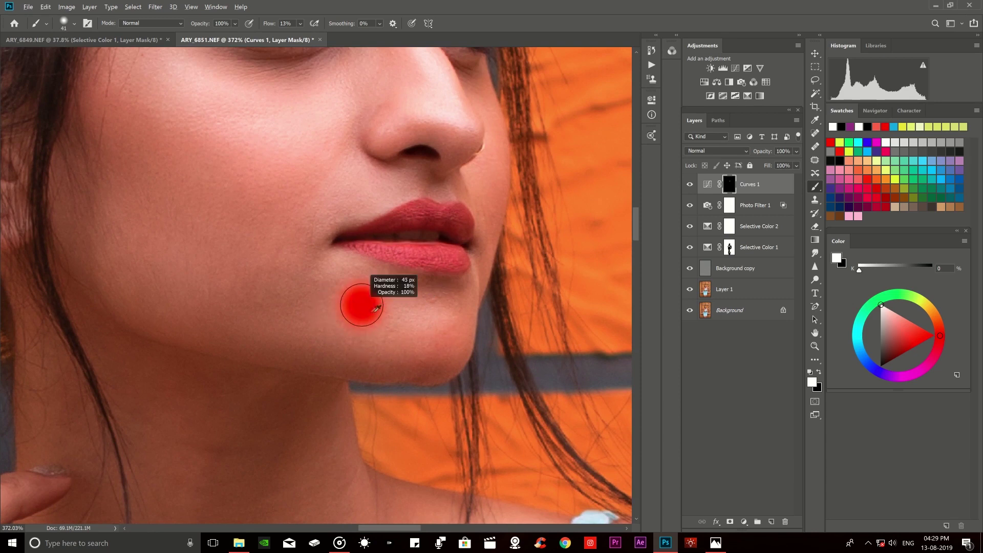
pyautogui.moveTo(155, 214); pyautogui.dragTo(185, 214)
# Lighten the skin along the upper lip with a smaller white brush.
pyautogui.scroll(-3, 251, 174)
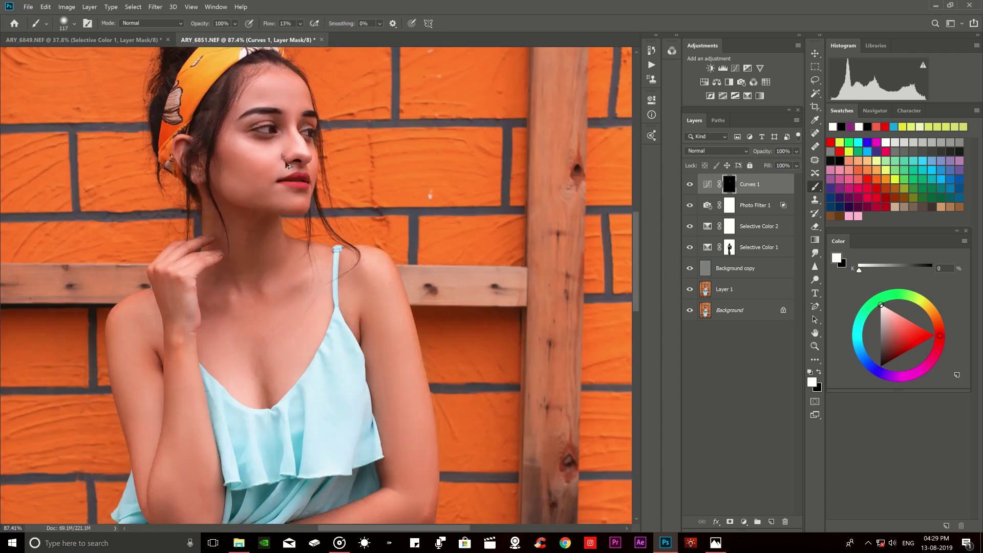
pyautogui.scroll(-2, 243, 184)
pyautogui.scroll(1, 239, 189)
pyautogui.scroll(1, 239, 188)
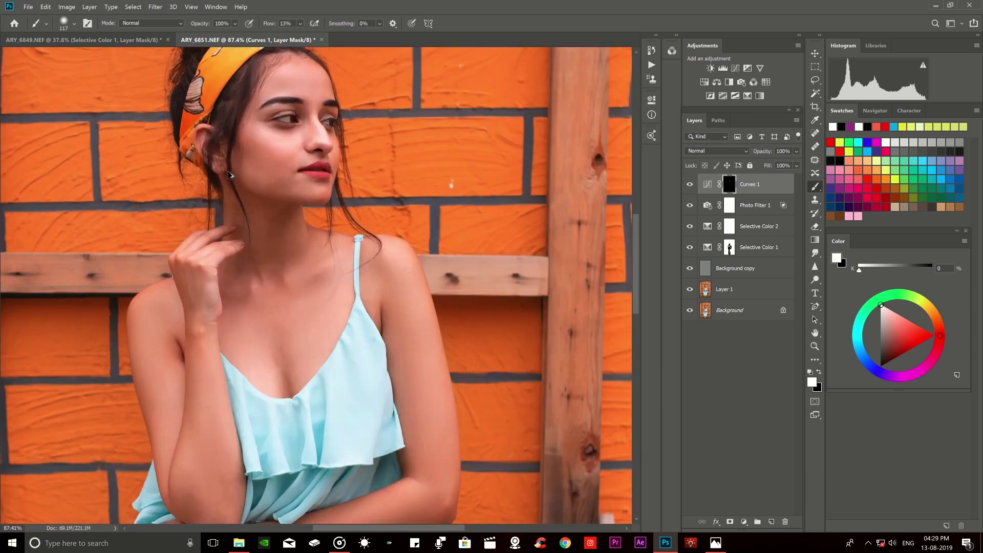
pyautogui.press('x')
pyautogui.scroll(2, 247, 179)
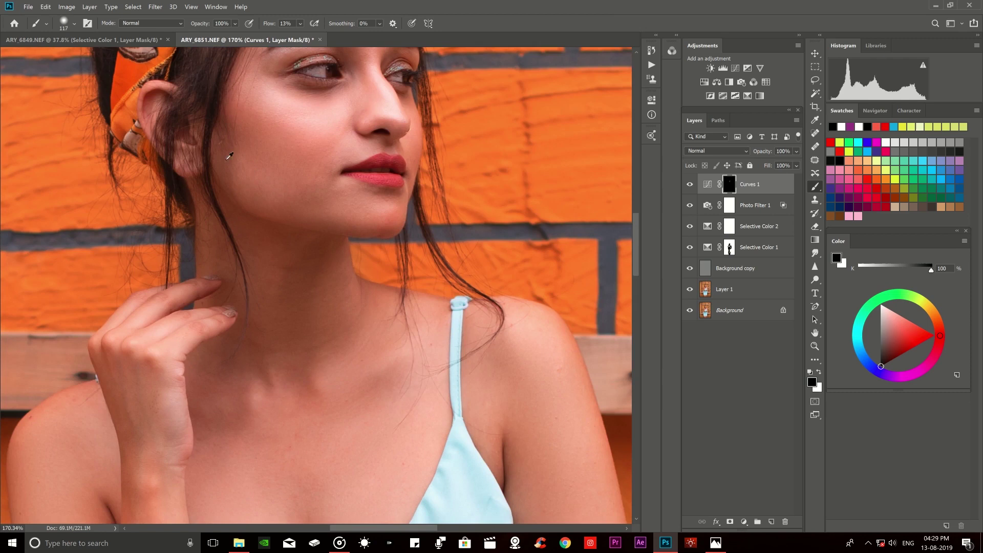
pyautogui.press('x')
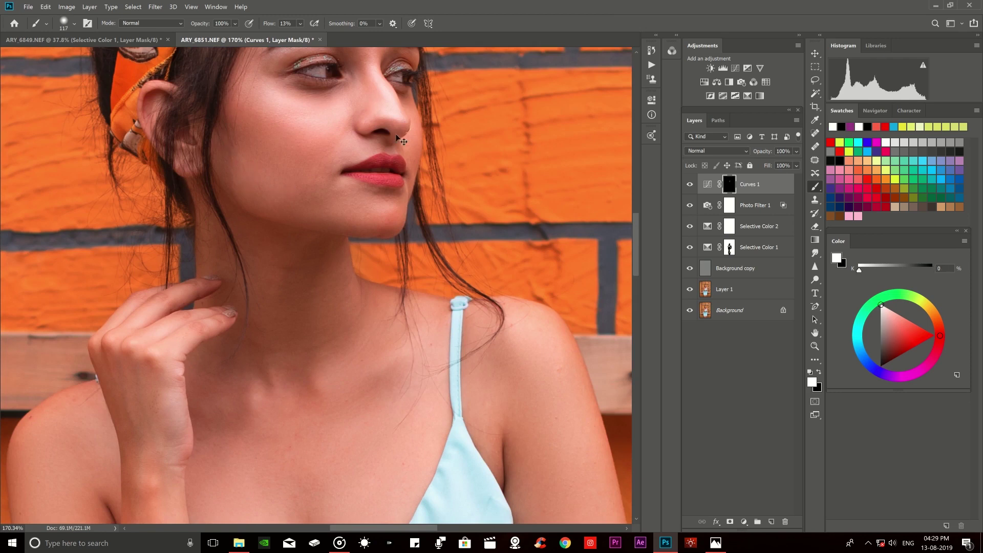
pyautogui.scroll(3, 397, 138)
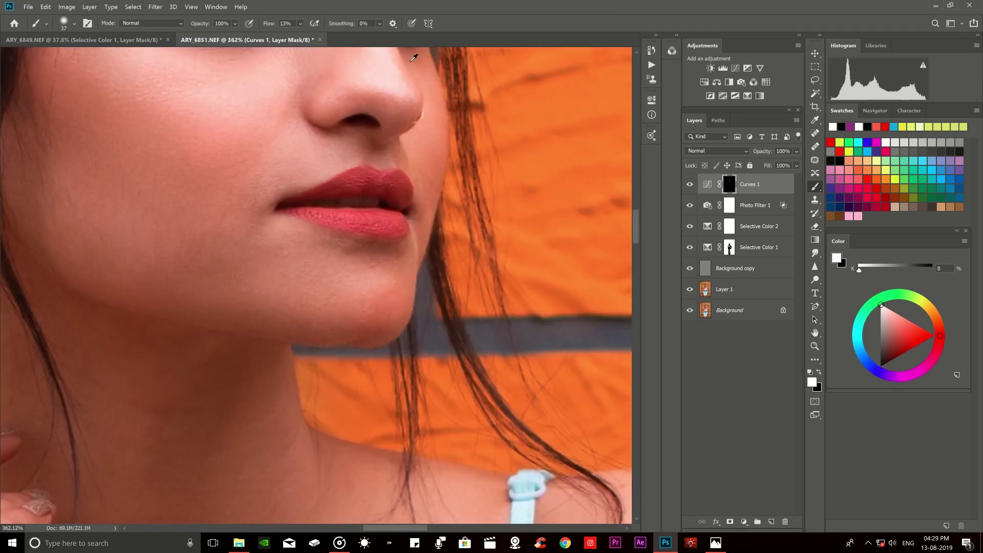
pyautogui.moveTo(421, 60); pyautogui.dragTo(415, 61)
pyautogui.scroll(1, 328, 156)
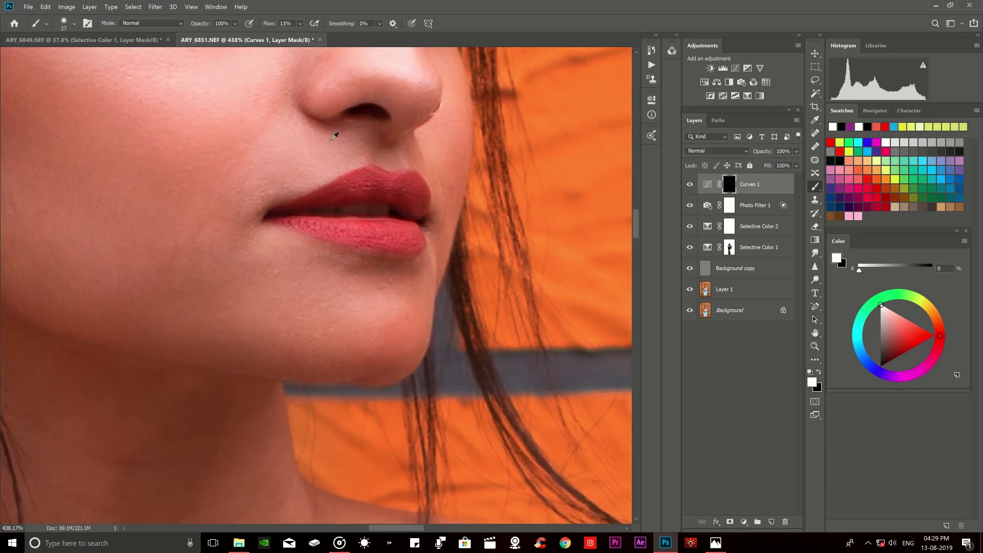
pyautogui.moveTo(330, 134); pyautogui.dragTo(335, 134)
pyautogui.moveTo(368, 182); pyautogui.dragTo(363, 185)
pyautogui.moveTo(390, 181); pyautogui.dragTo(367, 177)
# Brush the brightening onto the neck and upper chest with a larger brush.
pyautogui.scroll(-3, 352, 164)
pyautogui.scroll(-3, 266, 223)
pyautogui.scroll(1, 273, 249)
pyautogui.moveTo(285, 228); pyautogui.dragTo(314, 220)
pyautogui.scroll(1, 344, 188)
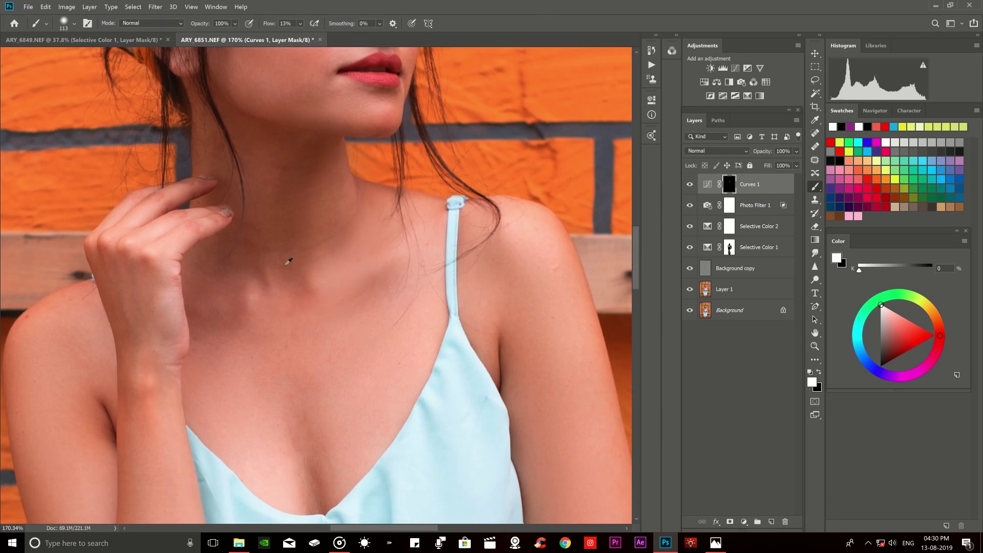
pyautogui.scroll(-1, 418, 202)
pyautogui.moveTo(478, 208); pyautogui.dragTo(483, 209)
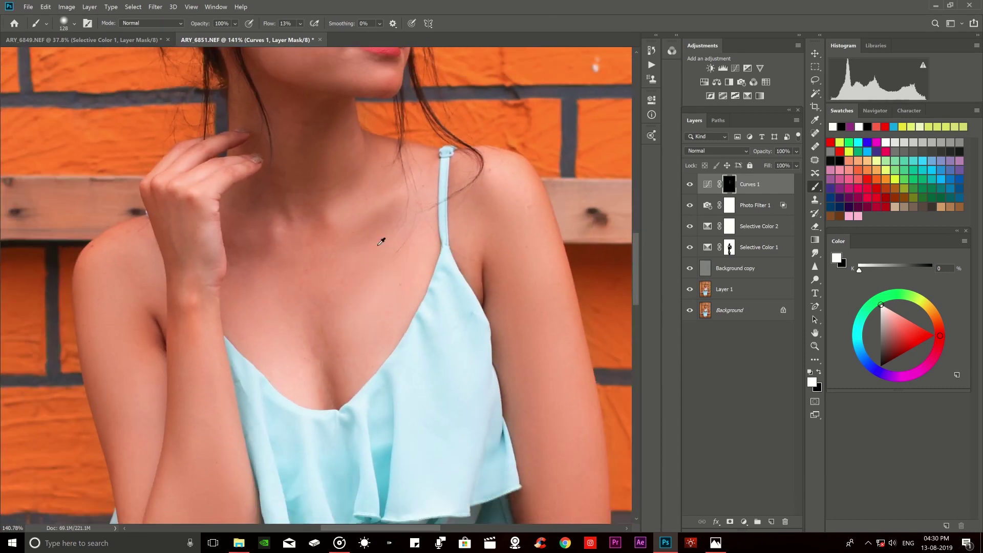
pyautogui.moveTo(289, 329); pyautogui.dragTo(317, 331)
pyautogui.scroll(-4, 251, 266)
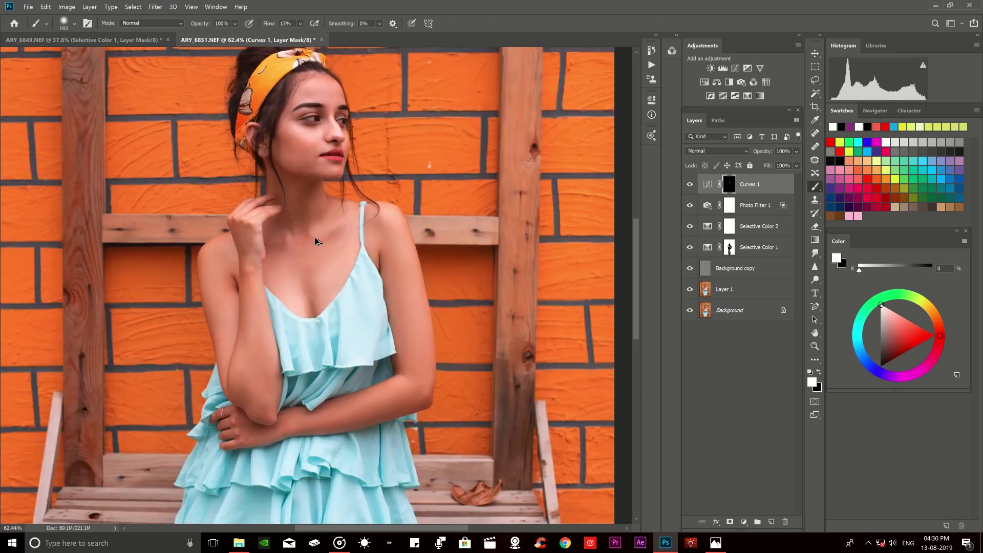
pyautogui.scroll(1, 363, 241)
pyautogui.scroll(2, 318, 266)
pyautogui.press('x')
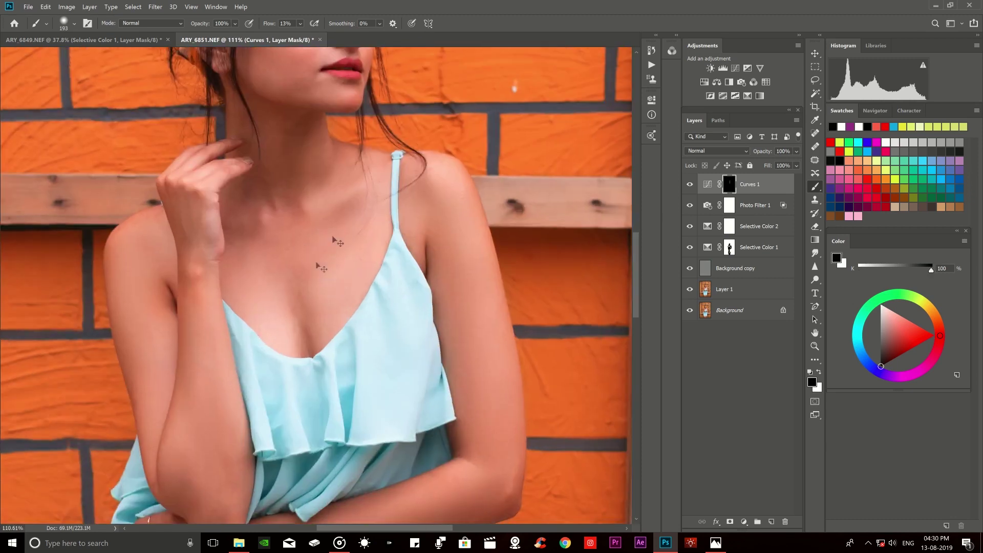
pyautogui.press('x')
pyautogui.moveTo(293, 185)
pyautogui.mouseDown()
pyautogui.moveTo(295, 202)
pyautogui.moveTo(261, 198)
pyautogui.mouseUp()
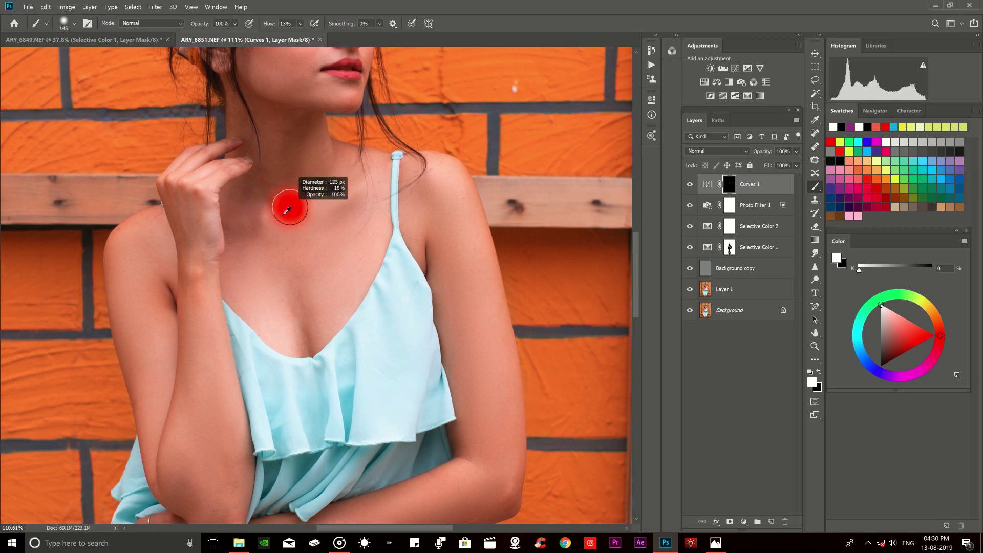
pyautogui.moveTo(426, 189); pyautogui.dragTo(443, 216)
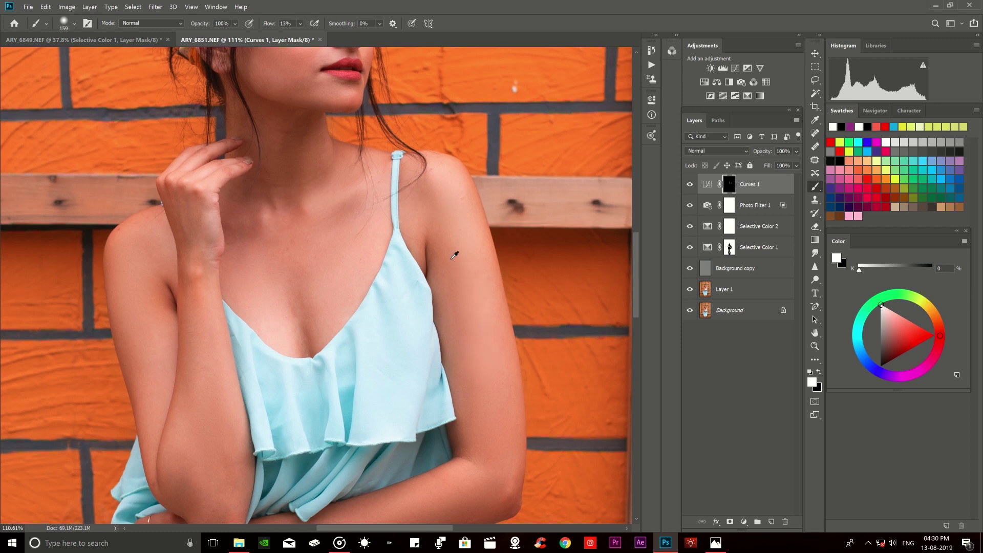
pyautogui.moveTo(511, 236); pyautogui.dragTo(511, 240)
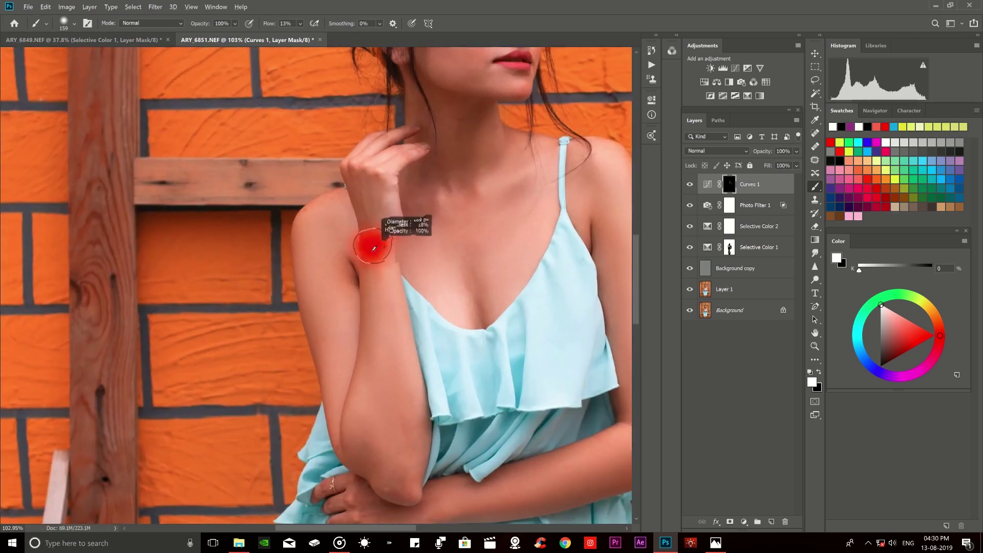
pyautogui.moveTo(369, 231); pyautogui.dragTo(322, 229)
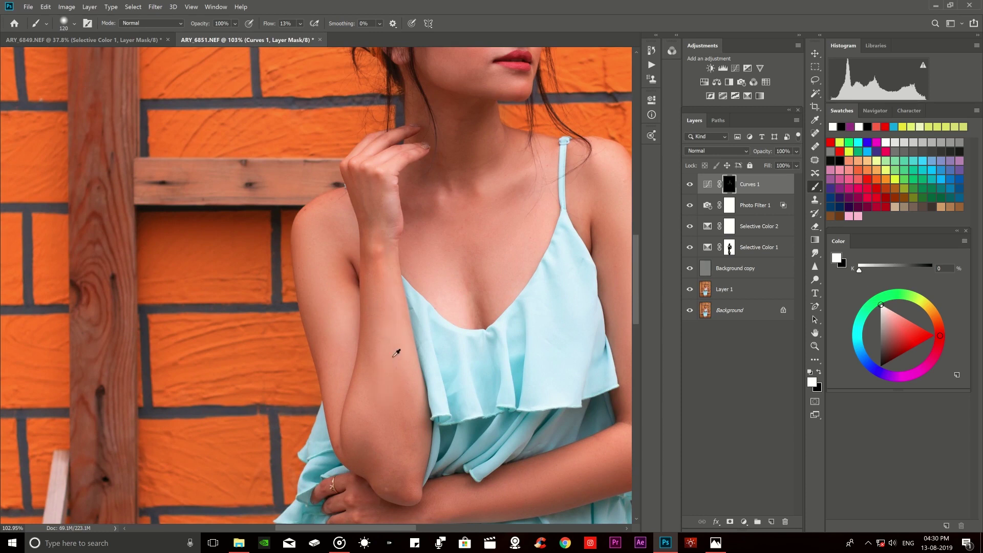
pyautogui.hotkey('ctrl', '0')
pyautogui.scroll(-1, 389, 229)
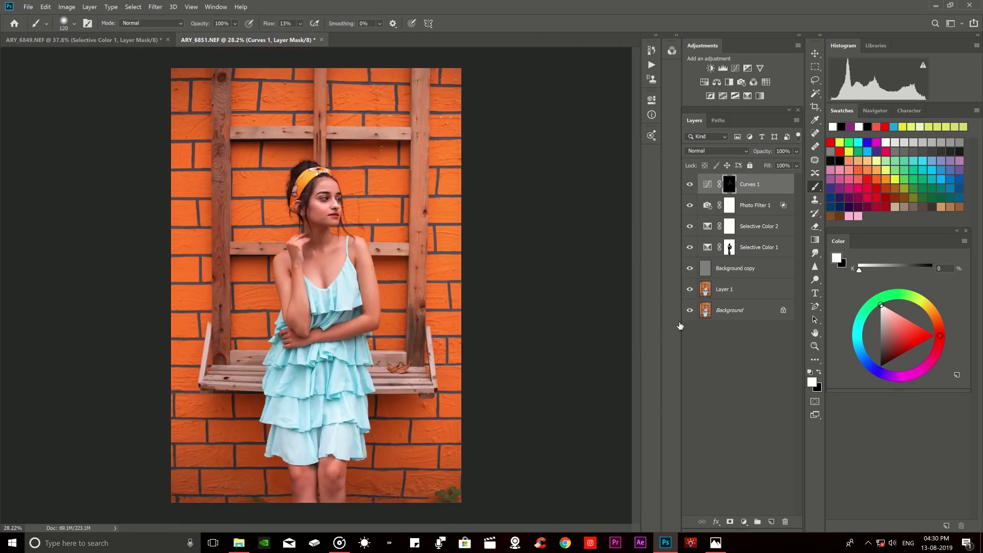
pyautogui.click(689, 310)
pyautogui.click(689, 310)
pyautogui.scroll(2, 362, 163)
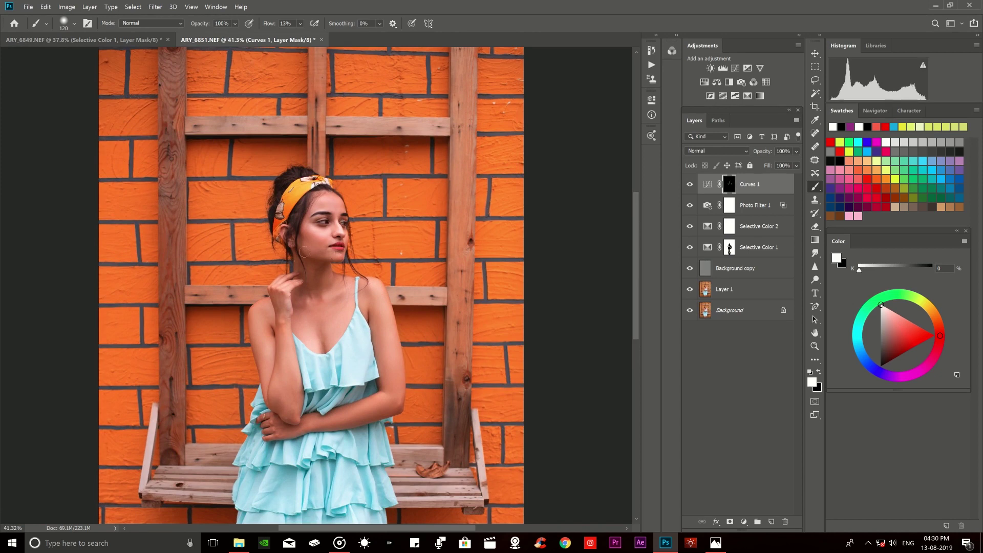
pyautogui.scroll(-3, 299, 264)
pyautogui.scroll(-4, 282, 333)
pyautogui.scroll(-2, 255, 399)
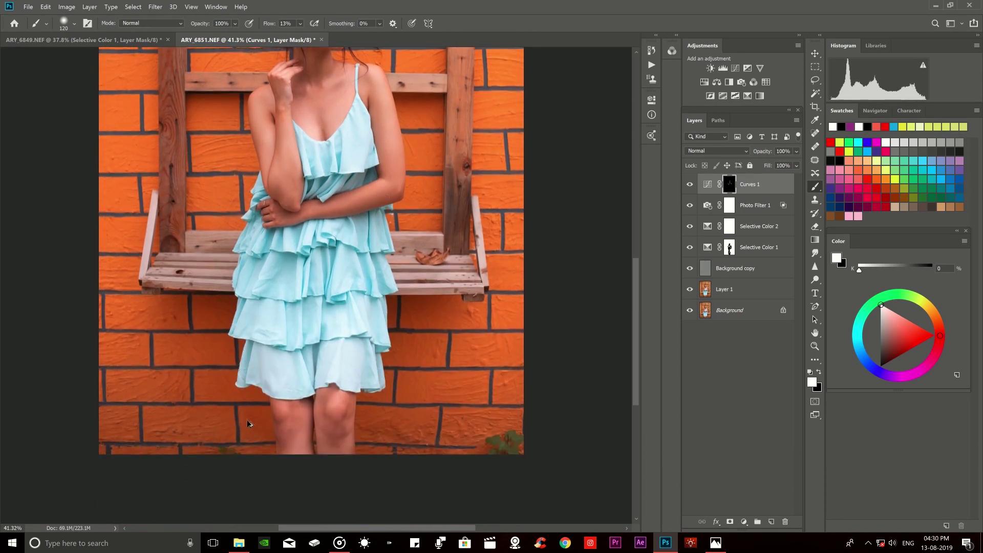
pyautogui.scroll(1, 246, 425)
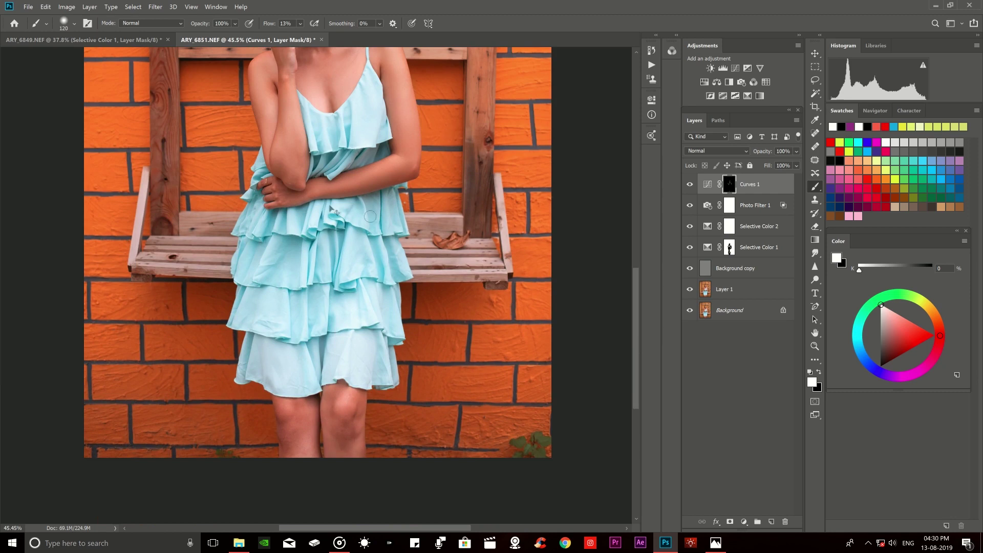
pyautogui.hotkey('ctrl', '+')
pyautogui.hotkey('ctrl', '+')
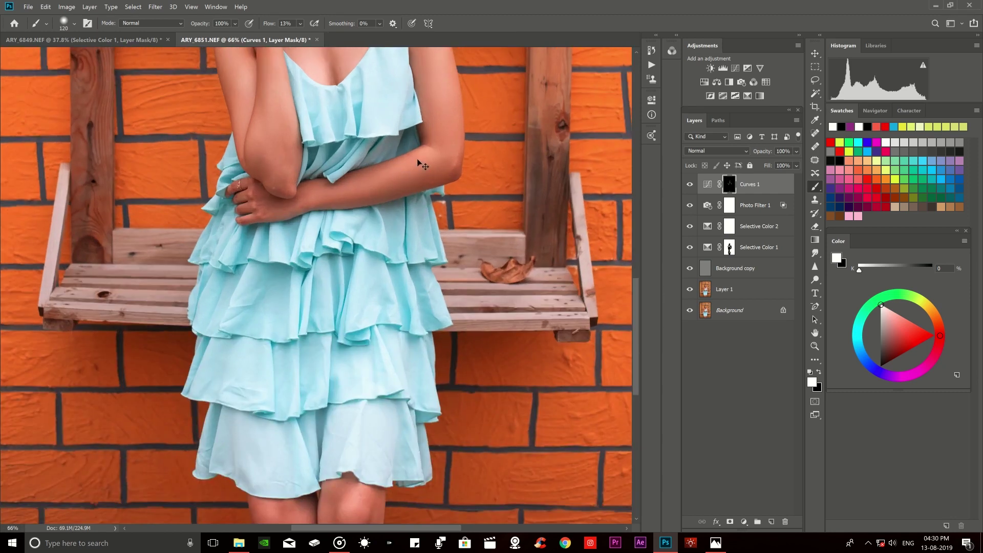
pyautogui.scroll(10, 272, 146)
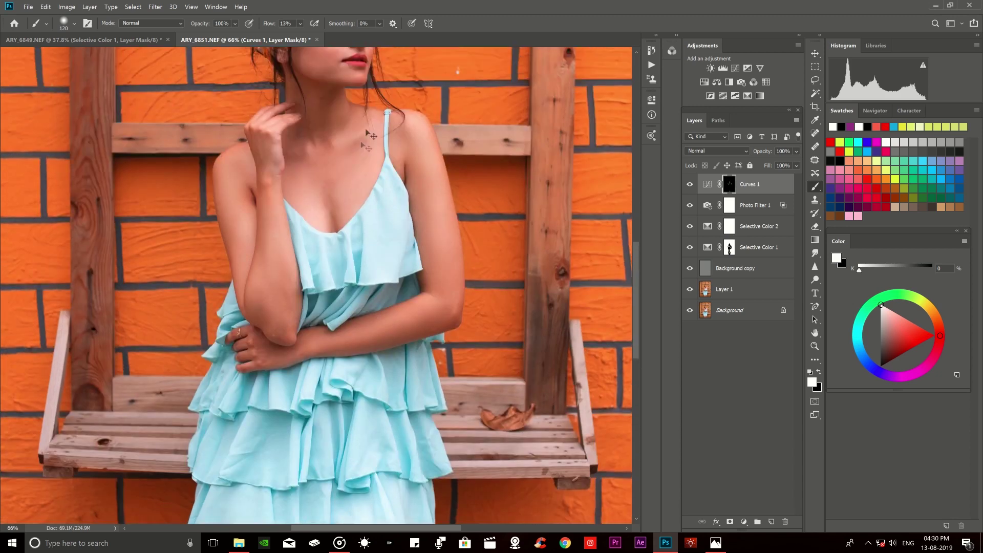
pyautogui.scroll(1, 307, 153)
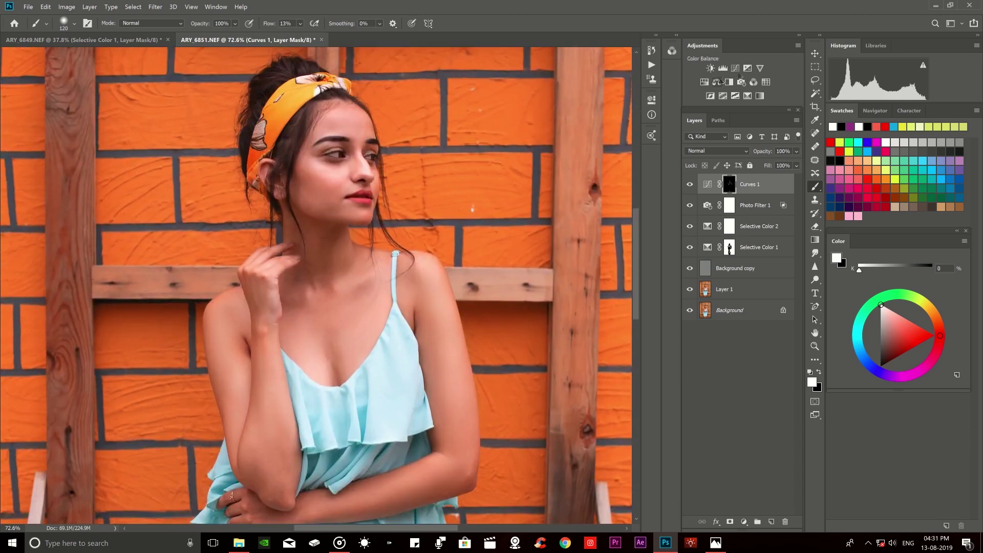
pyautogui.click(747, 68)
# Raise exposure to +0.18 and compare the image with and without it.
pyautogui.moveTo(577, 155); pyautogui.dragTo(584, 156)
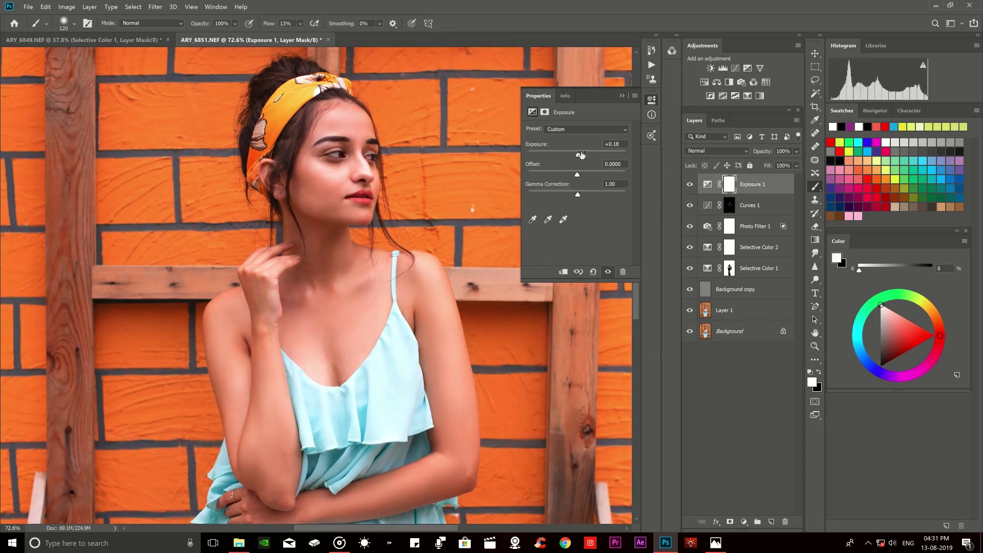
pyautogui.click(607, 272)
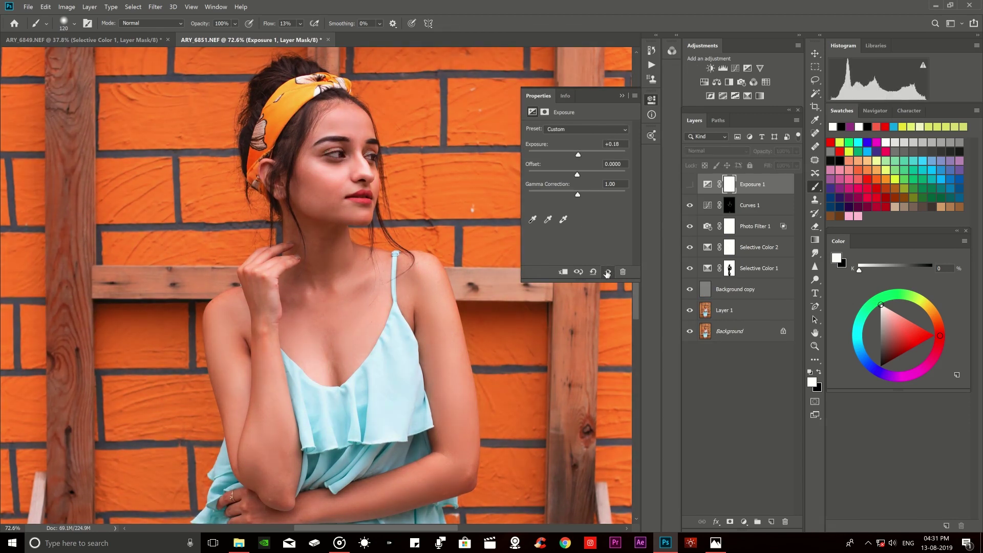
pyautogui.click(607, 272)
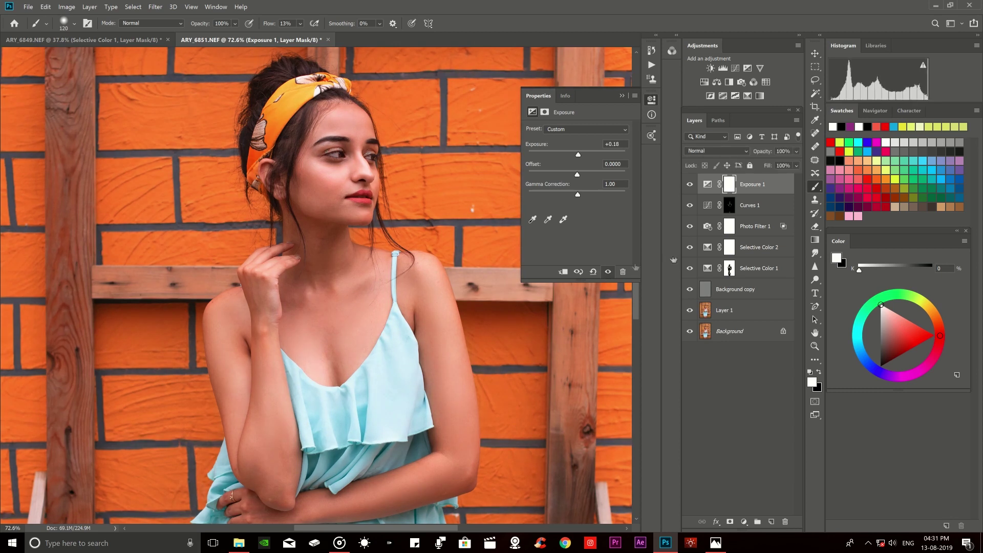
pyautogui.hotkey('ctrl', '2')
pyautogui.press('h')
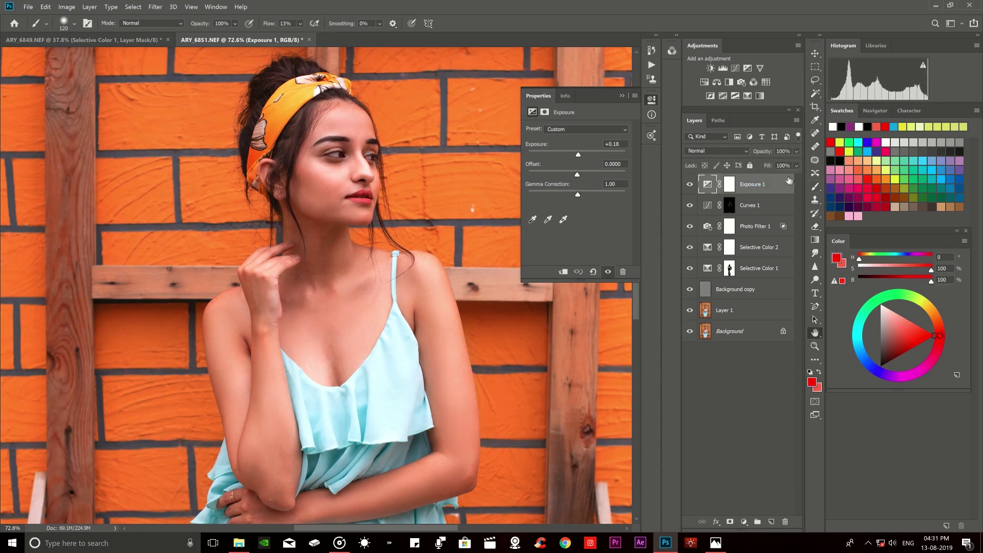
# Split Exposure 1's Blend If white slider at 207 and lower its fill to 41%.
pyautogui.doubleClick(788, 180)
pyautogui.moveTo(818, 241); pyautogui.dragTo(797, 241)
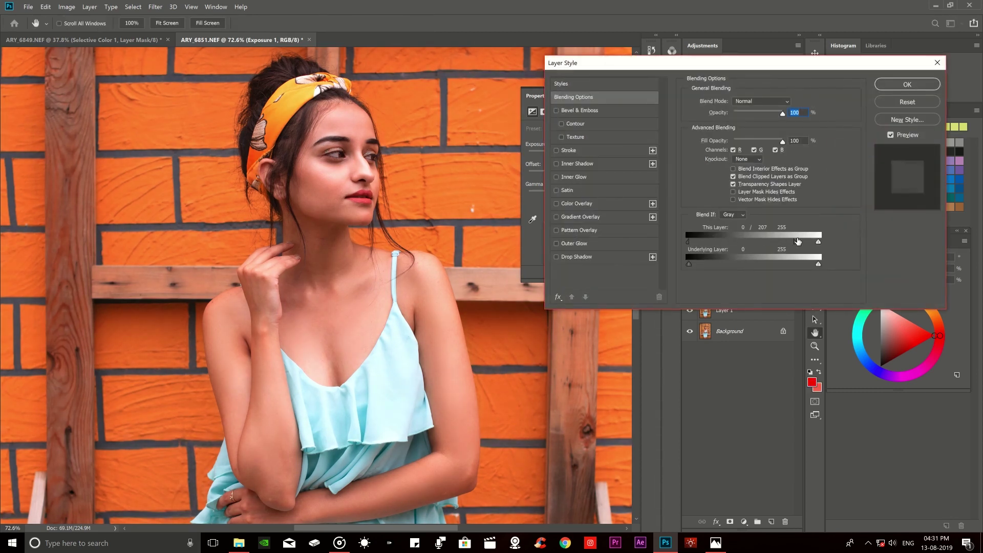
pyautogui.click(885, 85)
pyautogui.click(689, 184)
pyautogui.moveTo(767, 165); pyautogui.dragTo(739, 175)
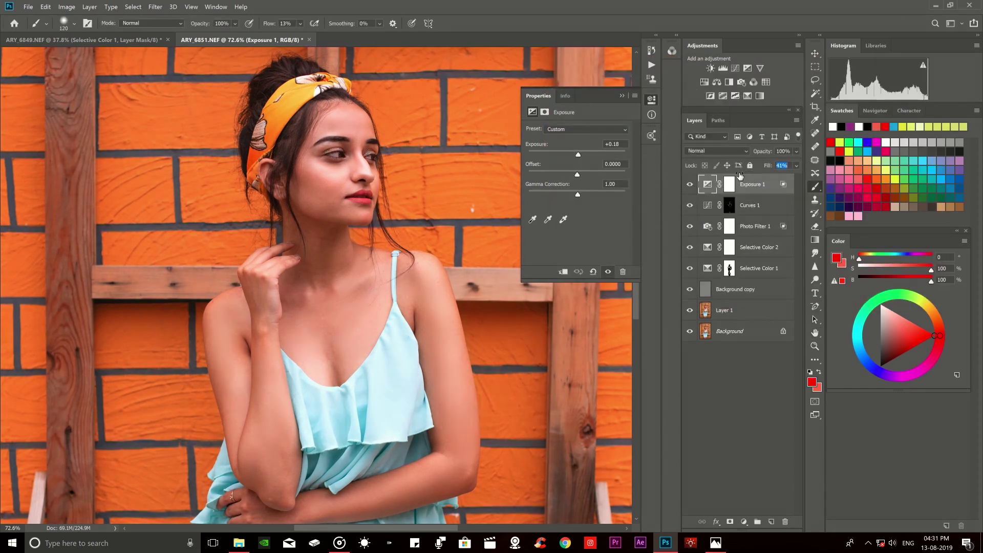
pyautogui.click(690, 184)
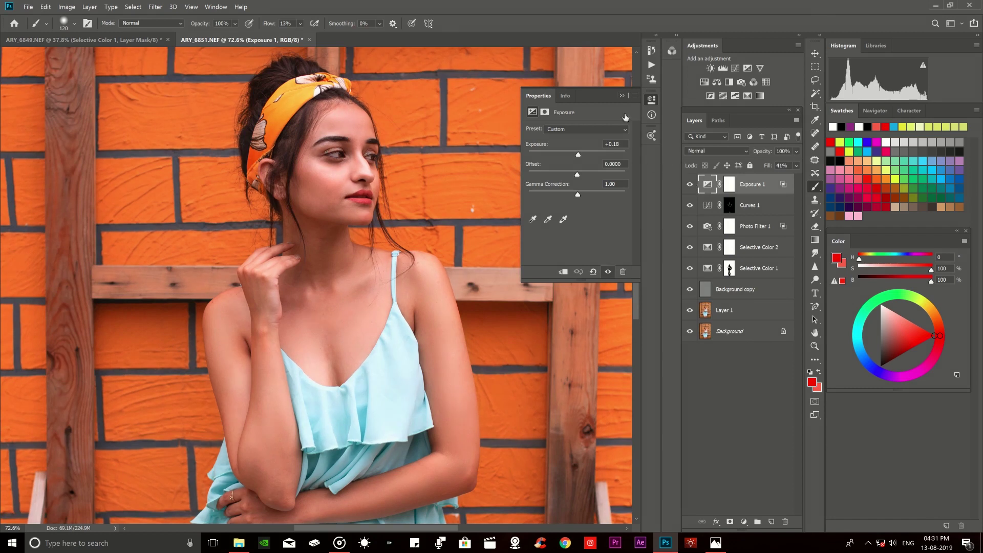
pyautogui.click(622, 95)
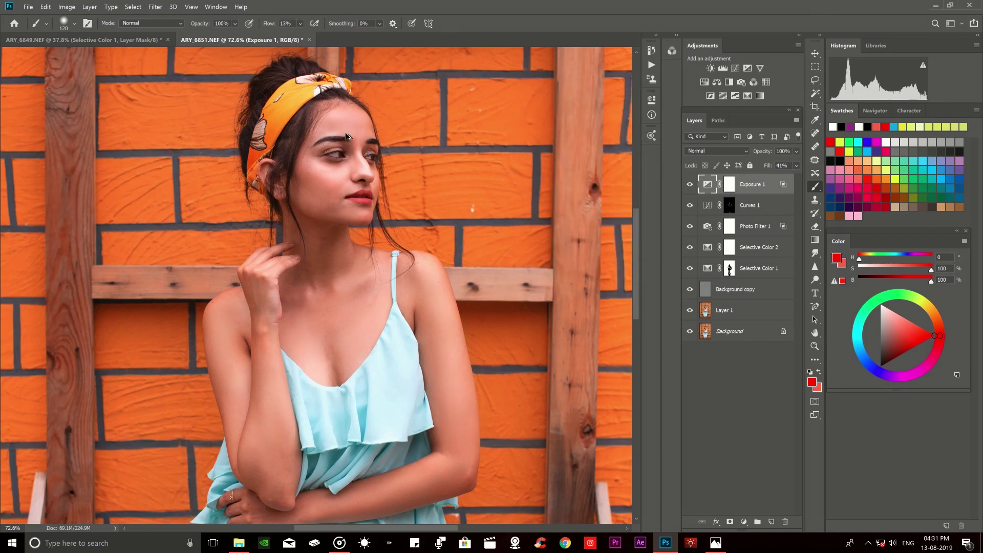
pyautogui.click(734, 68)
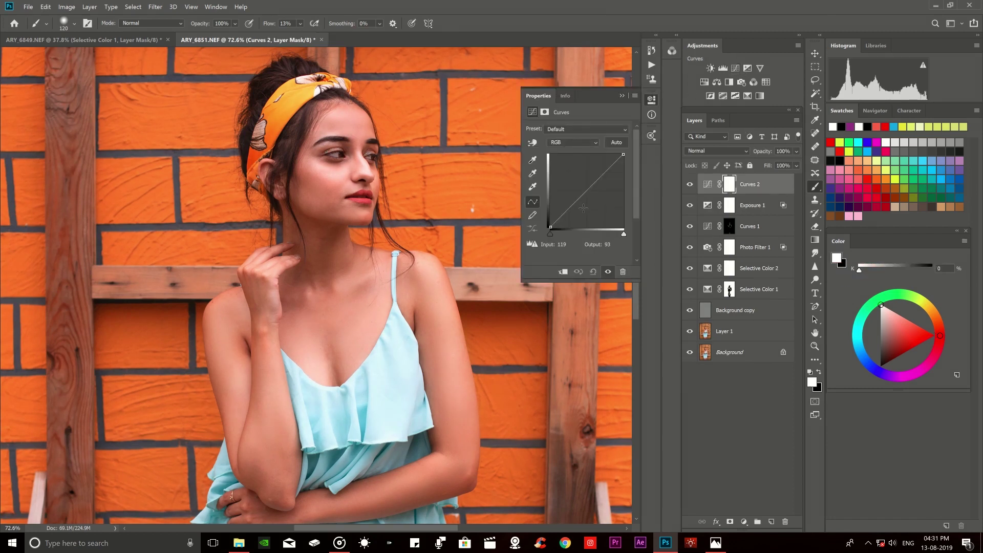
# Darken Curves 2 midtones slightly, invert its mask to black, and swap to white foreground.
pyautogui.click(587, 192)
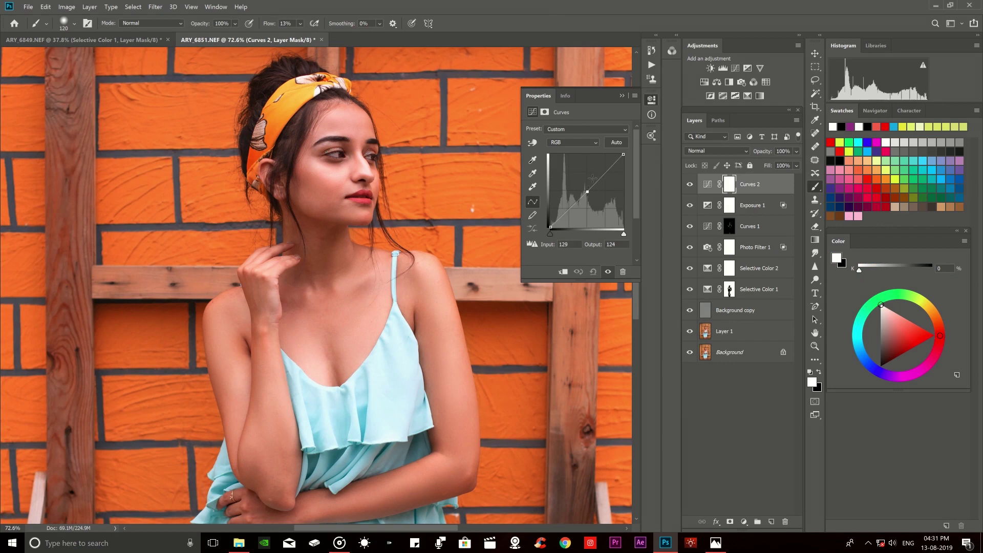
pyautogui.click(622, 96)
pyautogui.hotkey('ctrl', 'i')
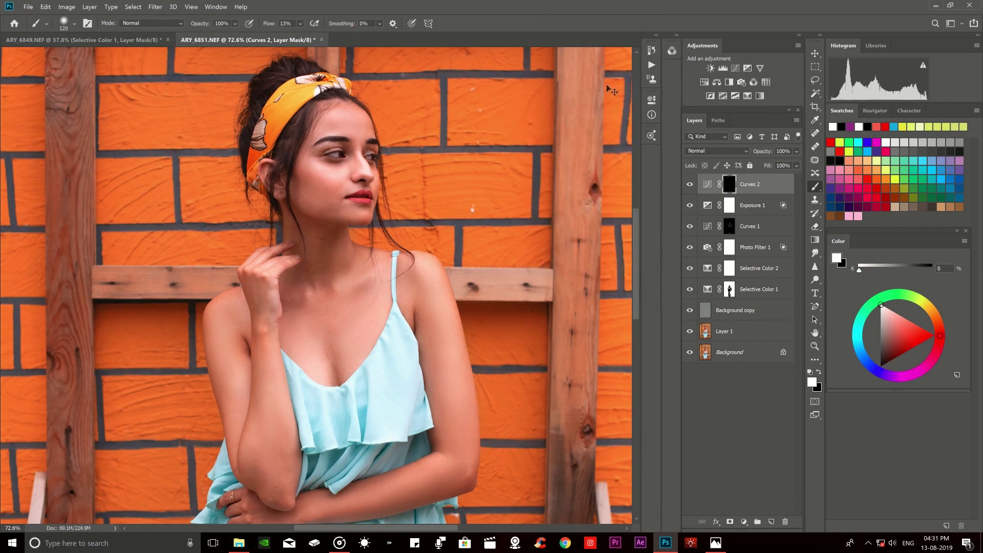
pyautogui.scroll(5, 199, 148)
pyautogui.press('x')
pyautogui.press('x')
pyautogui.scroll(3, 423, 170)
# Paint white onto the face with the brush resized from 104 px to 33 px.
pyautogui.moveTo(486, 300)
pyautogui.mouseDown()
pyautogui.moveTo(511, 287)
pyautogui.moveTo(489, 310)
pyautogui.moveTo(458, 286)
pyautogui.moveTo(493, 268)
pyautogui.mouseUp()
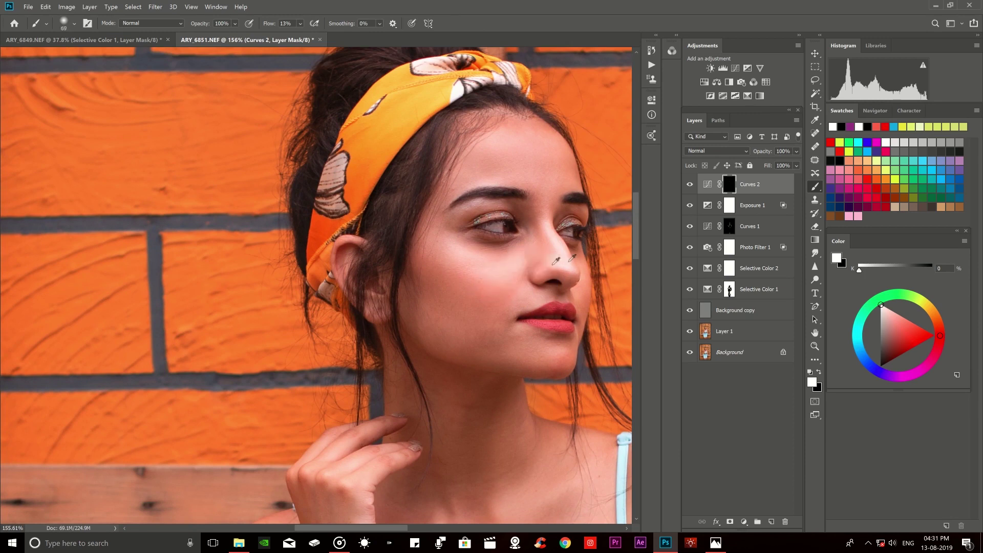
pyautogui.scroll(3, 516, 290)
pyautogui.scroll(3, 529, 282)
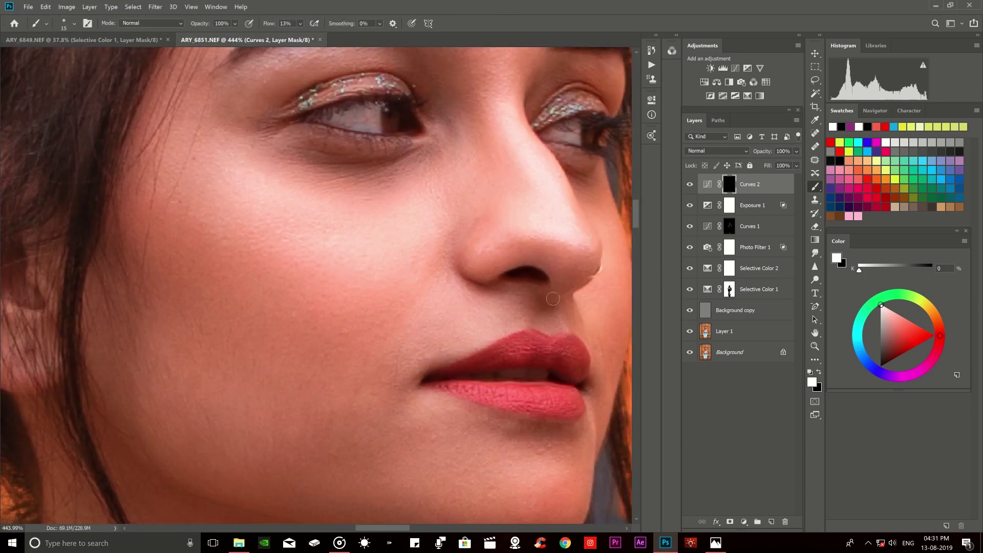
pyautogui.scroll(-3, 541, 314)
pyautogui.moveTo(537, 309); pyautogui.dragTo(562, 318)
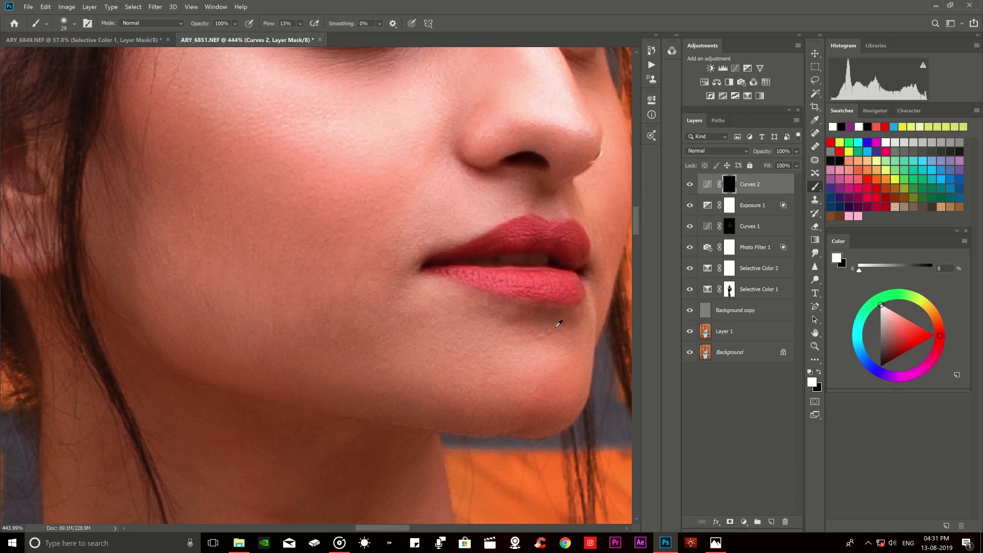
pyautogui.scroll(-1, 571, 356)
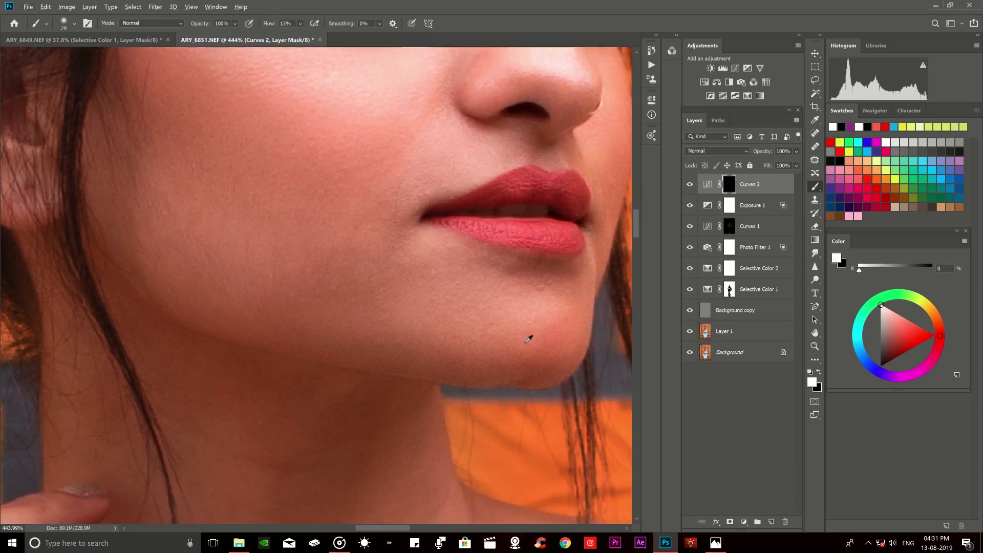
pyautogui.moveTo(538, 330); pyautogui.dragTo(544, 331)
# Zoom in on the eyes and brow and paint there with a 25 px brush.
pyautogui.moveTo(131, 207); pyautogui.dragTo(233, 226)
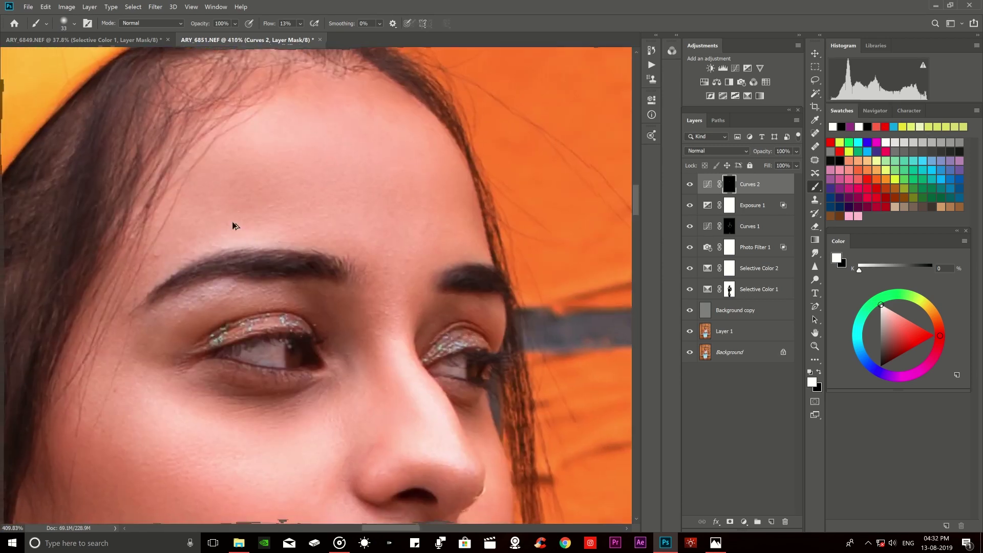
pyautogui.scroll(3, 233, 225)
pyautogui.moveTo(317, 292); pyautogui.dragTo(292, 291)
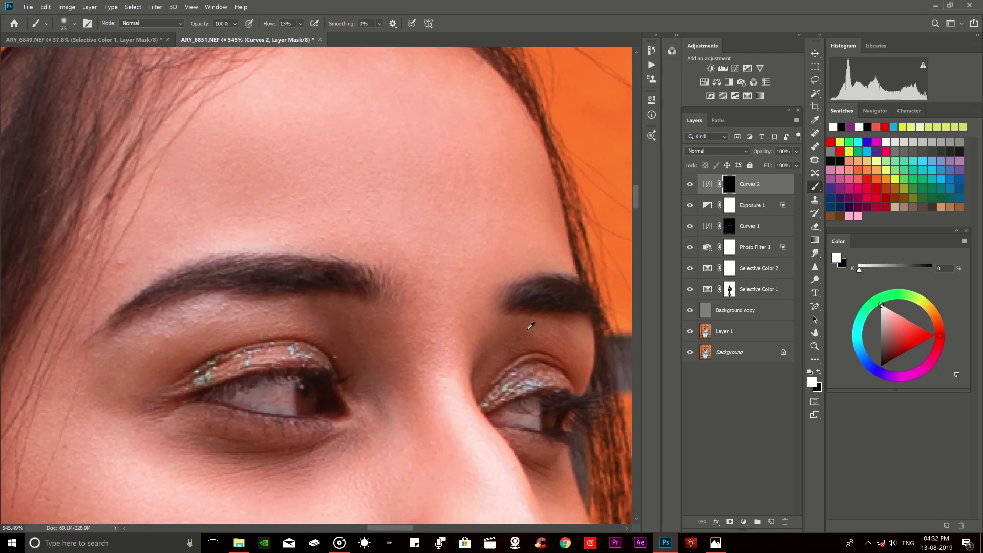
pyautogui.scroll(-3, 513, 318)
pyautogui.moveTo(532, 276); pyautogui.dragTo(526, 276)
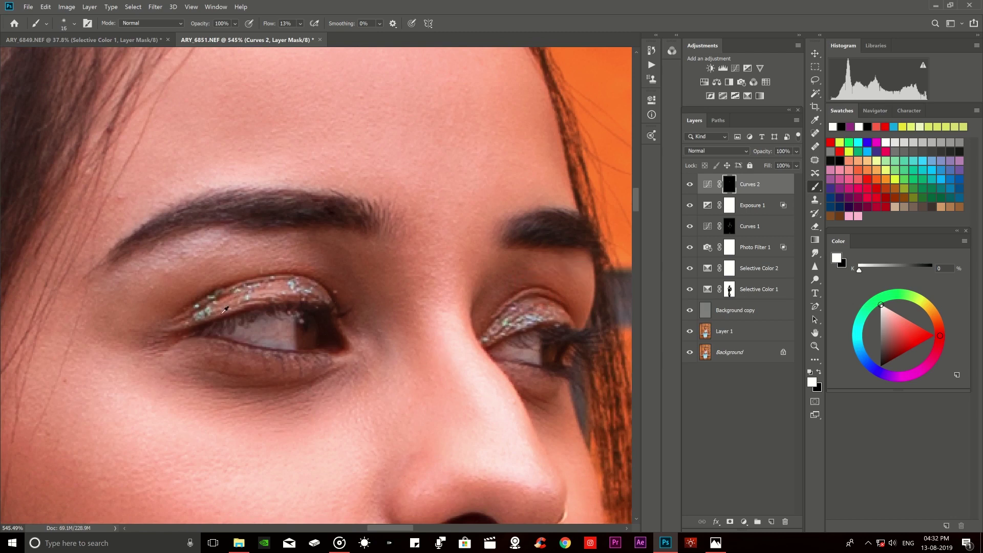
pyautogui.scroll(-1, 151, 301)
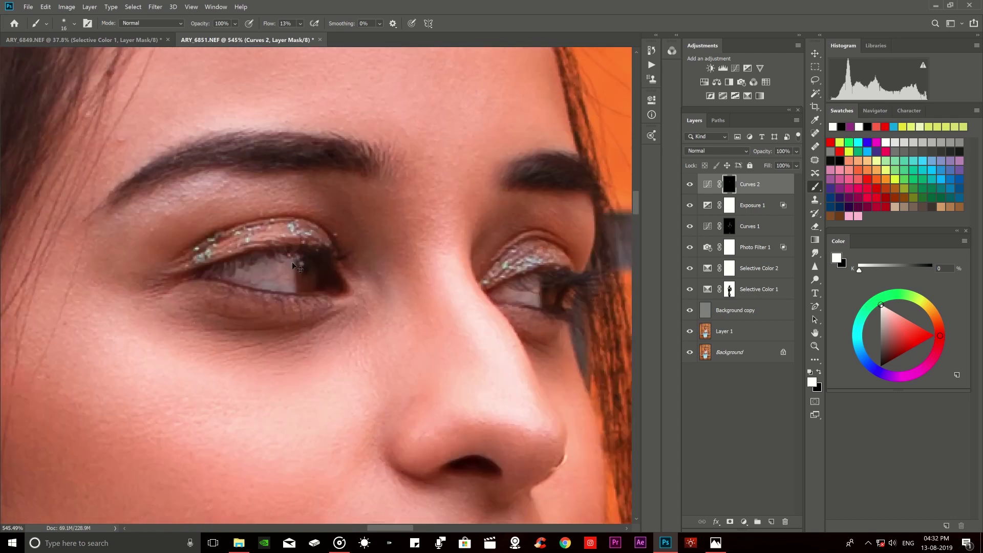
pyautogui.scroll(-1, 151, 300)
pyautogui.scroll(3, 254, 207)
# Continue painting around the eyes with a 24-35 px brush, then enlarge it.
pyautogui.moveTo(279, 236); pyautogui.dragTo(327, 247)
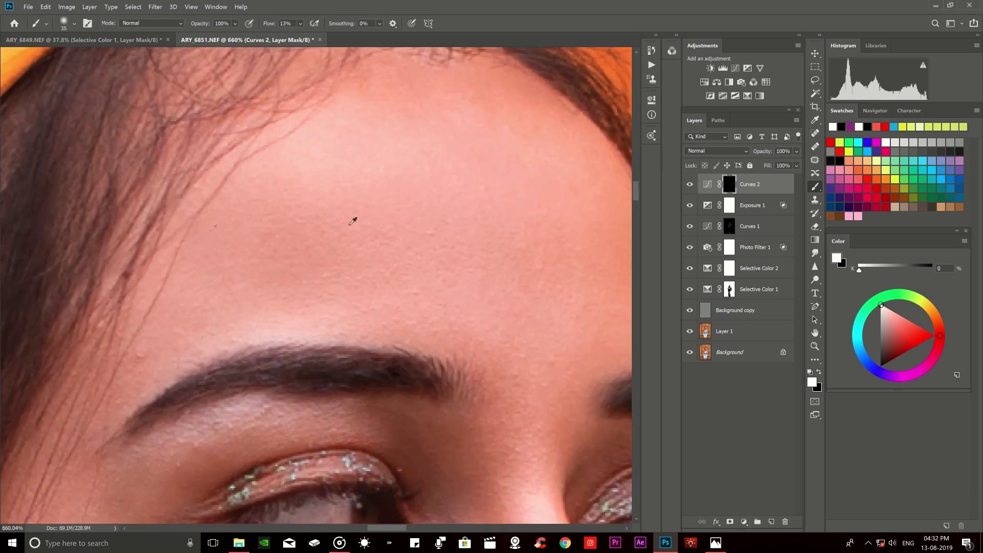
pyautogui.moveTo(345, 323); pyautogui.dragTo(339, 323)
pyautogui.scroll(-2, 251, 289)
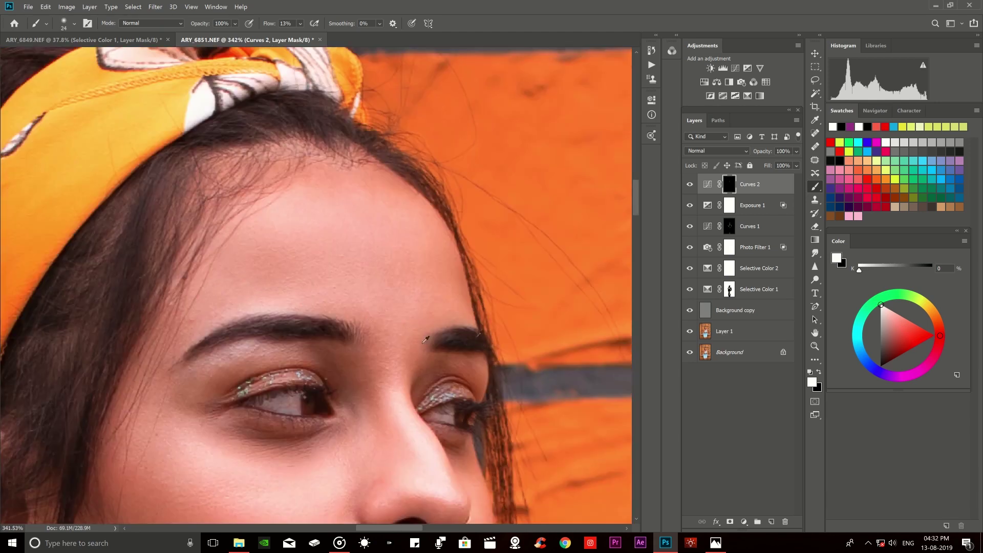
pyautogui.scroll(-3, 451, 332)
pyautogui.scroll(-2, 358, 307)
pyautogui.moveTo(295, 238)
pyautogui.mouseDown()
pyautogui.moveTo(327, 292)
pyautogui.moveTo(358, 281)
pyautogui.mouseUp()
pyautogui.scroll(2, 333, 292)
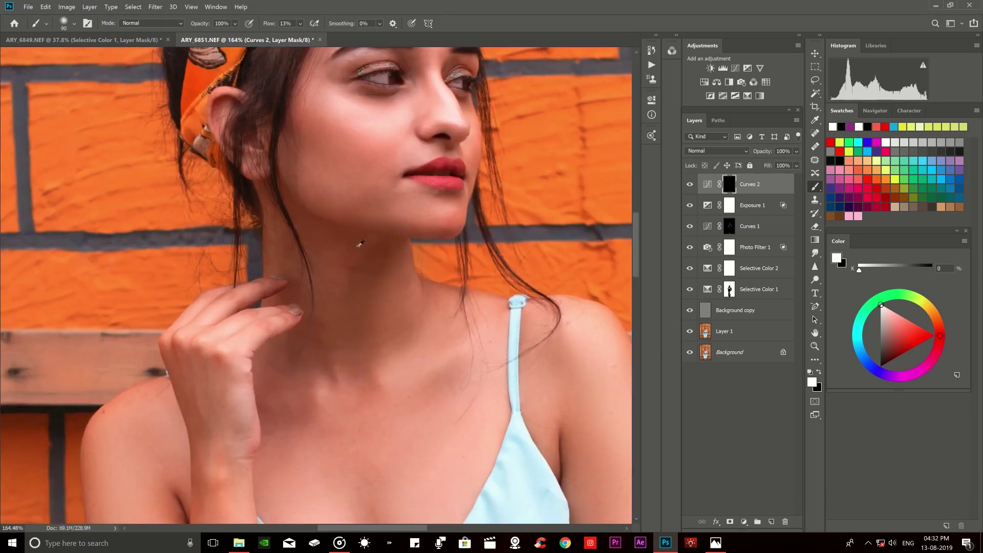
# Brush white on the Curves 2 mask over the neck and chest with slightly raised flow.
pyautogui.scroll(-3, 344, 246)
pyautogui.scroll(-2, 341, 259)
pyautogui.moveTo(328, 249); pyautogui.dragTo(335, 249)
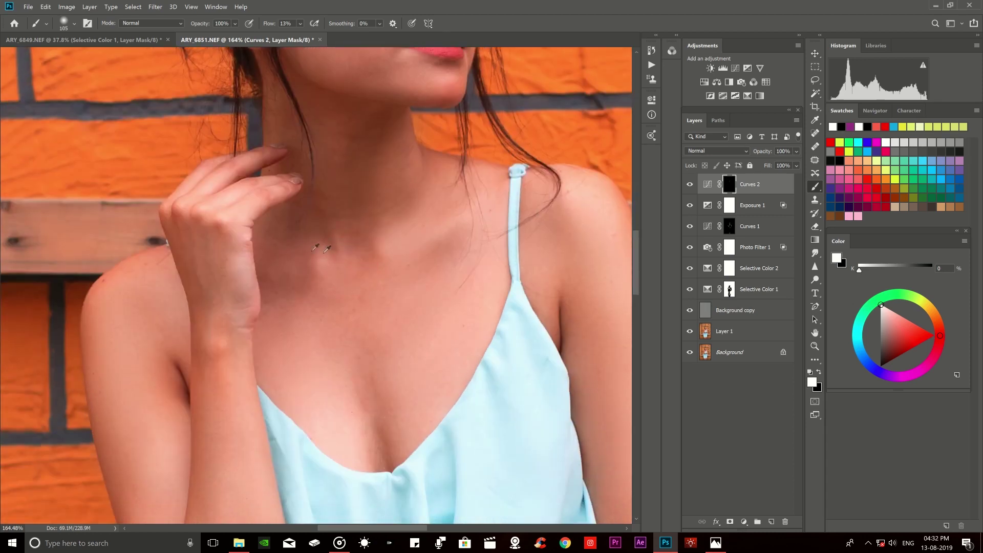
pyautogui.scroll(-2, 279, 205)
pyautogui.moveTo(279, 207)
pyautogui.mouseDown()
pyautogui.moveTo(251, 208)
pyautogui.moveTo(225, 190)
pyautogui.mouseUp()
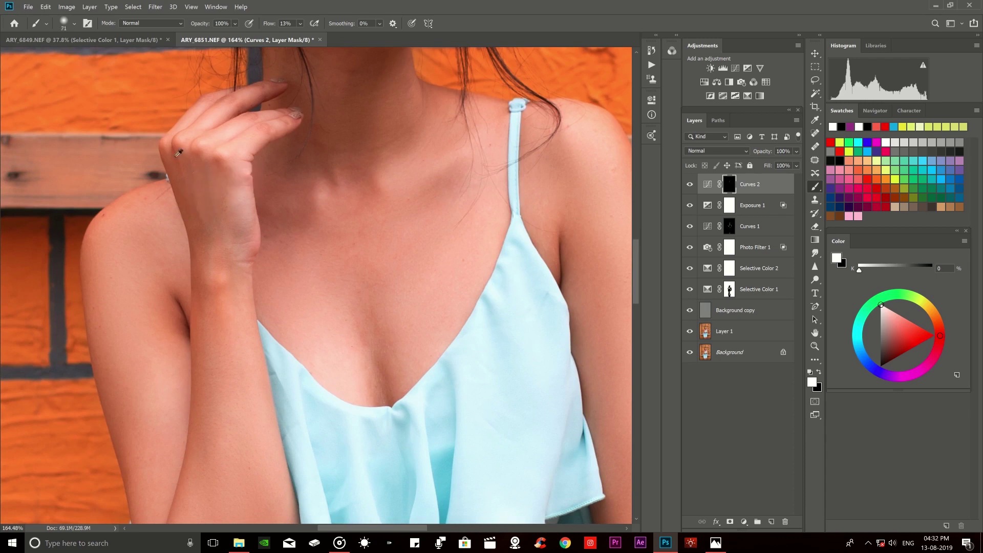
pyautogui.moveTo(263, 23)
pyautogui.mouseDown()
pyautogui.moveTo(299, 29)
pyautogui.moveTo(280, 26)
pyautogui.mouseUp()
pyautogui.scroll(-3, 193, 205)
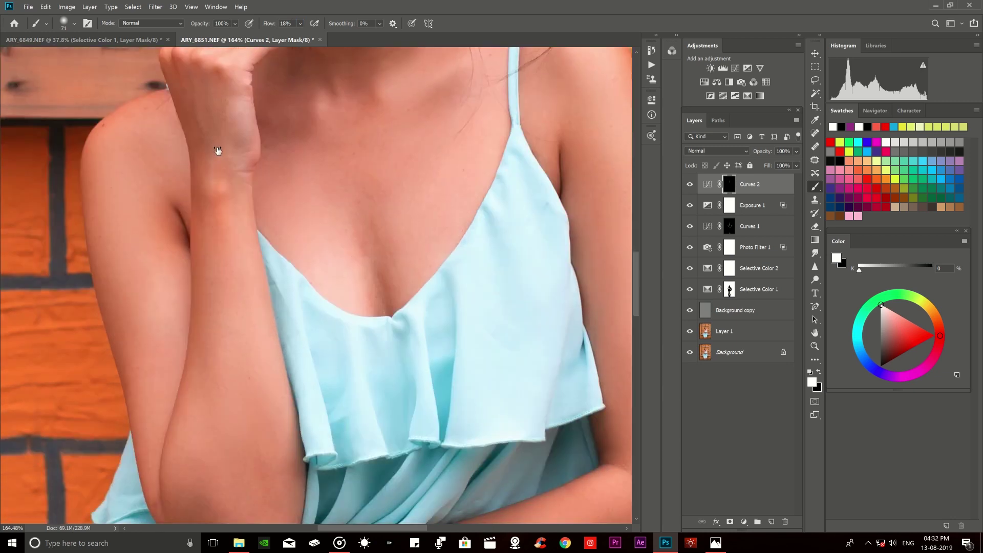
pyautogui.scroll(-1, 217, 148)
pyautogui.moveTo(208, 165); pyautogui.dragTo(188, 166)
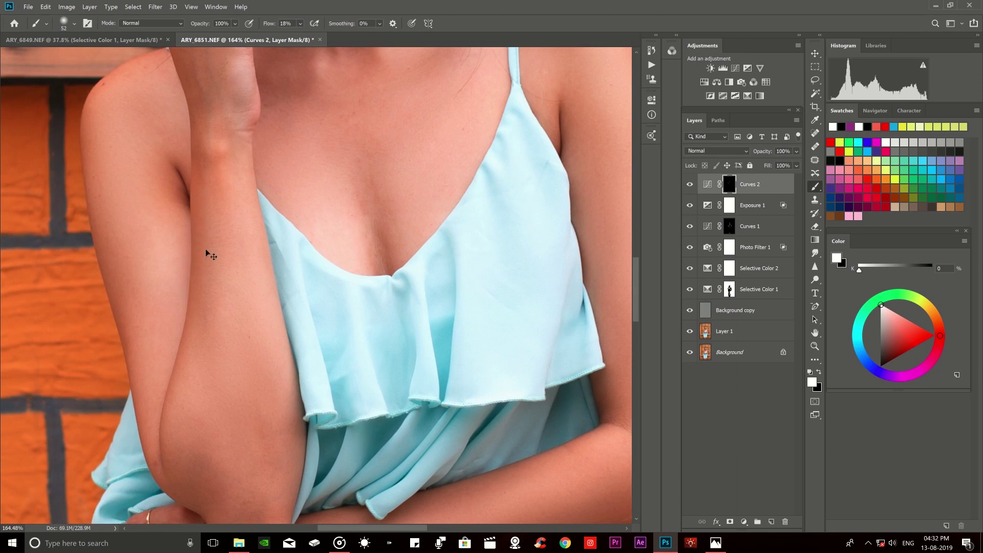
pyautogui.scroll(-1, 192, 286)
pyautogui.moveTo(202, 204); pyautogui.dragTo(198, 207)
pyautogui.scroll(2, 198, 205)
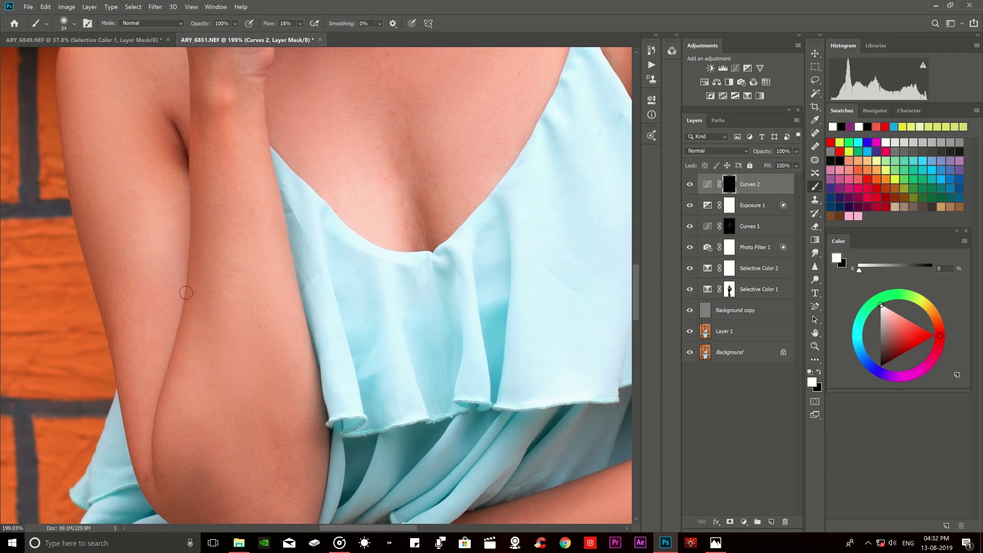
# Paint the Curves 2 darkening onto the upper arm, arm edge and forearm.
pyautogui.moveTo(113, 239)
pyautogui.mouseDown()
pyautogui.moveTo(132, 230)
pyautogui.moveTo(121, 215)
pyautogui.mouseUp()
pyautogui.scroll(-3, 128, 230)
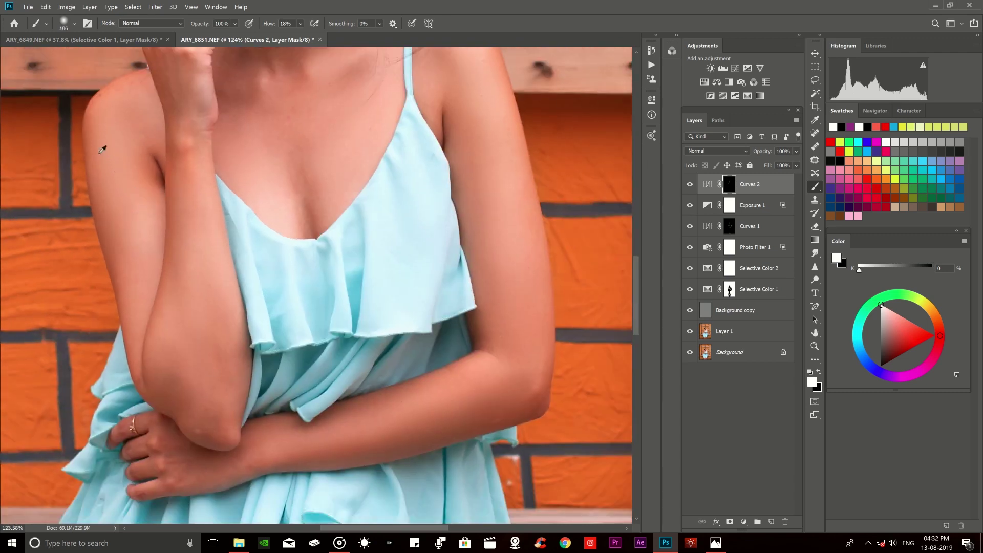
pyautogui.moveTo(103, 147); pyautogui.dragTo(109, 131)
pyautogui.scroll(2, 121, 313)
pyautogui.moveTo(115, 276); pyautogui.dragTo(109, 280)
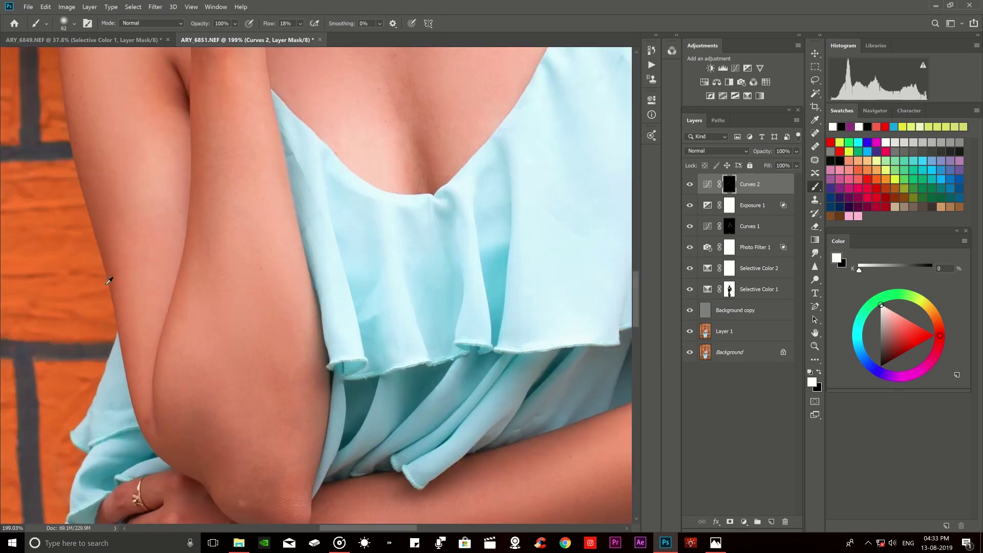
pyautogui.scroll(-3, 131, 277)
pyautogui.scroll(3, 307, 391)
pyautogui.moveTo(333, 344)
pyautogui.mouseDown()
pyautogui.moveTo(388, 291)
pyautogui.moveTo(458, 307)
pyautogui.mouseUp()
# Refine the Curves 2 mask along the neck with a smaller brush.
pyautogui.scroll(-2, 287, 322)
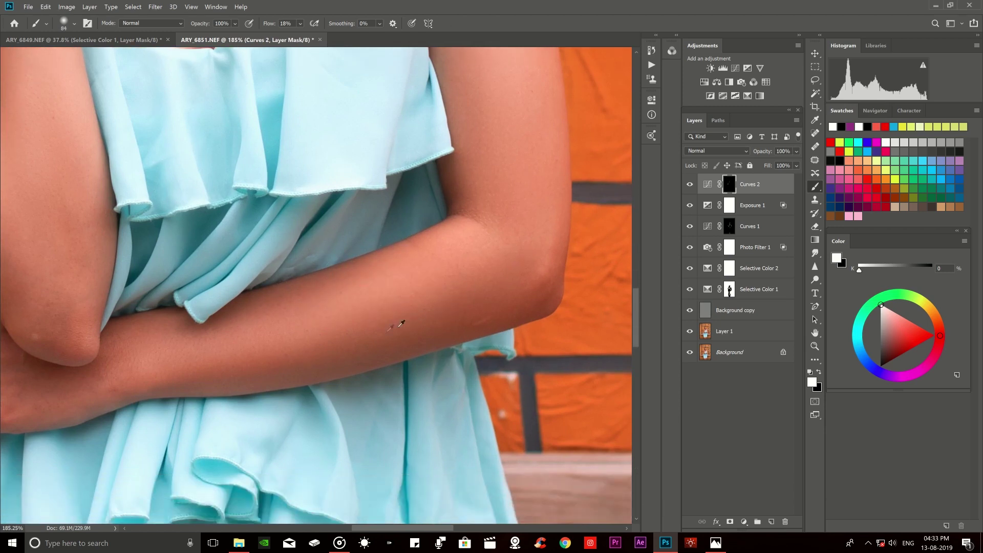
pyautogui.scroll(-3, 427, 237)
pyautogui.scroll(2, 376, 183)
pyautogui.scroll(1, 376, 183)
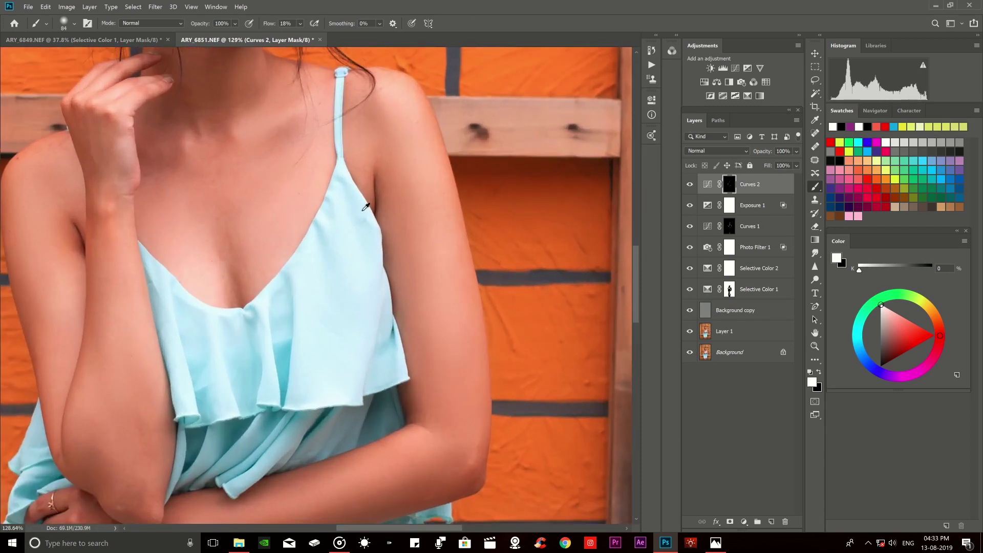
pyautogui.scroll(2, 426, 181)
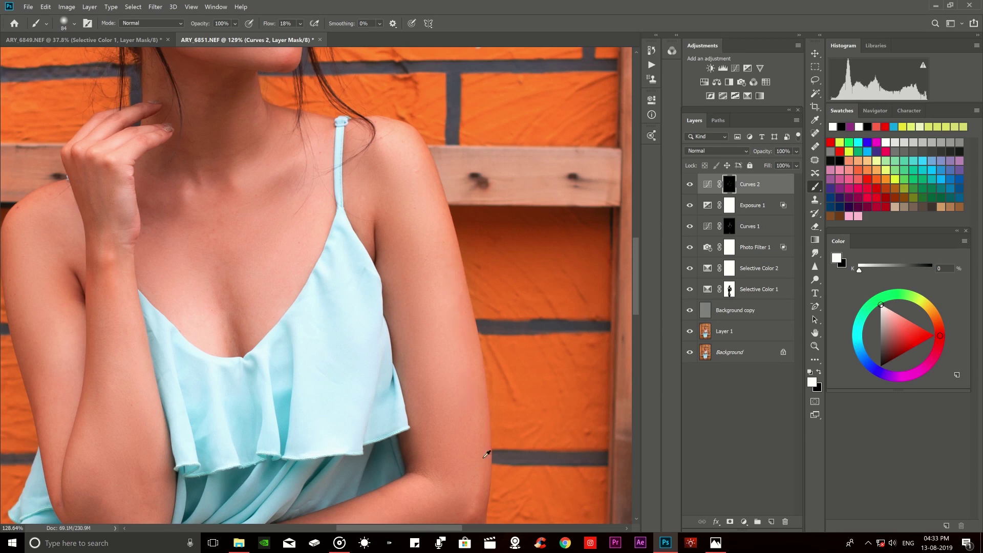
pyautogui.scroll(1, 387, 264)
pyautogui.scroll(1, 205, 267)
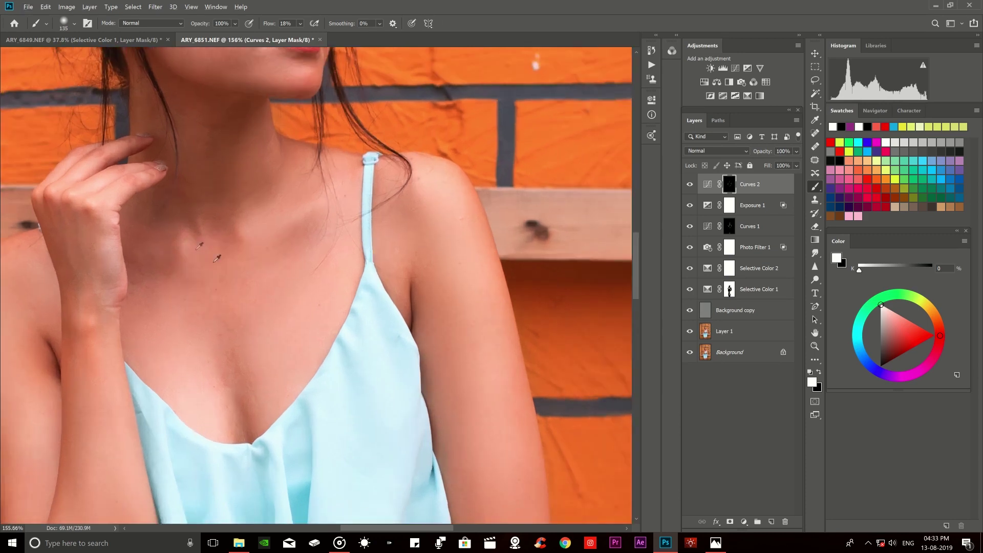
pyautogui.scroll(1, 204, 240)
pyautogui.moveTo(204, 239); pyautogui.dragTo(146, 252)
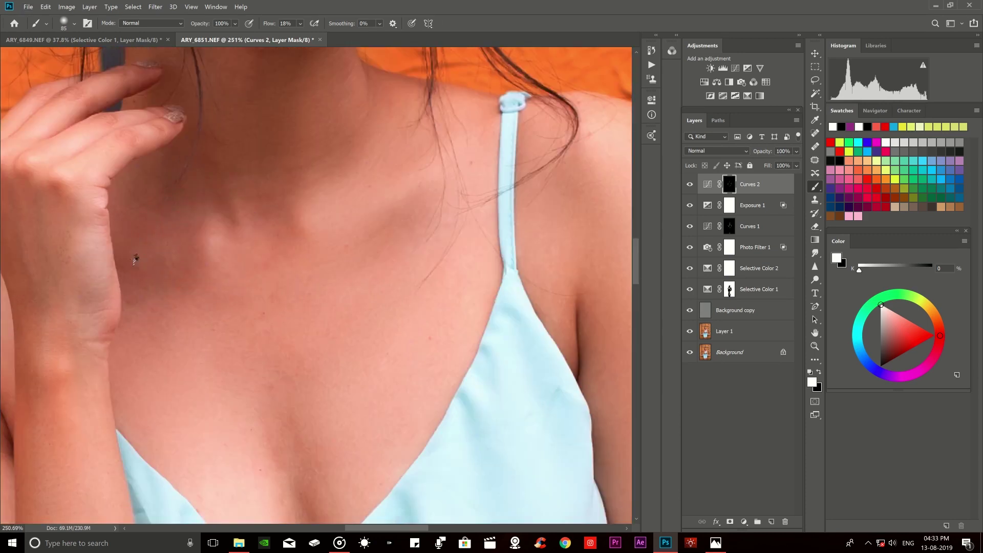
pyautogui.scroll(-1, 263, 246)
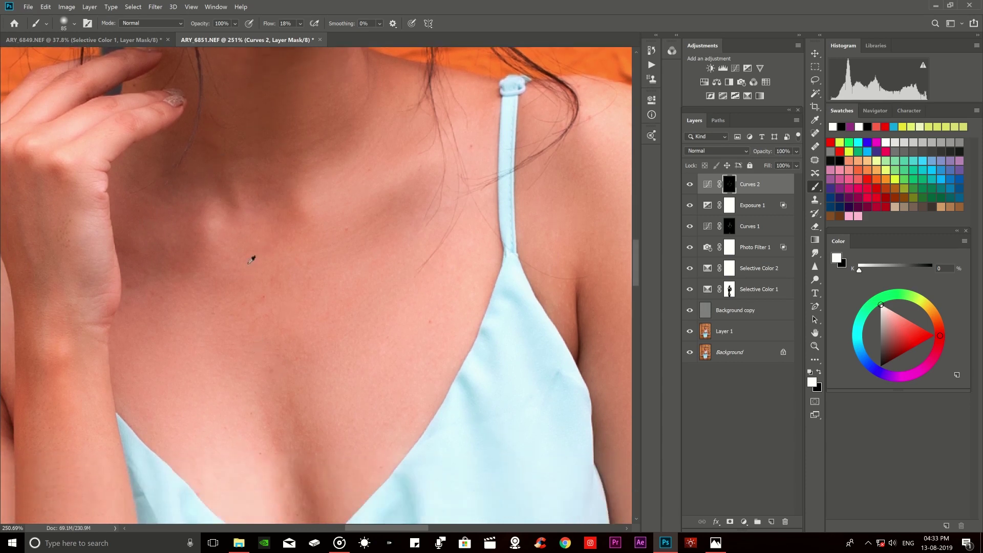
pyautogui.scroll(-3, 251, 259)
pyautogui.scroll(2, 296, 226)
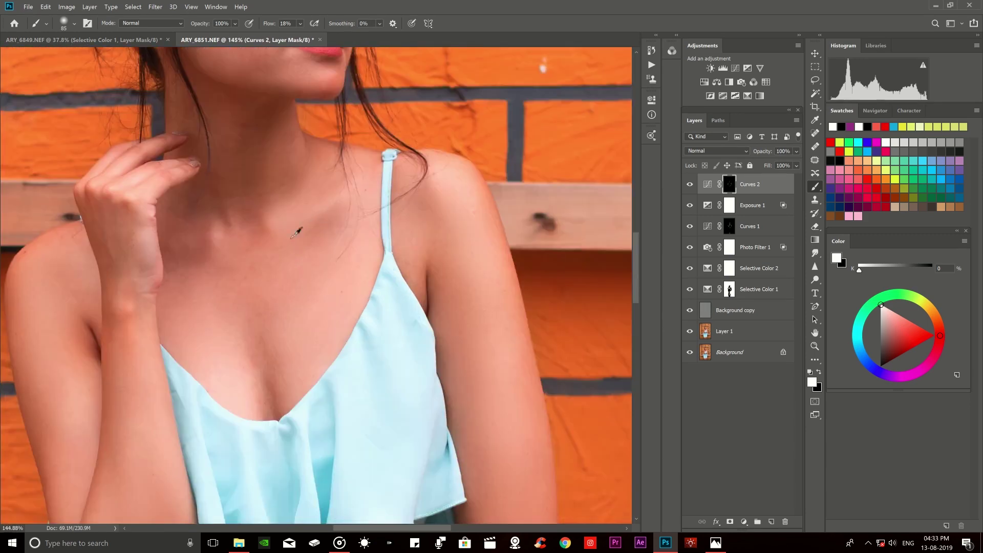
pyautogui.scroll(-3, 301, 202)
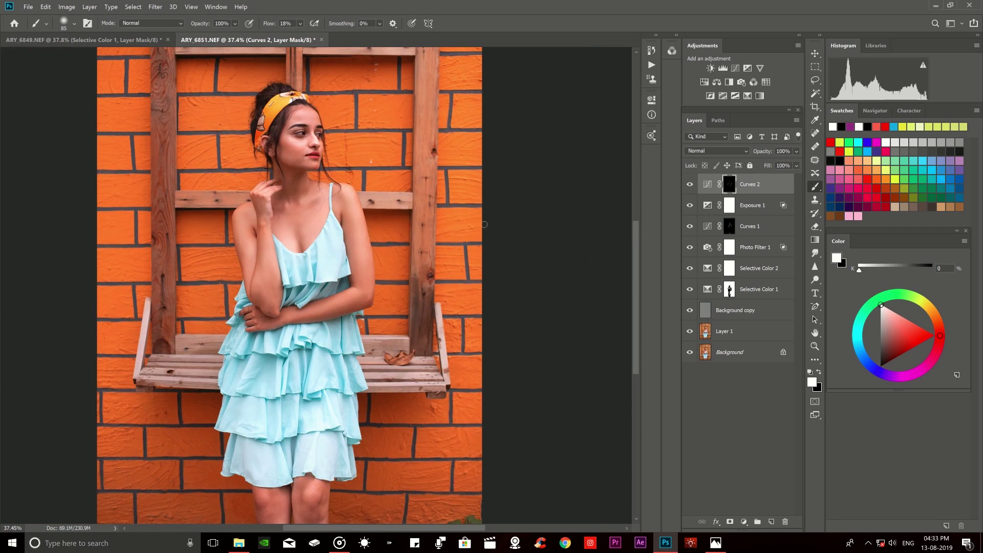
pyautogui.keyDown('alt'); pyautogui.click(695, 353); pyautogui.keyUp('alt')
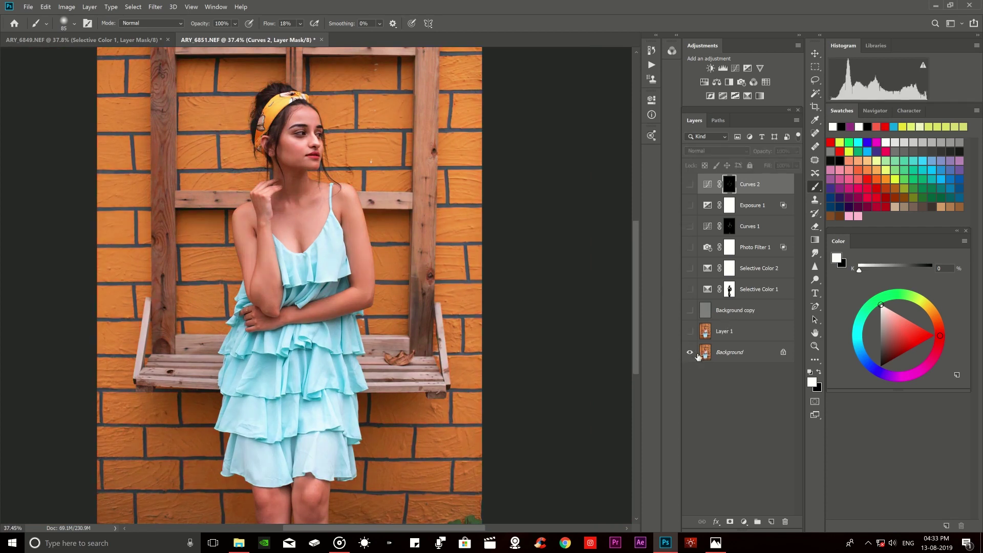
pyautogui.keyDown('alt'); pyautogui.click(695, 353); pyautogui.keyUp('alt')
pyautogui.keyDown('alt'); pyautogui.click(695, 354); pyautogui.keyUp('alt')
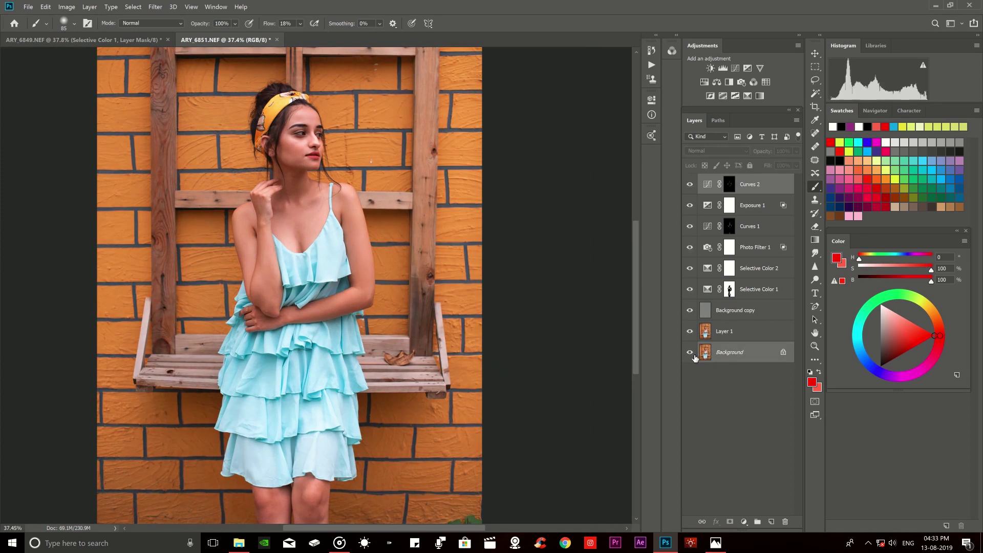
pyautogui.keyDown('alt'); pyautogui.click(695, 354); pyautogui.keyUp('alt')
pyautogui.keyDown('alt'); pyautogui.click(695, 356); pyautogui.keyUp('alt')
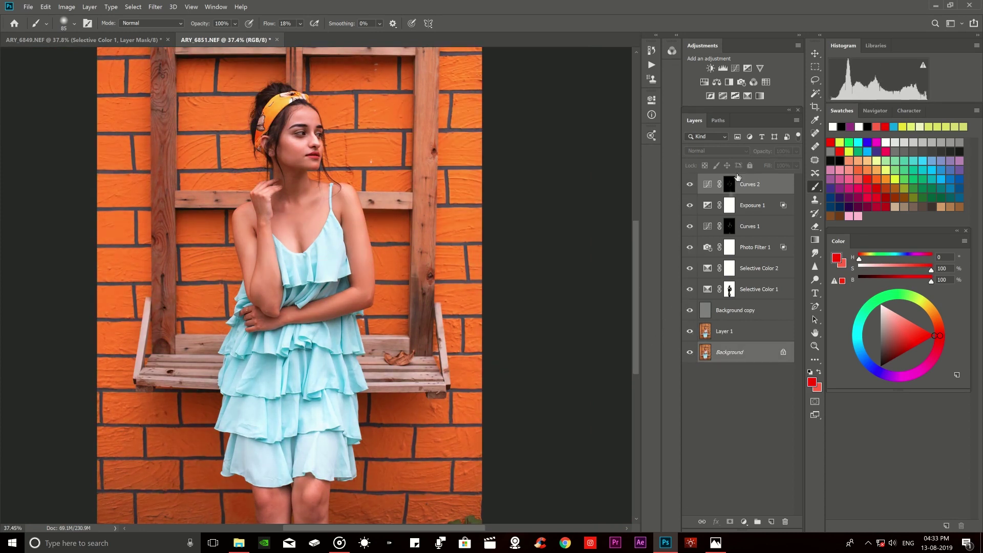
# Add Curves 3 with slightly lifted midtones and invert its mask to black.
pyautogui.click(735, 68)
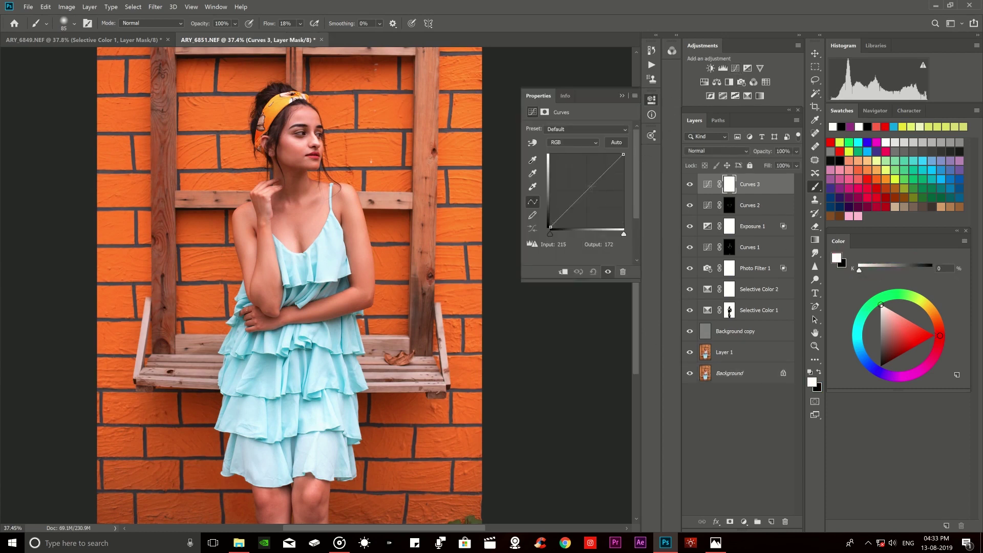
pyautogui.moveTo(587, 190); pyautogui.dragTo(586, 187)
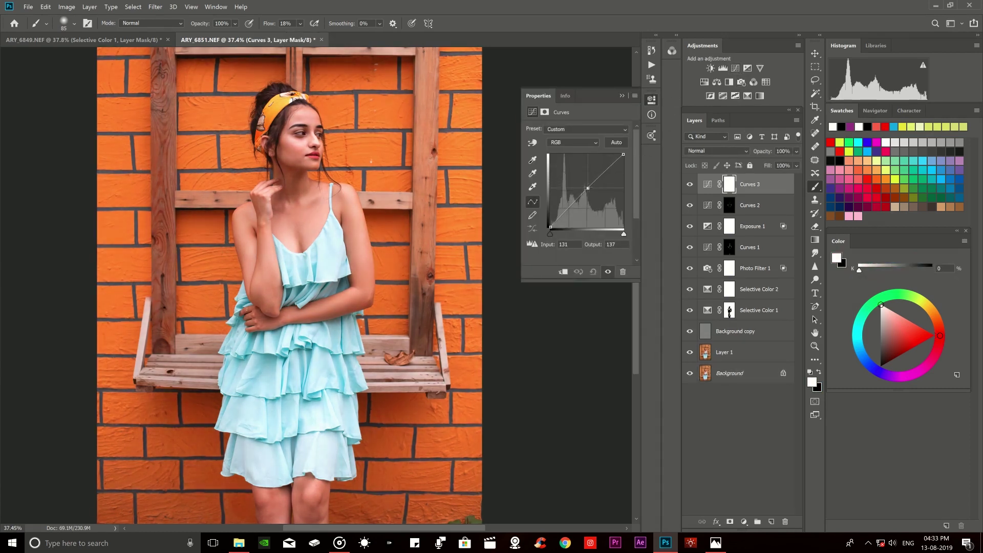
pyautogui.click(622, 96)
pyautogui.hotkey('ctrl', 'i')
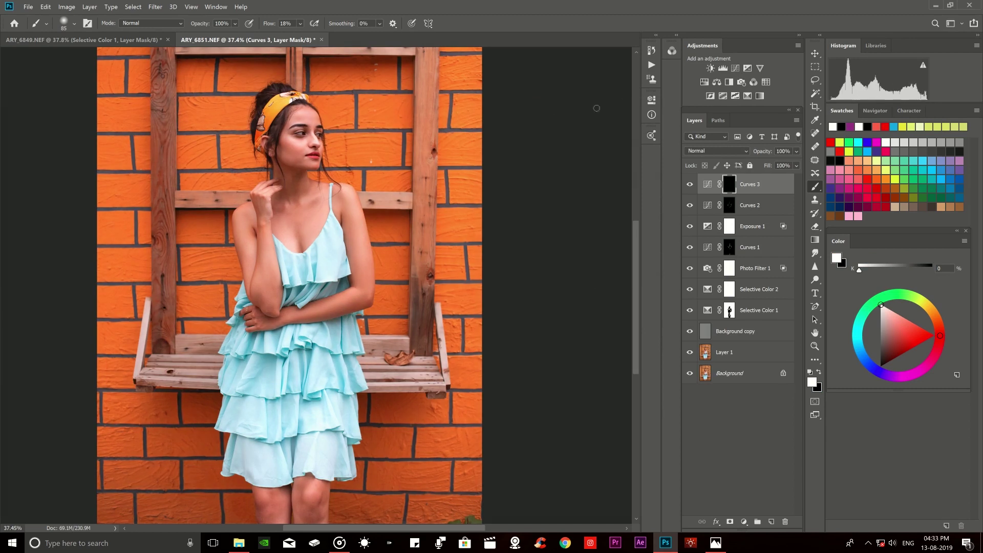
# Paint white on the Curves 3 mask to brighten the neck.
pyautogui.scroll(5, 298, 163)
pyautogui.moveTo(302, 230); pyautogui.dragTo(311, 231)
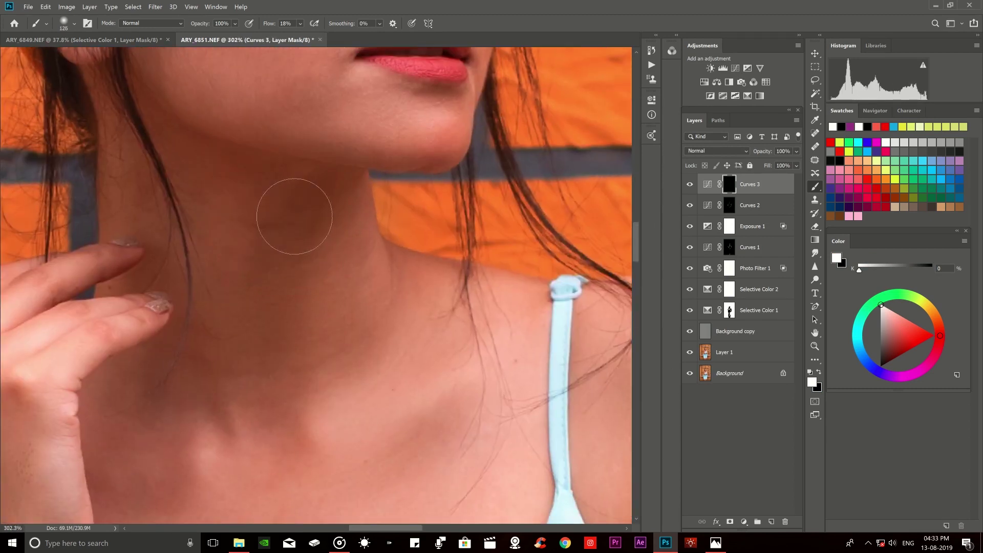
pyautogui.scroll(-3, 292, 226)
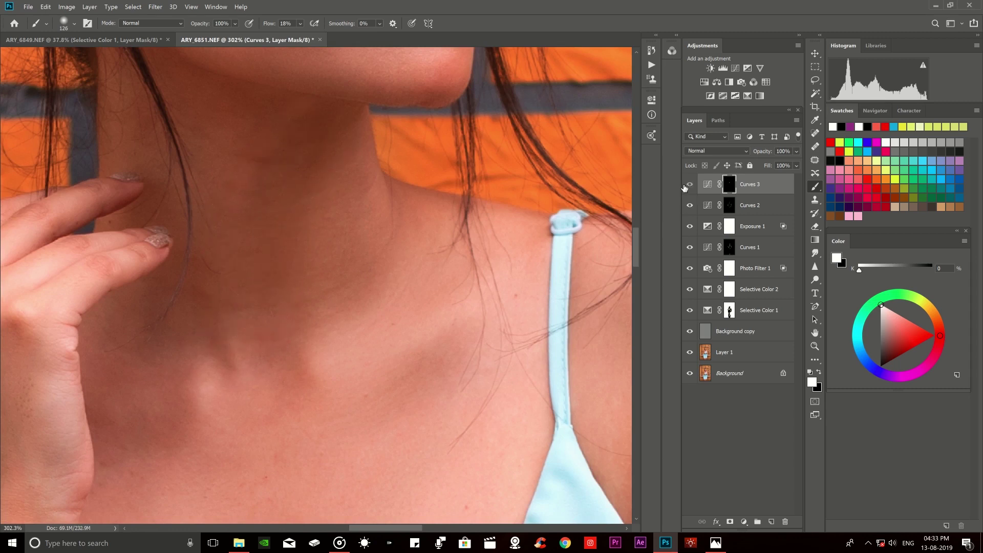
pyautogui.scroll(-5, 37, 184)
pyautogui.scroll(-3, 36, 184)
# Compare against the original photo, then frame the face and neck and resize the brush.
pyautogui.keyDown('alt'); pyautogui.click(687, 378); pyautogui.keyUp('alt')
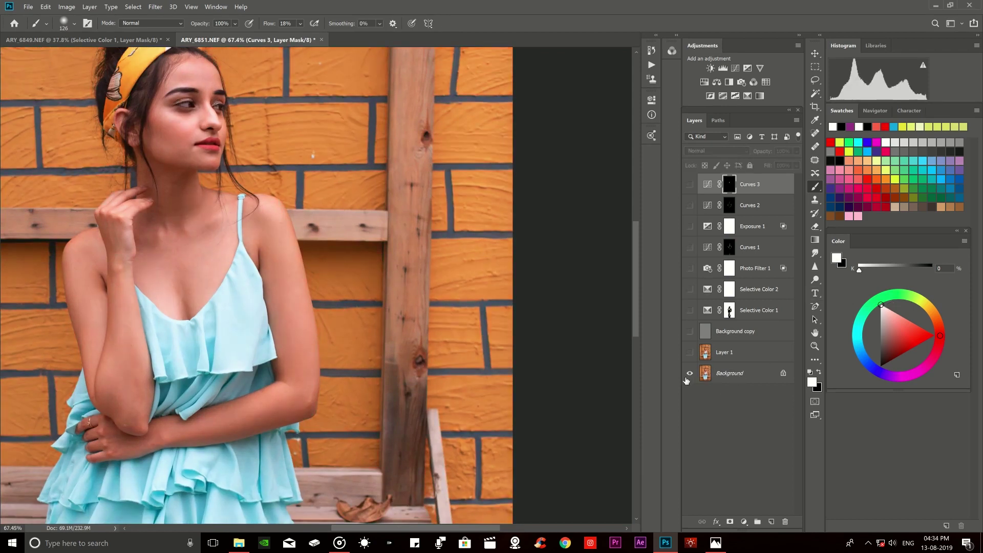
pyautogui.keyDown('alt'); pyautogui.click(687, 378); pyautogui.keyUp('alt')
pyautogui.scroll(3, 275, 211)
pyautogui.moveTo(75, 149); pyautogui.dragTo(302, 262)
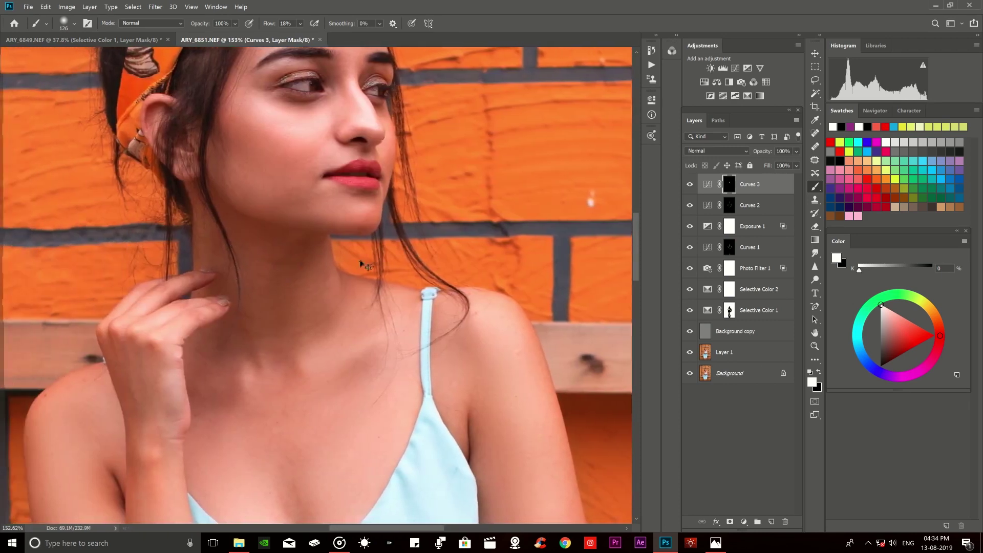
pyautogui.scroll(2, 302, 263)
pyautogui.scroll(2, 302, 263)
pyautogui.keyDown('alt'); pyautogui.rightClick(299, 251); pyautogui.keyUp('alt')
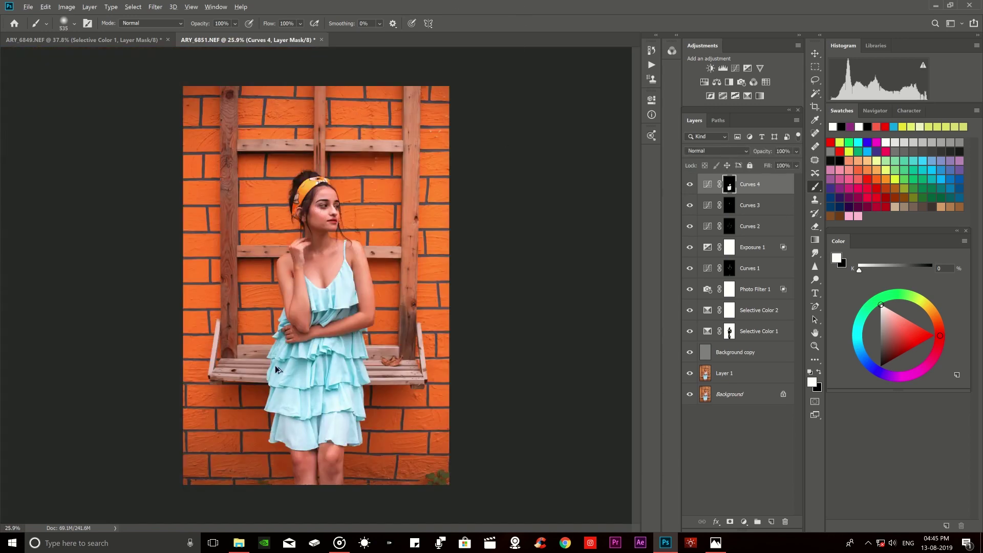
# Add a trial Color Balance adjustment set to Color blend mode.
pyautogui.scroll(3, 305, 284)
pyautogui.scroll(3, 328, 254)
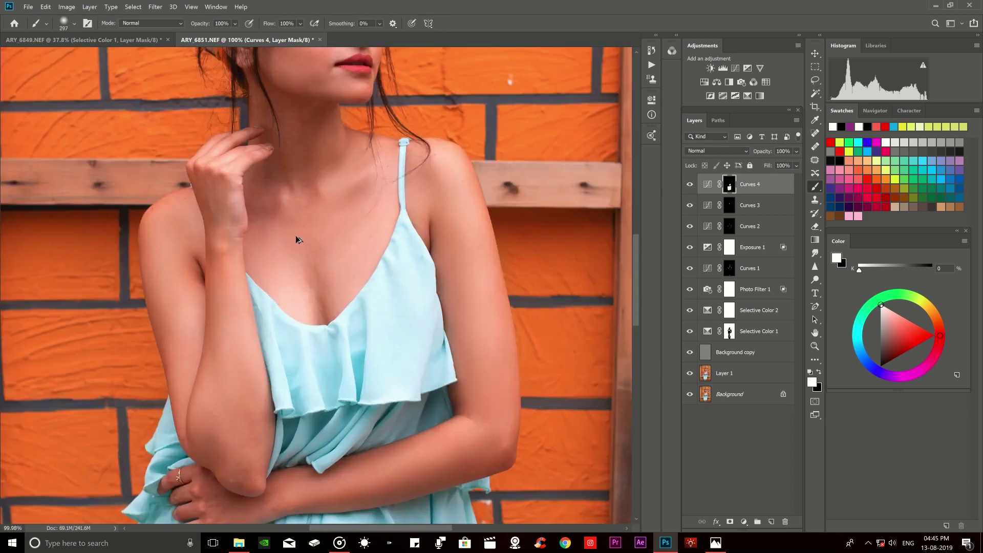
pyautogui.scroll(-1, 273, 205)
pyautogui.scroll(-1, 307, 223)
pyautogui.scroll(-1, 305, 225)
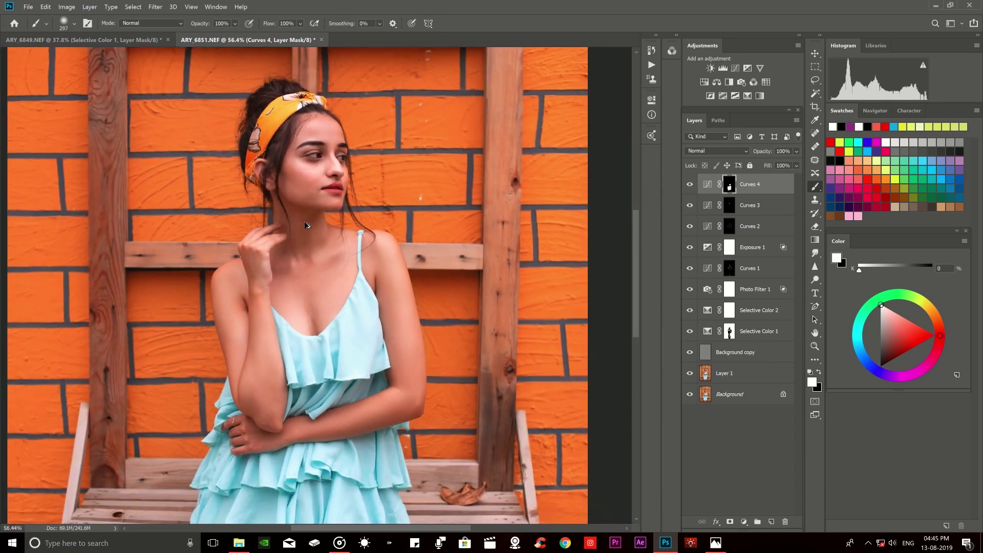
pyautogui.scroll(-1, 335, 148)
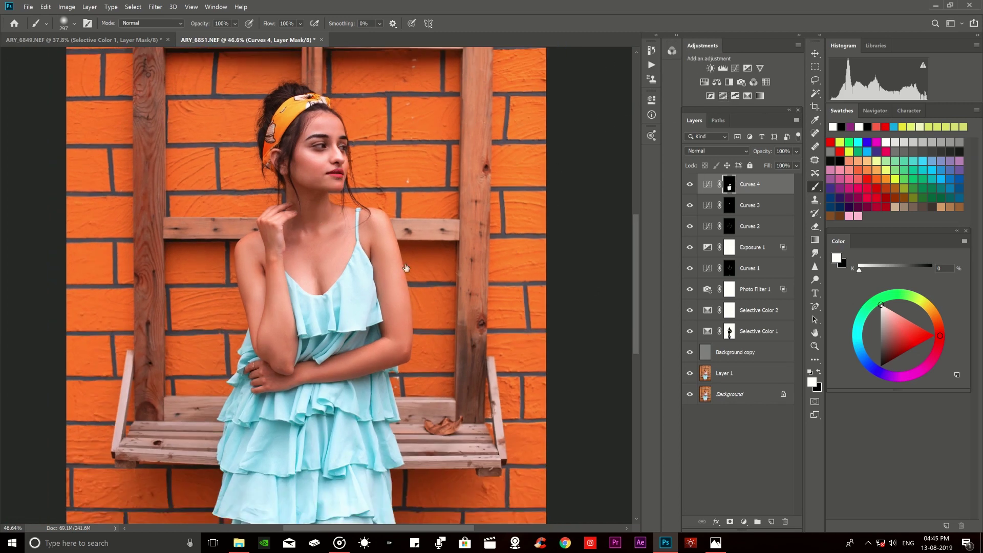
pyautogui.click(717, 82)
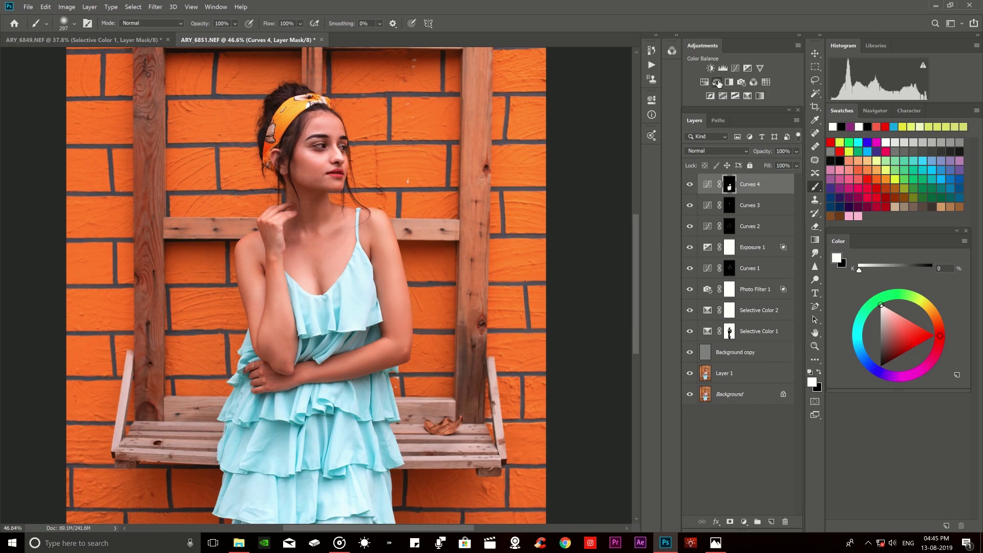
pyautogui.click(712, 151)
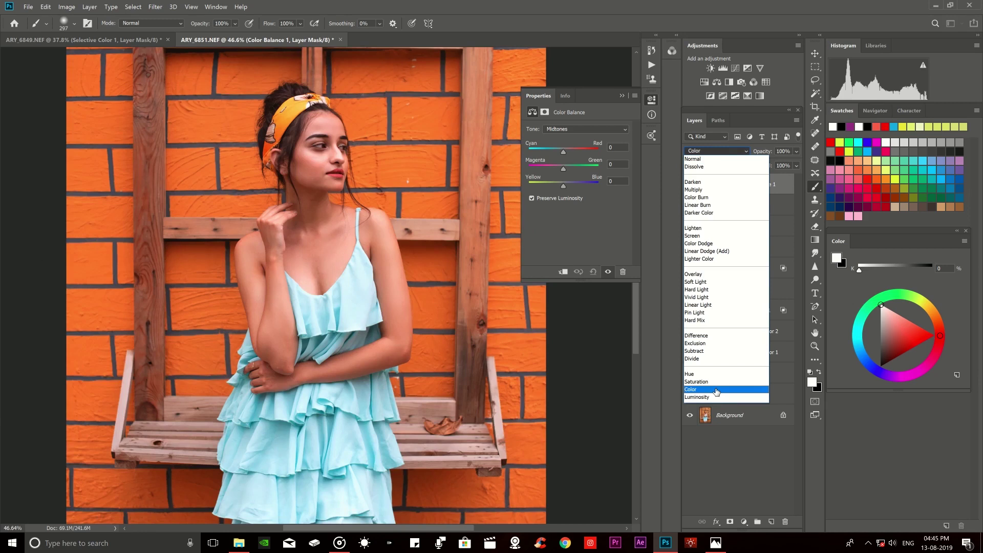
pyautogui.click(716, 390)
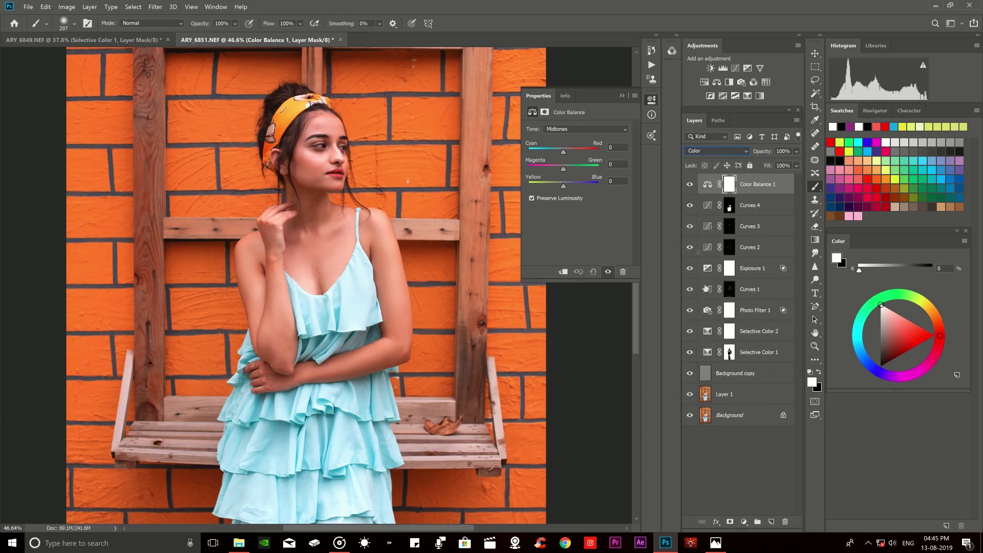
# Delete the Color Balance layer and stamp all visible layers into Layer 2.
pyautogui.click(690, 185)
pyautogui.press('Delete')
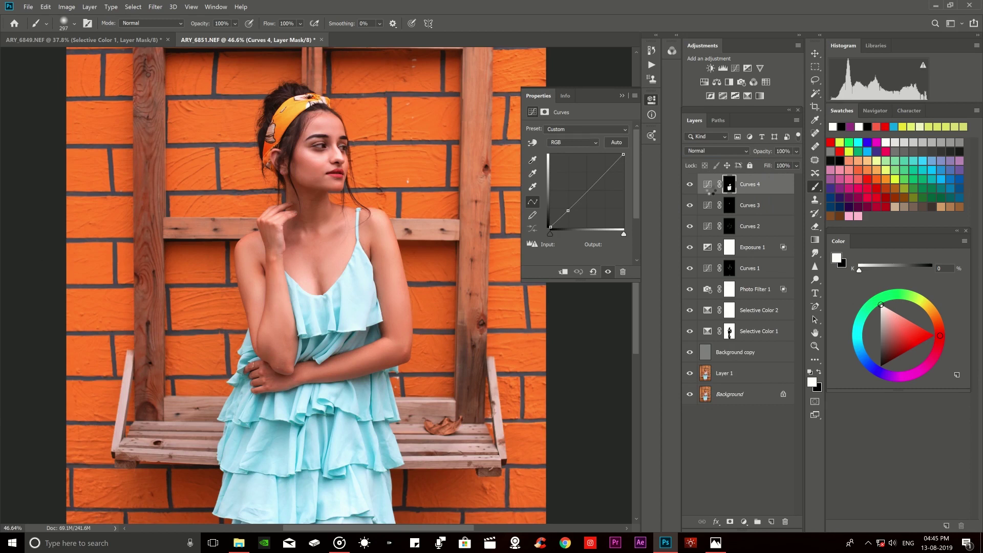
pyautogui.hotkey('ctrl', 'shift', 'alt', 'e')
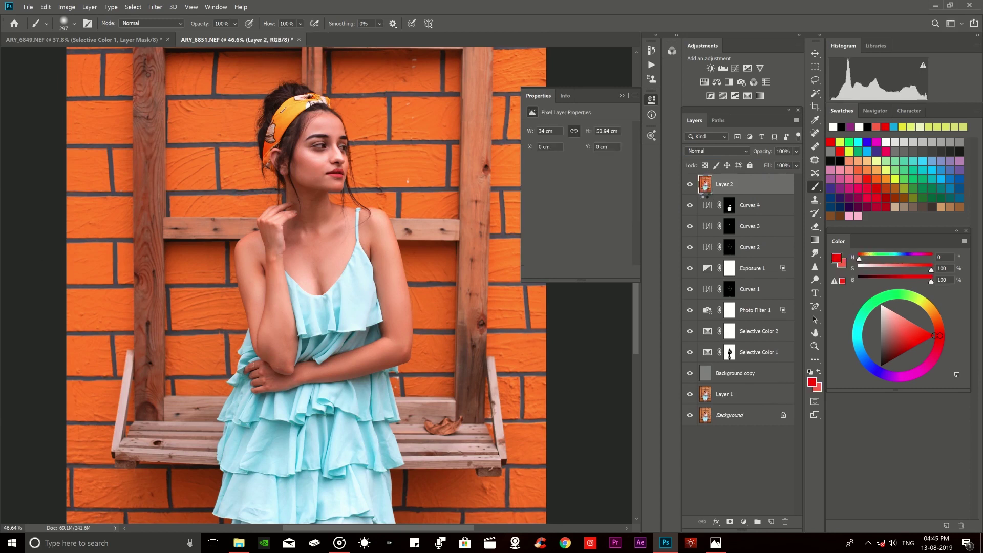
# Open Layer 2 in Camera Raw and set Contrast +9 and Blacks -27.
pyautogui.hotkey('ctrl', 'shift', 'a')
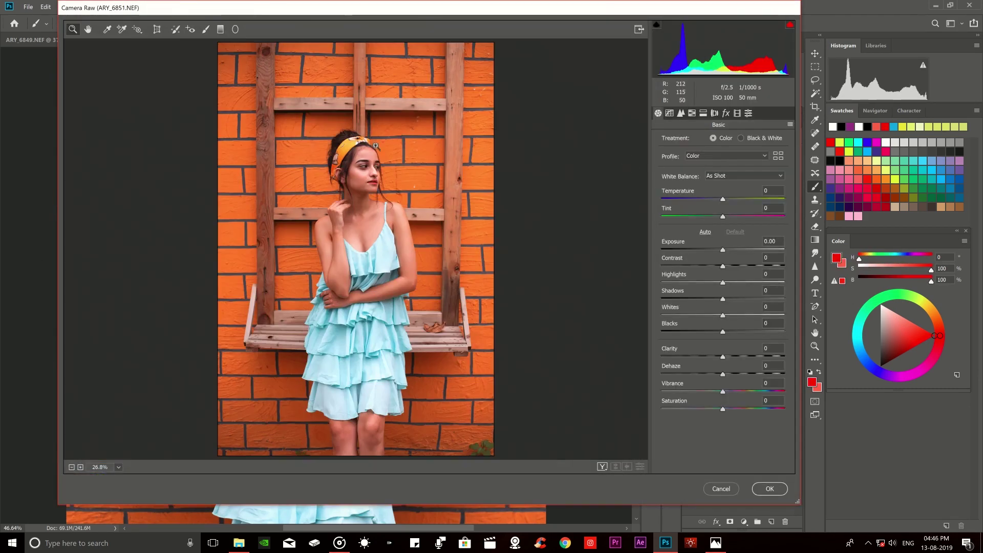
pyautogui.scroll(2, 368, 175)
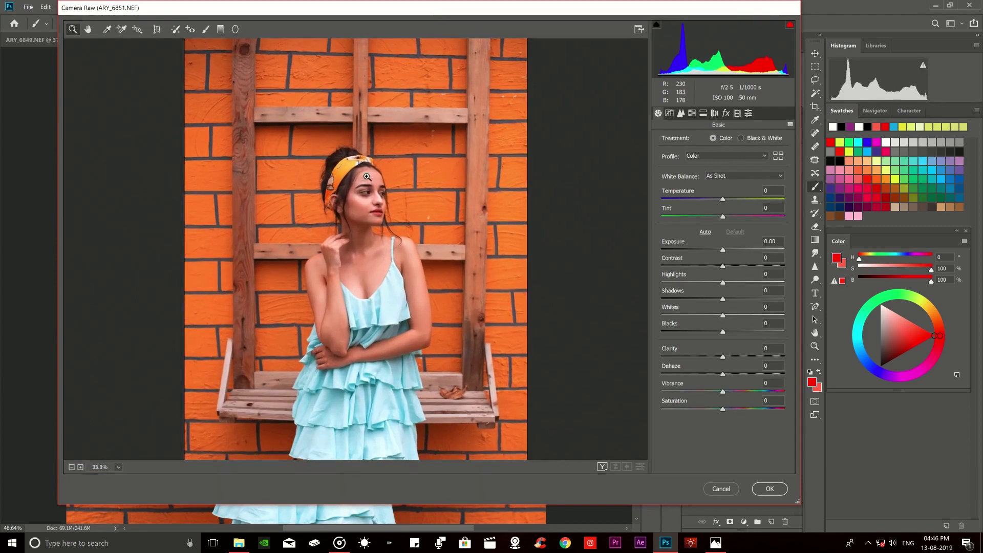
pyautogui.scroll(-2, 367, 174)
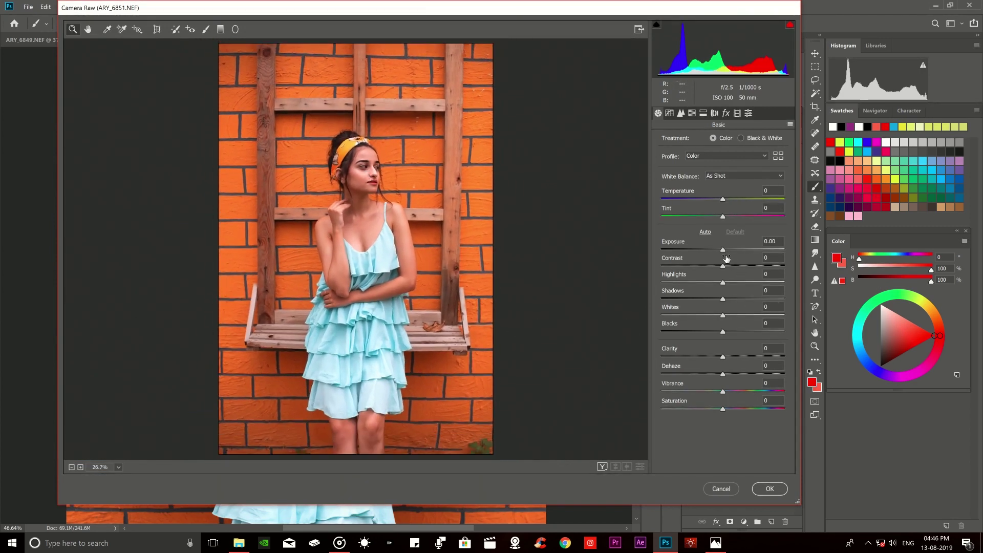
pyautogui.moveTo(724, 267); pyautogui.dragTo(732, 267)
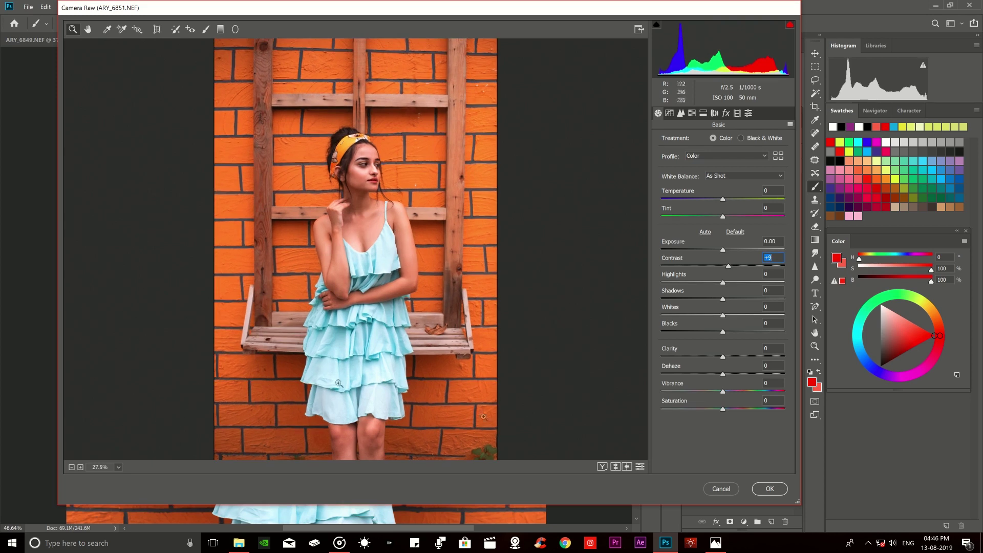
pyautogui.moveTo(722, 331); pyautogui.dragTo(737, 332)
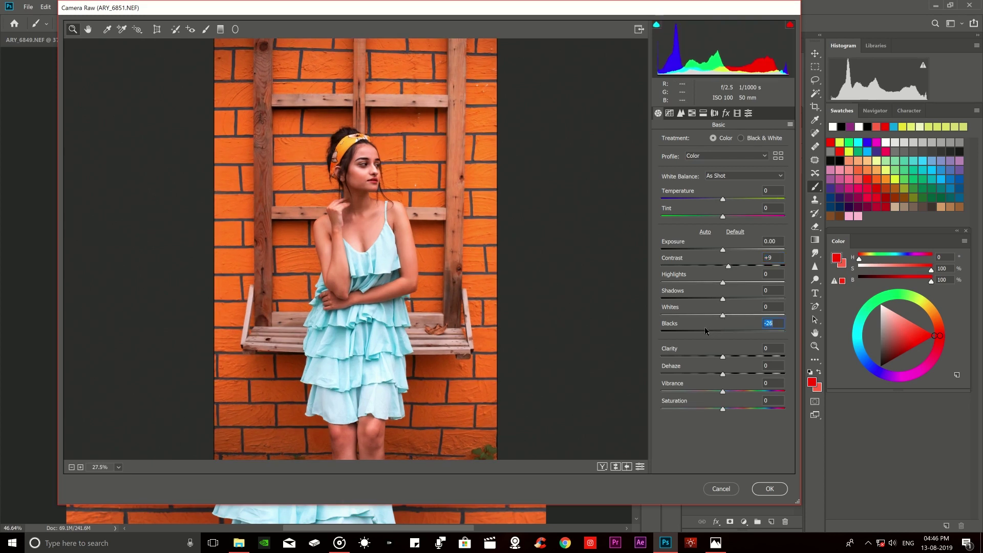
pyautogui.moveTo(733, 334); pyautogui.dragTo(705, 332)
# Raise Exposure to +0.10 and compare against the default Basic settings.
pyautogui.click(724, 249)
pyautogui.moveTo(724, 250); pyautogui.dragTo(726, 258)
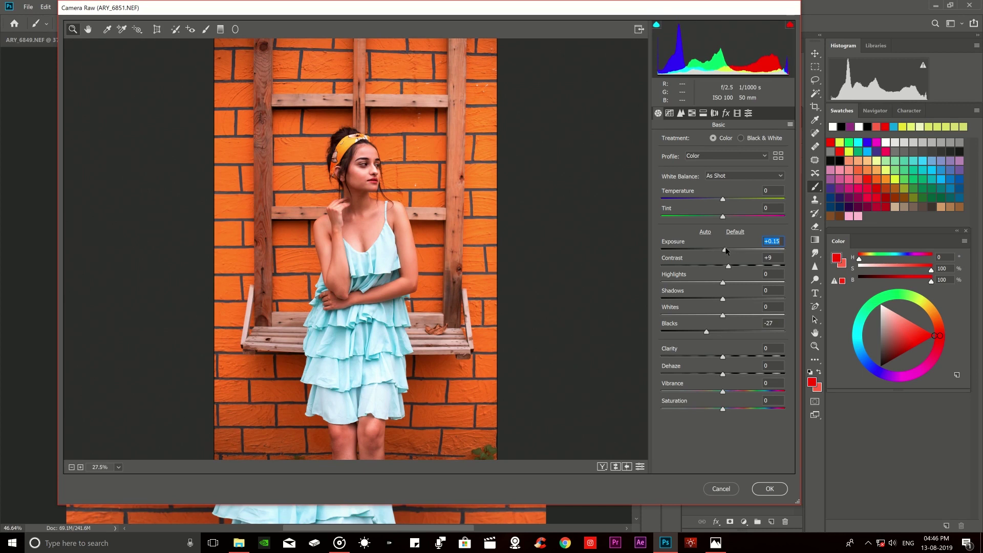
pyautogui.moveTo(726, 251); pyautogui.dragTo(725, 251)
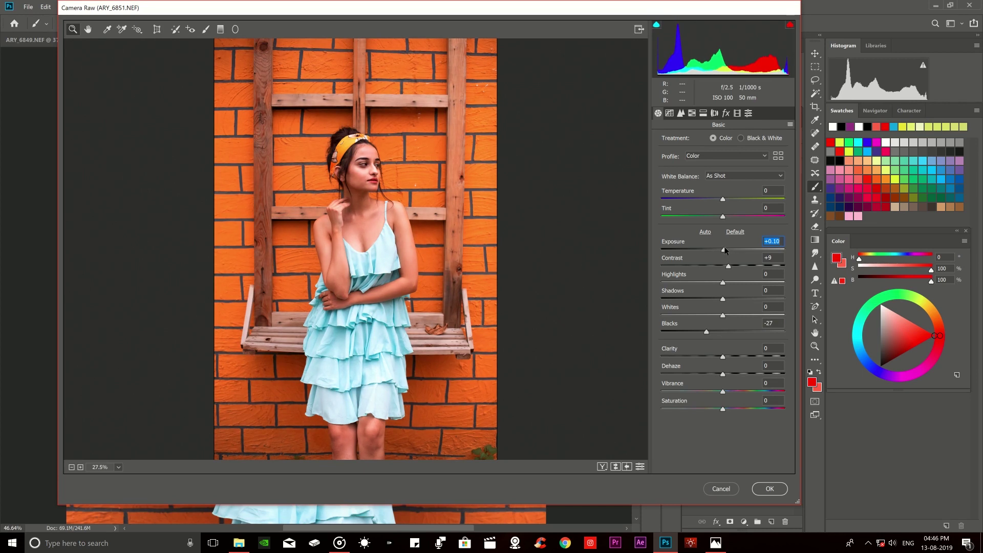
pyautogui.click(639, 466)
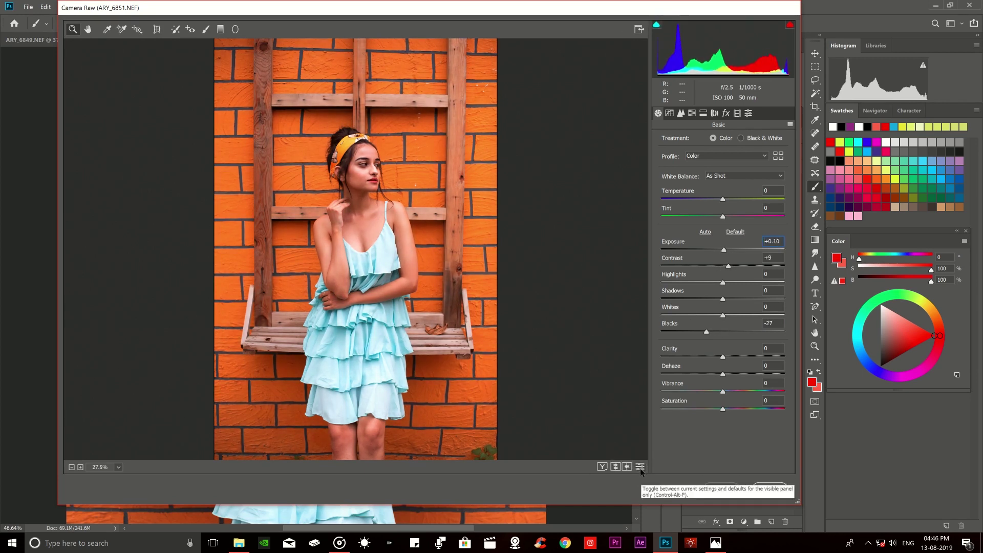
pyautogui.click(640, 467)
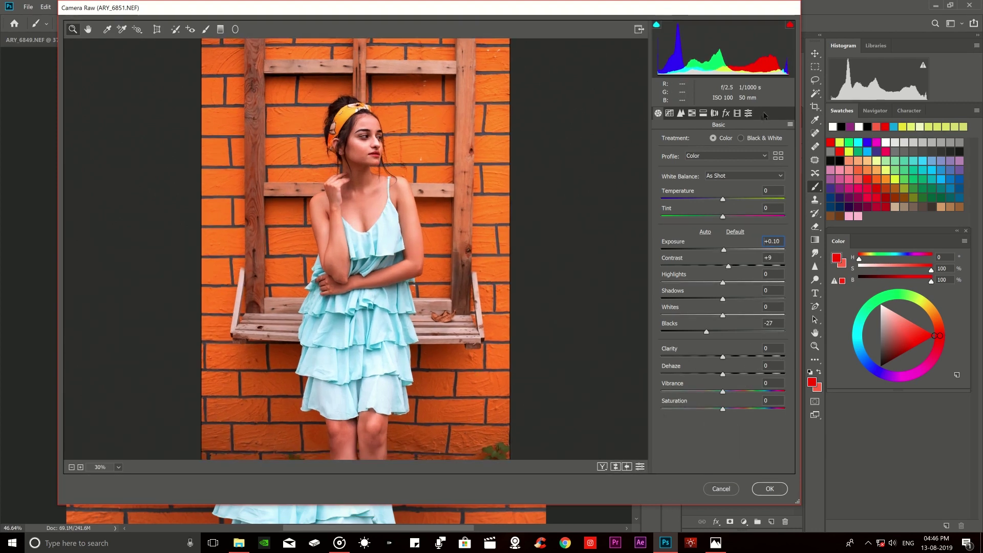
pyautogui.click(703, 113)
# Test Yellows and Oranges hue at +100, then reset Yellows, Oranges and Greens hue to 0.
pyautogui.hotkey('ctrl', '0')
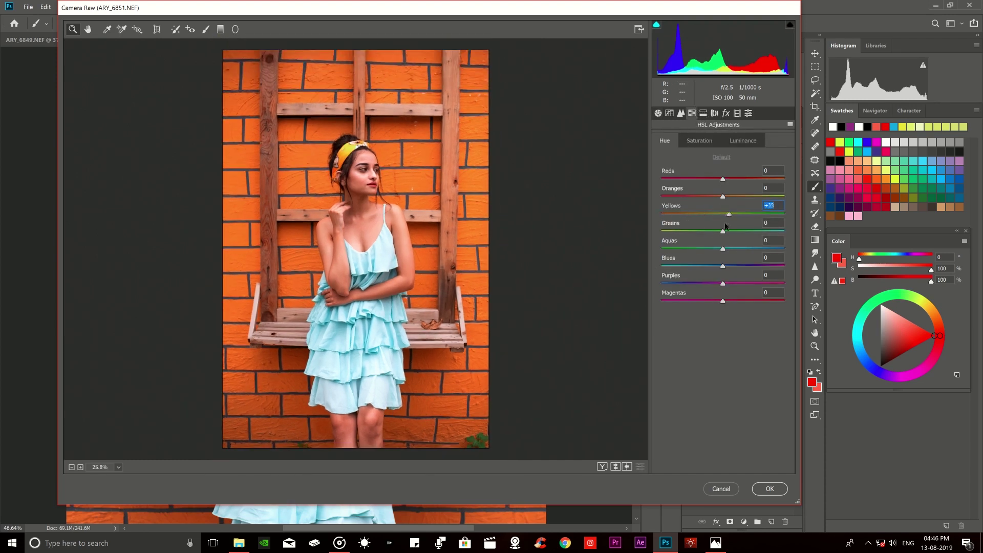
pyautogui.write('100')
pyautogui.press('Return')
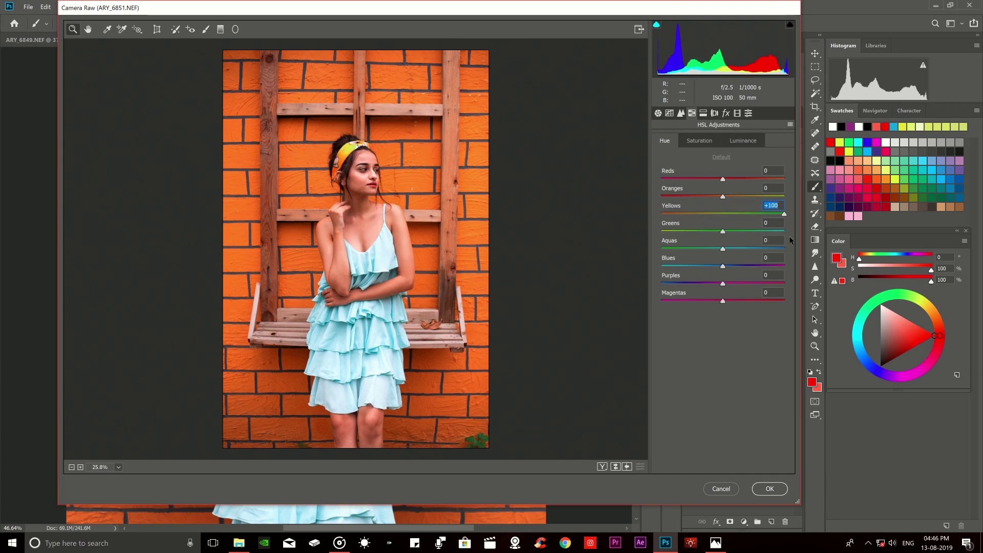
pyautogui.write('0')
pyautogui.press('Return')
pyautogui.hotkey('shift', 'Tab')
pyautogui.write('100')
pyautogui.press('Return')
pyautogui.write('0')
pyautogui.press('Return')
pyautogui.write('0')
pyautogui.press('Return')
# Try Oranges saturation at +66, then return it to 0.
pyautogui.click(699, 140)
pyautogui.moveTo(723, 197); pyautogui.dragTo(763, 197)
pyautogui.write('0')
pyautogui.press('Return')
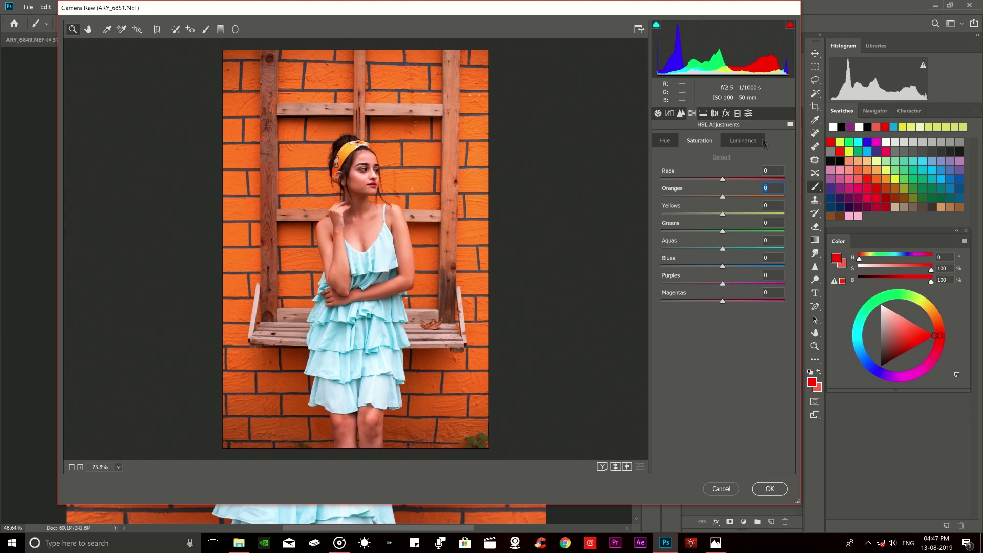
# Set Yellows luminance to +13 and Oranges to +5, then apply the Camera Raw filter.
pyautogui.click(761, 141)
pyautogui.moveTo(725, 215); pyautogui.dragTo(625, 223)
pyautogui.moveTo(711, 224)
pyautogui.mouseDown()
pyautogui.moveTo(735, 223)
pyautogui.moveTo(726, 198)
pyautogui.mouseUp()
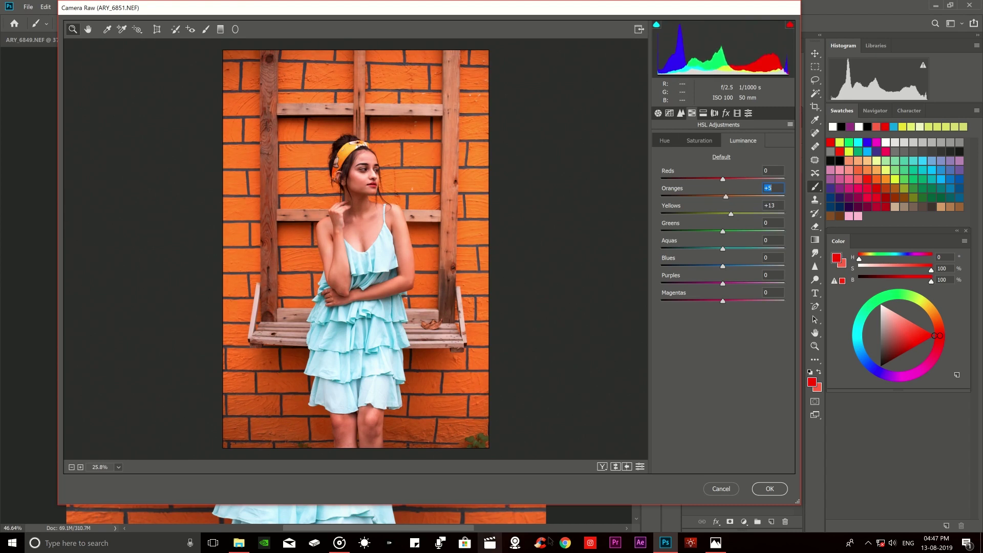
pyautogui.press('Return')
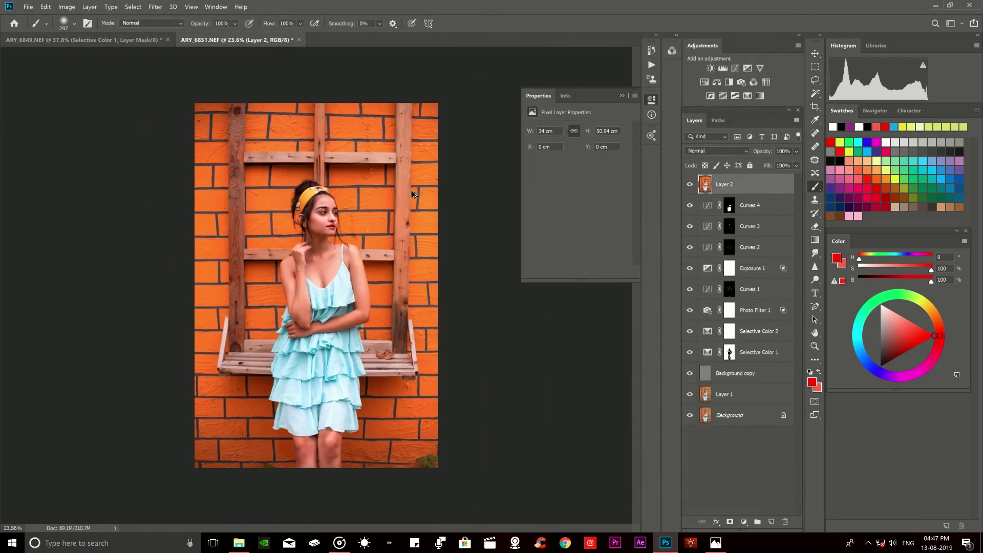
pyautogui.keyDown('alt'); pyautogui.click(689, 415); pyautogui.keyUp('alt')
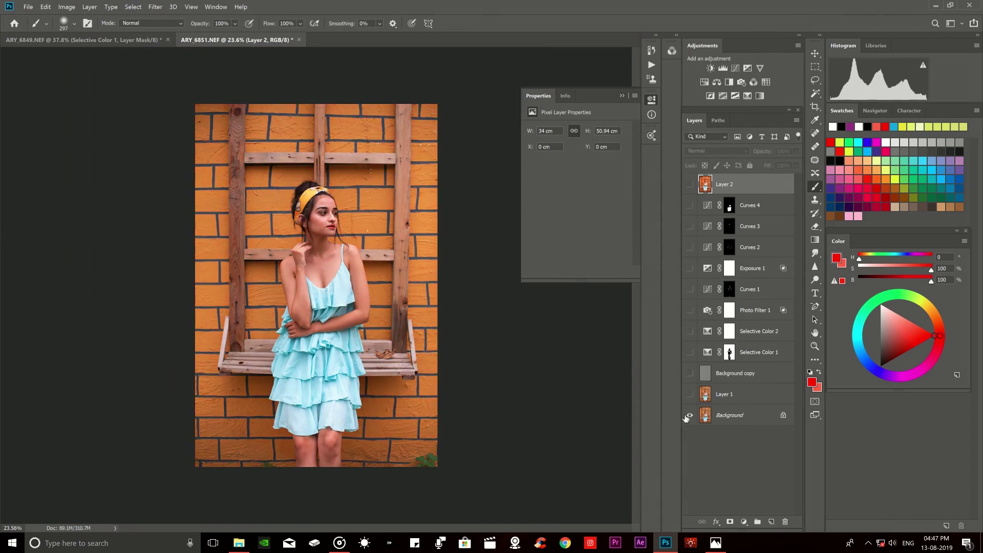
pyautogui.keyDown('alt'); pyautogui.click(689, 415); pyautogui.keyUp('alt')
pyautogui.keyDown('alt'); pyautogui.click(689, 415); pyautogui.keyUp('alt')
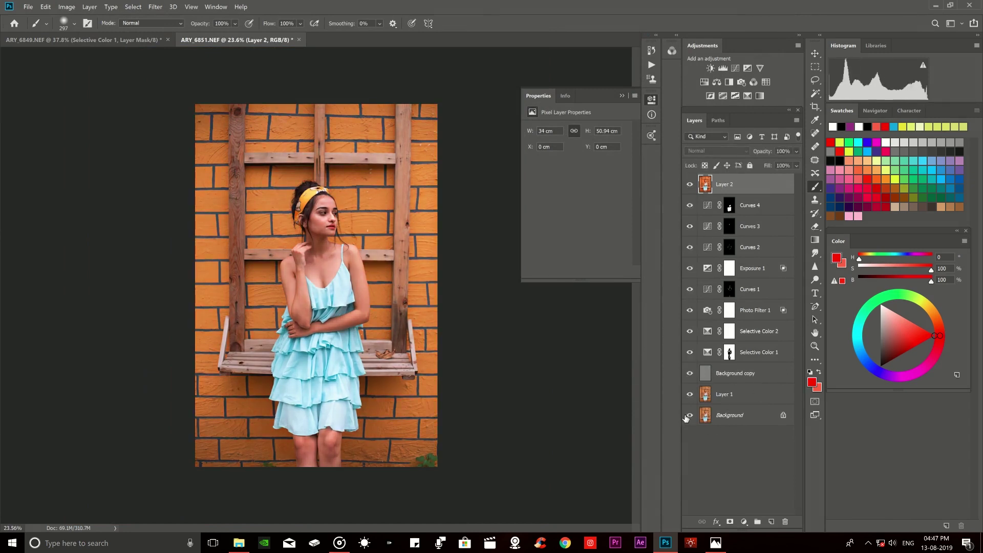
pyautogui.keyDown('alt'); pyautogui.click(689, 415); pyautogui.keyUp('alt')
pyautogui.keyDown('alt'); pyautogui.click(689, 415); pyautogui.keyUp('alt')
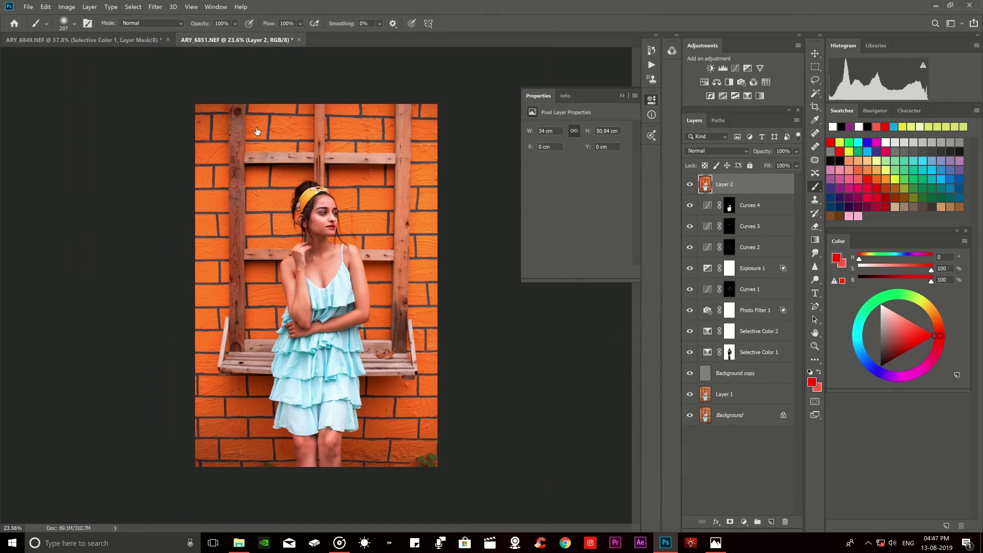
pyautogui.moveTo(329, 217); pyautogui.dragTo(397, 239)
pyautogui.hotkey('ctrl', '0')
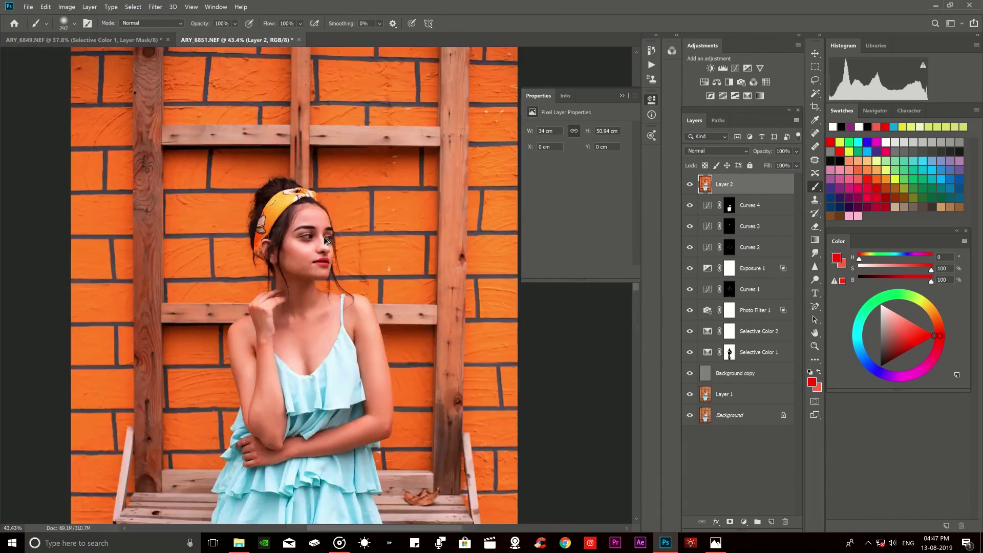
pyautogui.scroll(-1, 282, 279)
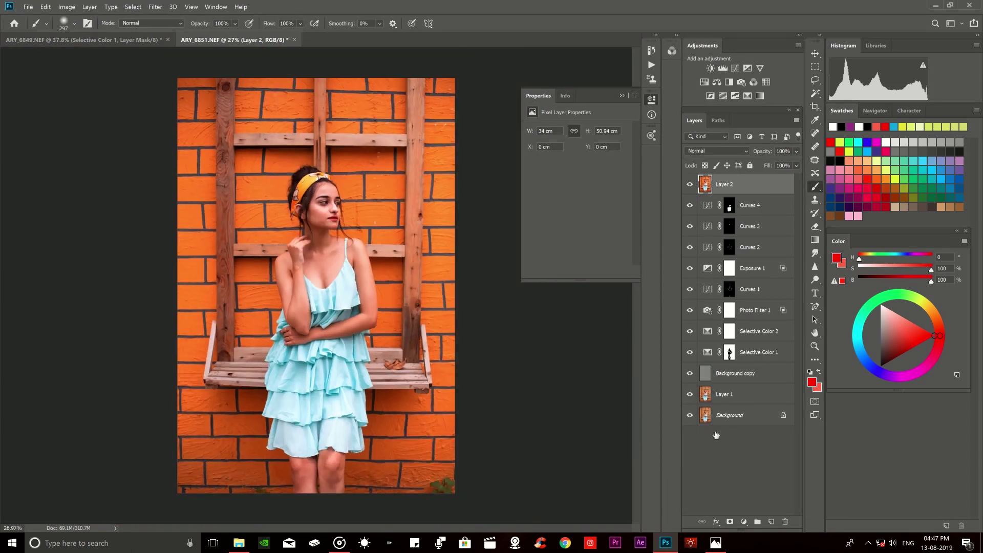
pyautogui.keyDown('alt'); pyautogui.click(689, 416); pyautogui.keyUp('alt')
pyautogui.keyDown('alt'); pyautogui.click(689, 416); pyautogui.keyUp('alt')
pyautogui.keyDown('alt'); pyautogui.click(689, 416); pyautogui.keyUp('alt')
pyautogui.keyDown('alt'); pyautogui.click(689, 415); pyautogui.keyUp('alt')
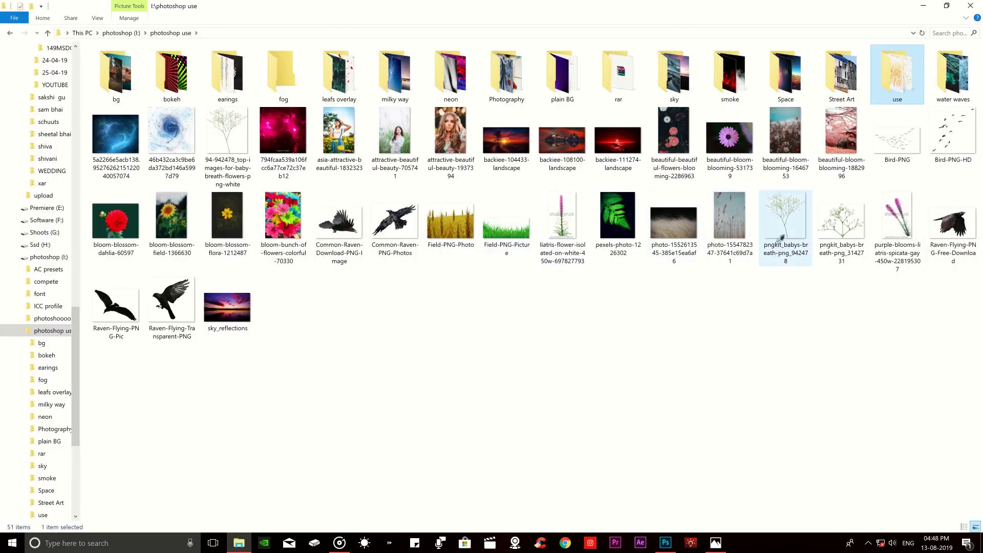
# Select both pngkit_babys-breath PNGs in File Explorer and drag them onto Photoshop.
pyautogui.keyDown('ctrl'); pyautogui.click(780, 236); pyautogui.keyUp('ctrl')
pyautogui.keyDown('ctrl'); pyautogui.click(837, 228); pyautogui.keyUp('ctrl')
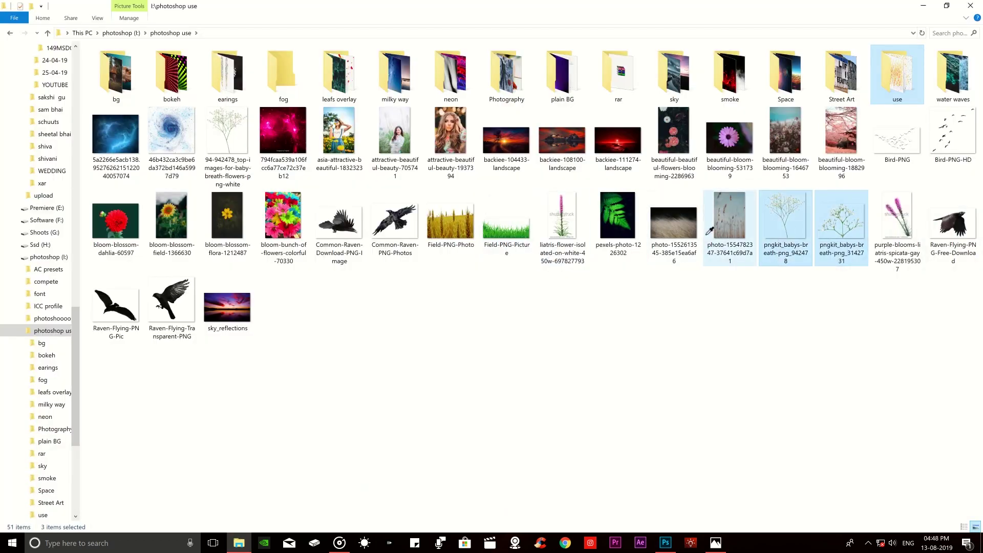
pyautogui.moveTo(775, 239)
pyautogui.mouseDown()
pyautogui.moveTo(504, 433)
pyautogui.moveTo(404, 346)
pyautogui.mouseUp()
# Place the first flower image, dismiss the folder error, and move it to the bottom-right.
pyautogui.click(388, 29)
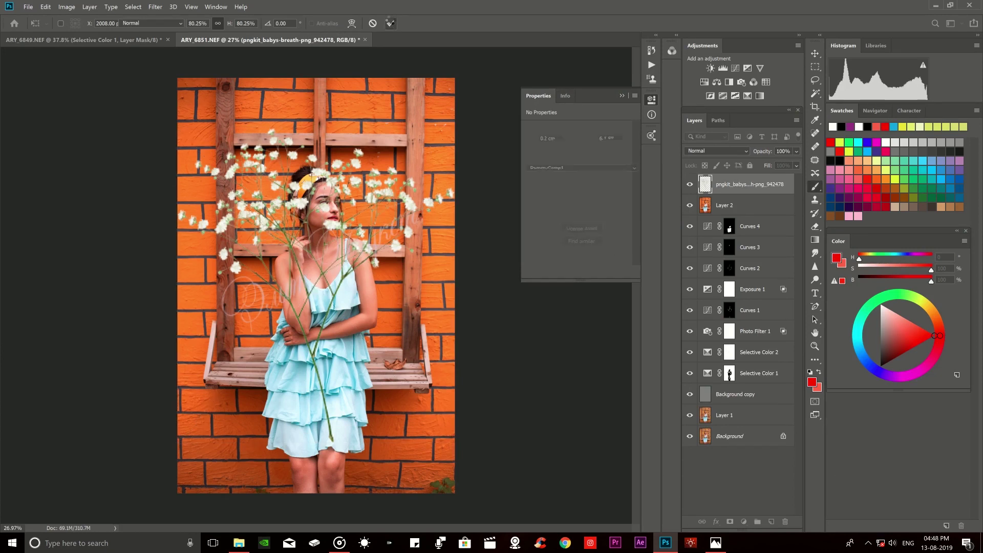
pyautogui.press('Return')
pyautogui.press('Return')
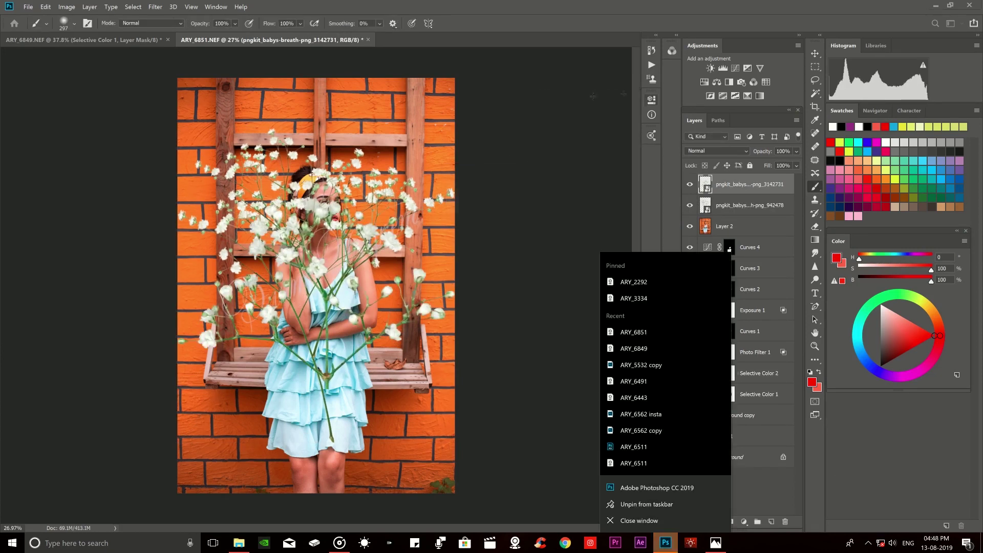
pyautogui.click(557, 235)
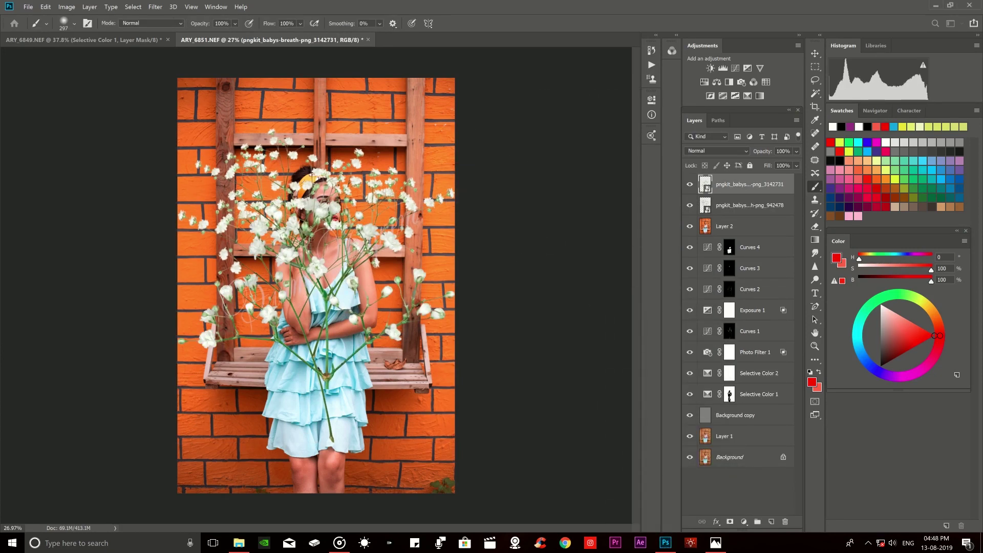
pyautogui.moveTo(316, 340); pyautogui.dragTo(445, 476)
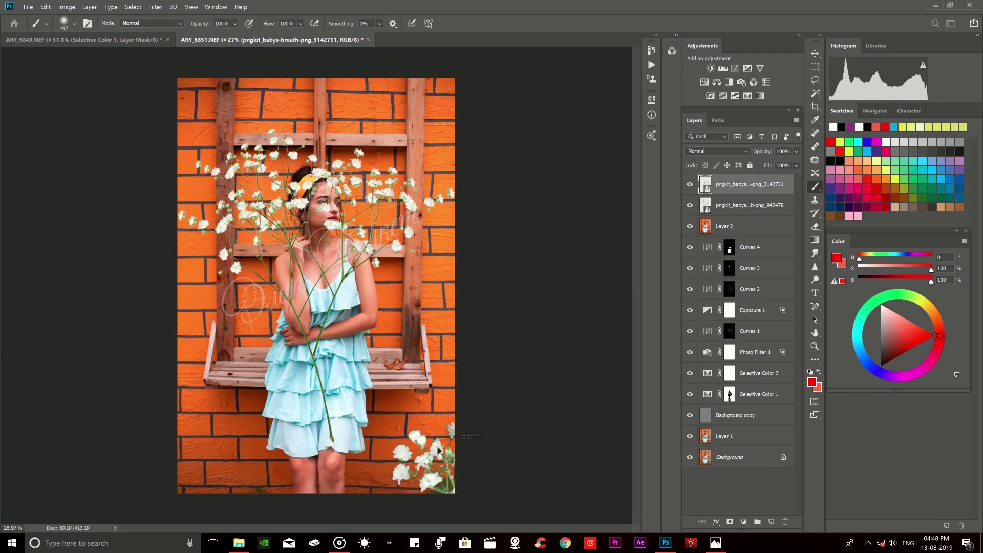
# Move the second flower layer off the face and enlarge it to about 111% along the bottom edge.
pyautogui.click(724, 203)
pyautogui.moveTo(287, 230)
pyautogui.mouseDown()
pyautogui.moveTo(165, 490)
pyautogui.moveTo(133, 471)
pyautogui.moveTo(123, 484)
pyautogui.moveTo(130, 474)
pyautogui.moveTo(239, 490)
pyautogui.mouseUp()
pyautogui.scroll(-3, 321, 286)
pyautogui.scroll(5, 325, 267)
pyautogui.scroll(2, 245, 428)
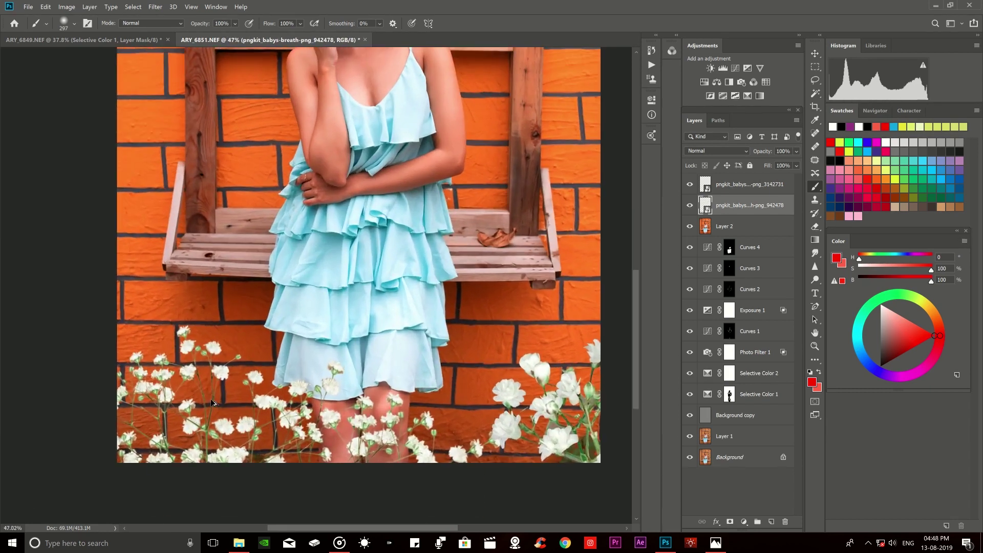
pyautogui.hotkey('ctrl', 't')
pyautogui.scroll(-3, 184, 348)
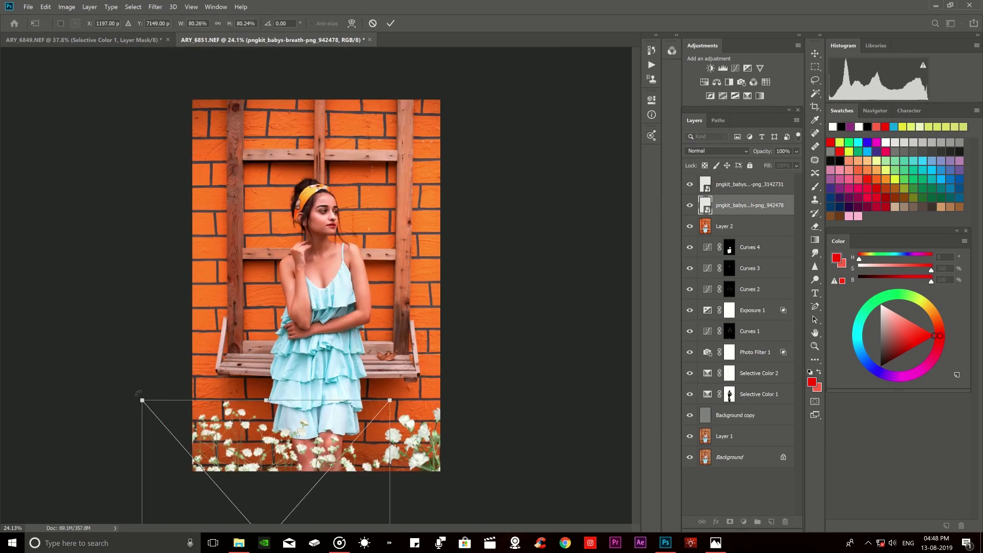
pyautogui.moveTo(139, 393); pyautogui.dragTo(70, 361)
pyautogui.moveTo(231, 461)
pyautogui.mouseDown()
pyautogui.moveTo(209, 511)
pyautogui.moveTo(211, 500)
pyautogui.mouseUp()
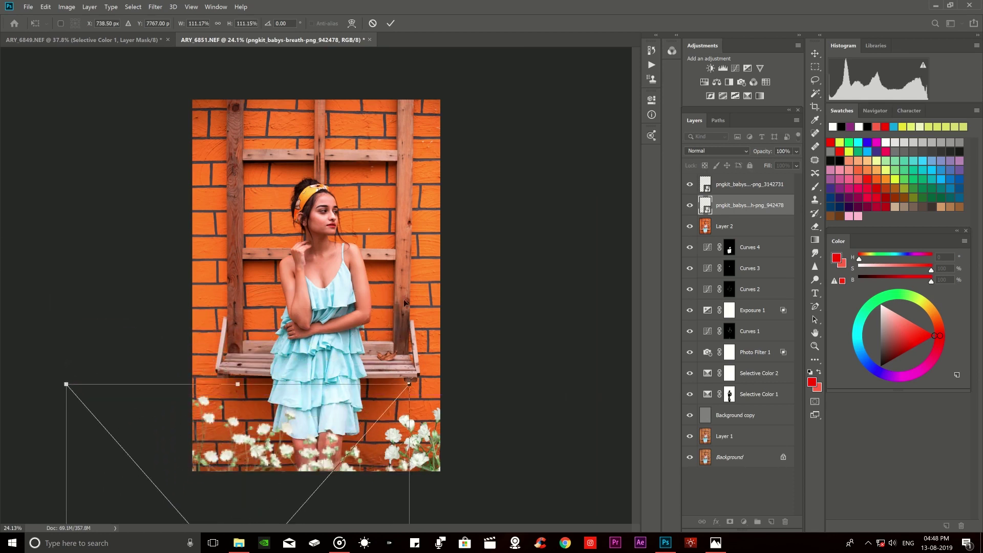
pyautogui.click(392, 23)
# Switch to the Brush tool and select both flower layers.
pyautogui.press('b')
pyautogui.scroll(4, 335, 319)
pyautogui.scroll(1, 387, 217)
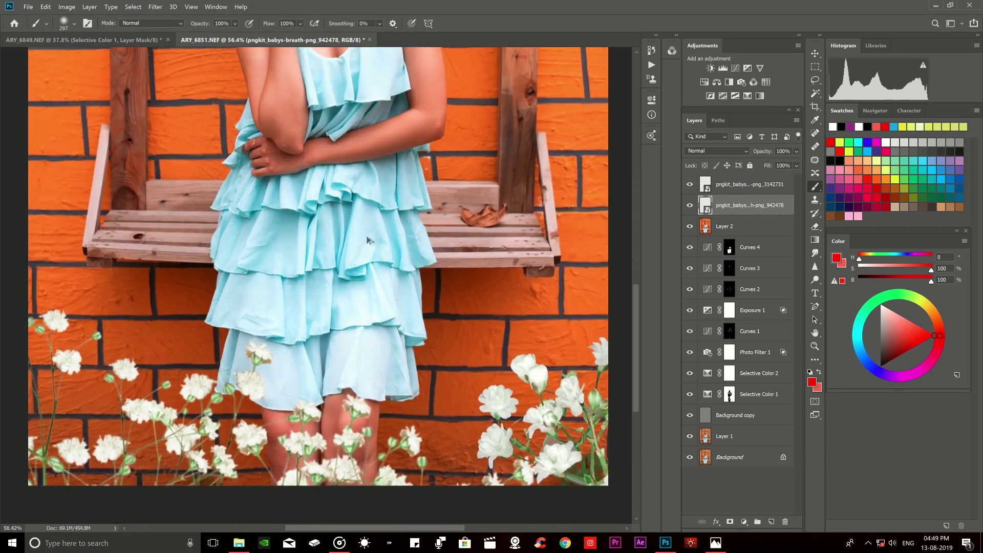
pyautogui.keyDown('shift'); pyautogui.click(751, 183); pyautogui.keyUp('shift')
# Group the two flower layers into Group 1.
pyautogui.hotkey('ctrl', 'g')
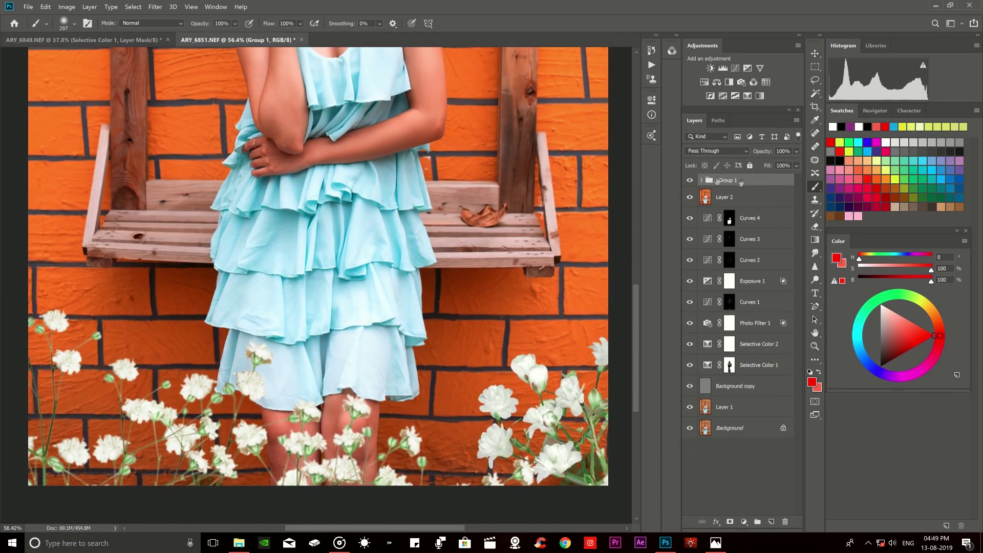
pyautogui.click(155, 7)
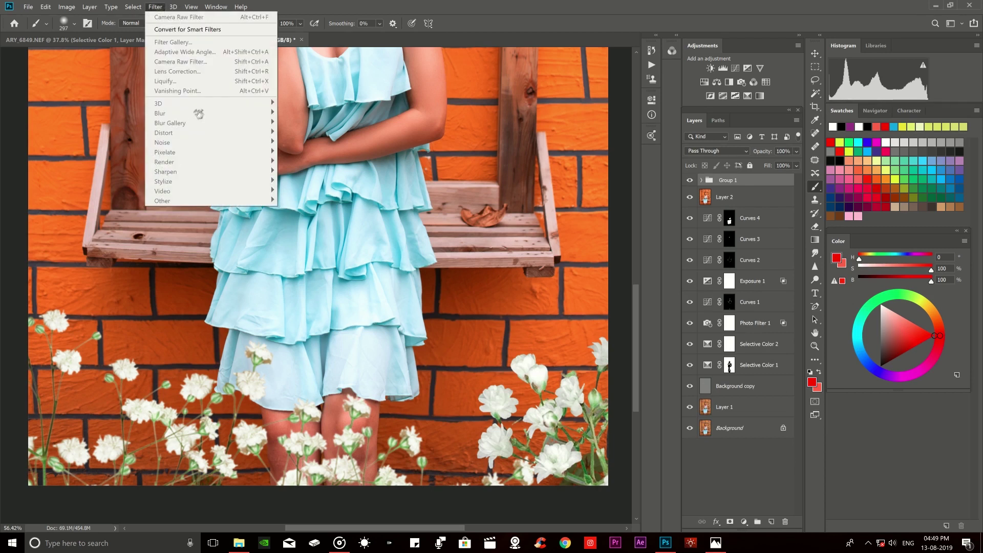
pyautogui.click(488, 101)
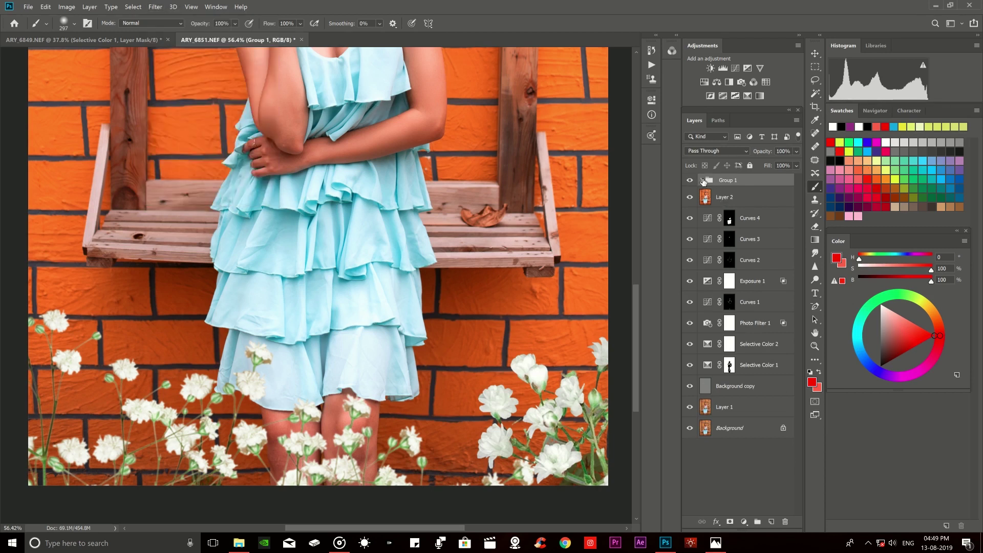
# Apply a 5.8-pixel Gaussian Blur to the top flower layer.
pyautogui.click(702, 180)
pyautogui.click(726, 197)
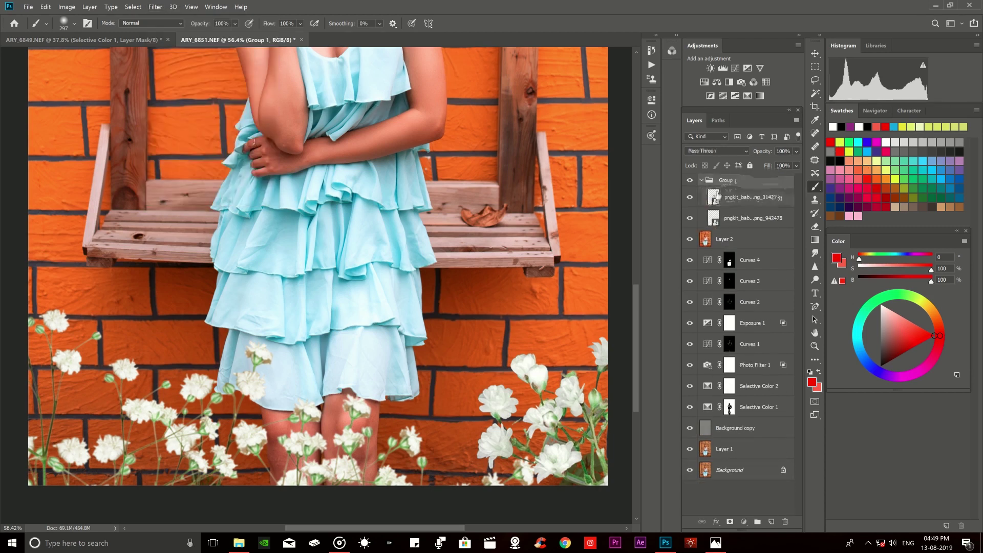
pyautogui.click(156, 7)
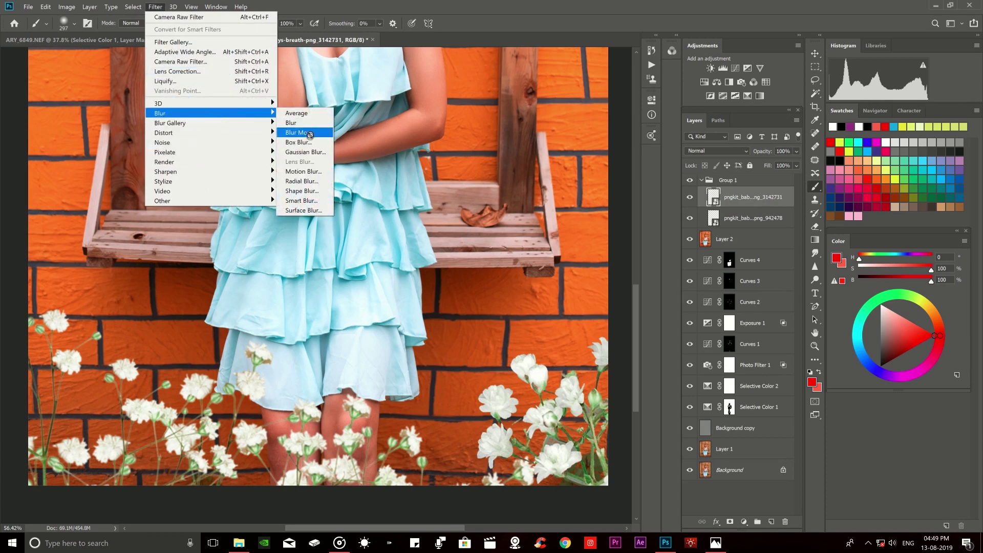
pyautogui.click(305, 152)
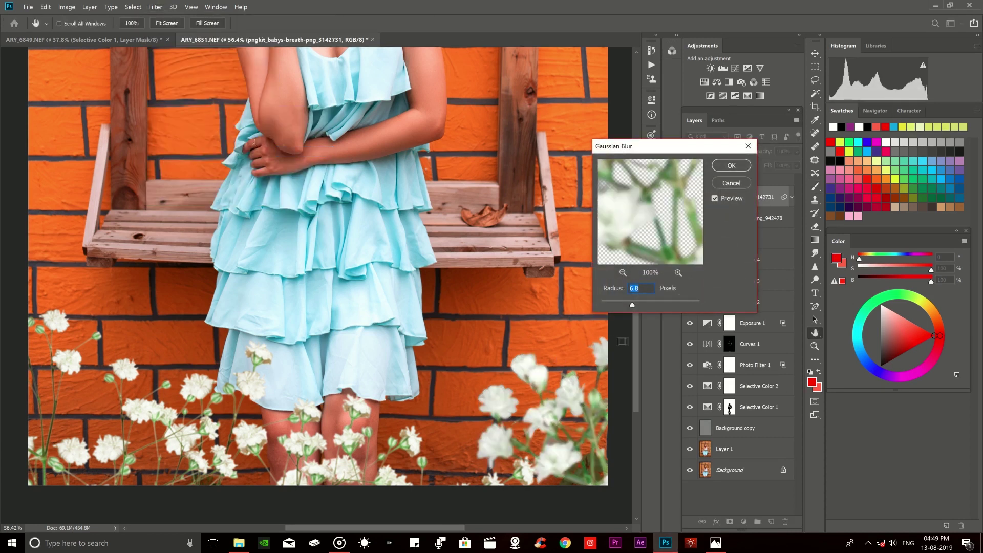
pyautogui.click(641, 303)
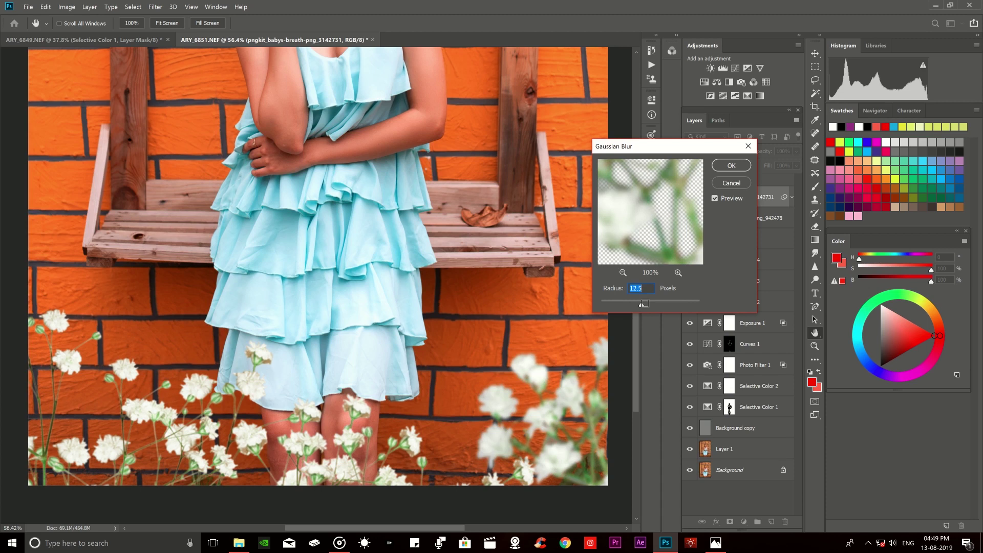
pyautogui.moveTo(638, 305); pyautogui.dragTo(631, 303)
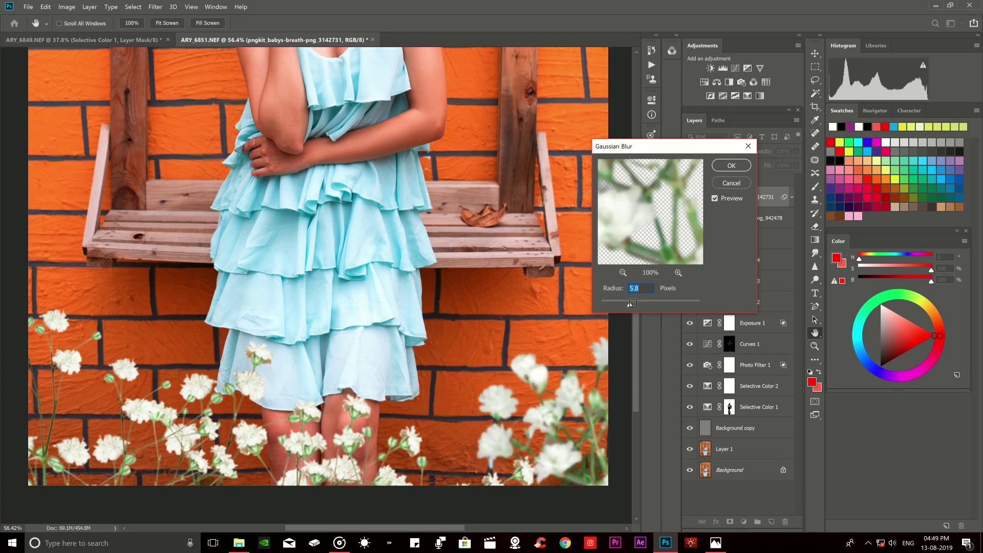
pyautogui.click(728, 167)
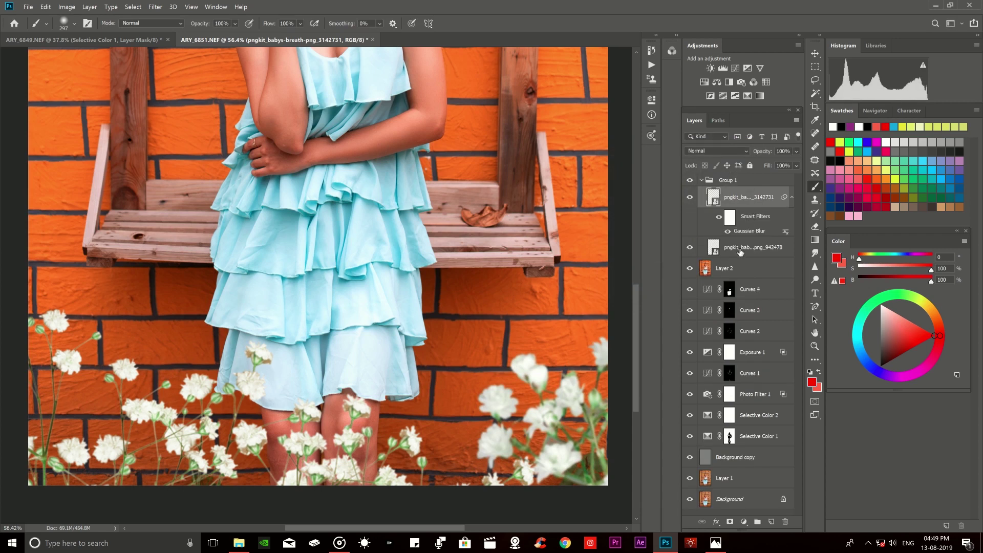
# Repeat the same Gaussian Blur on the second flower layer.
pyautogui.click(739, 251)
pyautogui.click(158, 6)
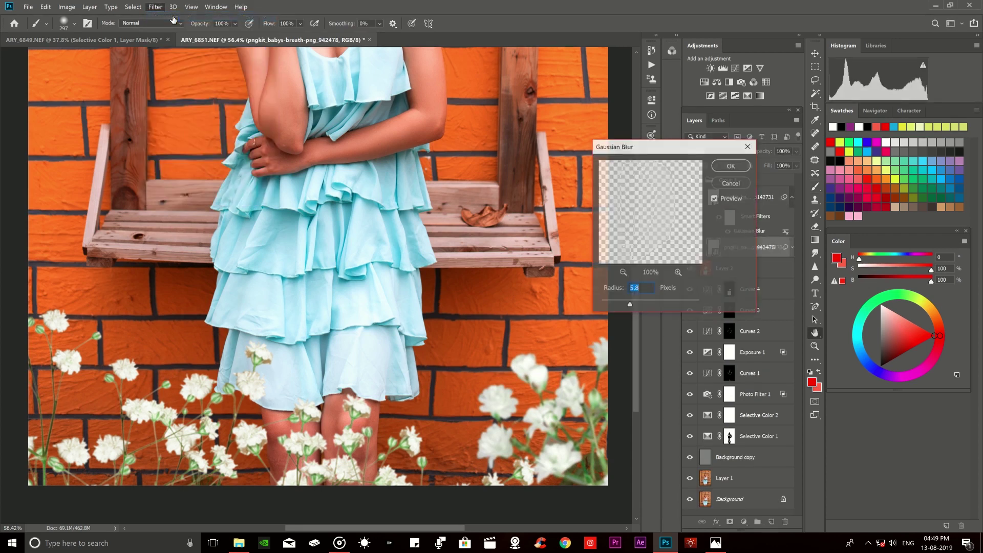
pyautogui.click(741, 166)
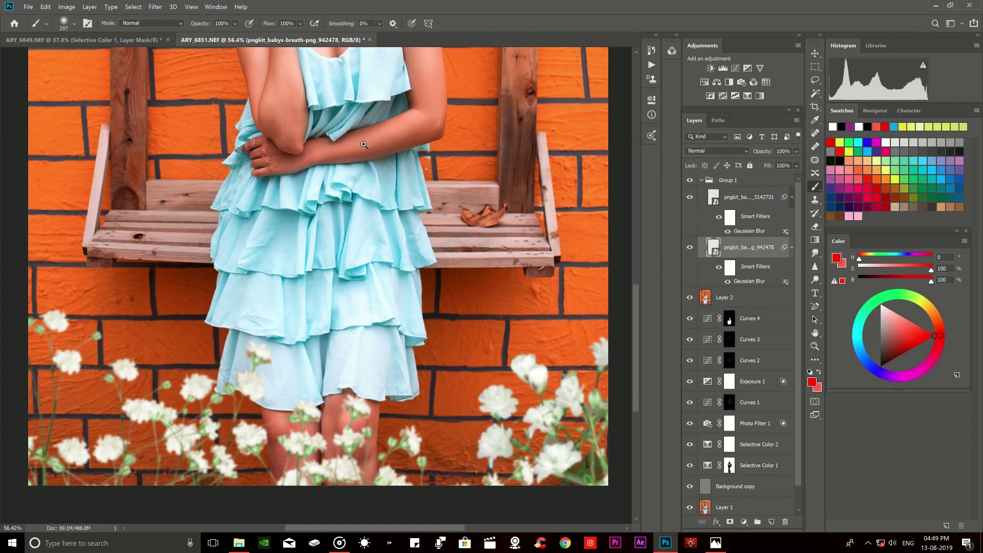
pyautogui.scroll(-3, 364, 145)
pyautogui.scroll(-3, 390, 135)
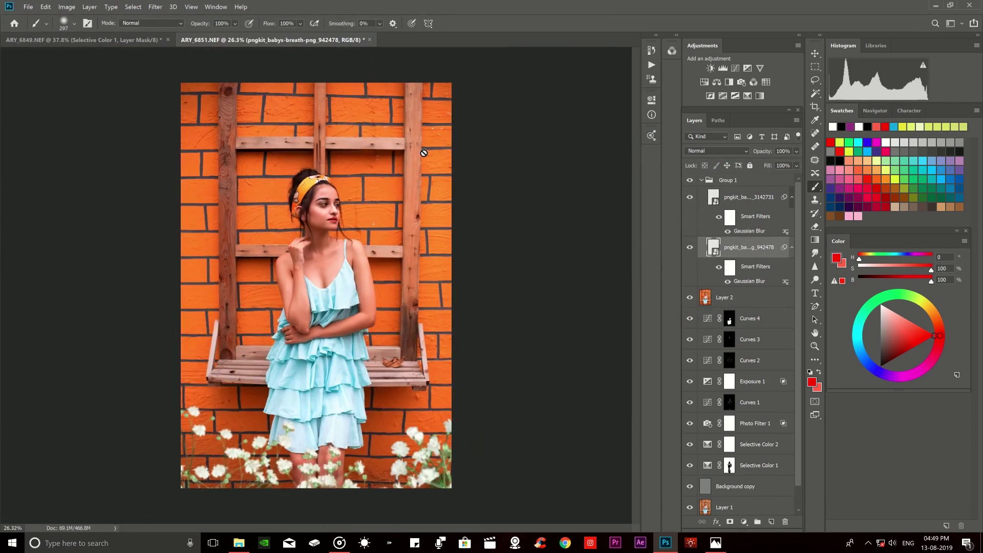
pyautogui.scroll(-1, 246, 160)
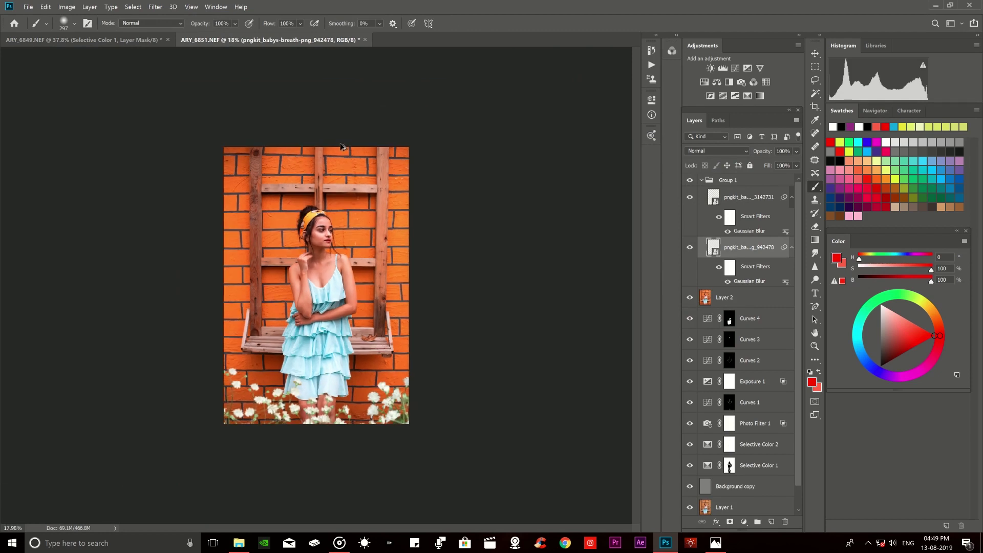
pyautogui.scroll(2, 330, 231)
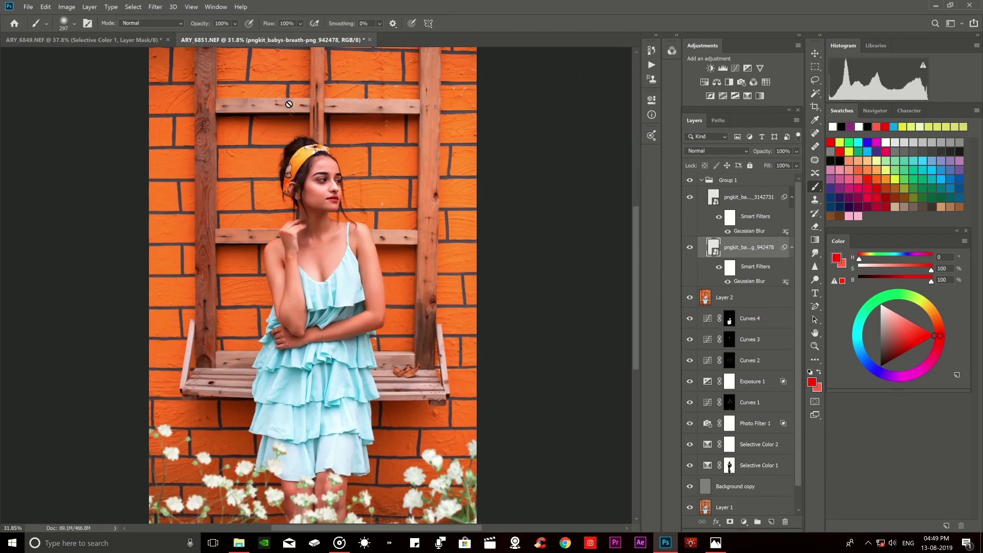
pyautogui.scroll(2, 322, 149)
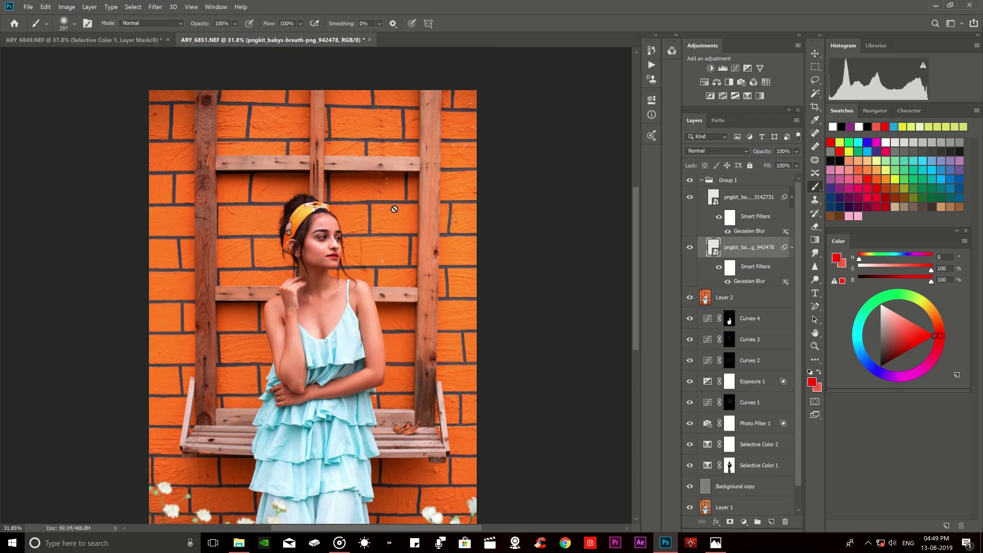
# Add Selective Color above Group 1 with Yellows Cyan -100, Magenta +100, and invert its mask.
pyautogui.click(760, 96)
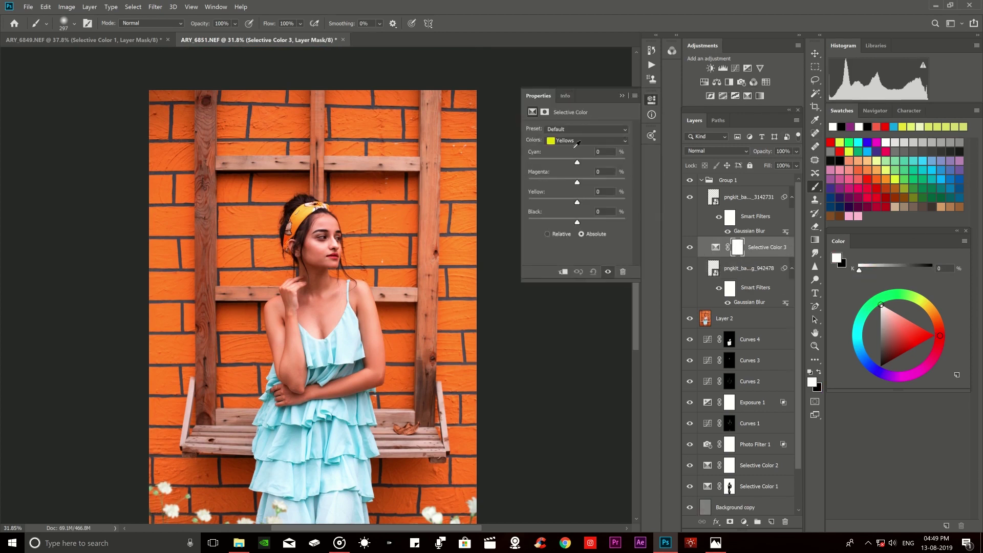
pyautogui.scroll(2, 389, 184)
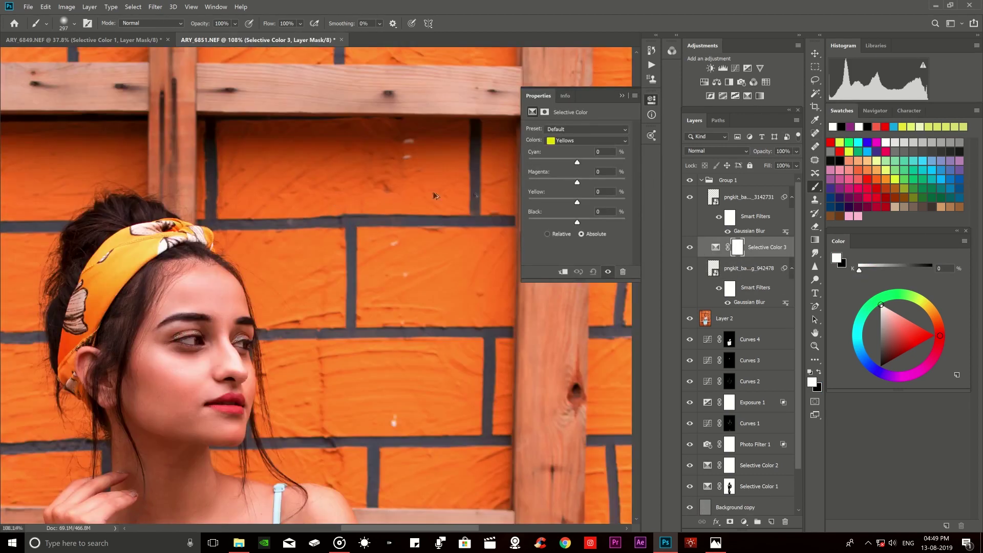
pyautogui.scroll(1, 399, 200)
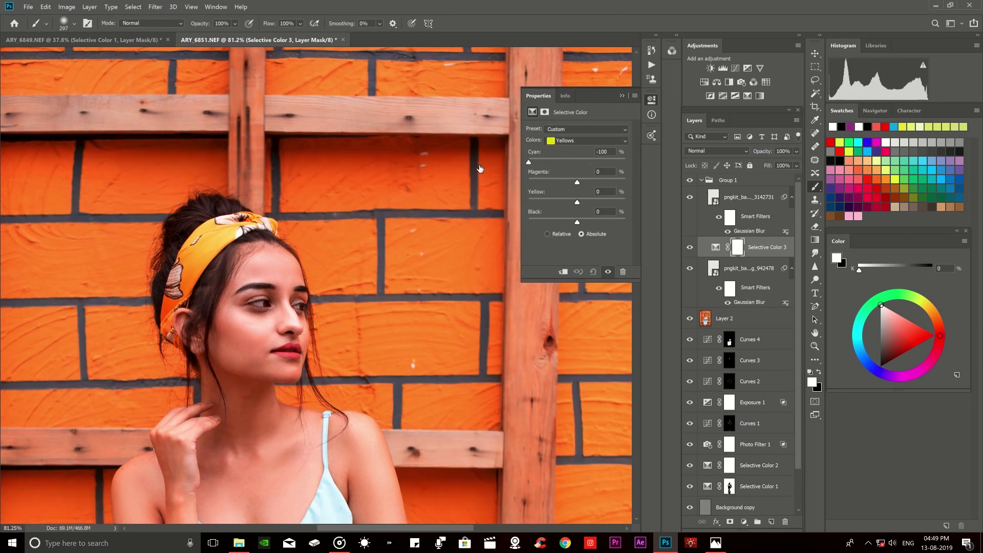
pyautogui.moveTo(770, 259); pyautogui.dragTo(773, 175)
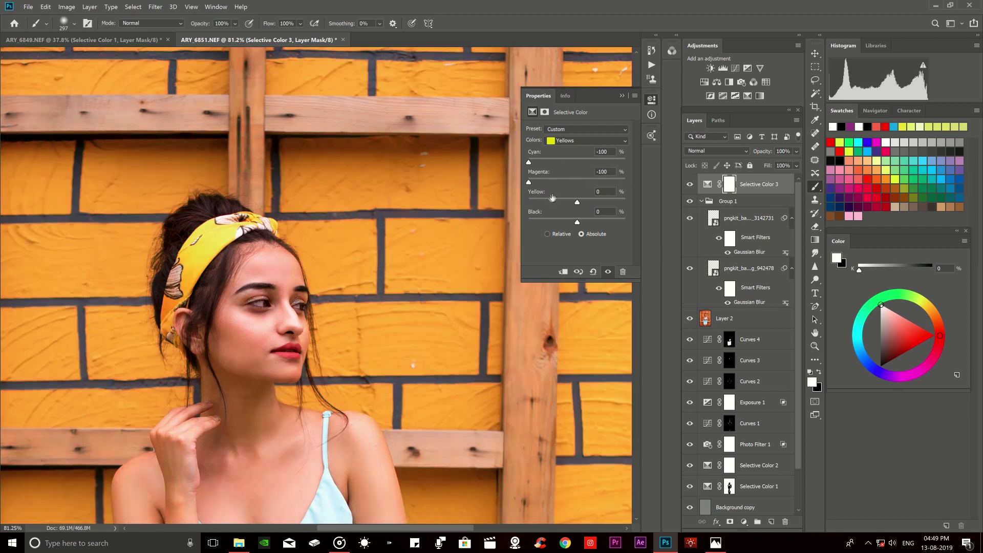
pyautogui.moveTo(640, 185); pyautogui.dragTo(625, 160)
pyautogui.click(623, 96)
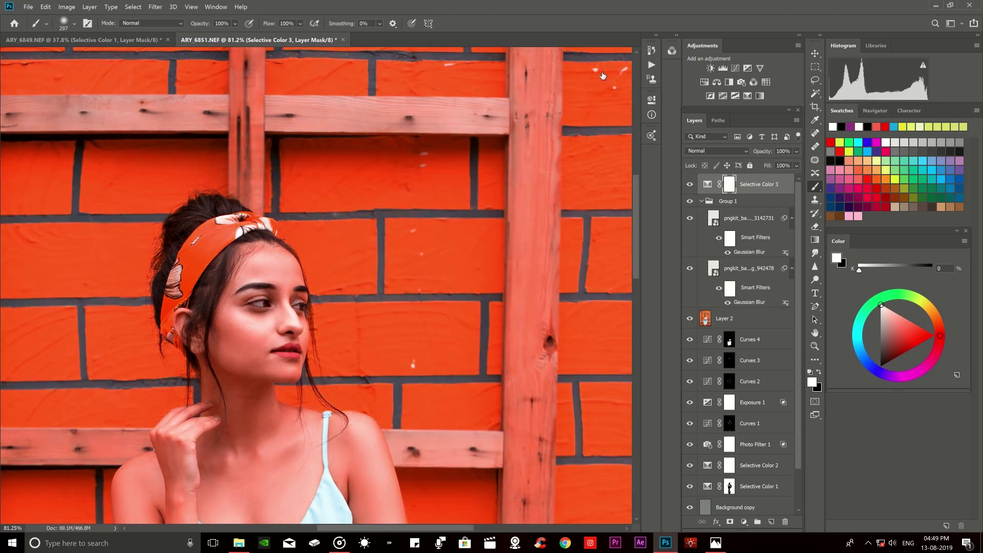
pyautogui.hotkey('ctrl', 'i')
# Enlarge the brush and soften its hardness to about 75%.
pyautogui.scroll(2, 404, 210)
pyautogui.scroll(3, 389, 199)
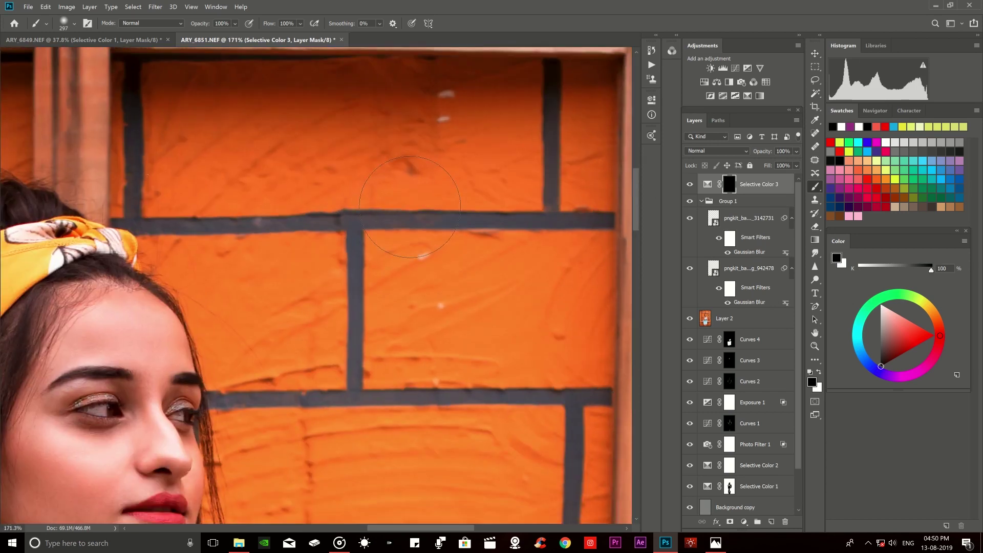
pyautogui.moveTo(374, 192); pyautogui.dragTo(389, 192)
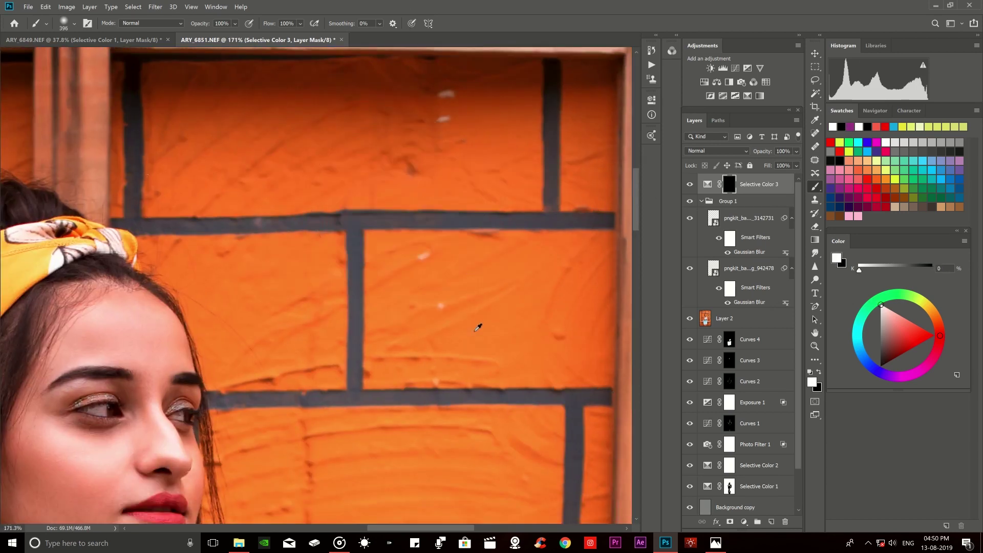
pyautogui.moveTo(473, 329); pyautogui.dragTo(478, 330)
pyautogui.moveTo(447, 381); pyautogui.dragTo(451, 371)
pyautogui.scroll(-2, 455, 243)
pyautogui.moveTo(420, 236); pyautogui.dragTo(420, 232)
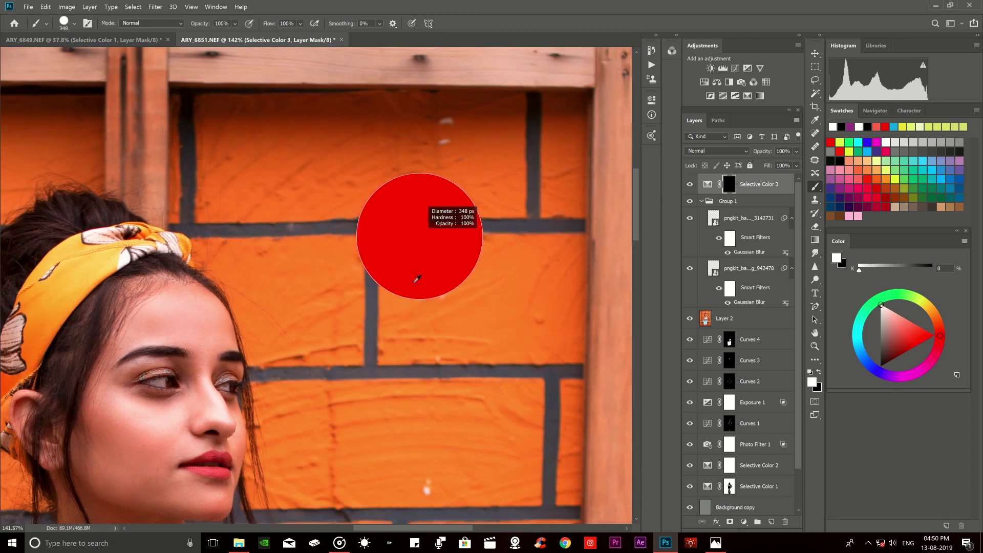
# Paint the deeper red back onto the upper brick, using a 146 px brush below the top mortar line.
pyautogui.moveTo(405, 176); pyautogui.dragTo(455, 151)
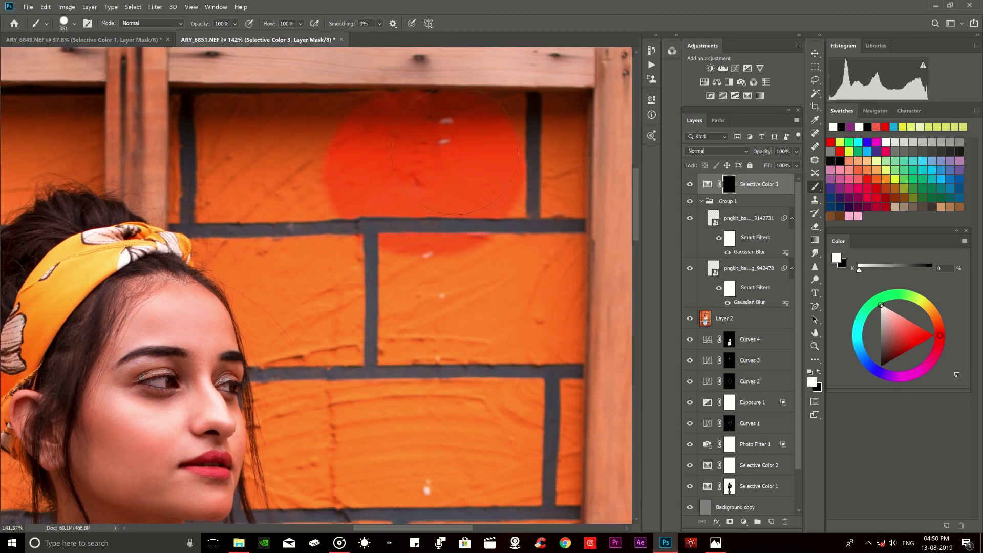
pyautogui.scroll(1, 358, 143)
pyautogui.moveTo(330, 126); pyautogui.dragTo(327, 130)
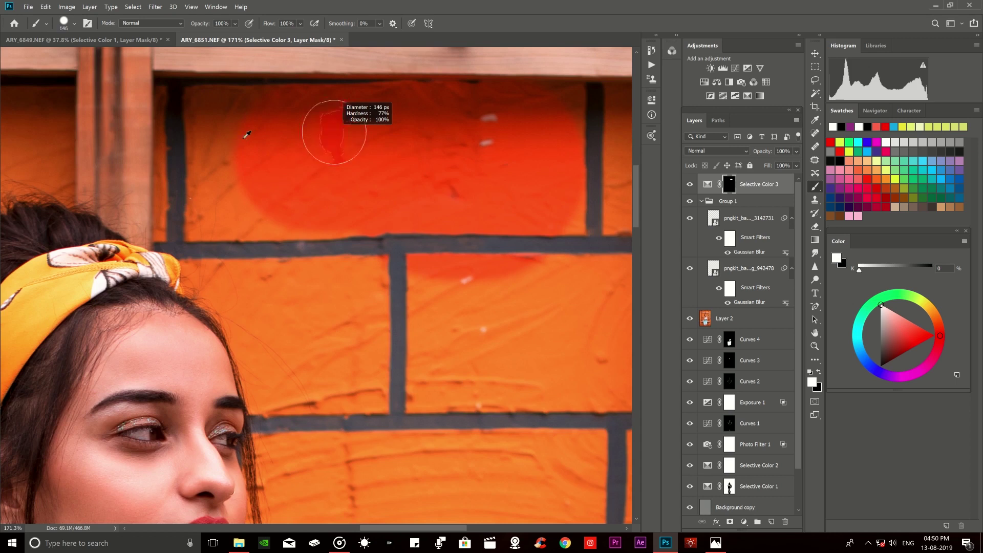
pyautogui.scroll(1, 195, 111)
pyautogui.scroll(-1, 256, 118)
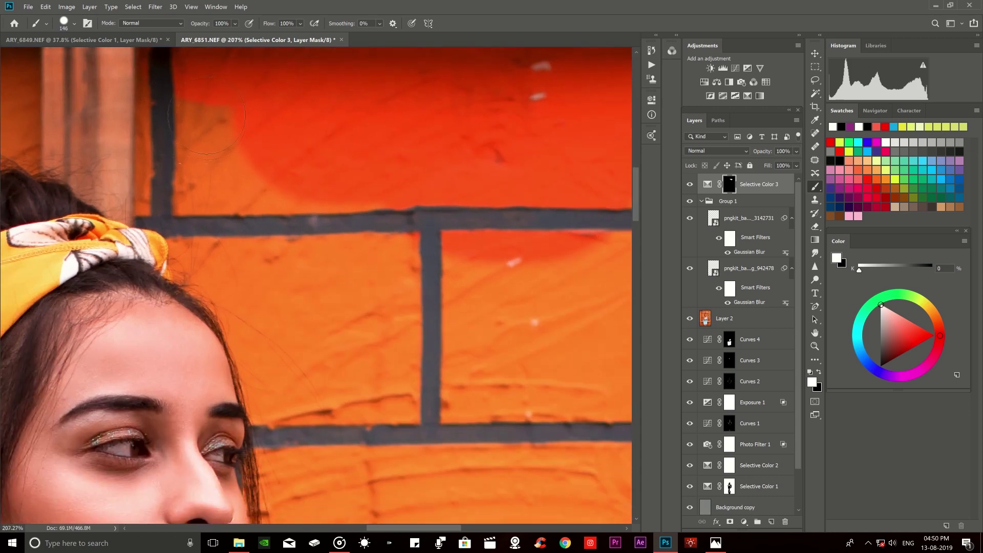
pyautogui.moveTo(195, 130); pyautogui.dragTo(207, 256)
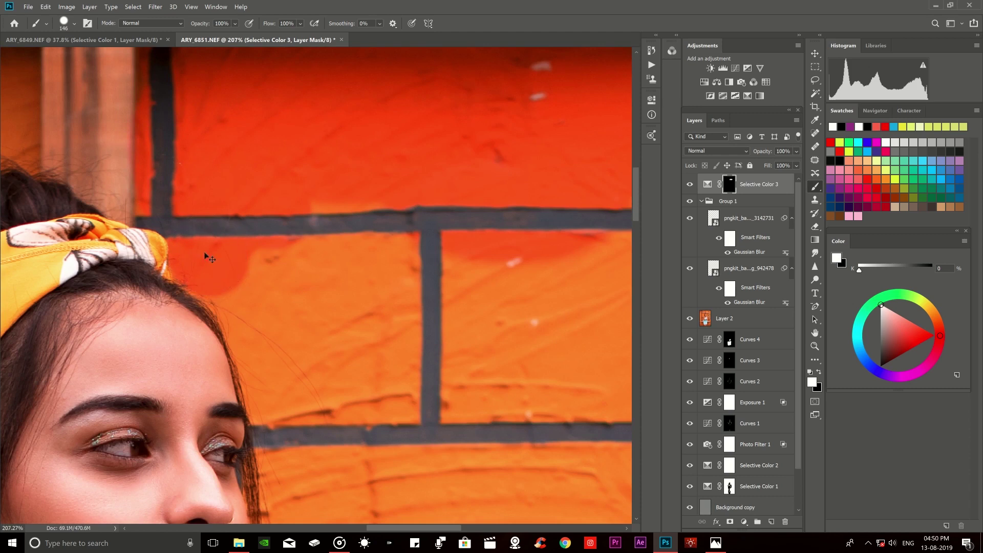
pyautogui.scroll(4, 204, 256)
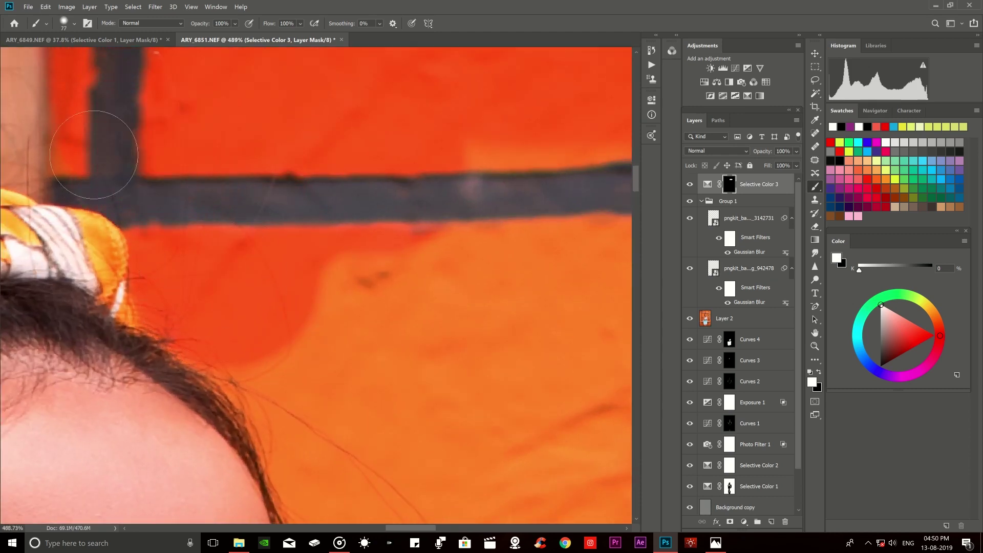
pyautogui.scroll(-4, 205, 168)
pyautogui.moveTo(224, 200); pyautogui.dragTo(258, 241)
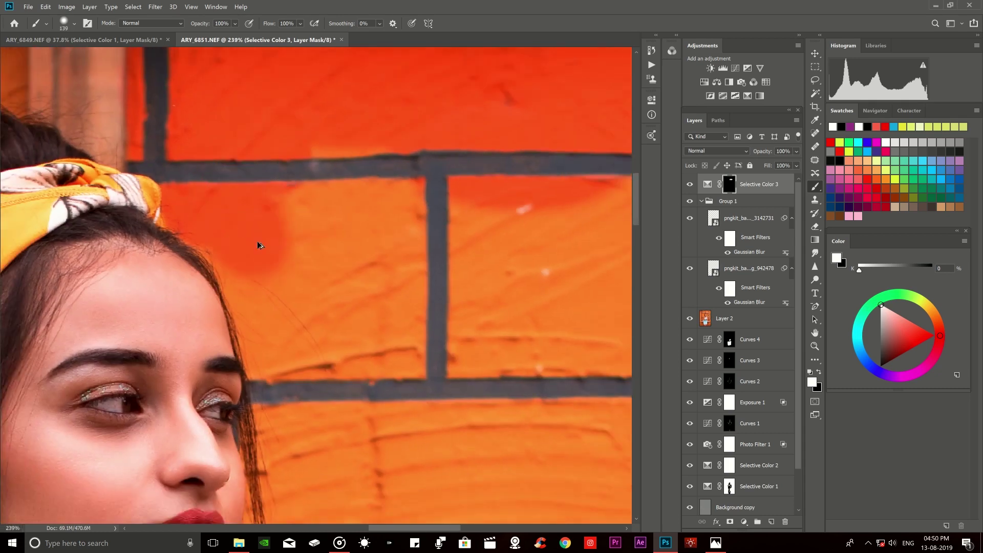
pyautogui.scroll(2, 238, 251)
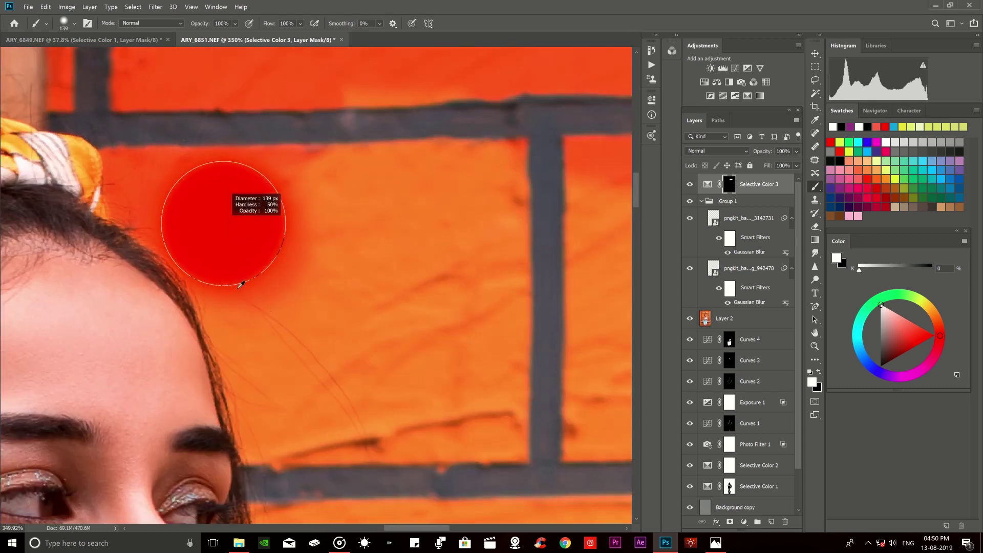
# Deepen the wall beside her hairline and along the horizontal mortar line.
pyautogui.moveTo(251, 307)
pyautogui.mouseDown()
pyautogui.moveTo(283, 331)
pyautogui.moveTo(309, 290)
pyautogui.moveTo(312, 368)
pyautogui.mouseUp()
pyautogui.scroll(-3, 283, 331)
pyautogui.scroll(-2, 312, 368)
pyautogui.moveTo(312, 307); pyautogui.dragTo(312, 400)
pyautogui.scroll(-2, 313, 400)
pyautogui.moveTo(312, 358); pyautogui.dragTo(307, 410)
pyautogui.scroll(-1, 304, 356)
pyautogui.scroll(3, 307, 353)
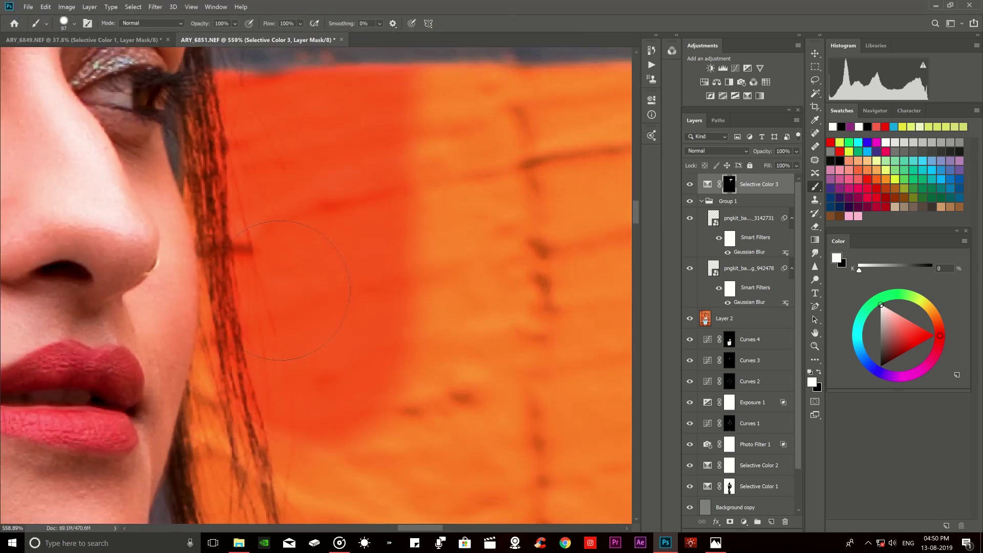
pyautogui.scroll(-1, 266, 337)
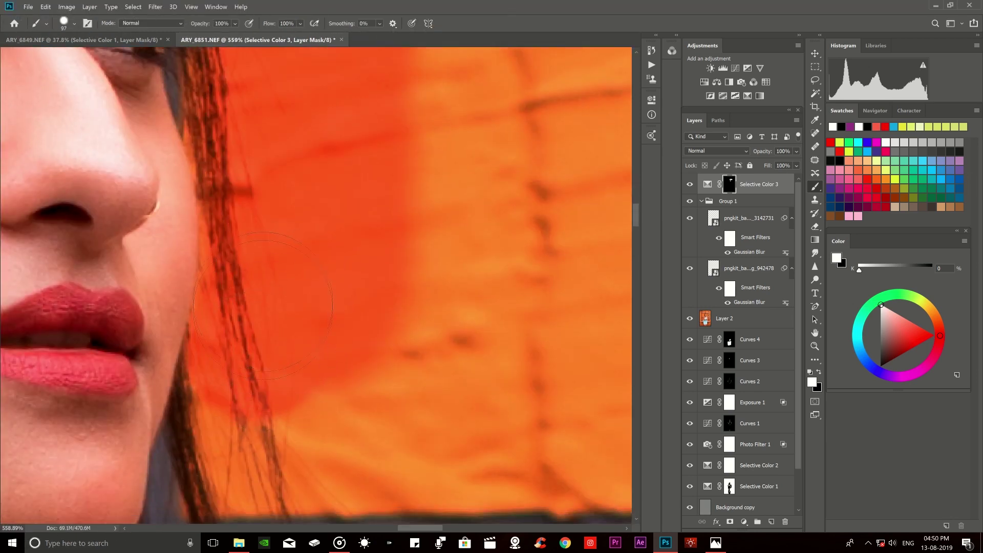
pyautogui.scroll(-1, 251, 392)
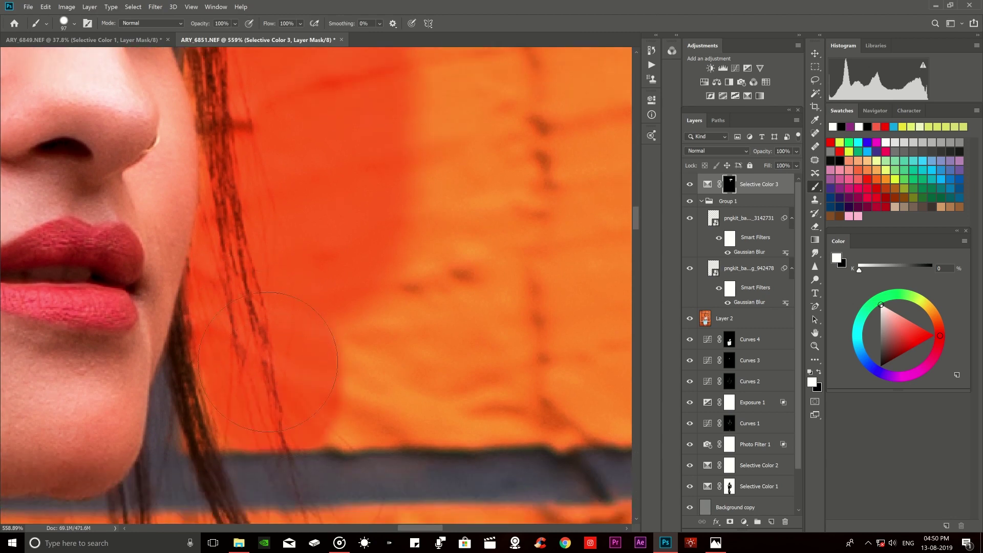
pyautogui.scroll(-1, 271, 370)
# Shrink the brush for detail work near the hair.
pyautogui.press(']')
pyautogui.press(']')
pyautogui.scroll(2, 244, 387)
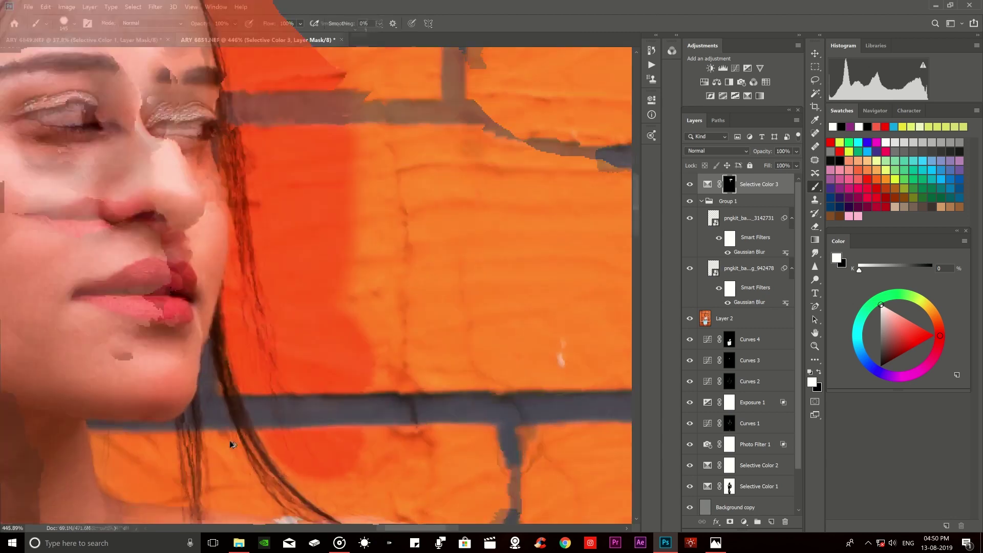
pyautogui.scroll(-1, 245, 386)
pyautogui.scroll(-1, 192, 417)
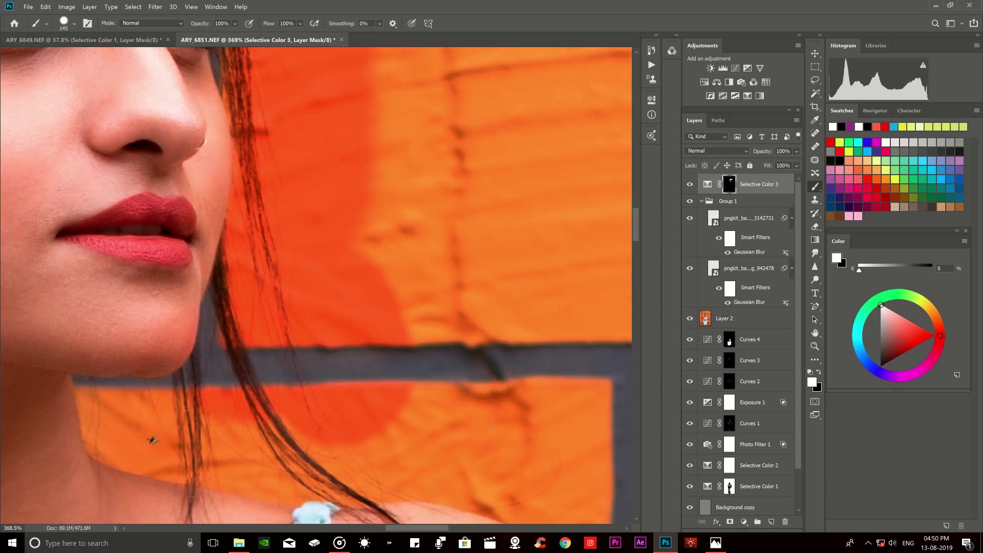
pyautogui.scroll(2, 192, 417)
pyautogui.moveTo(148, 410); pyautogui.dragTo(105, 412)
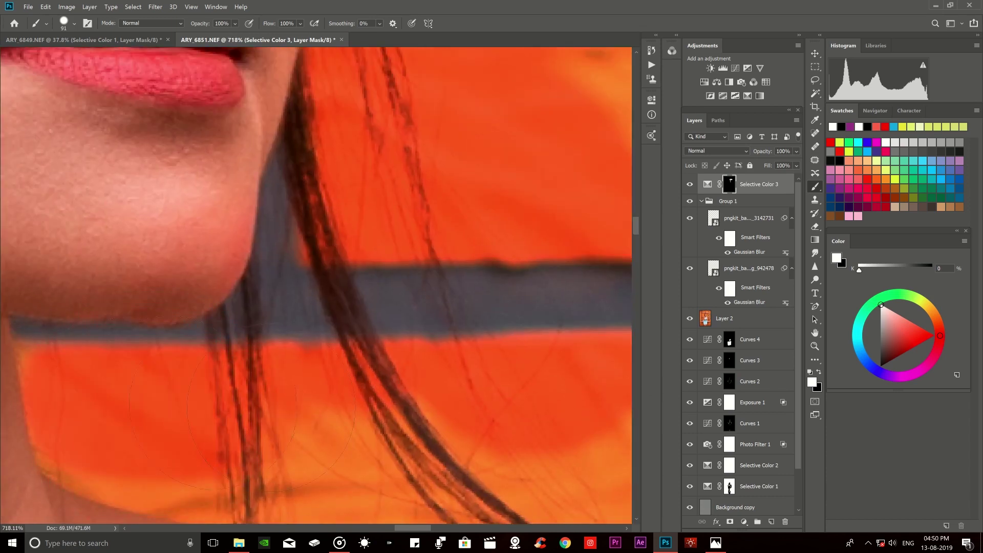
pyautogui.moveTo(219, 401); pyautogui.dragTo(152, 405)
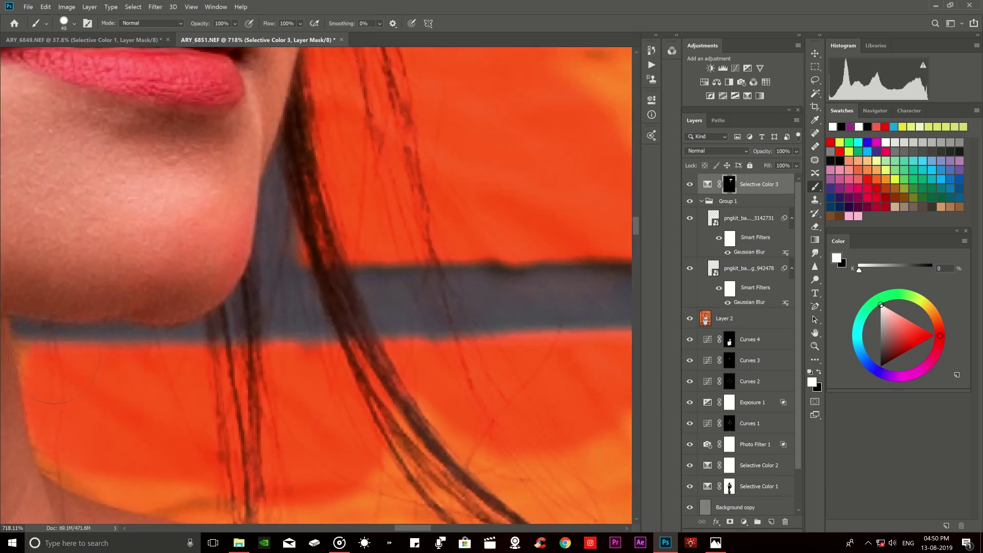
# Enlarge the brush and deepen the wall right of her hair near the neck.
pyautogui.scroll(-2, 150, 384)
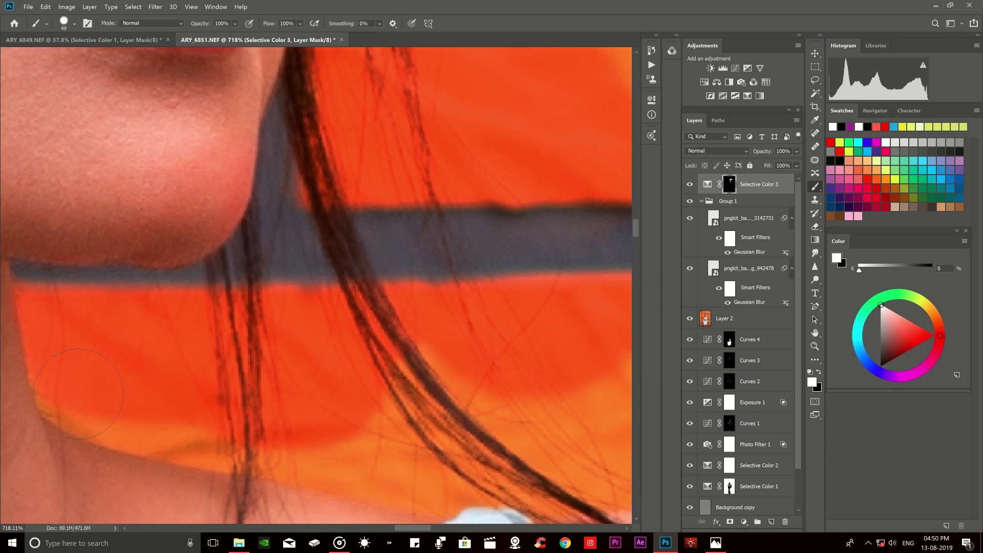
pyautogui.moveTo(79, 393); pyautogui.dragTo(453, 450)
pyautogui.scroll(-3, 332, 378)
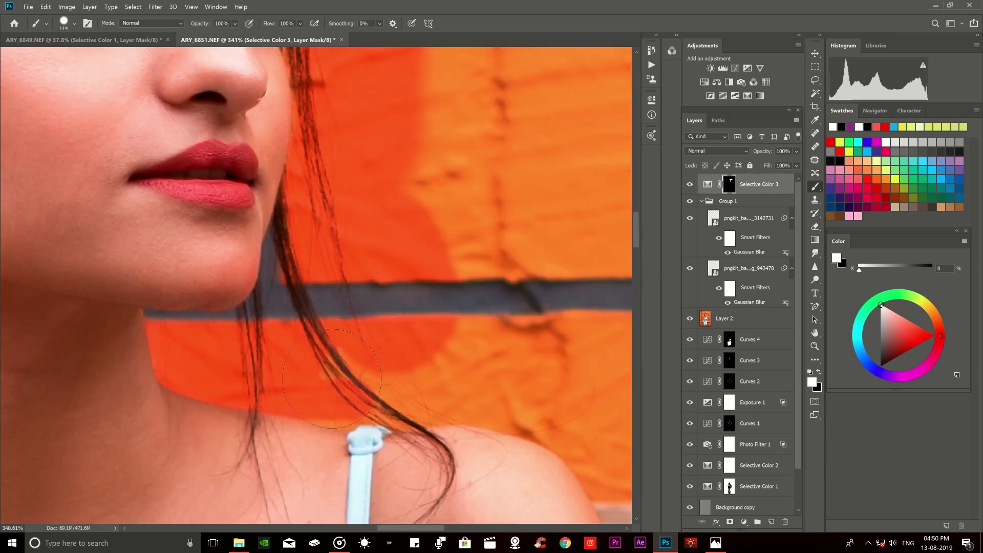
pyautogui.moveTo(332, 379); pyautogui.dragTo(589, 359)
pyautogui.scroll(-3, 331, 302)
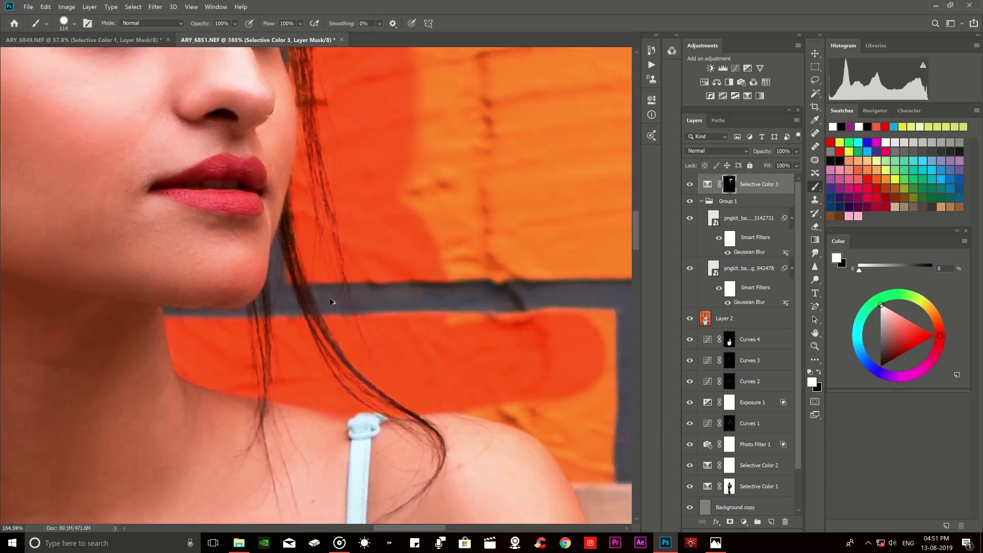
pyautogui.scroll(-3, 330, 302)
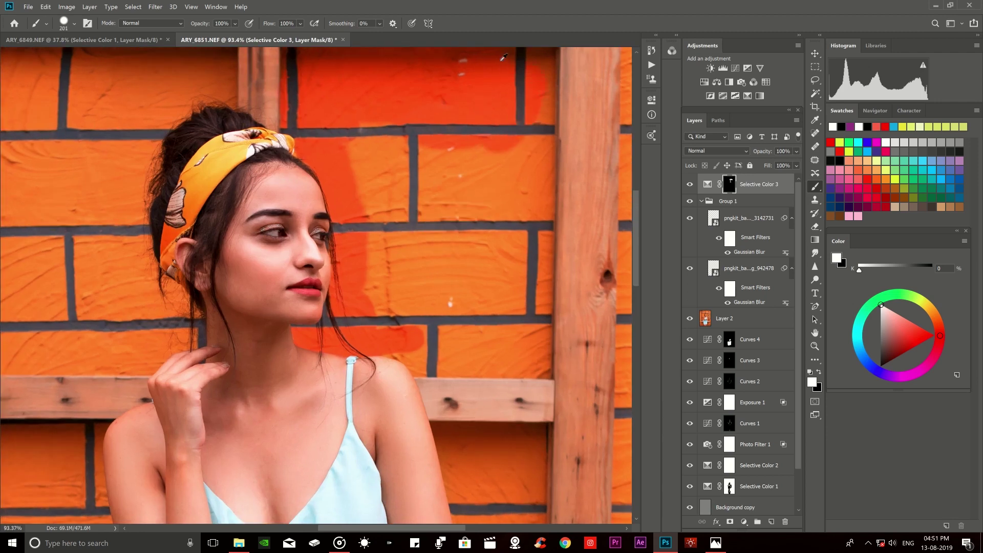
# Deepen the orange bricks right of her face to red.
pyautogui.scroll(2, 499, 71)
pyautogui.scroll(2, 516, 109)
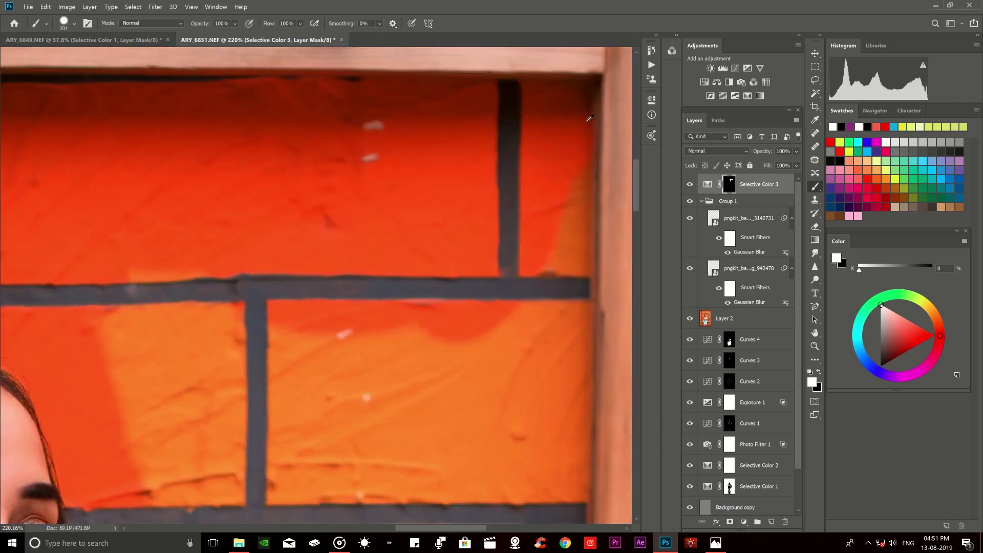
pyautogui.scroll(2, 547, 80)
pyautogui.scroll(-2, 548, 76)
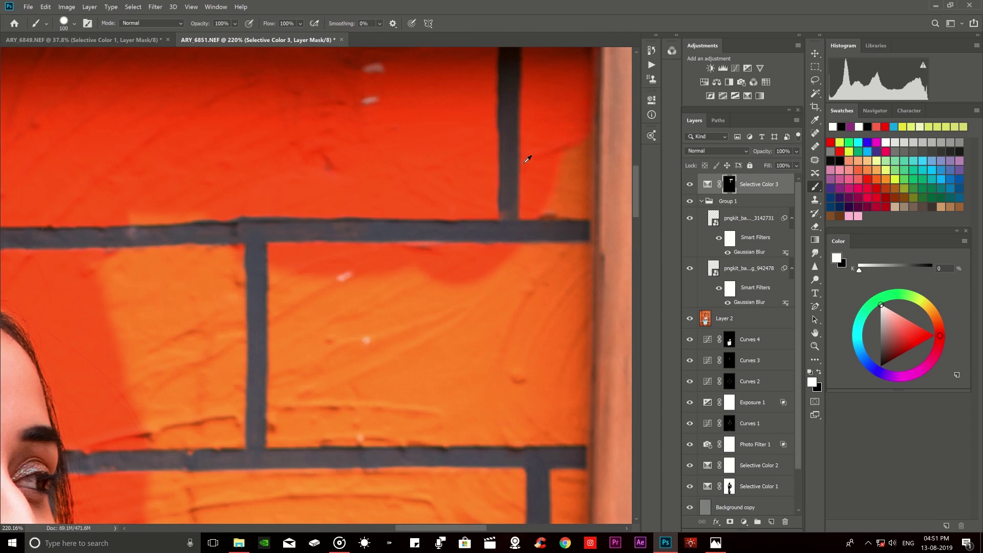
pyautogui.scroll(-2, 527, 160)
pyautogui.moveTo(347, 234)
pyautogui.mouseDown()
pyautogui.moveTo(233, 230)
pyautogui.moveTo(256, 405)
pyautogui.moveTo(461, 312)
pyautogui.moveTo(488, 163)
pyautogui.mouseUp()
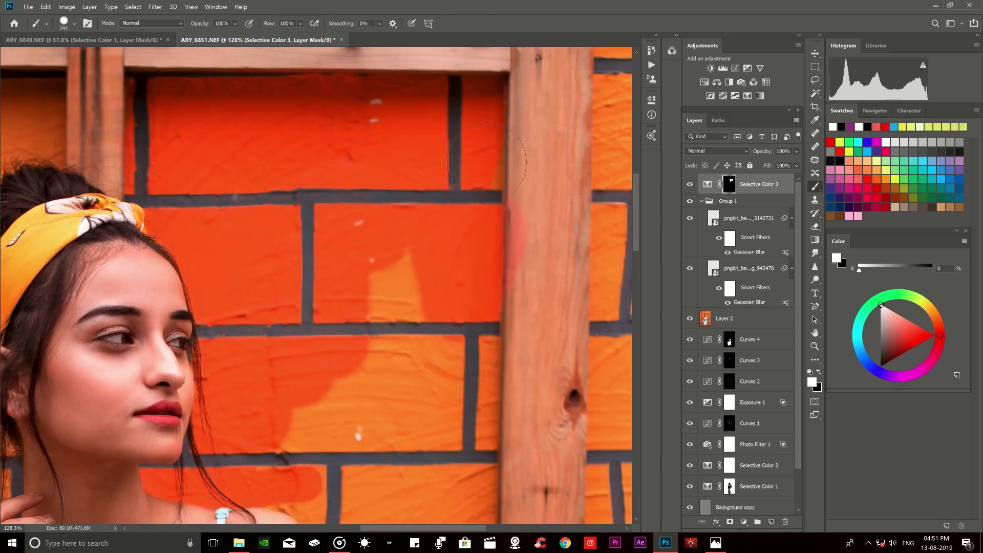
# Paint black on the mask to remove the red spill from the wooden beam.
pyautogui.press('x')
pyautogui.moveTo(552, 154); pyautogui.dragTo(527, 220)
pyautogui.press('x')
pyautogui.scroll(-2, 454, 204)
pyautogui.press('x')
pyautogui.scroll(-1, 544, 195)
pyautogui.scroll(-1, 511, 215)
pyautogui.press('x')
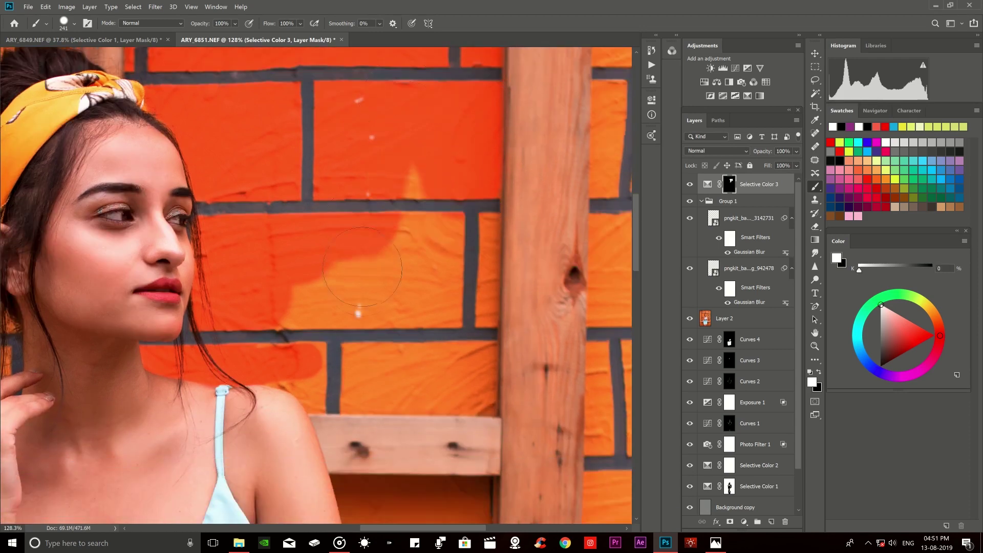
# Cover the remaining orange patches on the middle and neighbouring bricks.
pyautogui.moveTo(389, 169); pyautogui.dragTo(429, 269)
pyautogui.scroll(2, 400, 302)
pyautogui.scroll(2, 400, 301)
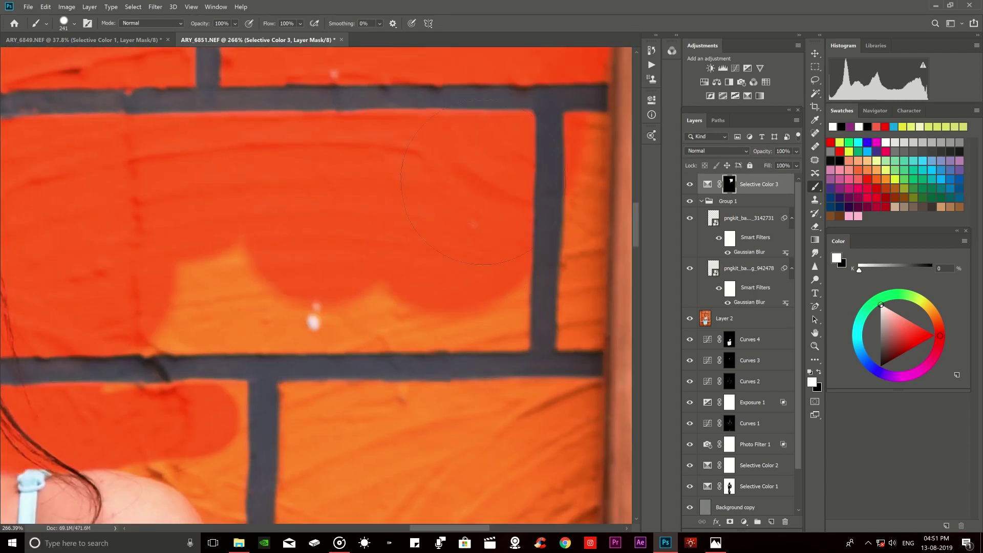
pyautogui.moveTo(463, 327); pyautogui.dragTo(471, 335)
pyautogui.scroll(-1, 471, 335)
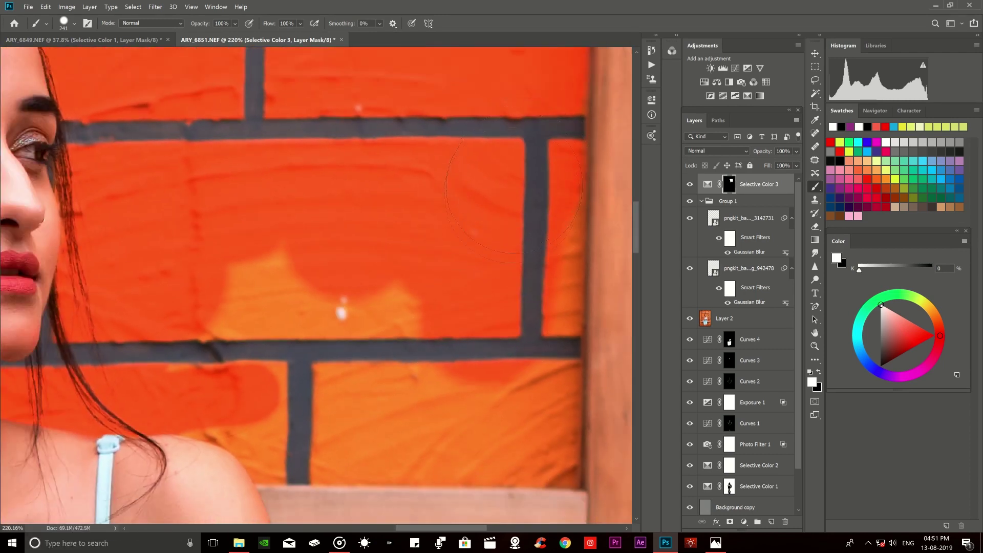
pyautogui.moveTo(518, 262)
pyautogui.mouseDown()
pyautogui.moveTo(512, 384)
pyautogui.moveTo(461, 394)
pyautogui.moveTo(287, 292)
pyautogui.moveTo(210, 335)
pyautogui.mouseUp()
pyautogui.scroll(-2, 211, 335)
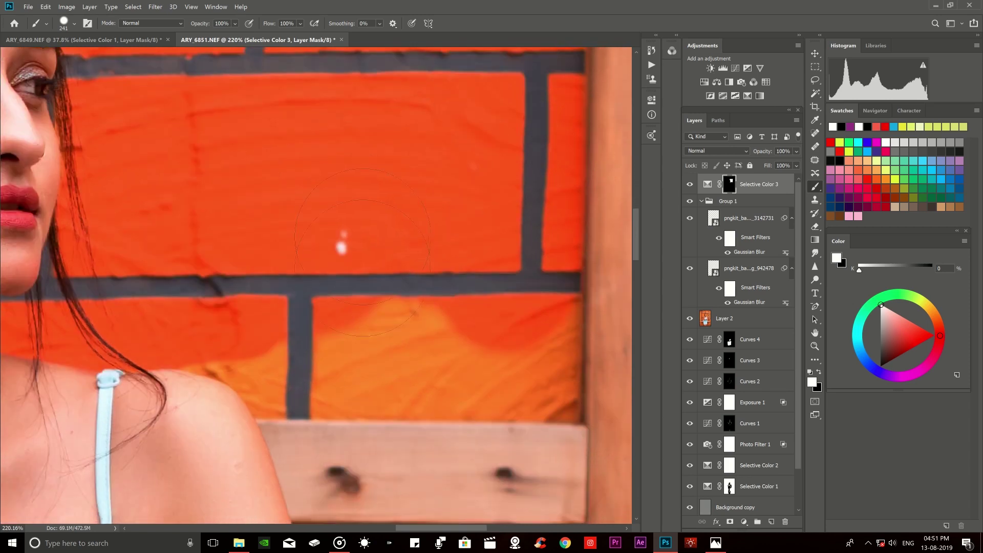
pyautogui.scroll(1, 498, 302)
pyautogui.hscroll(-1, 356, 266)
# Turn the right bricks' orange areas red, shrinking the brush for the edge by the beam.
pyautogui.keyDown('alt'); pyautogui.rightClick(394, 279); pyautogui.keyUp('alt')
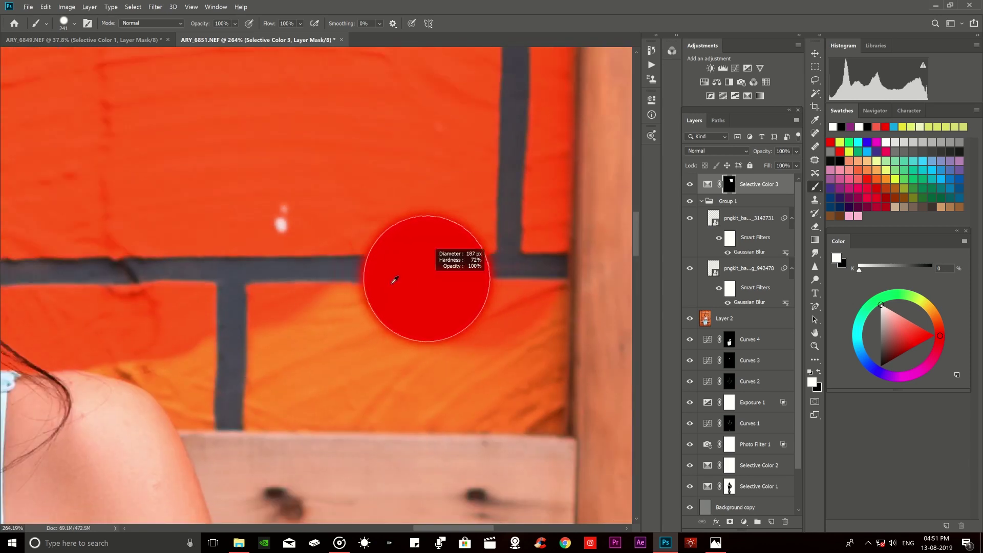
pyautogui.moveTo(478, 359); pyautogui.dragTo(507, 374)
pyautogui.scroll(1, 395, 314)
pyautogui.keyDown('alt'); pyautogui.rightClick(516, 318); pyautogui.keyUp('alt')
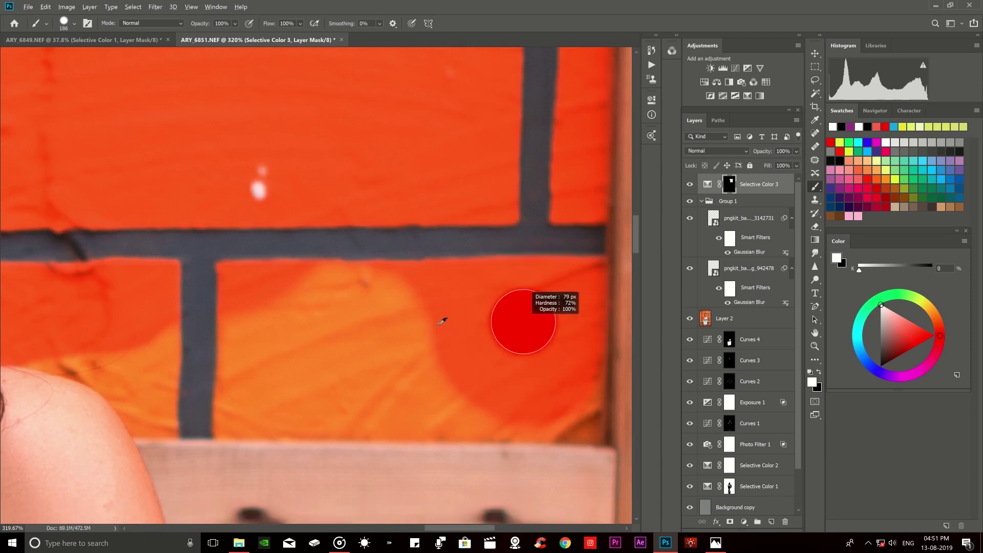
pyautogui.keyDown('alt'); pyautogui.rightClick(600, 420); pyautogui.keyUp('alt')
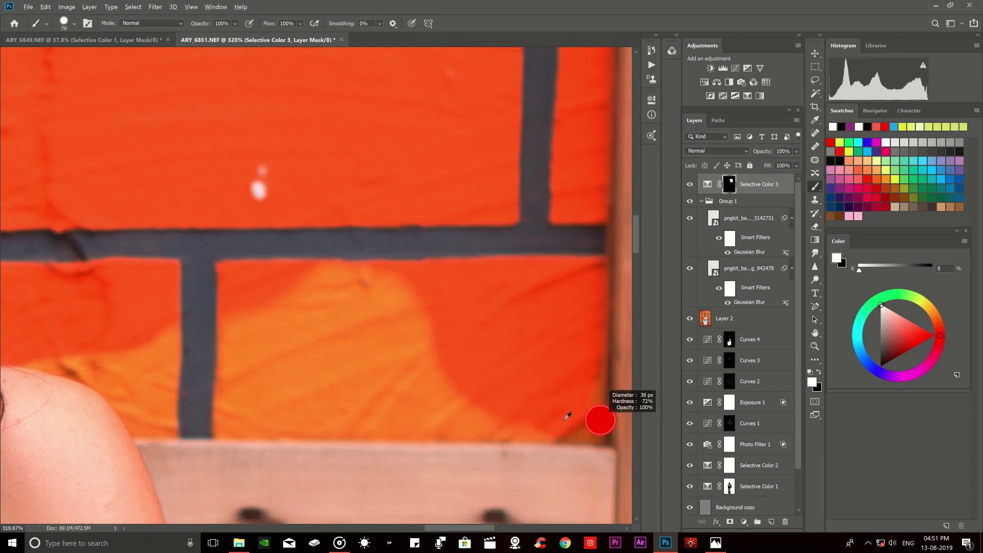
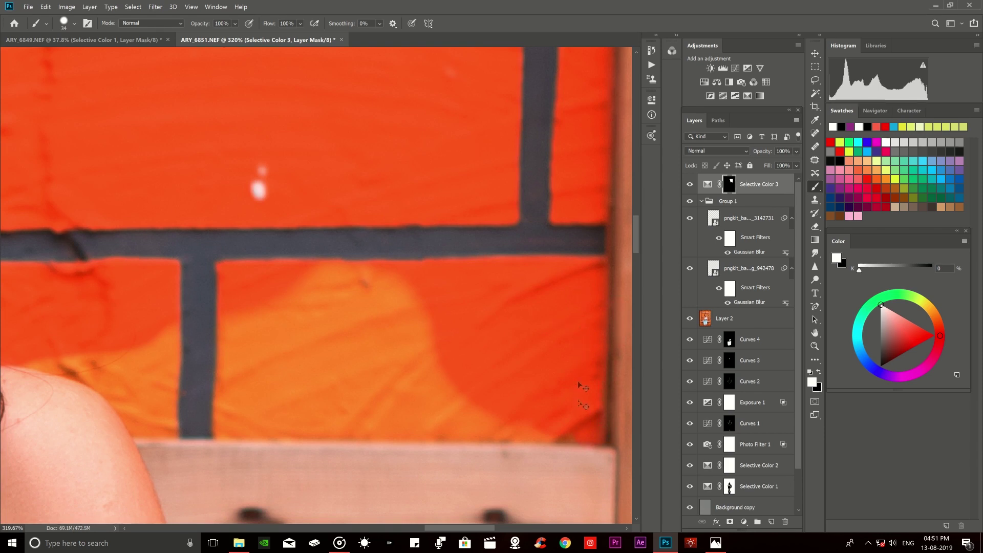
# With a larger brush, paint the remaining orange bricks and the edge beside the shoulder red.
pyautogui.keyDown('alt'); pyautogui.rightClick(302, 302); pyautogui.keyUp('alt')
pyautogui.moveTo(407, 294); pyautogui.dragTo(108, 325)
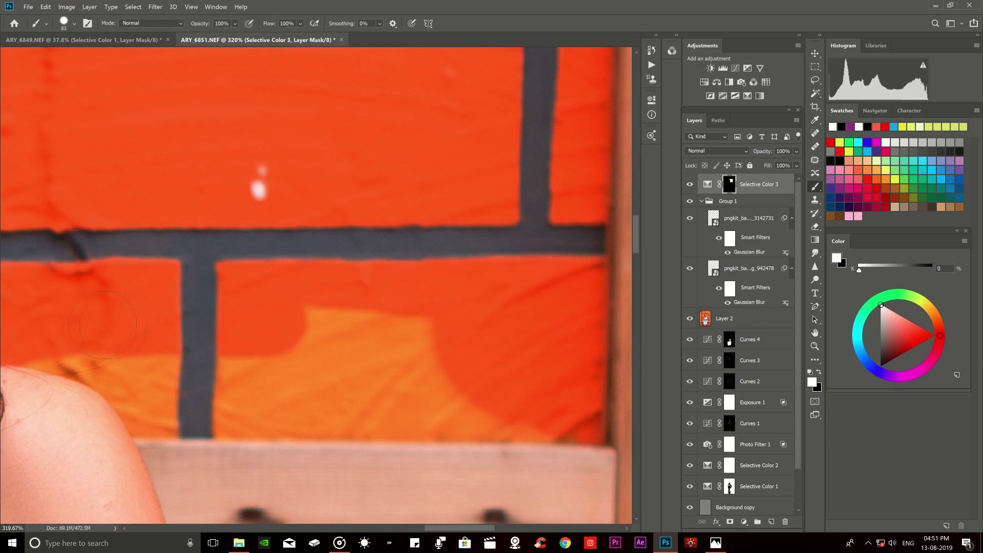
pyautogui.moveTo(22, 334); pyautogui.dragTo(161, 422)
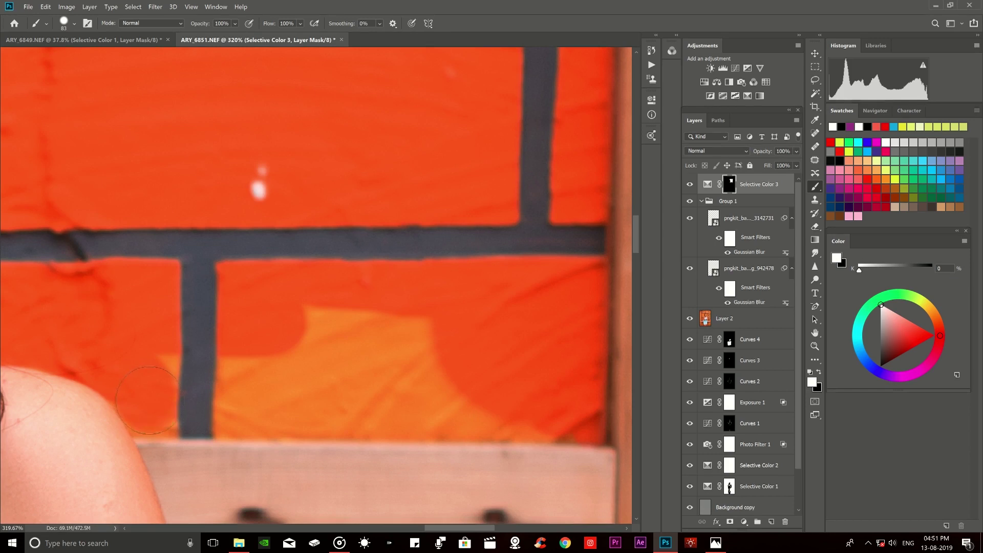
pyautogui.scroll(2, 142, 437)
pyautogui.scroll(1, 142, 436)
# Paint the bottom orange strip and the strip above the bench red.
pyautogui.keyDown('alt'); pyautogui.rightClick(268, 386); pyautogui.keyUp('alt')
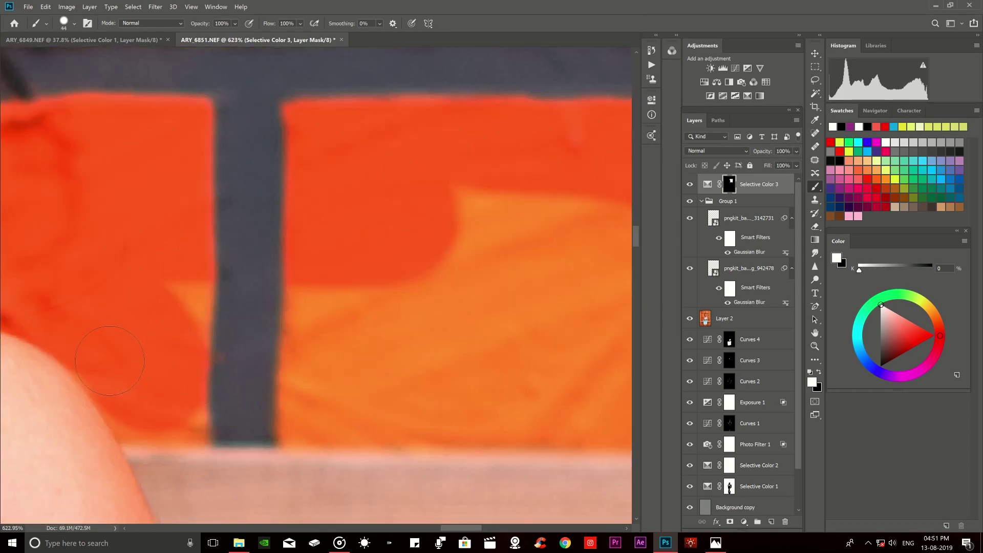
pyautogui.moveTo(143, 425); pyautogui.dragTo(512, 414)
pyautogui.scroll(-4, 72, 301)
pyautogui.keyDown('alt'); pyautogui.rightClick(282, 267); pyautogui.keyUp('alt')
pyautogui.moveTo(205, 307); pyautogui.dragTo(368, 343)
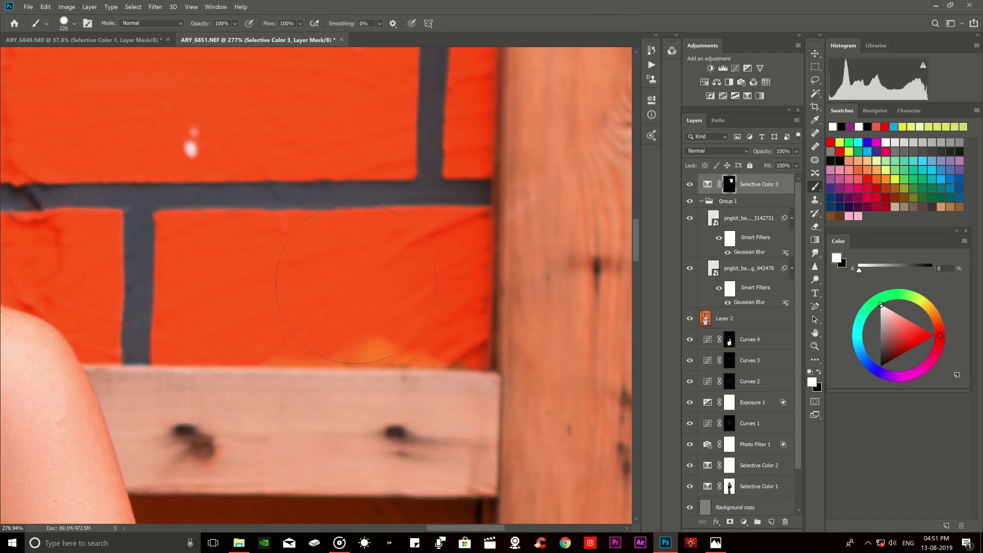
pyautogui.scroll(2, 406, 274)
# With a 94 px brush, cover the orange spots and fringe beneath the red strip.
pyautogui.keyDown('alt'); pyautogui.rightClick(400, 280); pyautogui.keyUp('alt')
pyautogui.moveTo(460, 369); pyautogui.dragTo(373, 338)
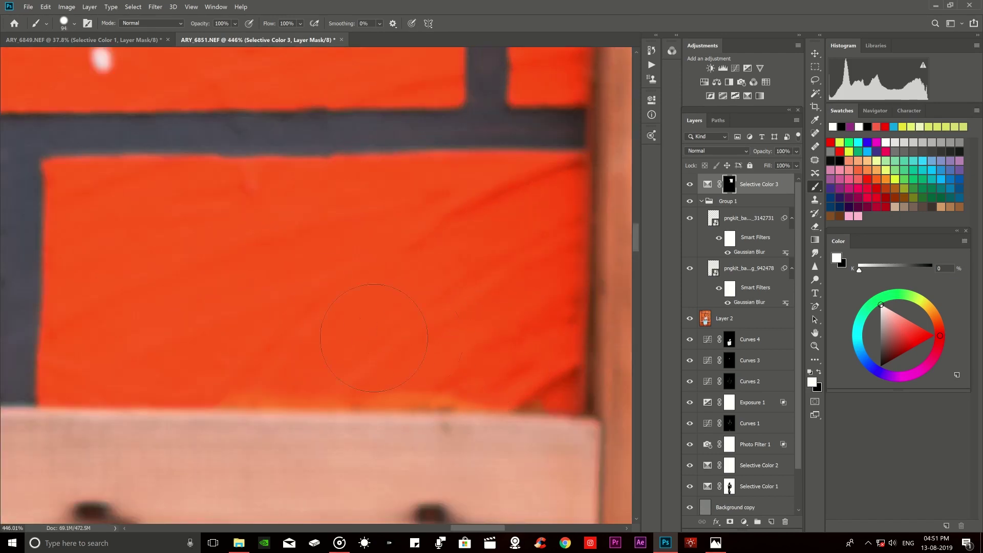
pyautogui.moveTo(220, 358); pyautogui.dragTo(469, 369)
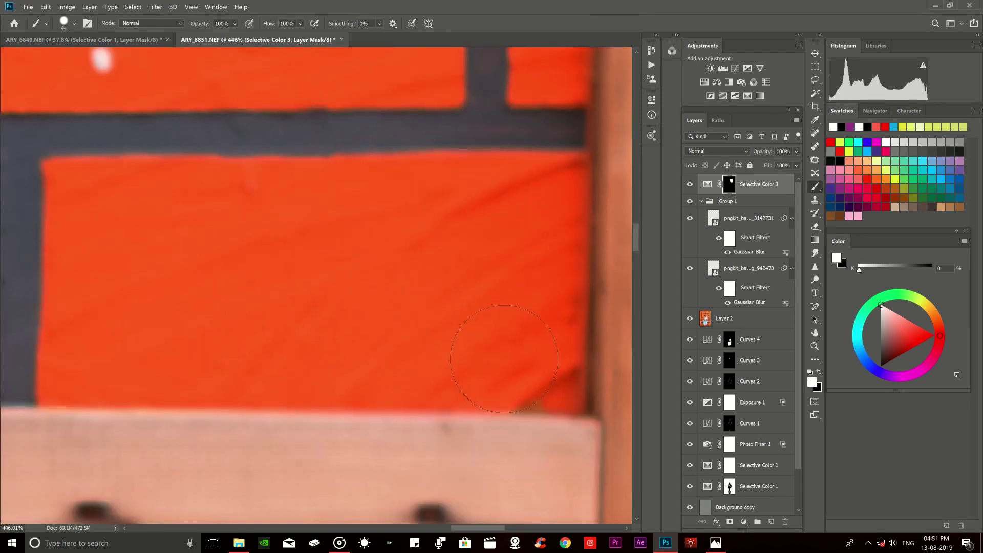
pyautogui.scroll(-3, 504, 359)
pyautogui.scroll(-2, 481, 287)
pyautogui.scroll(-1, 464, 229)
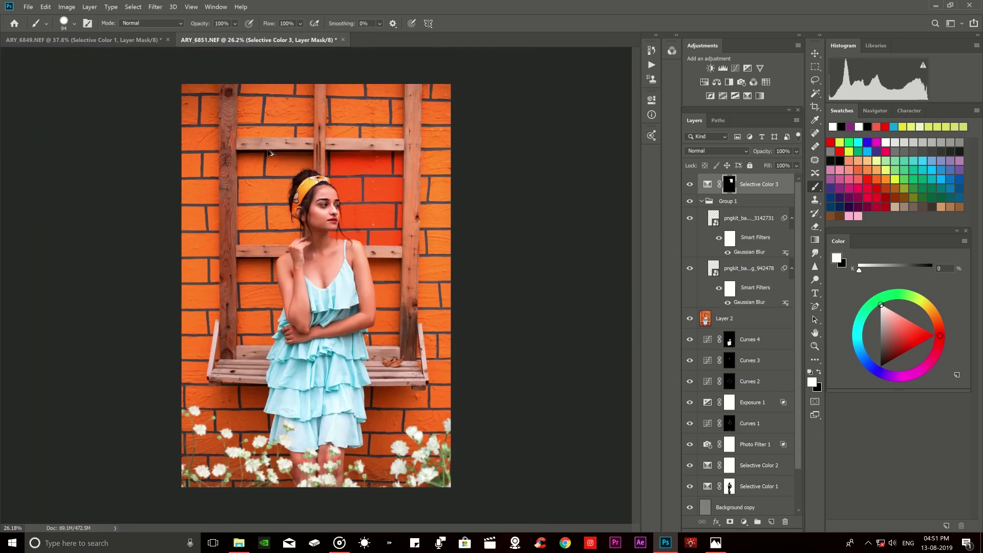
pyautogui.scroll(2, 241, 171)
pyautogui.scroll(-2, 285, 200)
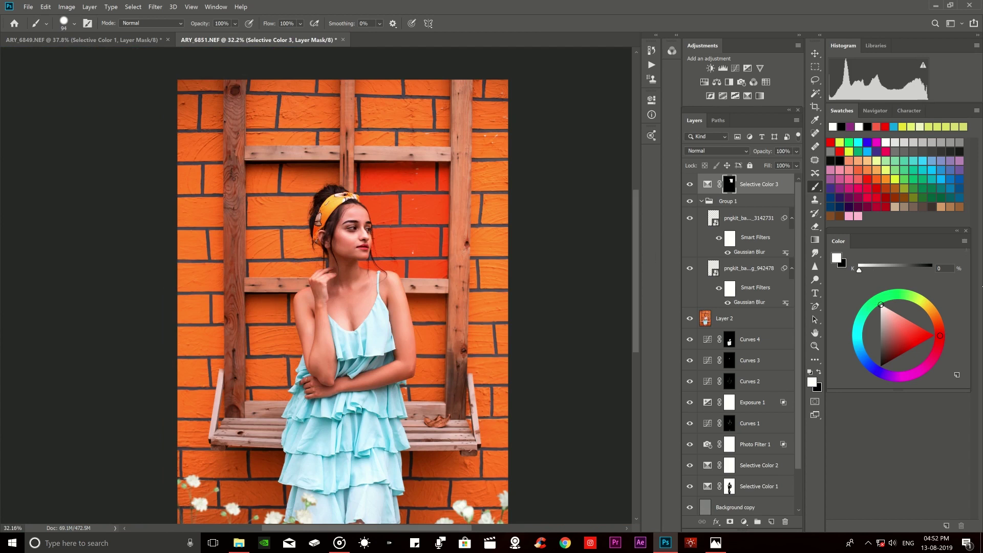
# Try Selective Color 3's Black slider at -100 and +100, then delete the layer.
pyautogui.doubleClick(710, 184)
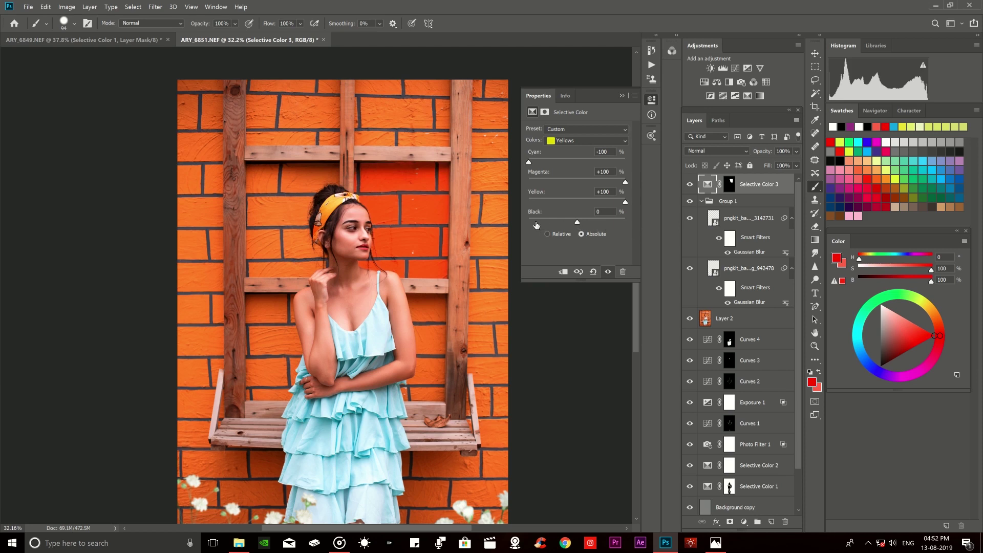
pyautogui.moveTo(577, 224); pyautogui.dragTo(506, 219)
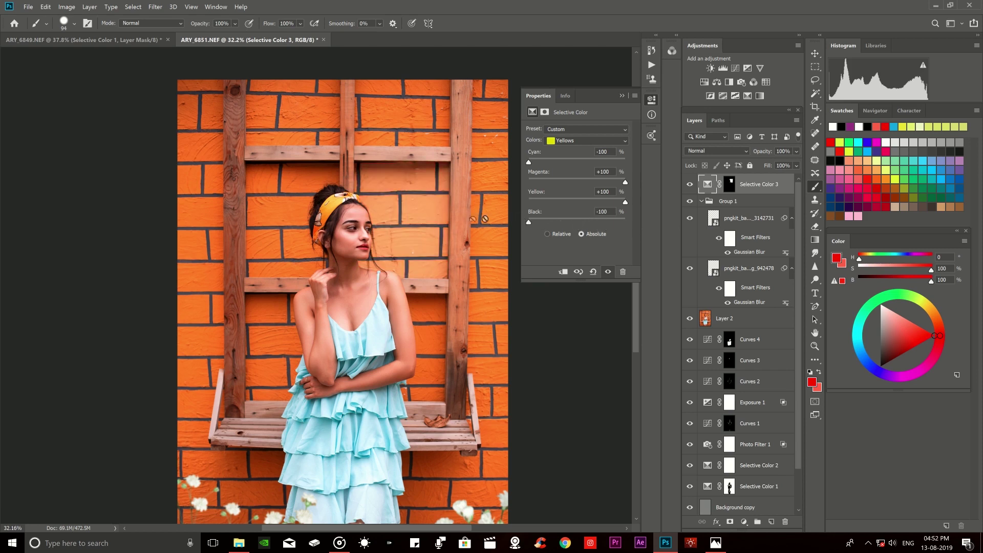
pyautogui.moveTo(565, 223); pyautogui.dragTo(702, 235)
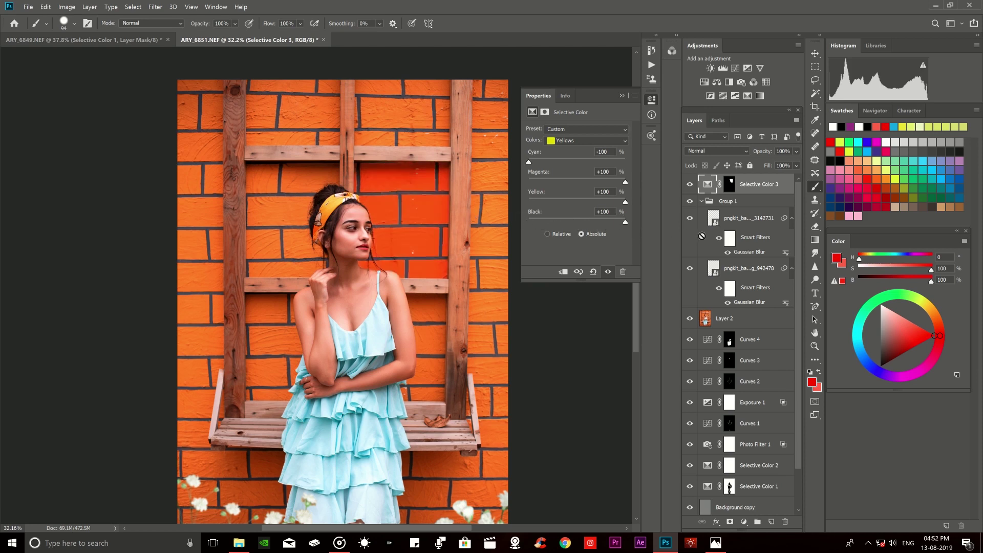
pyautogui.click(623, 272)
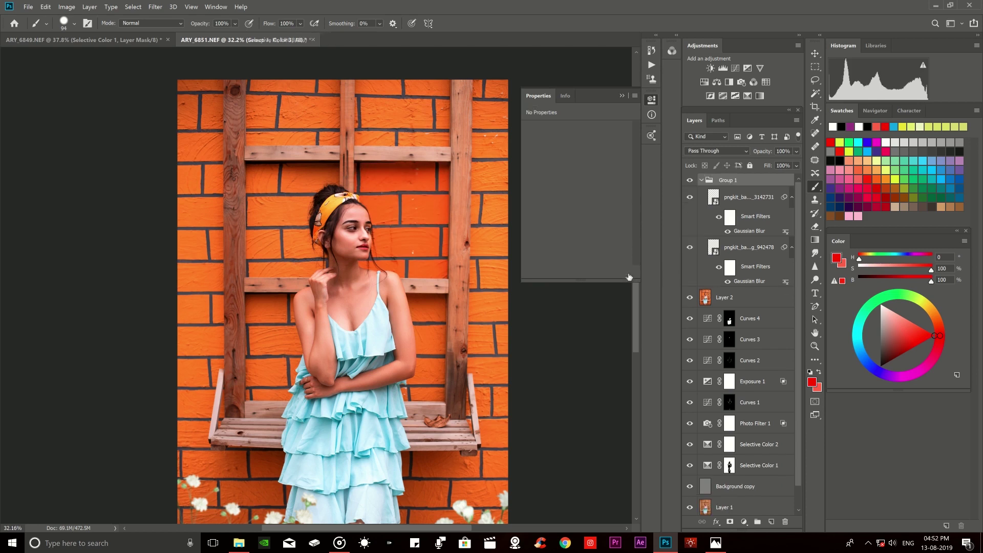
# Add a Hue/Saturation layer at Hue -180 in Group 1 and invert its mask to black.
pyautogui.click(704, 82)
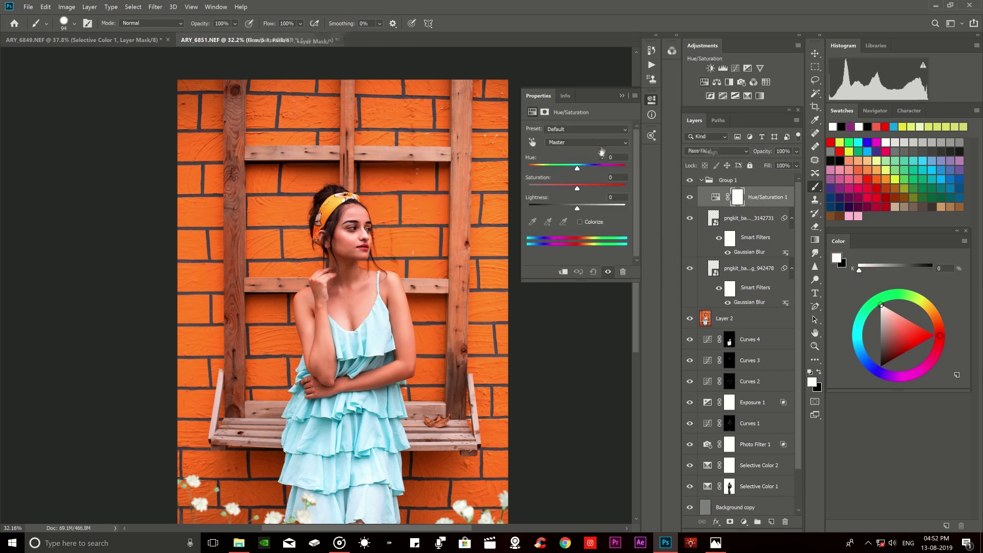
pyautogui.moveTo(577, 168); pyautogui.dragTo(531, 169)
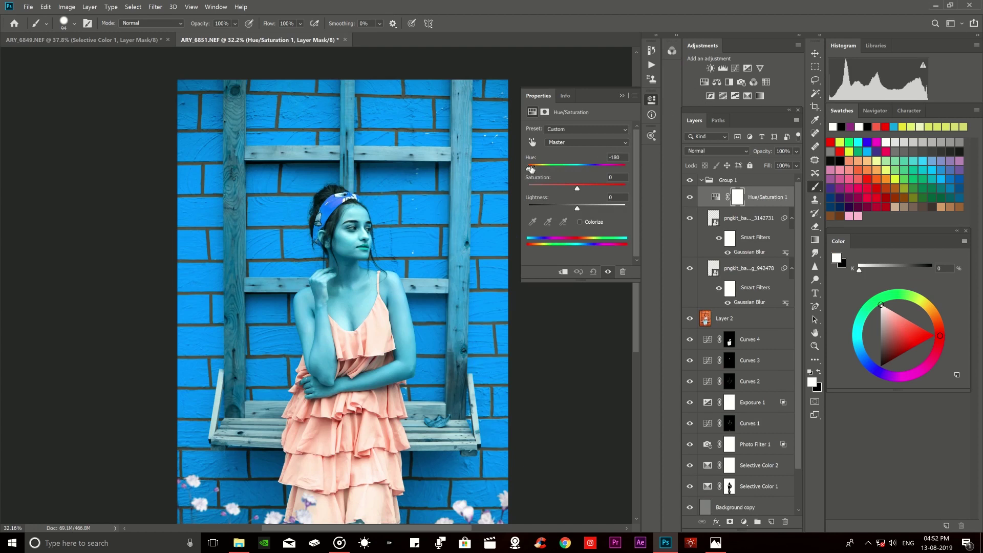
pyautogui.click(622, 95)
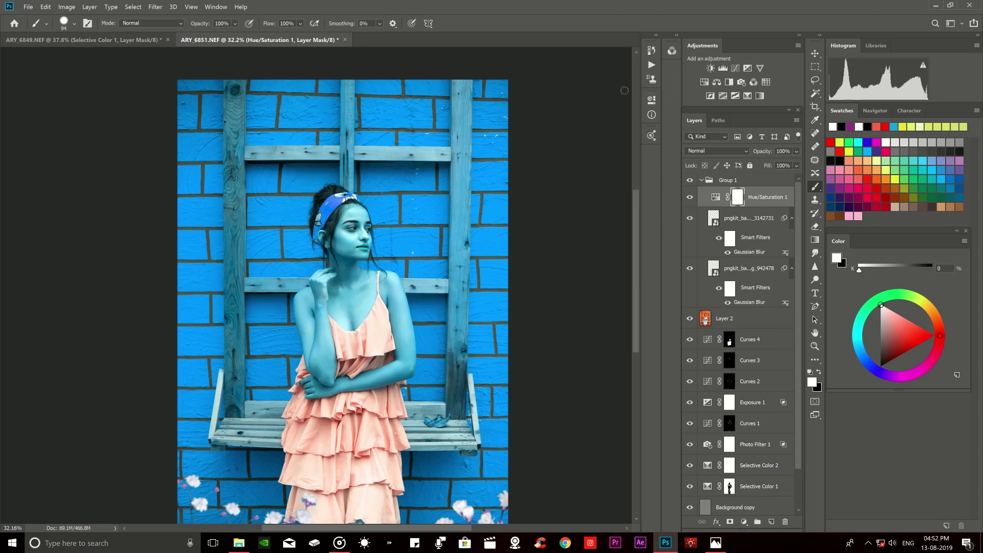
pyautogui.hotkey('ctrl', 'i')
pyautogui.hotkey('ctrl', '+')
pyautogui.hotkey('ctrl', '+')
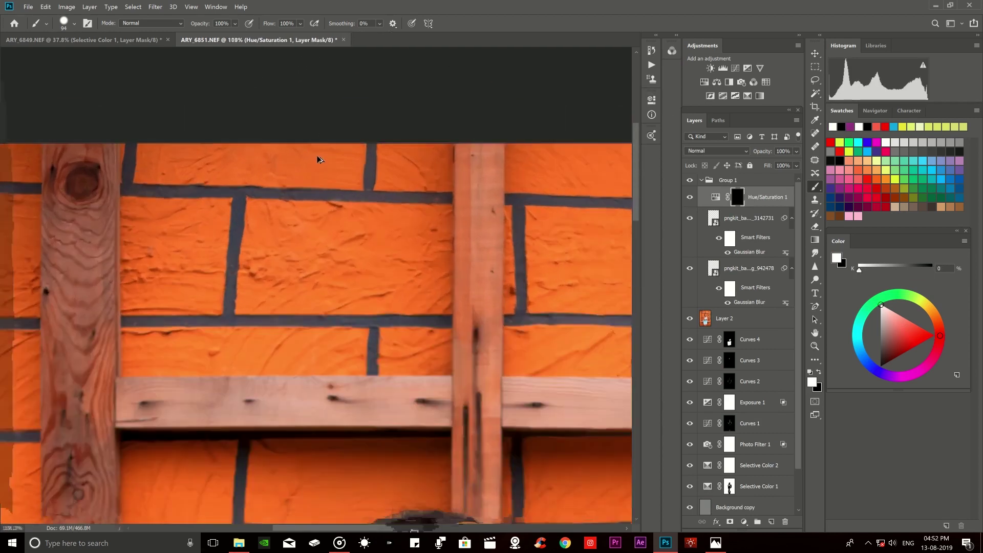
# Paint the Hue/Saturation mask white to turn the top-left and lower-left bricks blue.
pyautogui.moveTo(317, 160)
pyautogui.mouseDown()
pyautogui.moveTo(389, 169)
pyautogui.moveTo(425, 266)
pyautogui.mouseUp()
pyautogui.hotkey('ctrl', 'z')
pyautogui.moveTo(389, 159)
pyautogui.mouseDown()
pyautogui.moveTo(153, 169)
pyautogui.moveTo(174, 220)
pyautogui.mouseUp()
pyautogui.scroll(3, 183, 266)
pyautogui.moveTo(183, 266)
pyautogui.mouseDown()
pyautogui.moveTo(117, 307)
pyautogui.moveTo(169, 338)
pyautogui.moveTo(156, 233)
pyautogui.mouseUp()
pyautogui.moveTo(103, 332)
pyautogui.mouseDown()
pyautogui.moveTo(154, 389)
pyautogui.moveTo(215, 404)
pyautogui.moveTo(158, 461)
pyautogui.mouseUp()
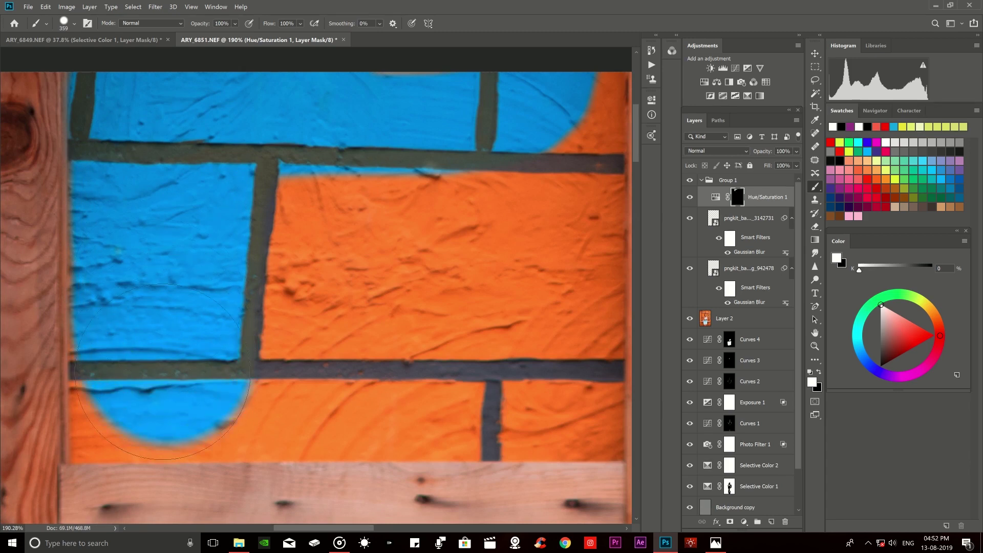
# With a smaller brush, fill the lower-left corner and more orange bricks with blue.
pyautogui.scroll(1, 216, 369)
pyautogui.scroll(2, 216, 370)
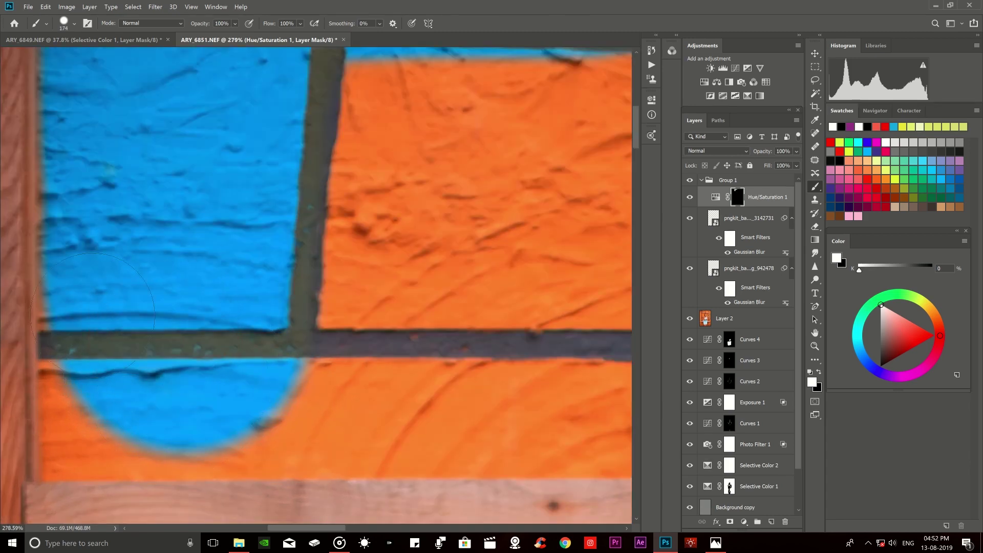
pyautogui.moveTo(57, 379); pyautogui.dragTo(94, 418)
pyautogui.moveTo(160, 401)
pyautogui.mouseDown()
pyautogui.moveTo(101, 391)
pyautogui.moveTo(116, 417)
pyautogui.mouseUp()
pyautogui.moveTo(48, 416)
pyautogui.mouseDown()
pyautogui.moveTo(43, 433)
pyautogui.moveTo(41, 422)
pyautogui.mouseUp()
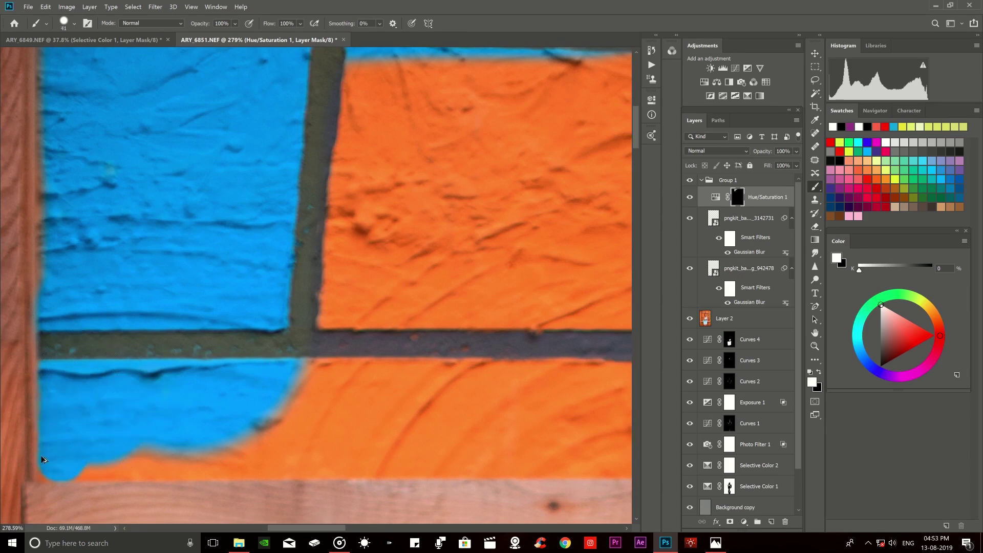
pyautogui.scroll(-5, 81, 457)
pyautogui.moveTo(240, 343)
pyautogui.mouseDown()
pyautogui.moveTo(225, 386)
pyautogui.moveTo(384, 414)
pyautogui.moveTo(441, 358)
pyautogui.mouseUp()
# Paint black along the wooden beam's top edge to remove the blue fringe.
pyautogui.press('x')
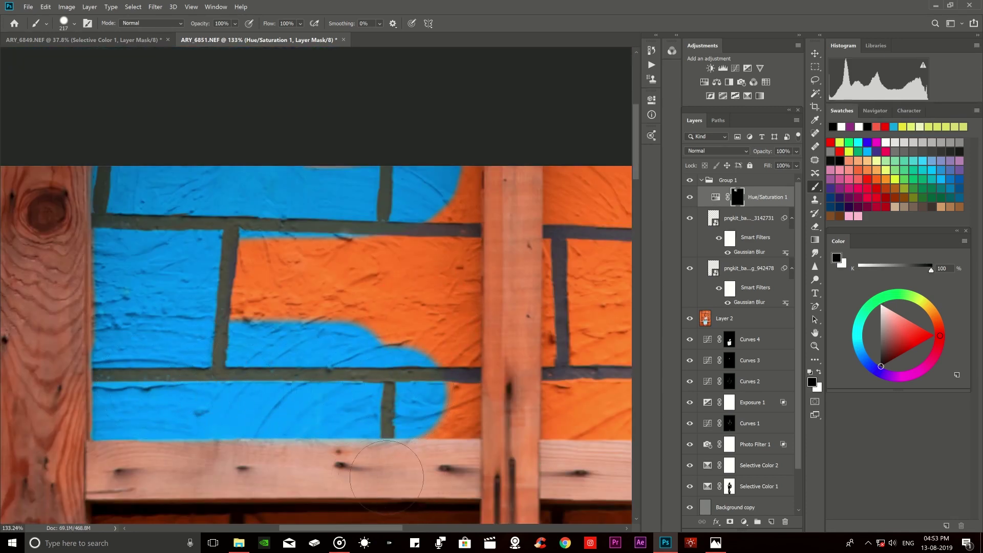
pyautogui.moveTo(267, 473); pyautogui.dragTo(108, 471)
pyautogui.press('x')
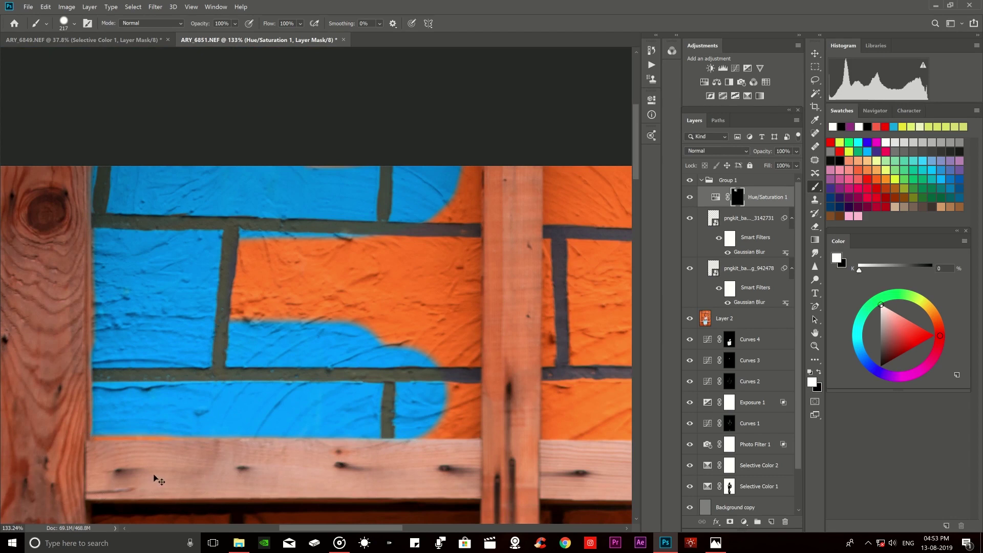
pyautogui.scroll(2, 153, 477)
pyautogui.press('x')
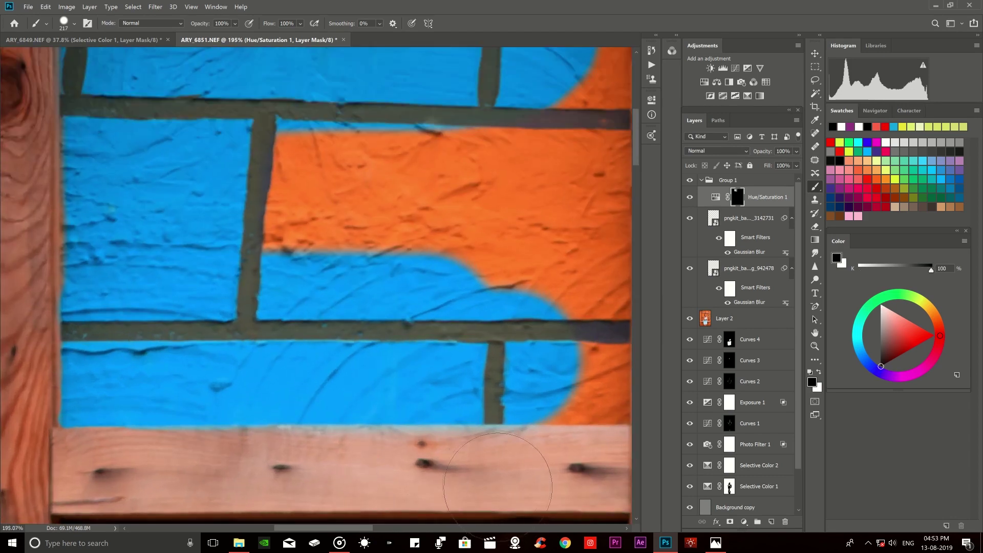
pyautogui.moveTo(525, 486); pyautogui.dragTo(35, 475)
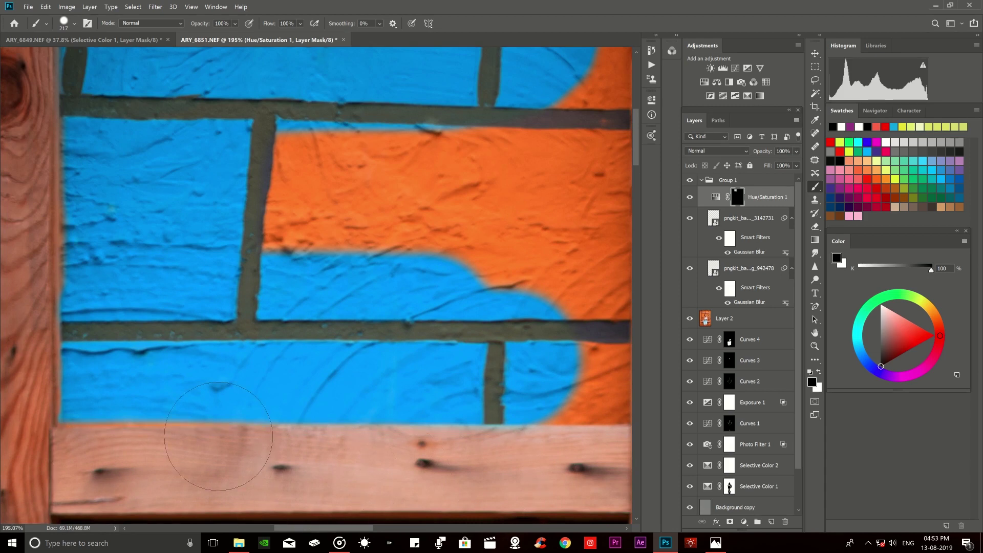
pyautogui.scroll(2, 88, 392)
pyautogui.scroll(2, 88, 391)
# Extend the blue down to the brick's bottom edge and fix small corner spots.
pyautogui.press('x')
pyautogui.moveTo(73, 421); pyautogui.dragTo(533, 424)
pyautogui.press('x')
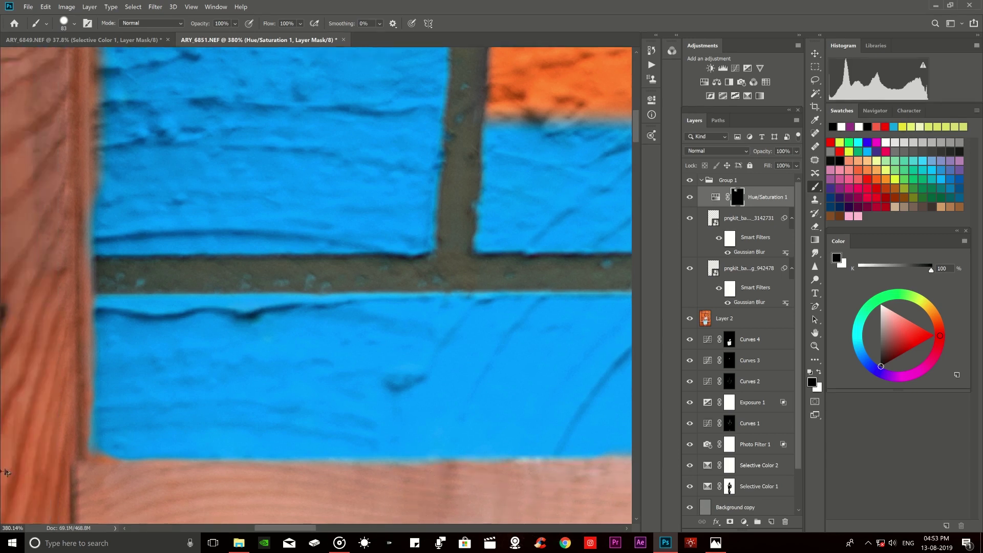
pyautogui.scroll(5, 26, 455)
pyautogui.keyDown('alt'); pyautogui.click(46, 415); pyautogui.keyUp('alt')
pyautogui.press('x')
pyautogui.click(77, 441)
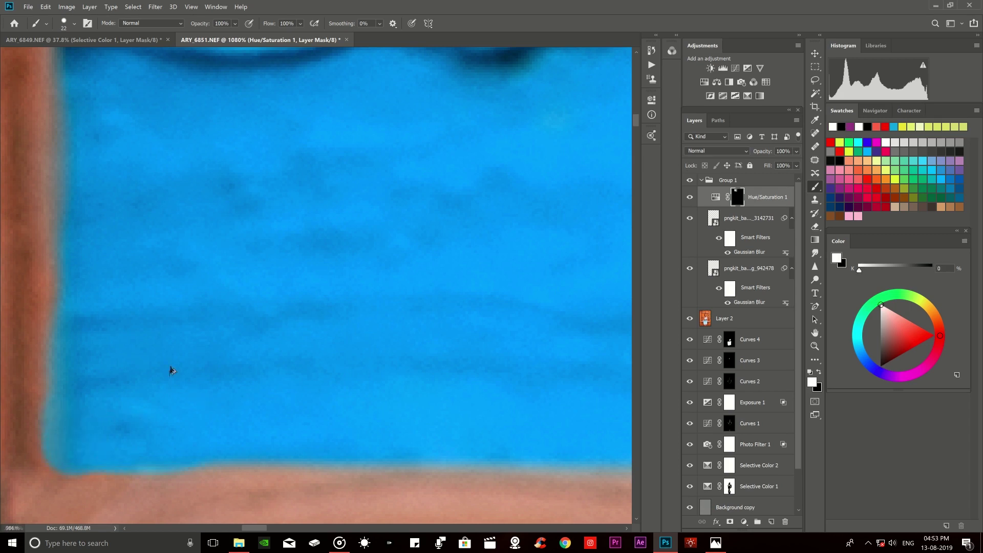
# Paint blue over the middle orange bricks and the bricks left of the post.
pyautogui.scroll(-2, 172, 370)
pyautogui.scroll(-1, 202, 377)
pyautogui.scroll(-1, 256, 307)
pyautogui.scroll(-1, 360, 217)
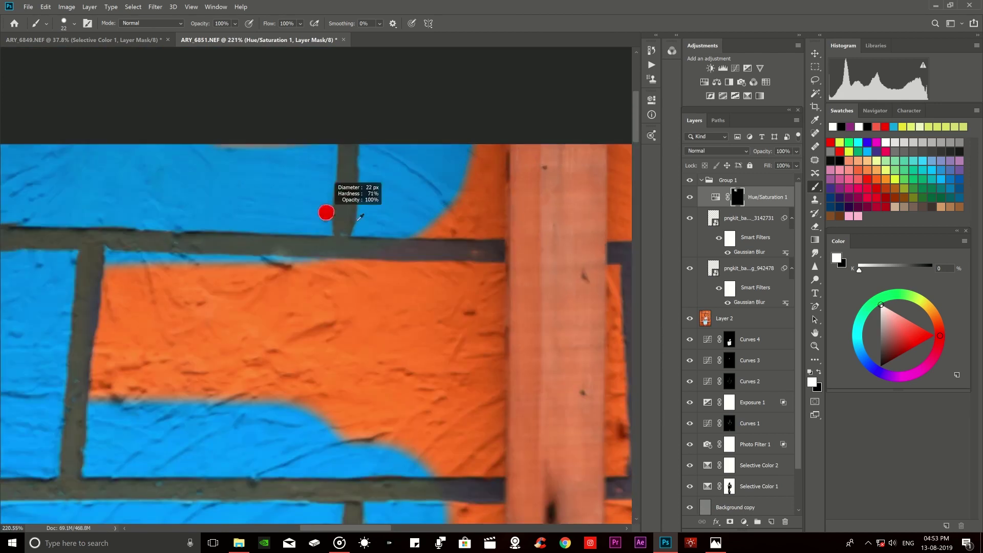
pyautogui.scroll(-2, 358, 221)
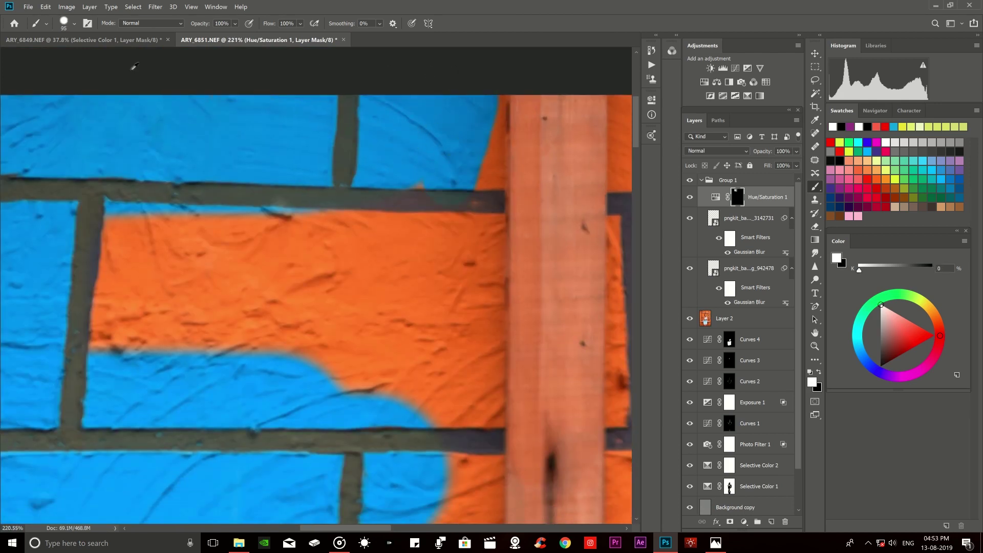
pyautogui.scroll(-2, 201, 177)
pyautogui.moveTo(205, 194)
pyautogui.mouseDown()
pyautogui.moveTo(287, 245)
pyautogui.moveTo(328, 215)
pyautogui.mouseUp()
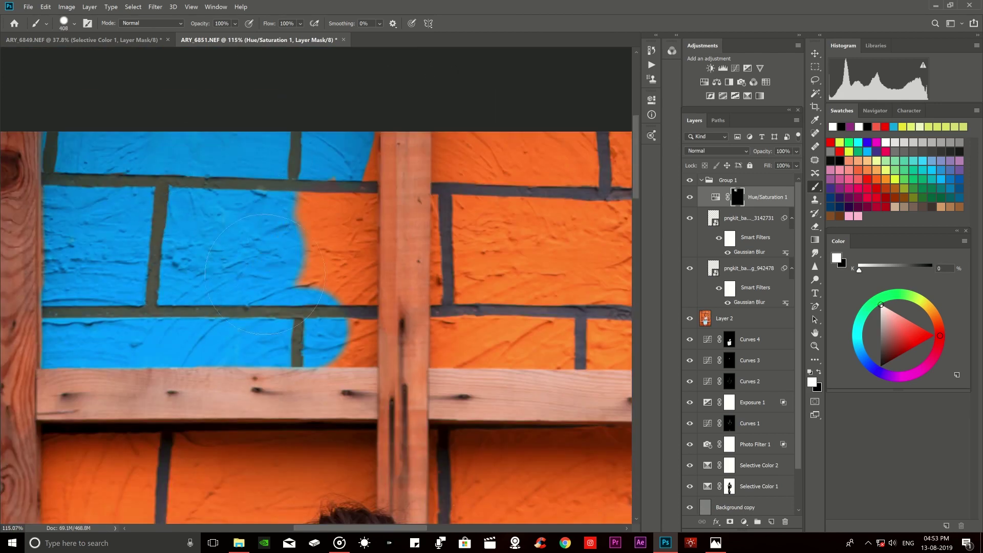
pyautogui.scroll(2, 309, 176)
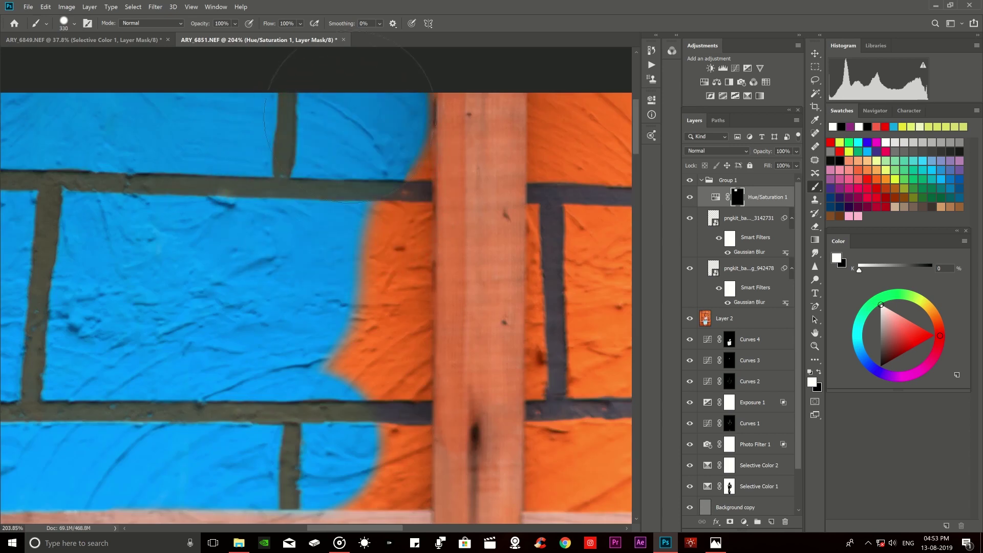
pyautogui.moveTo(345, 157)
pyautogui.mouseDown()
pyautogui.moveTo(389, 235)
pyautogui.moveTo(379, 287)
pyautogui.mouseUp()
pyautogui.scroll(-2, 356, 174)
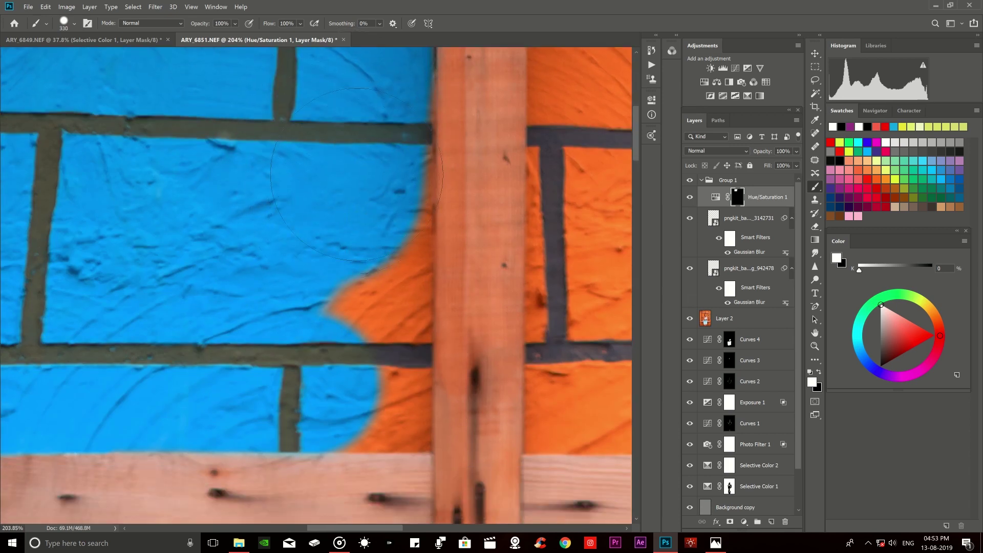
pyautogui.moveTo(343, 152)
pyautogui.mouseDown()
pyautogui.moveTo(374, 266)
pyautogui.moveTo(340, 312)
pyautogui.mouseUp()
pyautogui.scroll(2, 340, 312)
# With a smaller brush, turn the orange beside the post and the remaining patch blue.
pyautogui.press('x')
pyautogui.moveTo(338, 219); pyautogui.dragTo(307, 219)
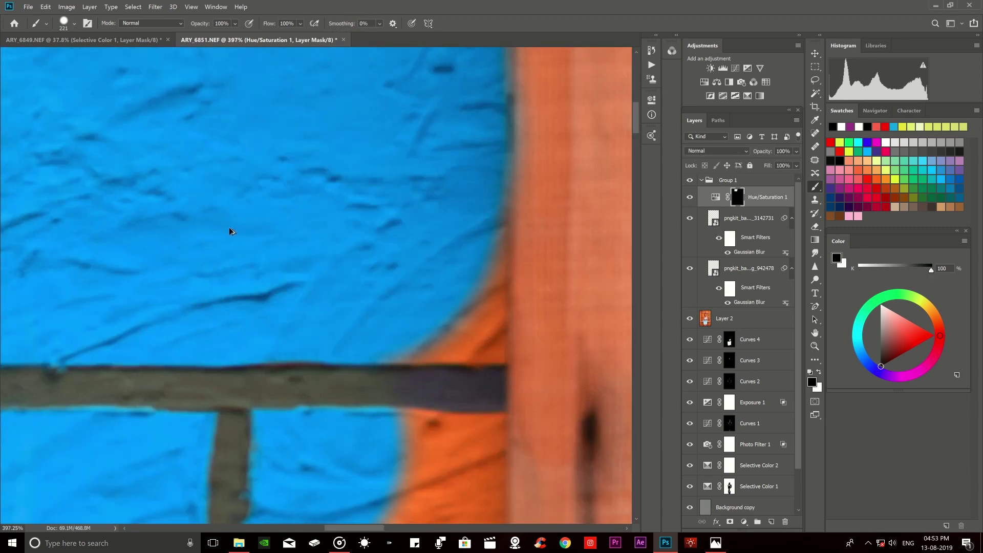
pyautogui.scroll(-2, 233, 234)
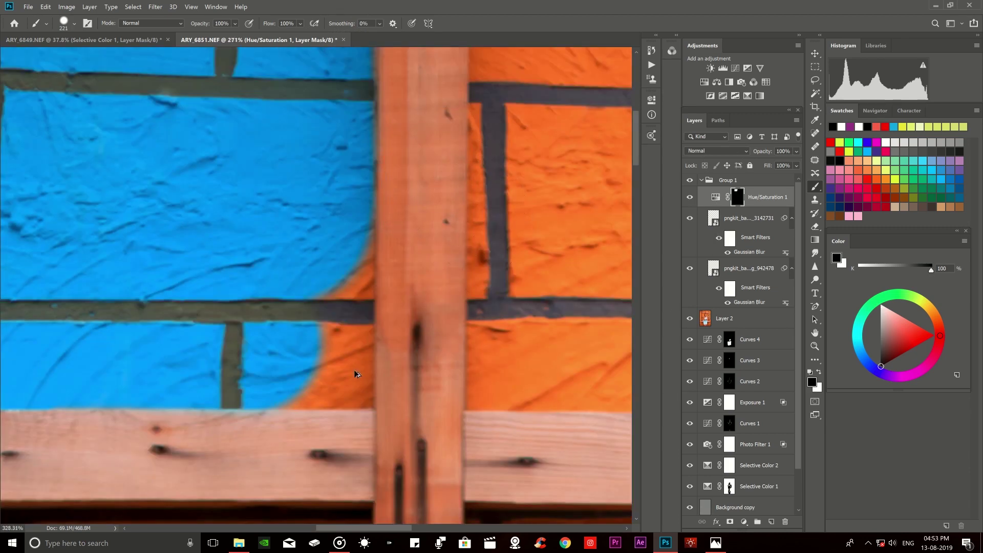
pyautogui.scroll(2, 357, 373)
pyautogui.moveTo(422, 301); pyautogui.dragTo(358, 302)
pyautogui.press('x')
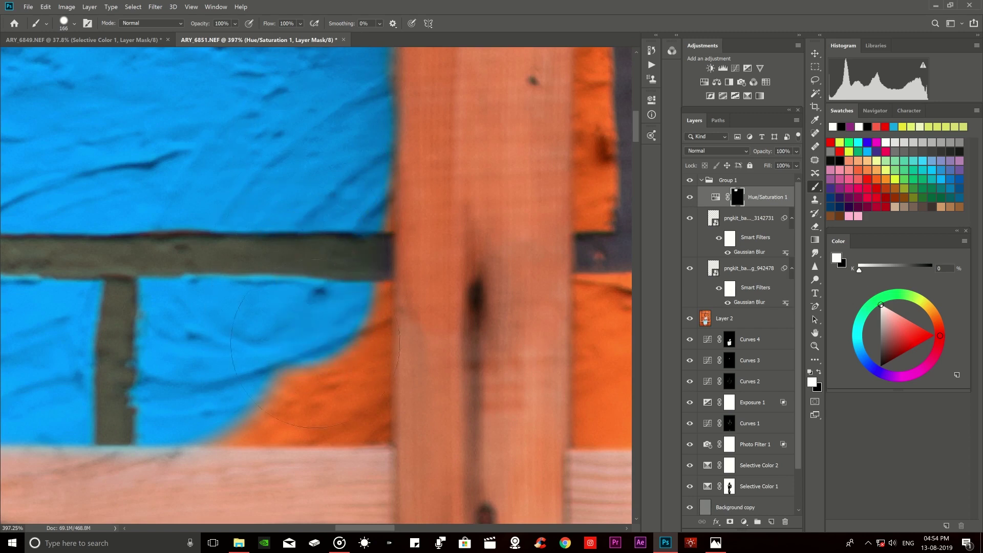
pyautogui.scroll(-1, 312, 286)
pyautogui.scroll(-2, 313, 286)
pyautogui.scroll(2, 369, 285)
pyautogui.moveTo(433, 153); pyautogui.dragTo(358, 154)
pyautogui.moveTo(366, 98); pyautogui.dragTo(351, 264)
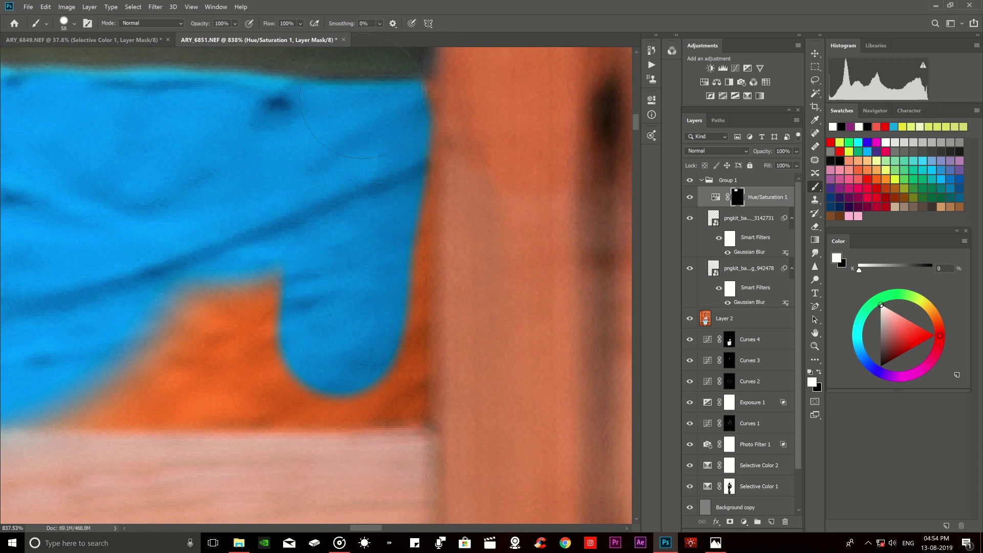
pyautogui.moveTo(369, 92)
pyautogui.mouseDown()
pyautogui.moveTo(205, 318)
pyautogui.moveTo(153, 348)
pyautogui.moveTo(215, 379)
pyautogui.moveTo(251, 363)
pyautogui.mouseUp()
# Cover the orange bump along the bottom and the post's edge in blue.
pyautogui.moveTo(81, 367); pyautogui.dragTo(323, 365)
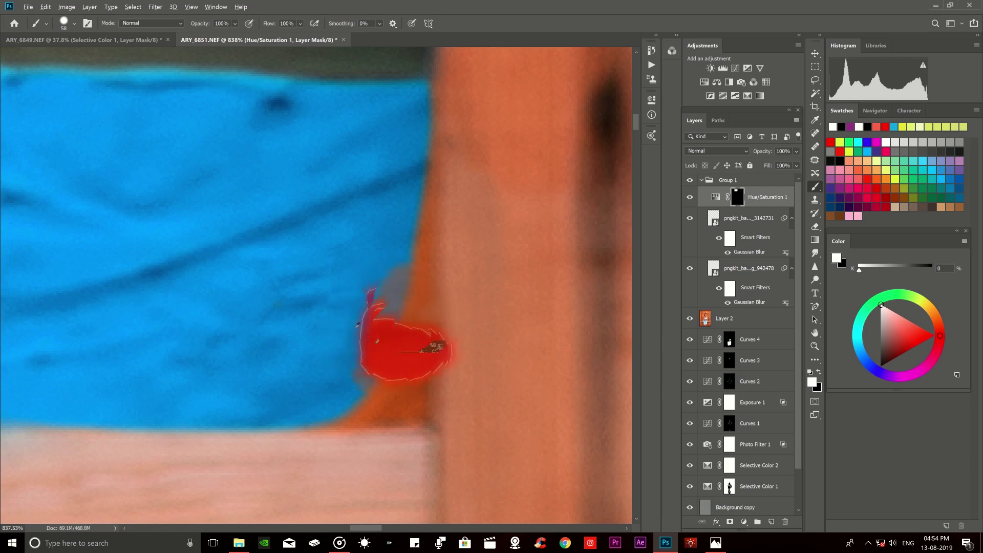
pyautogui.moveTo(384, 152); pyautogui.dragTo(374, 374)
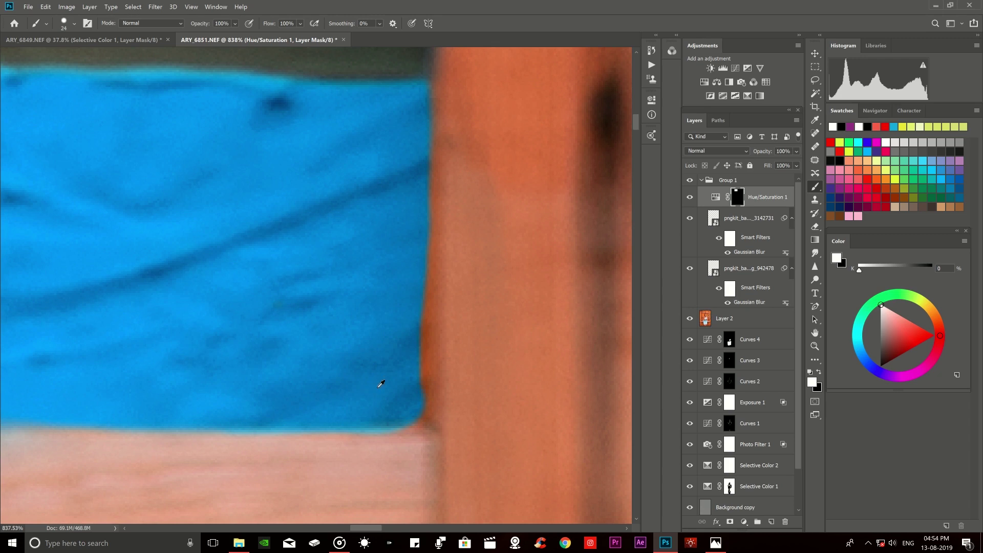
pyautogui.scroll(-2, 402, 53)
pyautogui.press('x')
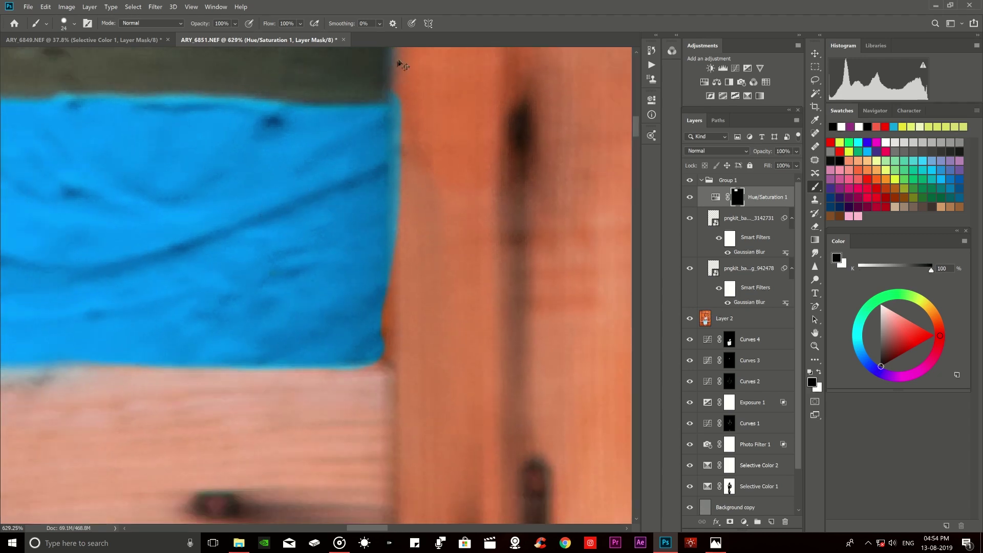
pyautogui.scroll(1, 394, 136)
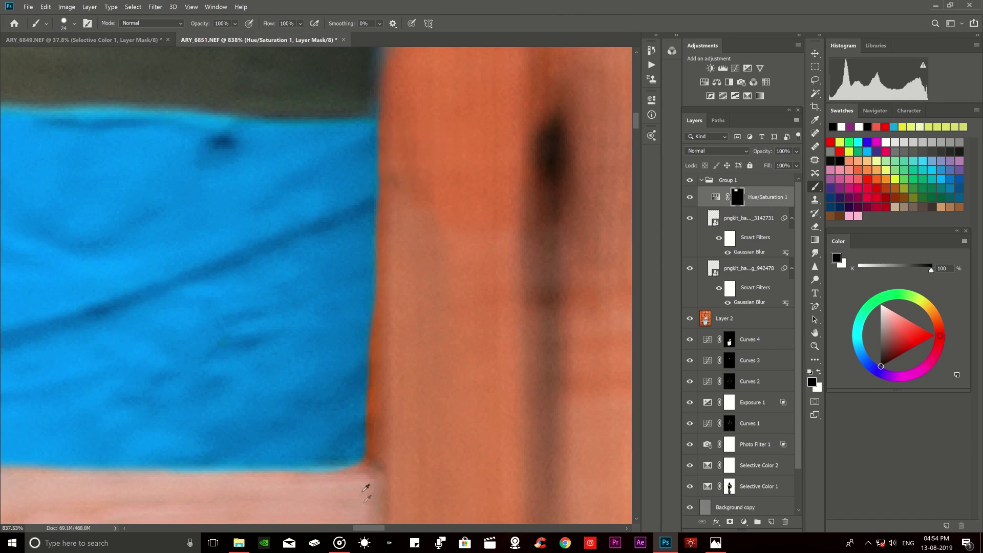
pyautogui.scroll(-5, 362, 170)
pyautogui.scroll(-5, 396, 168)
pyautogui.scroll(-3, 393, 169)
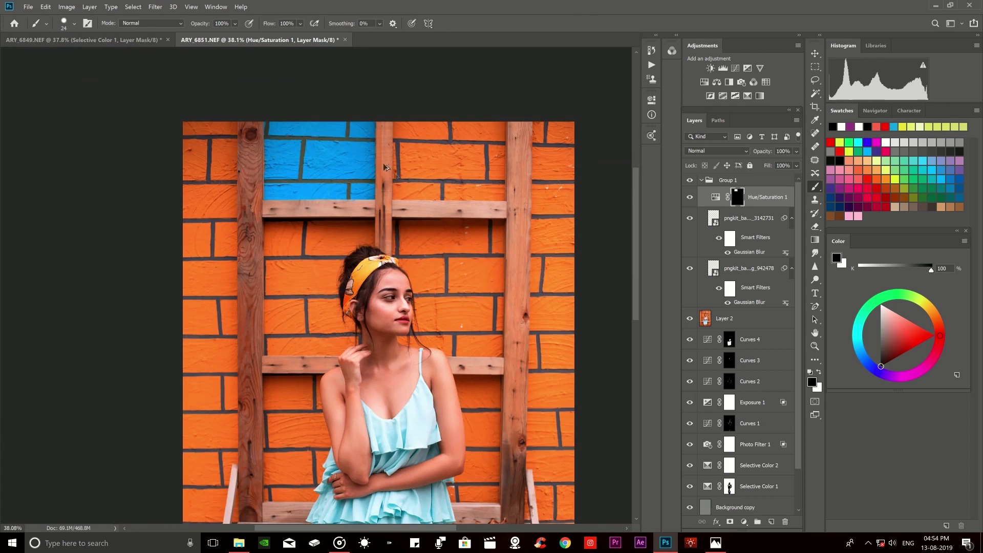
# Paint the bricks between the woman's arm and the wooden post blue.
pyautogui.scroll(-3, 394, 164)
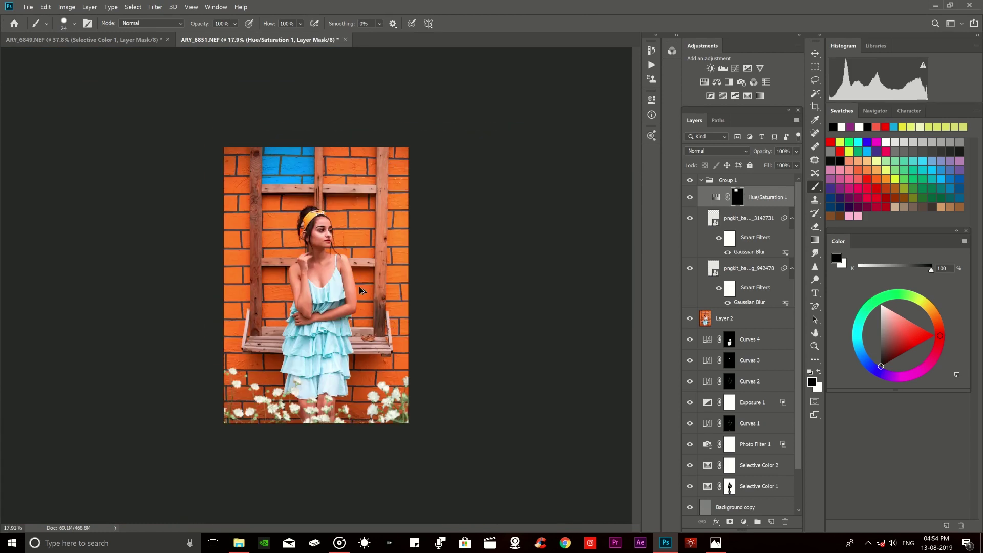
pyautogui.scroll(4, 360, 290)
pyautogui.scroll(5, 358, 286)
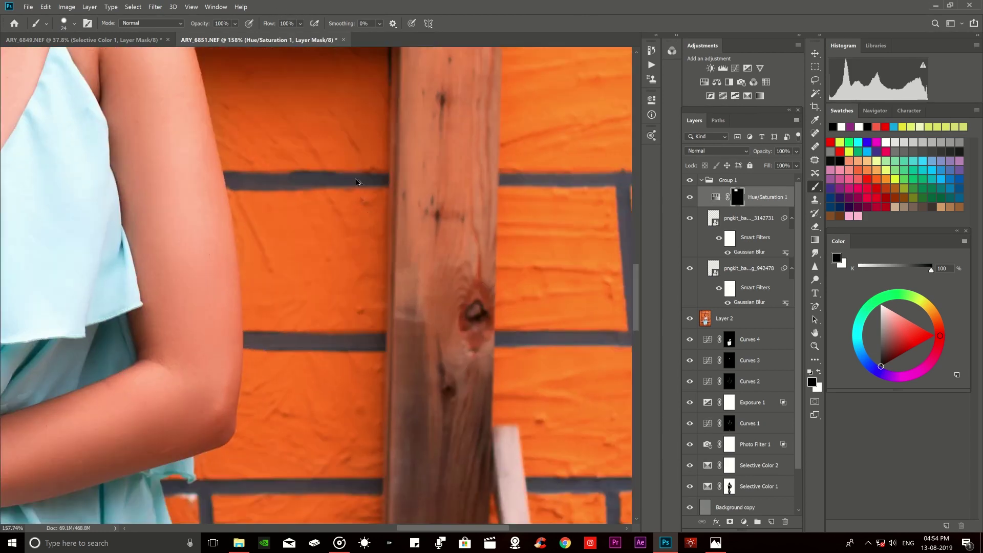
pyautogui.scroll(1, 307, 246)
pyautogui.scroll(1, 274, 212)
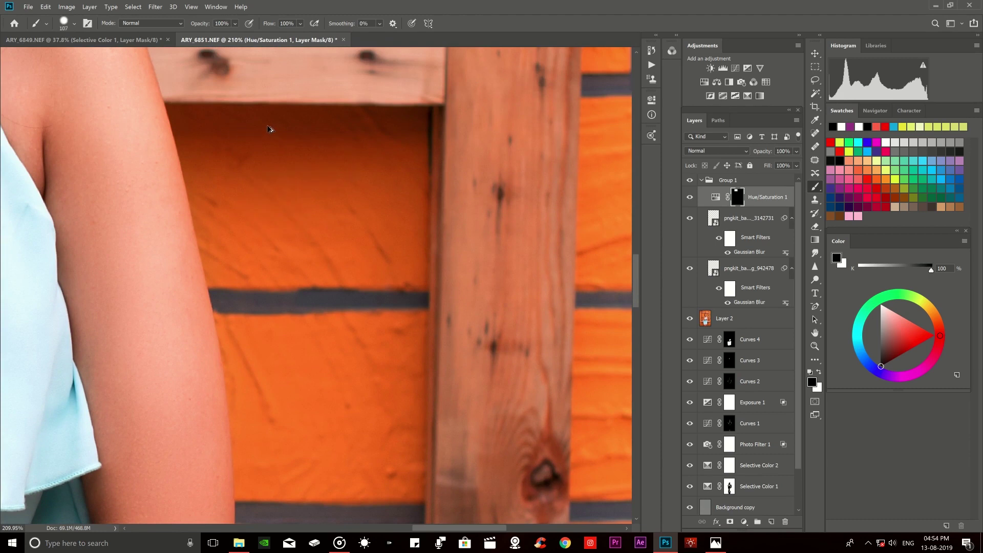
pyautogui.press('x')
pyautogui.moveTo(261, 134); pyautogui.dragTo(335, 151)
pyautogui.scroll(1, 351, 136)
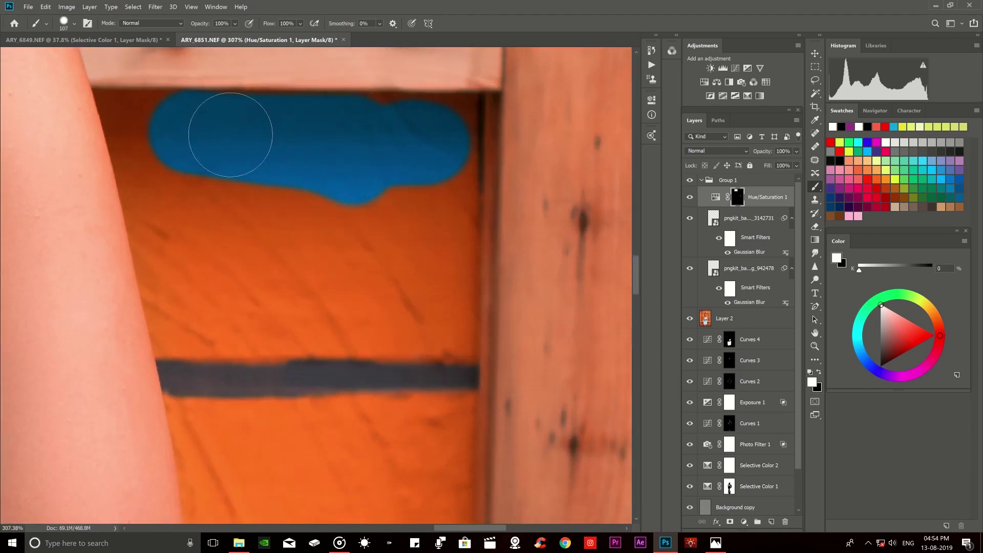
pyautogui.scroll(-4, 230, 131)
pyautogui.moveTo(258, 189); pyautogui.dragTo(297, 199)
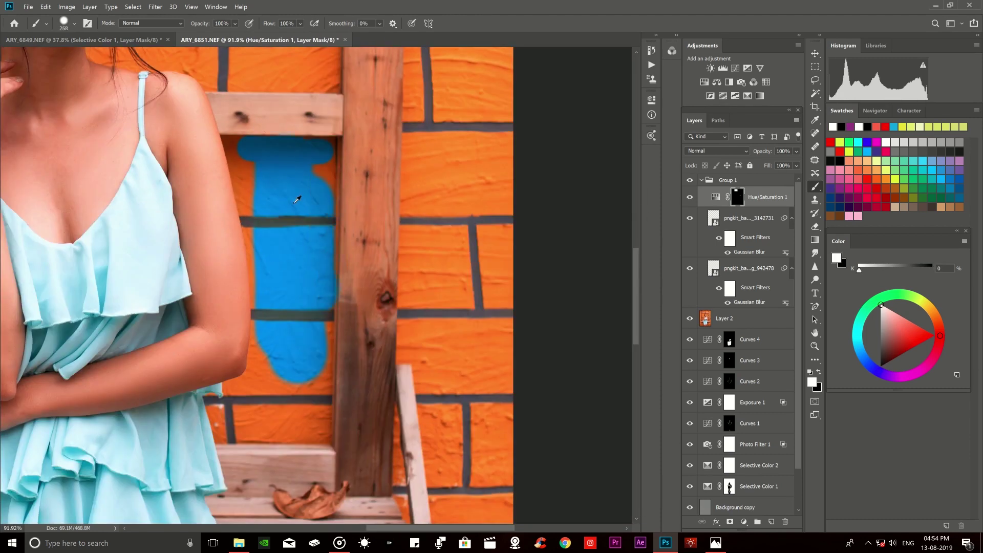
pyautogui.moveTo(240, 168)
pyautogui.mouseDown()
pyautogui.moveTo(255, 328)
pyautogui.moveTo(245, 389)
pyautogui.moveTo(270, 389)
pyautogui.moveTo(291, 334)
pyautogui.mouseUp()
# Paint black along the plank's top edge to remove the blue spill.
pyautogui.press('x')
pyautogui.scroll(3, 364, 280)
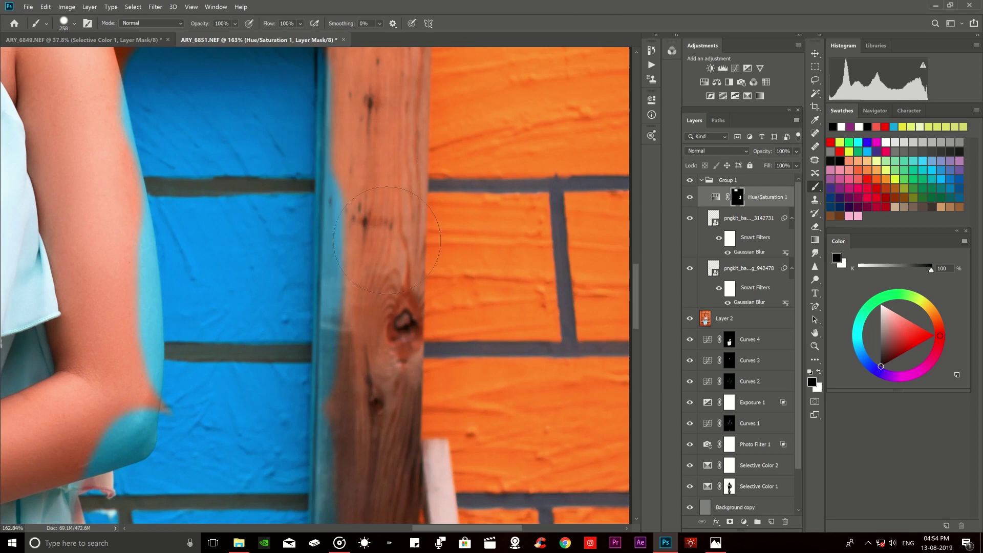
pyautogui.scroll(2, 385, 237)
pyautogui.keyDown('alt'); pyautogui.scroll(2, 377, 134); pyautogui.keyUp('alt')
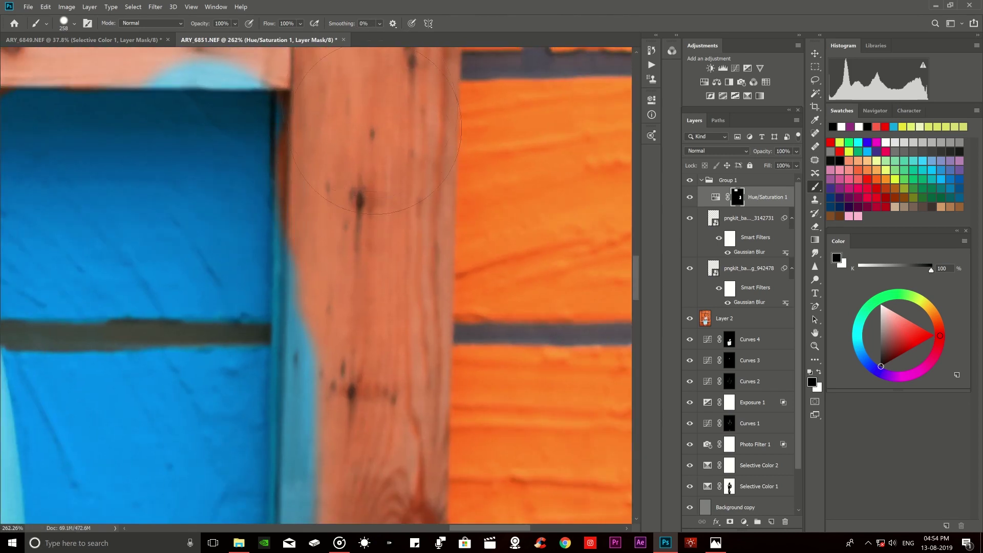
pyautogui.scroll(-2, 369, 134)
pyautogui.scroll(-2, 370, 121)
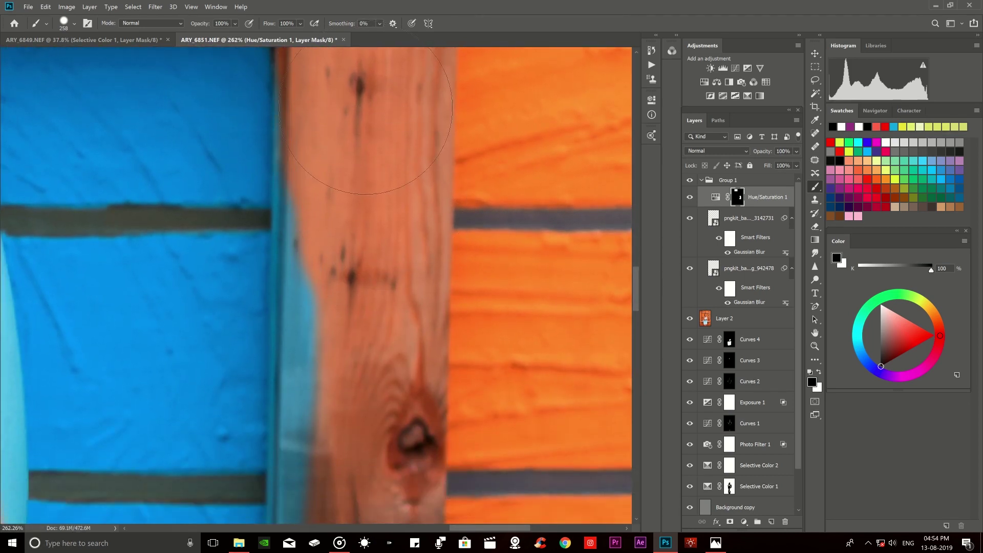
pyautogui.scroll(-2, 376, 132)
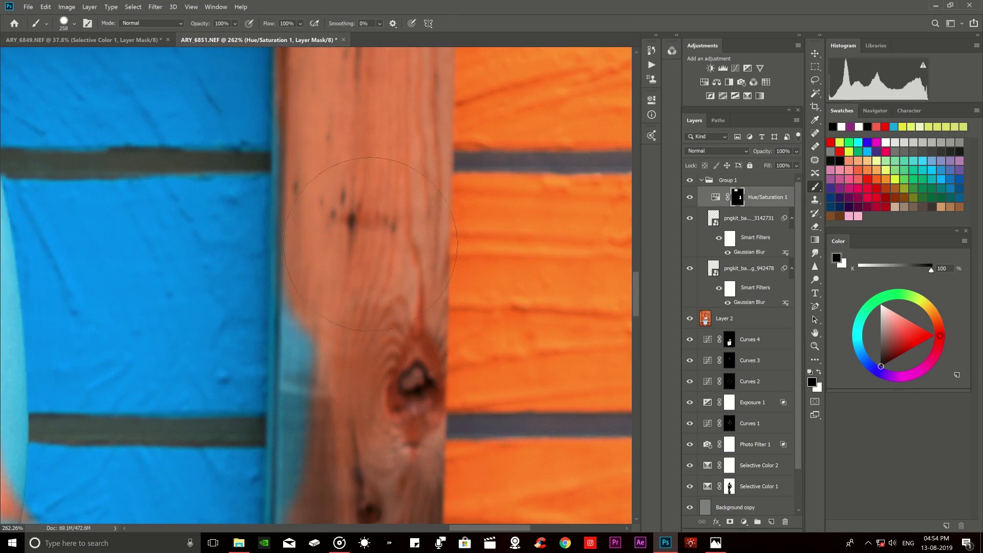
pyautogui.scroll(-2, 367, 256)
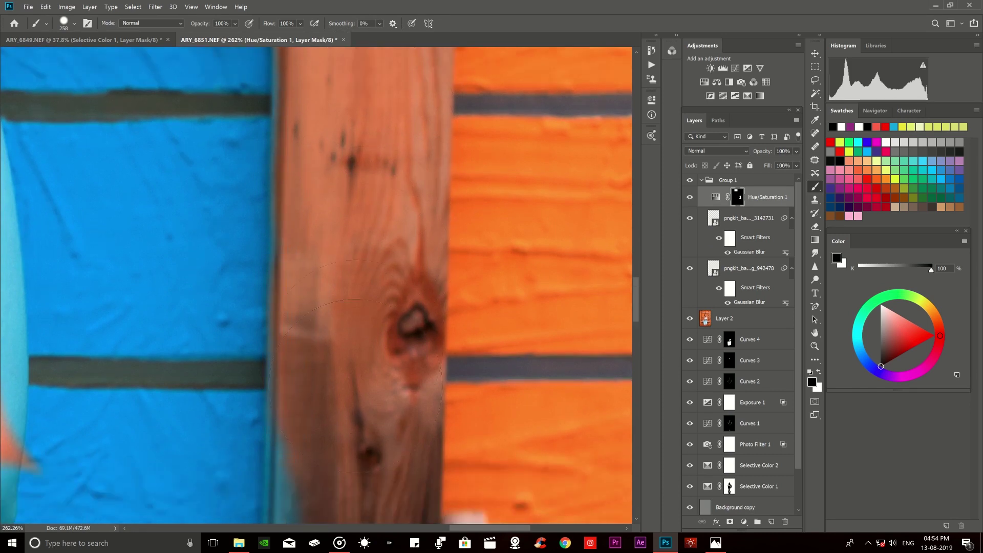
pyautogui.scroll(-2, 356, 385)
pyautogui.scroll(-4, 355, 394)
pyautogui.scroll(-1, 353, 401)
pyautogui.scroll(-1, 348, 410)
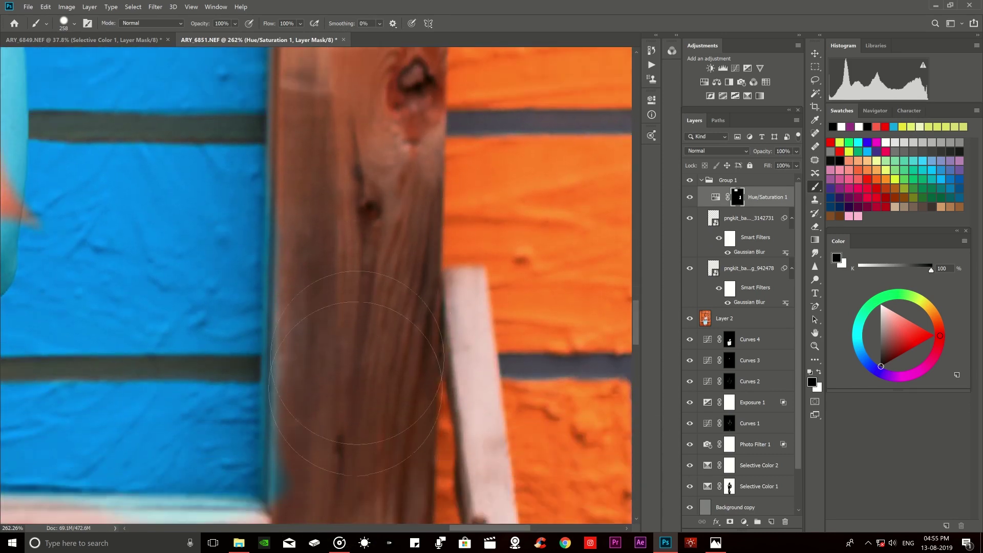
pyautogui.scroll(-2, 343, 397)
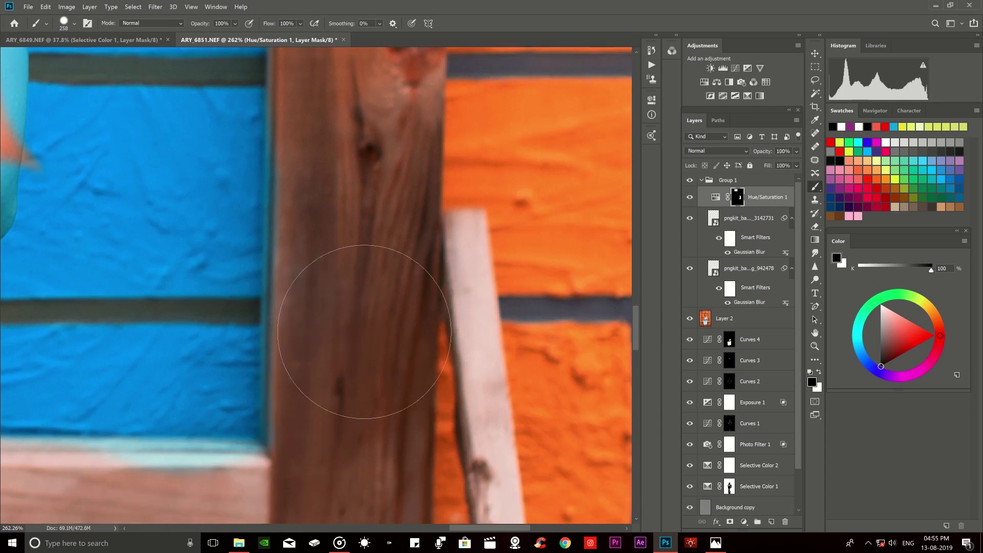
pyautogui.scroll(-5, 366, 322)
pyautogui.scroll(1, 154, 358)
pyautogui.scroll(3, 87, 394)
pyautogui.scroll(1, 197, 410)
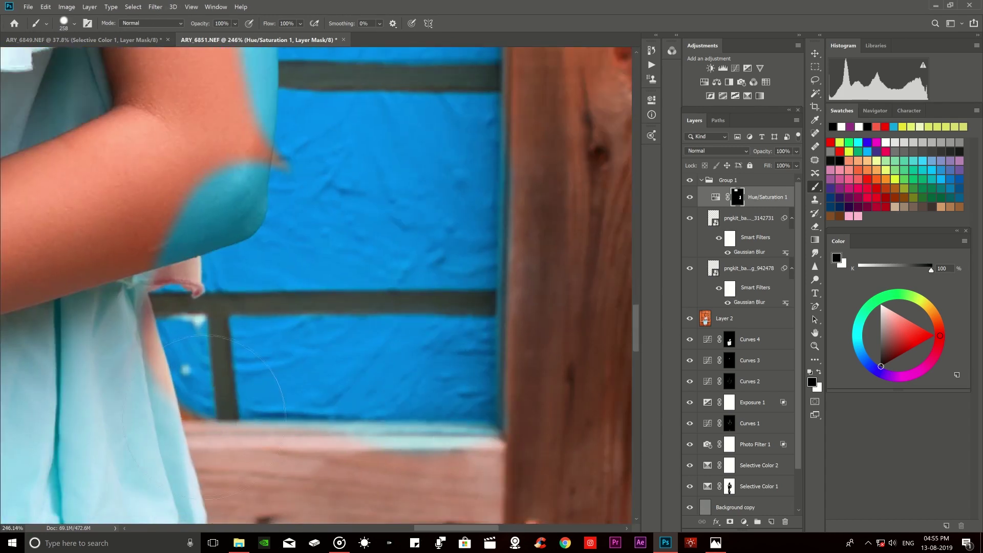
pyautogui.press('x')
pyautogui.moveTo(200, 404); pyautogui.dragTo(307, 445)
pyautogui.press('x')
pyautogui.moveTo(326, 518); pyautogui.dragTo(511, 512)
pyautogui.moveTo(512, 512)
pyautogui.mouseDown()
pyautogui.moveTo(153, 476)
pyautogui.moveTo(476, 530)
pyautogui.moveTo(473, 509)
pyautogui.mouseUp()
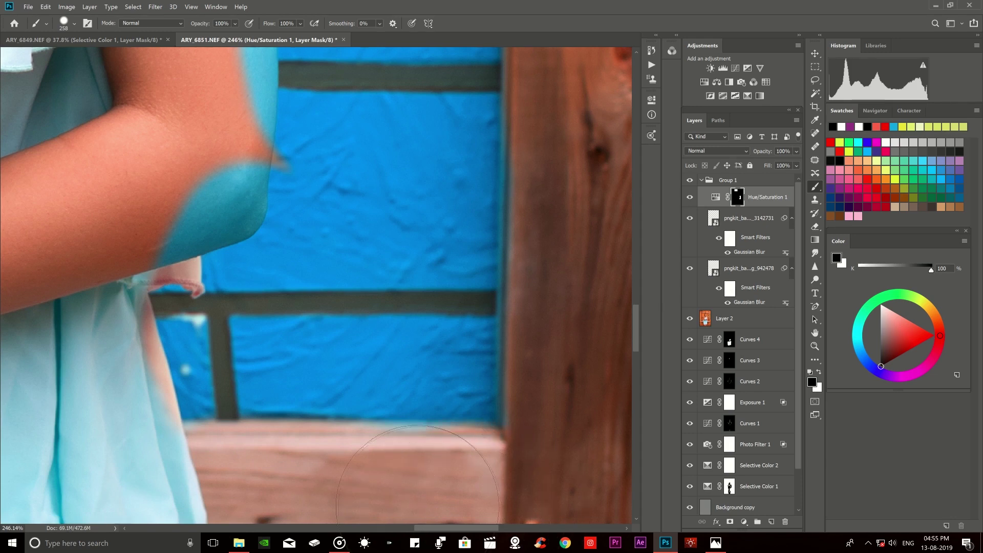
# Remove the blue tint from the upper arm, adjusting brush size and hardness.
pyautogui.click(183, 125)
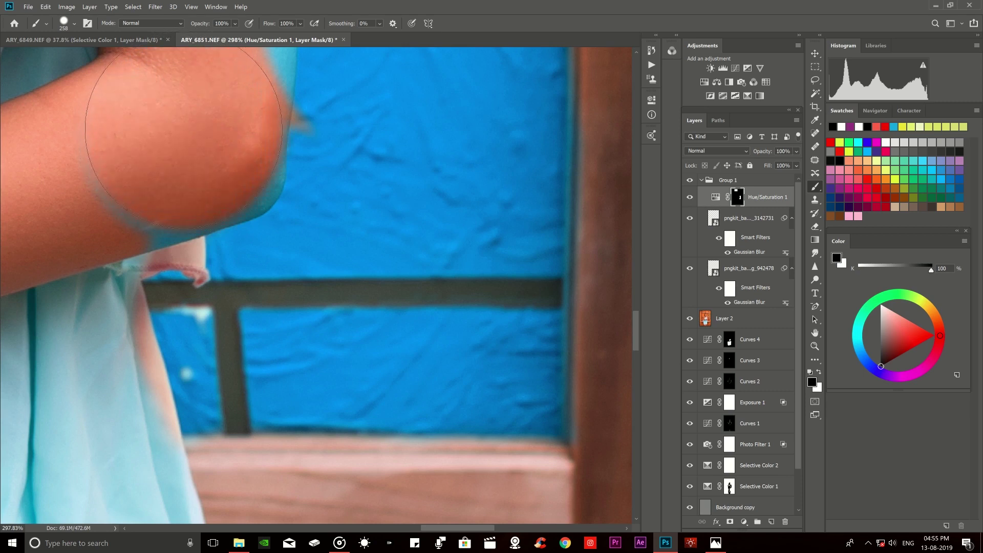
pyautogui.moveTo(188, 131); pyautogui.dragTo(191, 215)
pyautogui.scroll(2, 251, 155)
pyautogui.moveTo(250, 155); pyautogui.dragTo(192, 123)
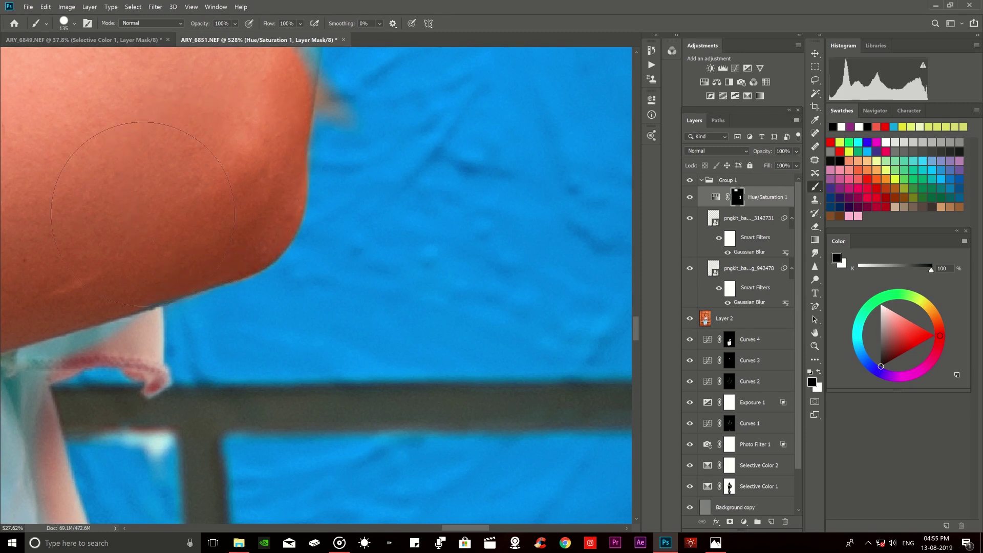
# Resize the brush and remove the blue fringe along the upper arm on the Hue/Saturation 1 mask.
pyautogui.scroll(-5, 176, 185)
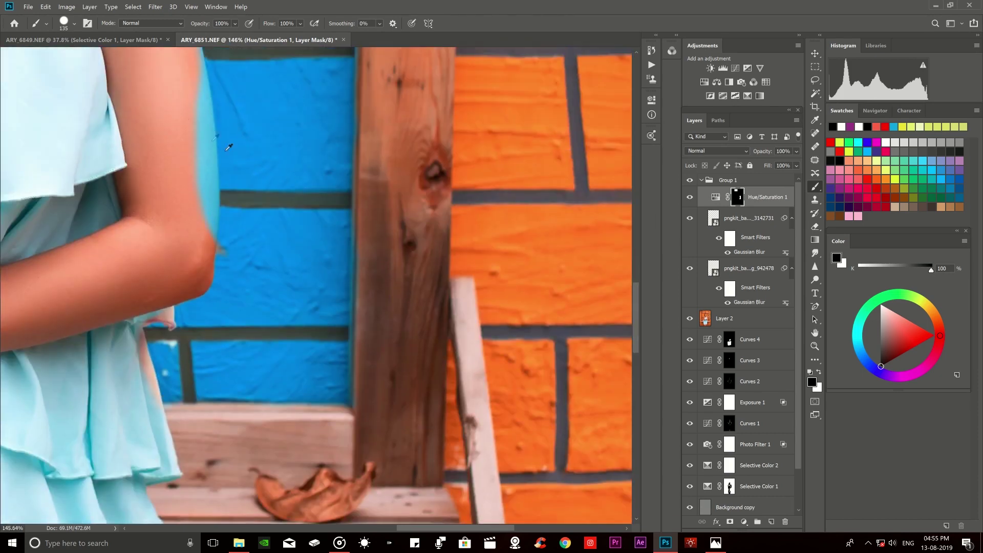
pyautogui.scroll(1, 170, 164)
pyautogui.scroll(3, 244, 203)
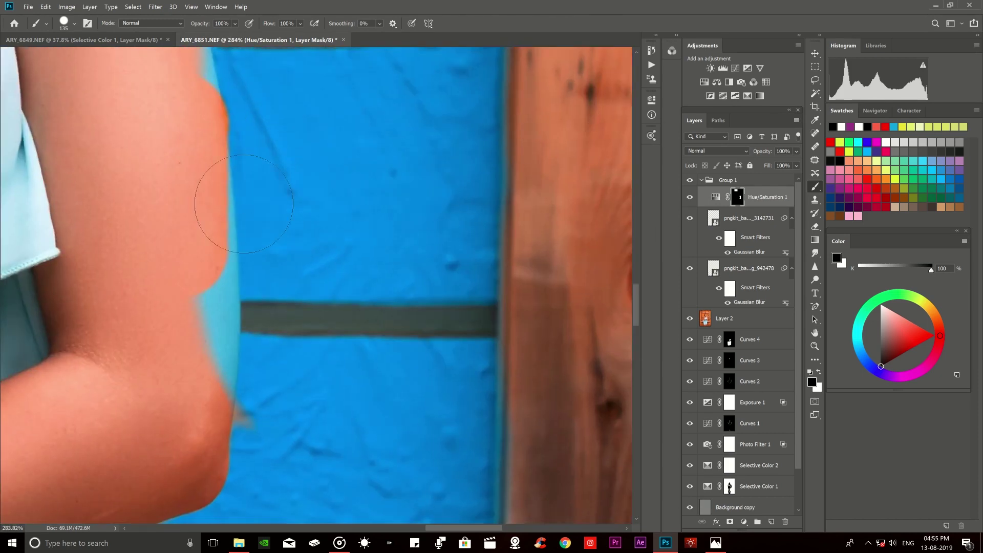
pyautogui.moveTo(229, 180)
pyautogui.mouseDown()
pyautogui.moveTo(173, 118)
pyautogui.moveTo(174, 363)
pyautogui.mouseUp()
pyautogui.moveTo(200, 256); pyautogui.dragTo(194, 108)
pyautogui.scroll(3, 193, 109)
# Touch up the mask below the orange patch, alternating white and black strokes.
pyautogui.press('x')
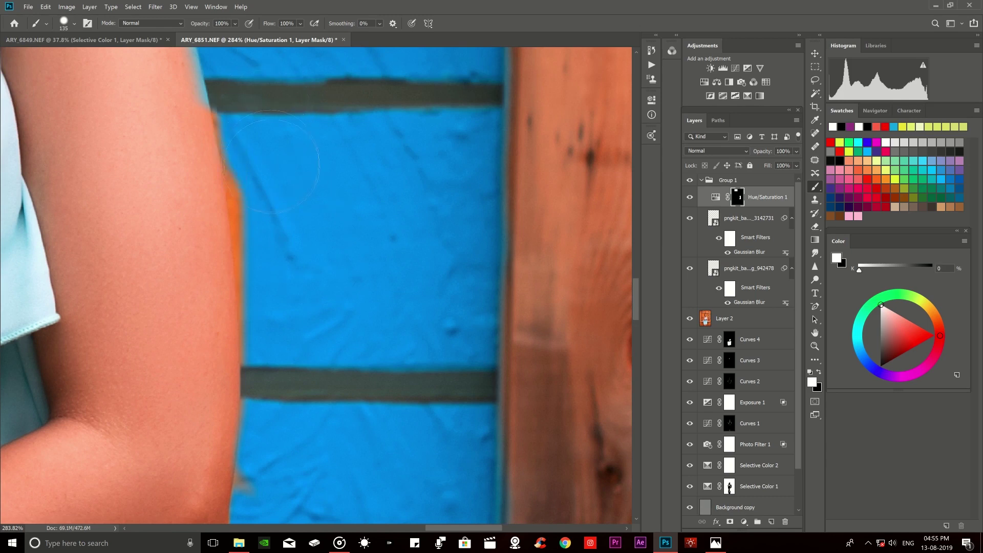
pyautogui.scroll(-2, 295, 244)
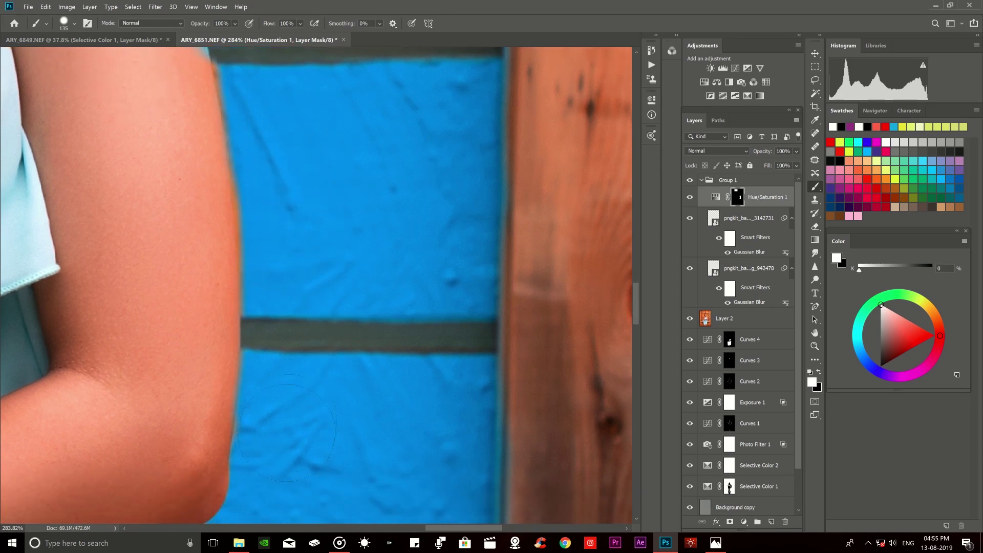
pyautogui.scroll(3, 287, 432)
pyautogui.scroll(2, 287, 432)
pyautogui.press('x')
pyautogui.moveTo(277, 273); pyautogui.dragTo(283, 342)
pyautogui.press('x')
# Paint white over the orange patch so the bricks turn blue up to the top beam.
pyautogui.click(279, 240)
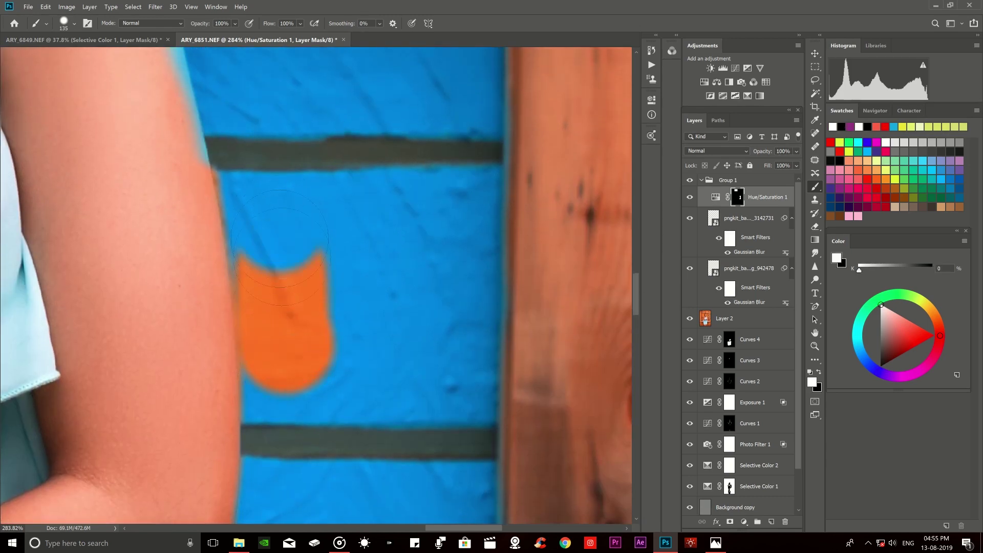
pyautogui.moveTo(280, 239); pyautogui.dragTo(295, 374)
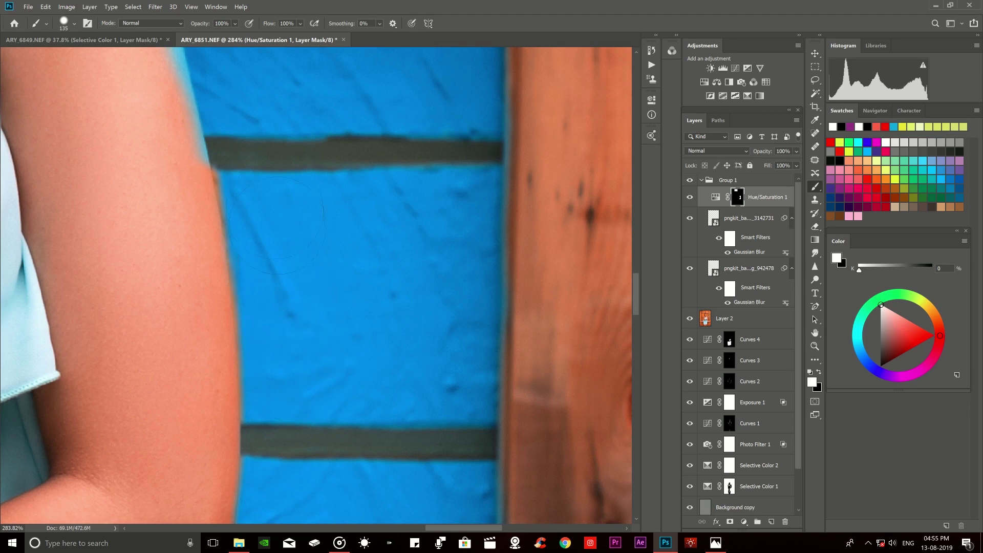
pyautogui.scroll(3, 277, 225)
pyautogui.scroll(1, 277, 225)
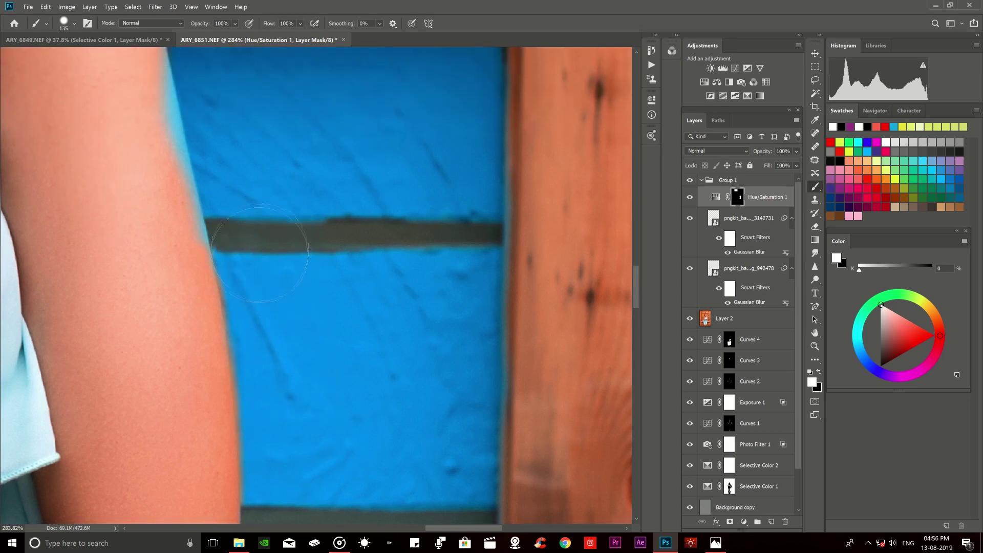
pyautogui.scroll(3, 260, 255)
pyautogui.scroll(1, 259, 255)
pyautogui.press('x')
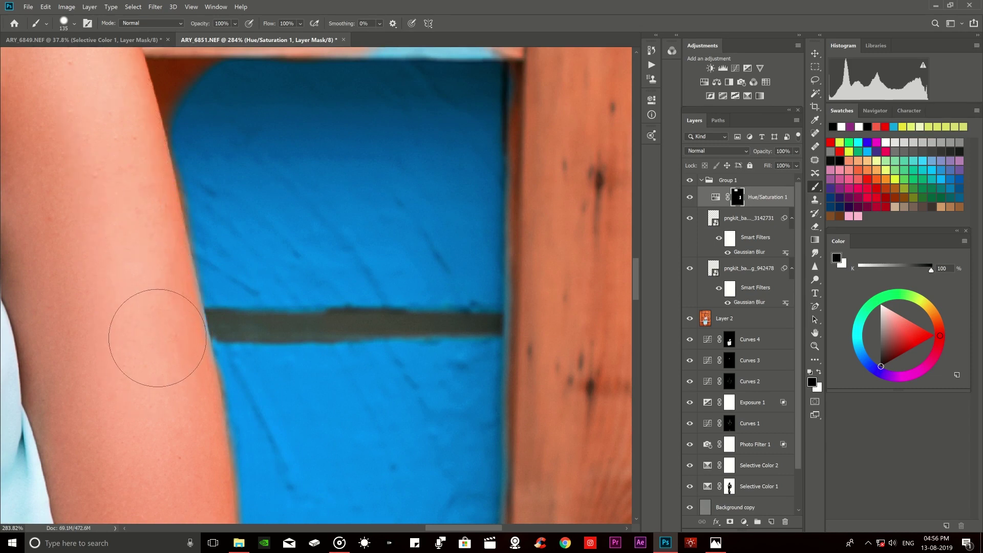
pyautogui.press('x')
pyautogui.scroll(5, 133, 256)
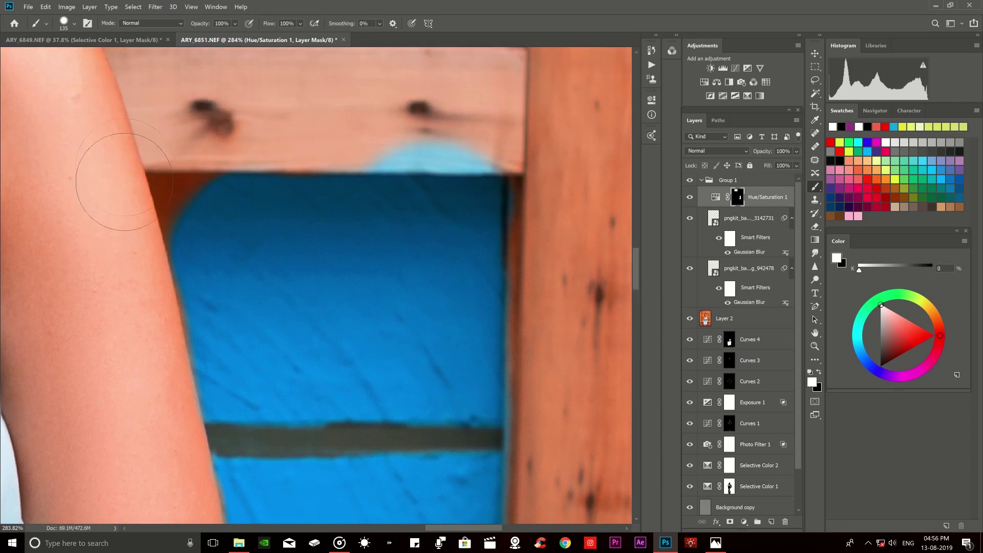
# Shrink the brush to a tiny size and extend the blue along the panel's top edge.
pyautogui.scroll(4, 124, 182)
pyautogui.moveTo(395, 209); pyautogui.dragTo(301, 168)
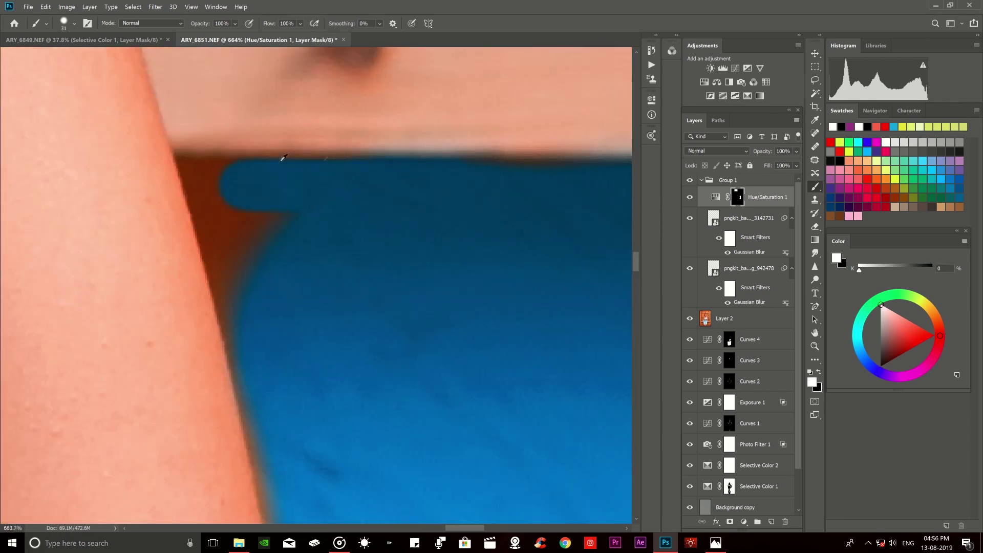
pyautogui.scroll(1, 181, 159)
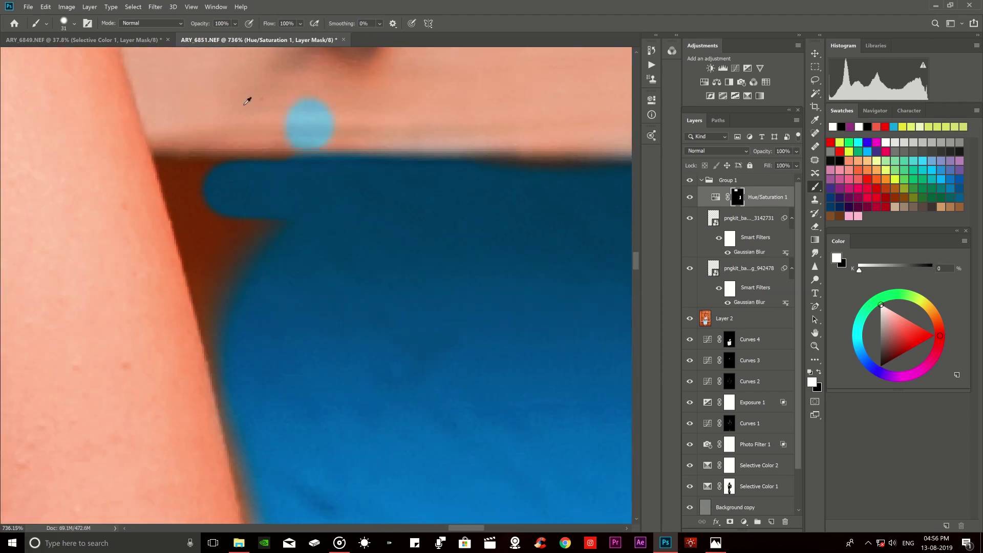
pyautogui.press('x')
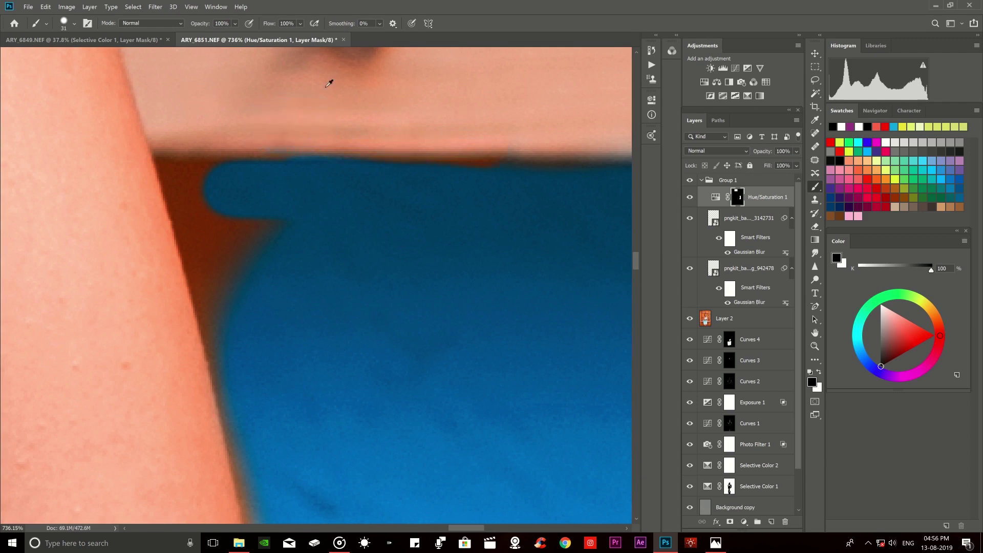
pyautogui.press('x')
pyautogui.scroll(5, 215, 204)
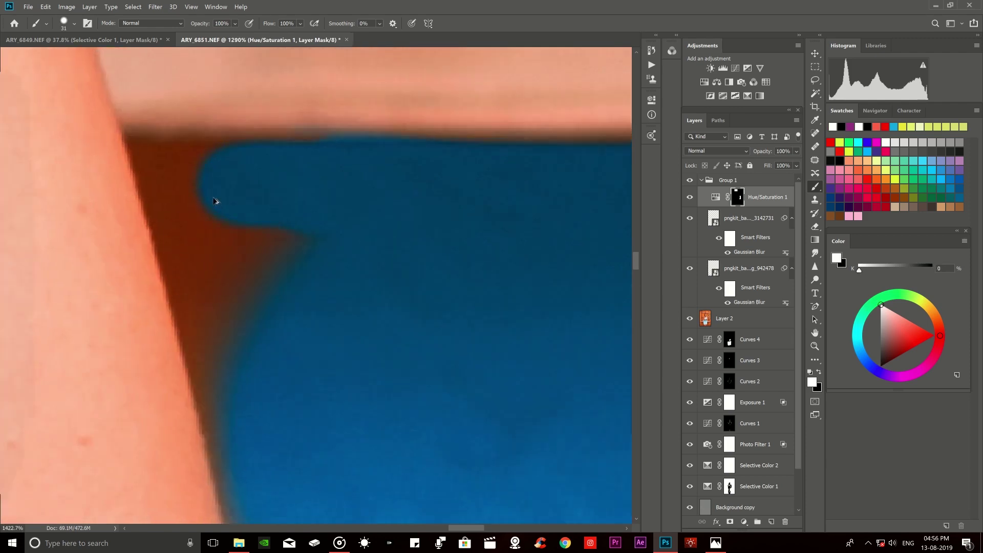
pyautogui.moveTo(147, 143); pyautogui.dragTo(53, 136)
pyautogui.scroll(5, 119, 121)
pyautogui.moveTo(149, 134); pyautogui.dragTo(314, 144)
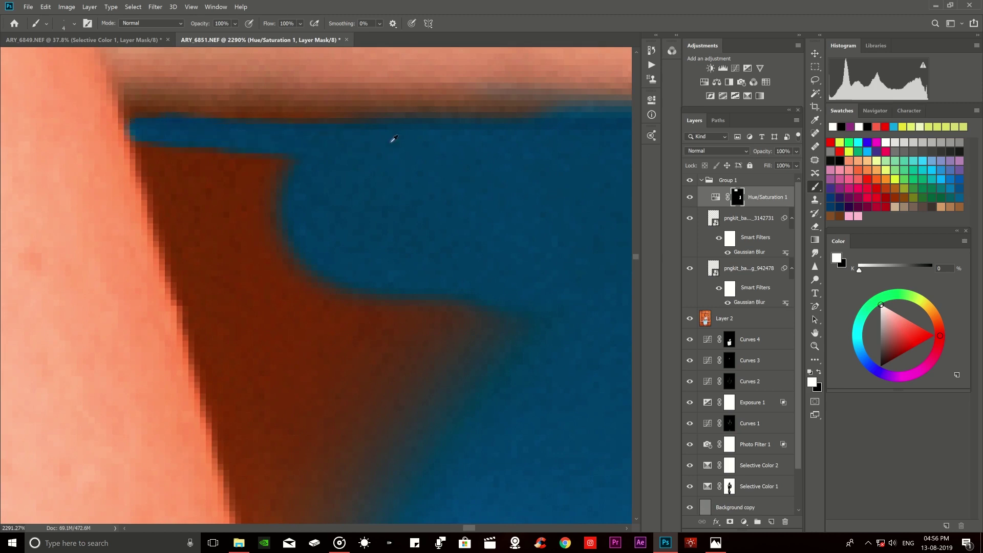
# Paint black to clean the light-blue spill off the beam's lower edge, then zoom out.
pyautogui.scroll(-3, 211, 208)
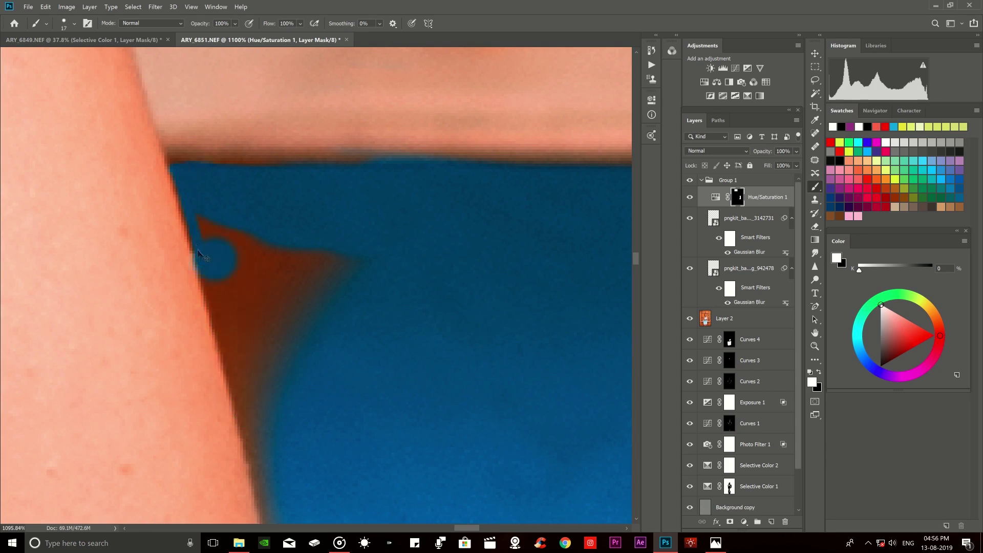
pyautogui.scroll(-3, 255, 344)
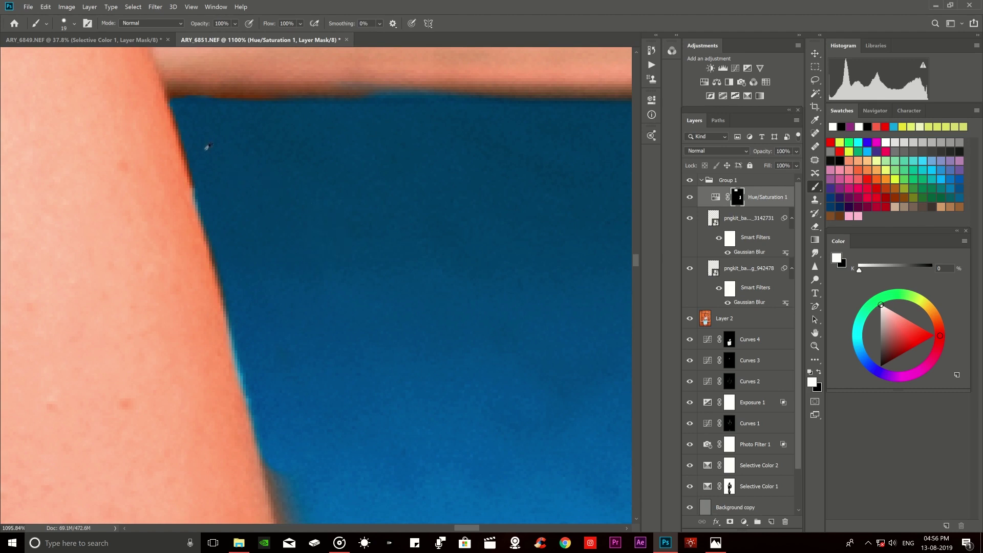
pyautogui.scroll(-3, 198, 167)
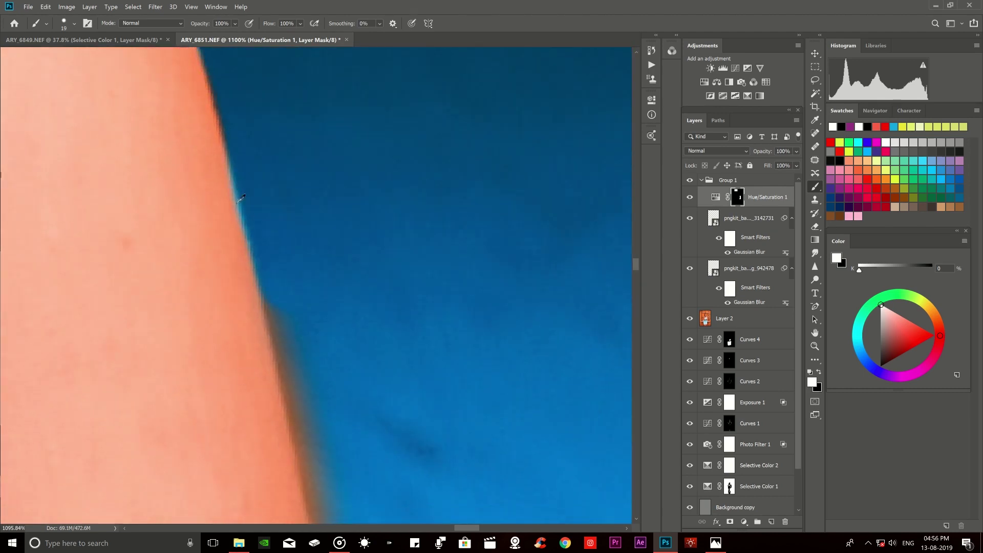
pyautogui.scroll(-3, 289, 292)
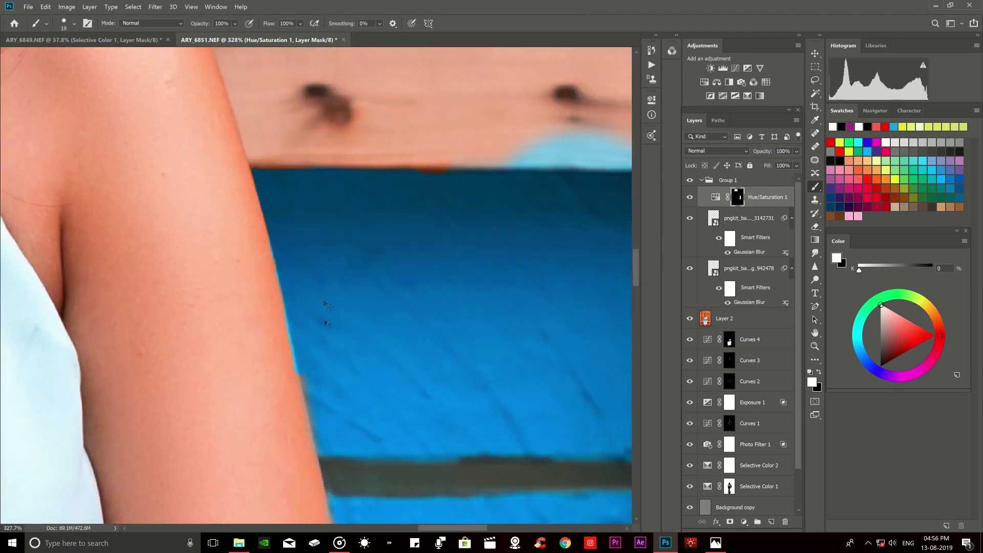
pyautogui.scroll(4, 248, 329)
pyautogui.press('x')
pyautogui.scroll(-2, 229, 319)
pyautogui.scroll(-2, 184, 246)
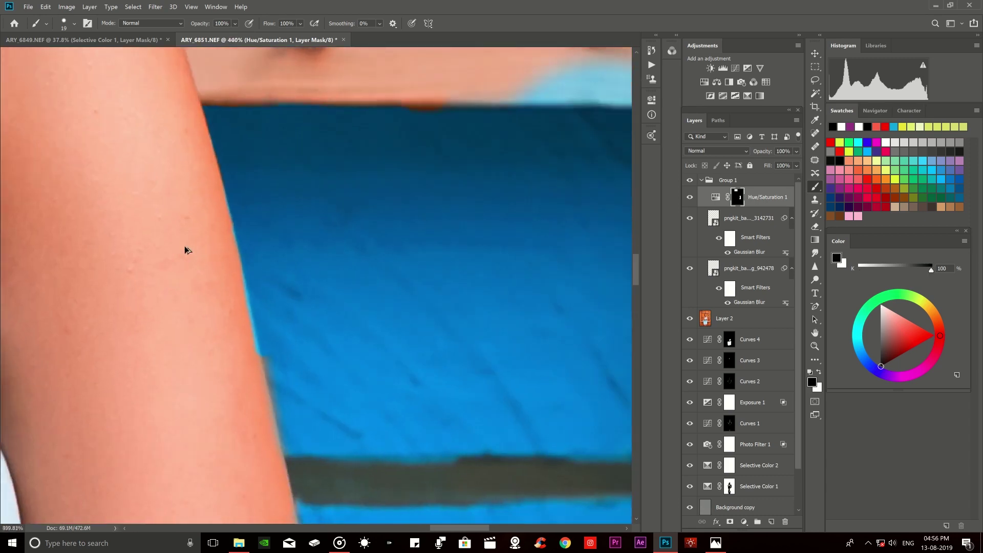
pyautogui.scroll(2, 220, 182)
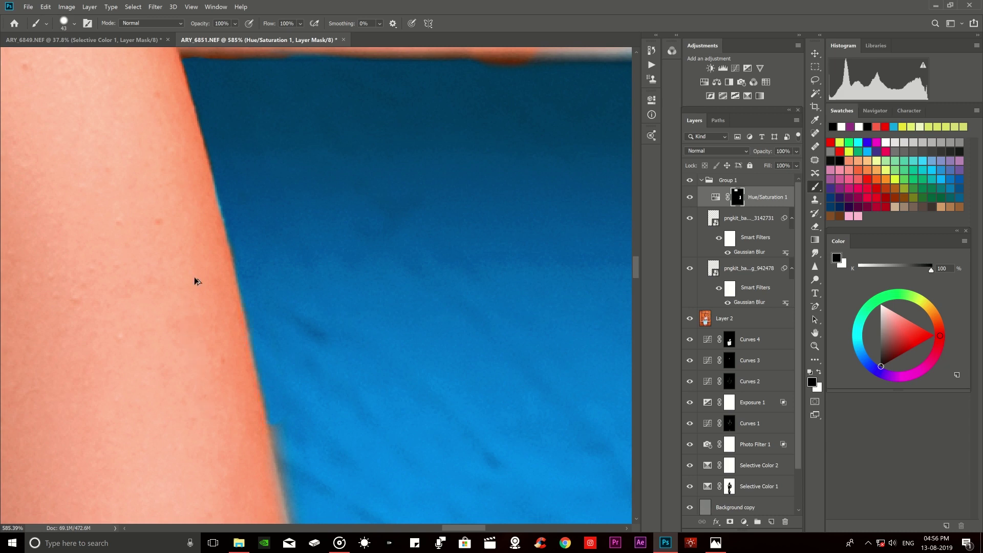
pyautogui.scroll(-3, 194, 280)
pyautogui.scroll(3, 500, 123)
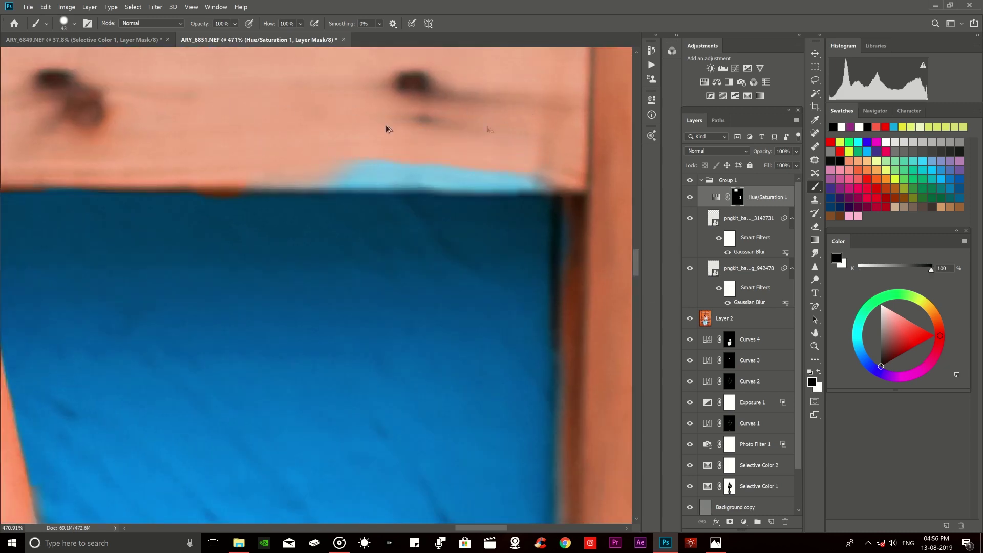
pyautogui.press('x')
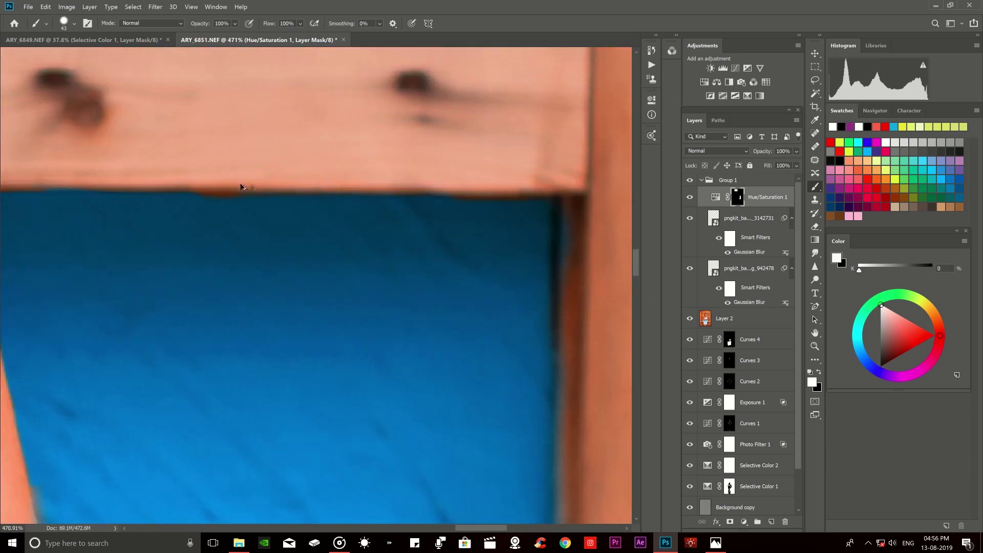
pyautogui.scroll(-5, 250, 202)
pyautogui.scroll(-5, 378, 219)
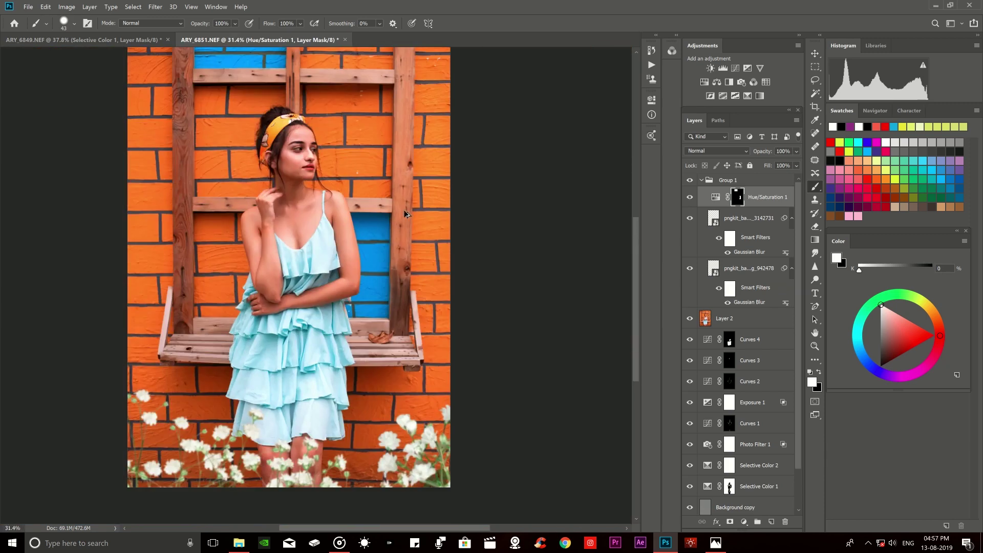
# Add a second Hue/Saturation adjustment with the Yellows hue shifted to -175.
pyautogui.scroll(-2, 428, 302)
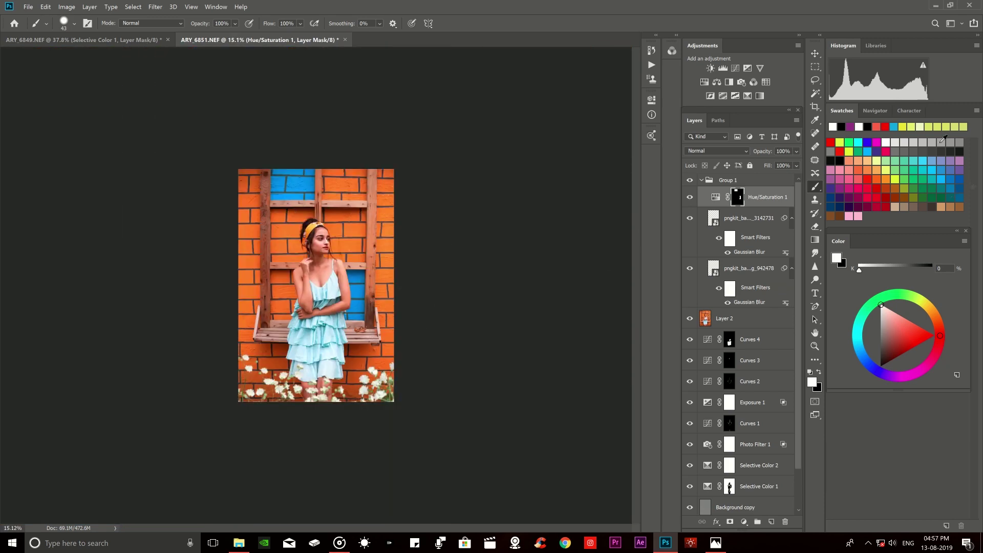
pyautogui.click(712, 85)
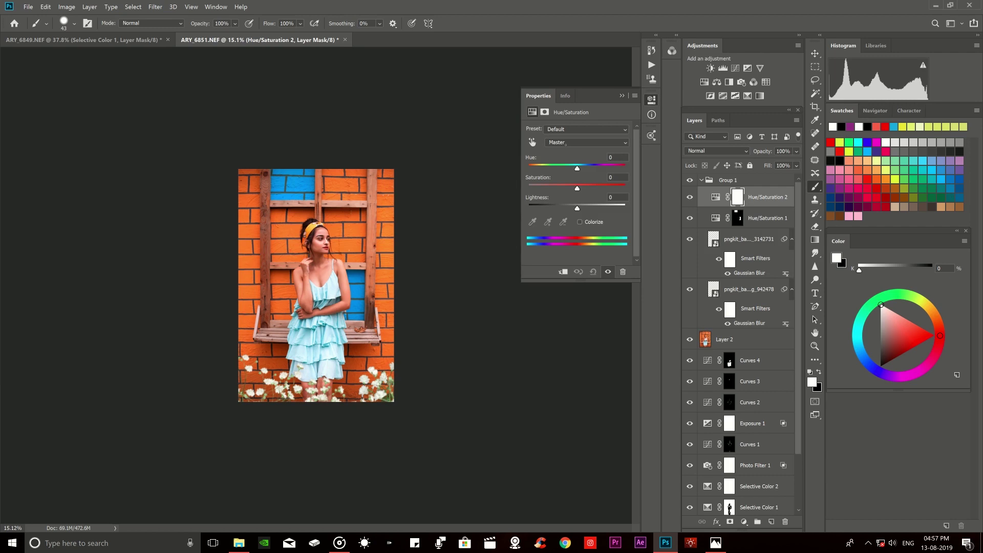
pyautogui.click(565, 143)
pyautogui.click(585, 176)
pyautogui.moveTo(577, 168); pyautogui.dragTo(529, 168)
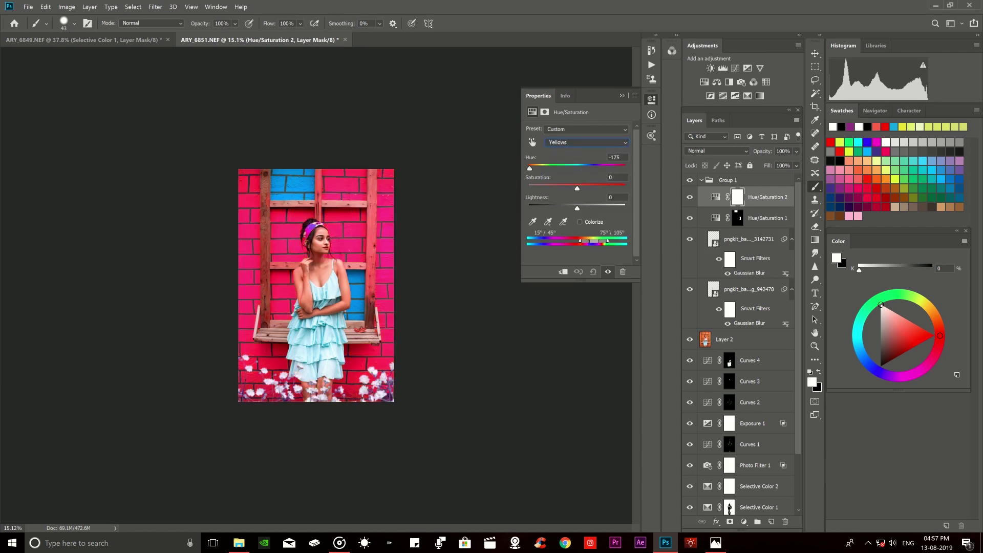
# Set the Hue/Saturation 2 Master hue to +24 so the wall turns red, and target its mask.
pyautogui.click(721, 339)
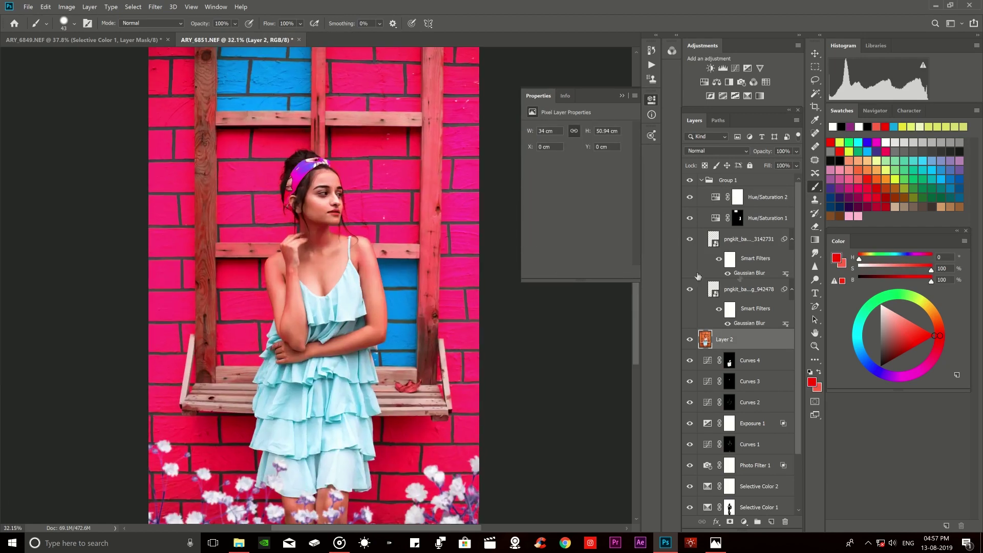
pyautogui.scroll(3, 318, 236)
pyautogui.click(704, 204)
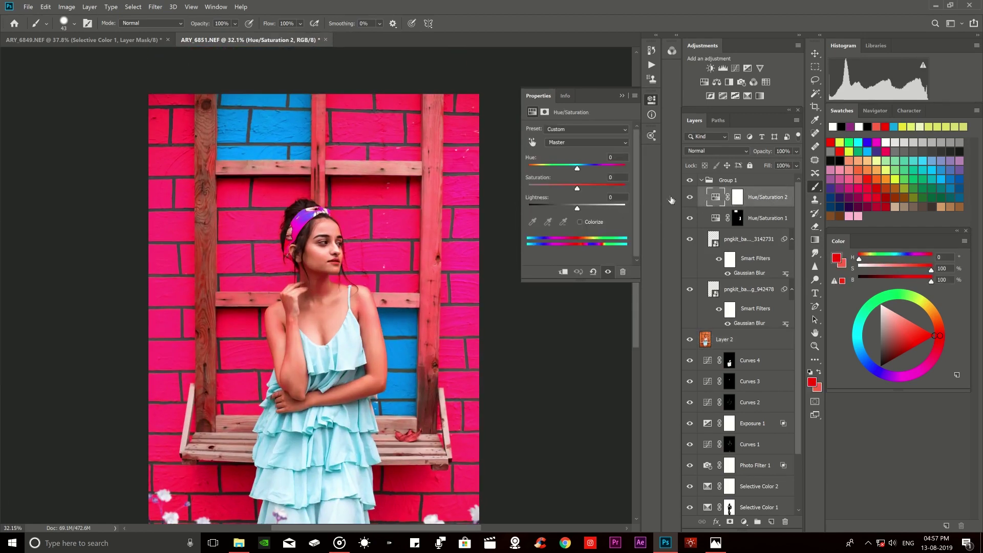
pyautogui.moveTo(584, 174)
pyautogui.mouseDown()
pyautogui.moveTo(690, 177)
pyautogui.moveTo(579, 171)
pyautogui.moveTo(603, 171)
pyautogui.moveTo(589, 170)
pyautogui.mouseUp()
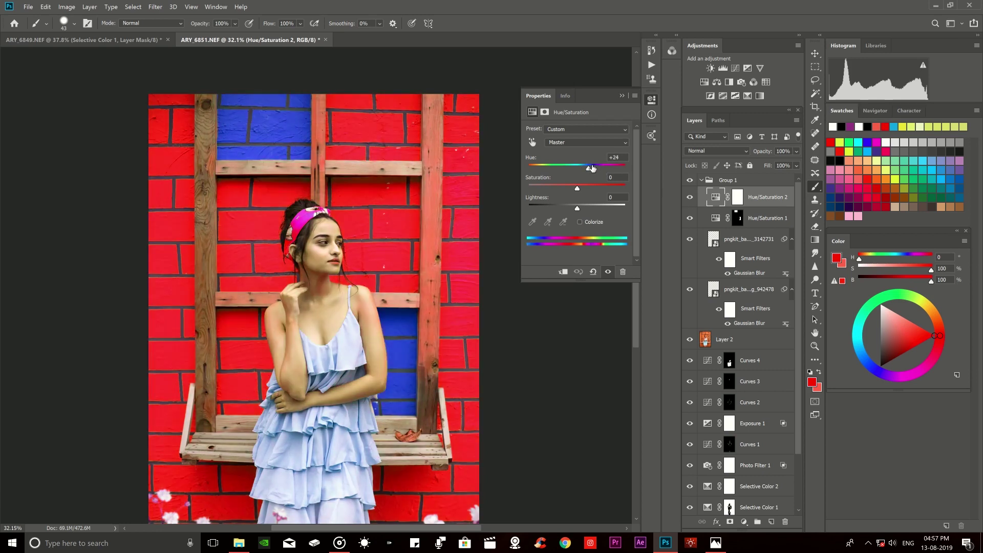
pyautogui.click(619, 97)
pyautogui.click(738, 198)
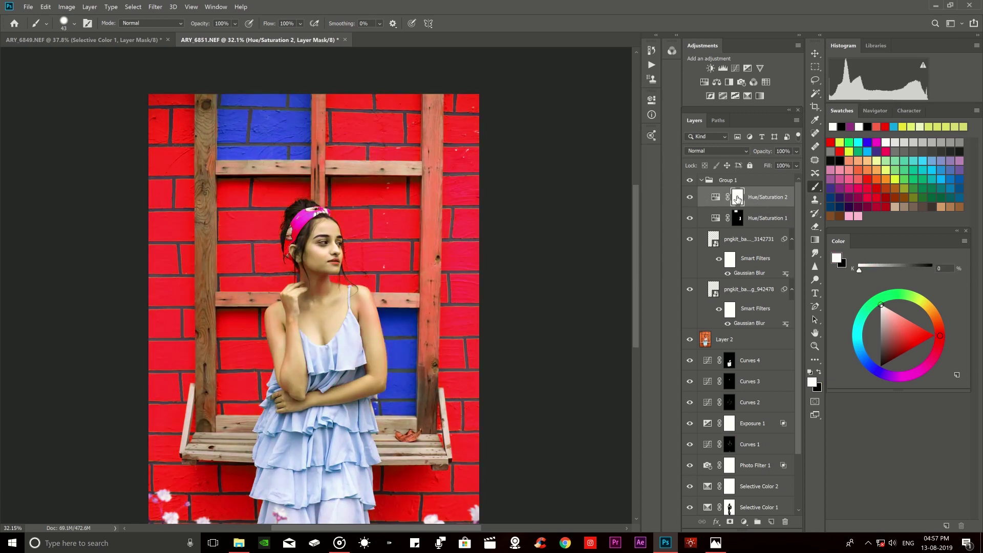
# Invert the Hue/Saturation 2 mask to hide the red, then paint red back onto the left bricks.
pyautogui.hotkey('ctrl', 'i')
pyautogui.scroll(2, 457, 302)
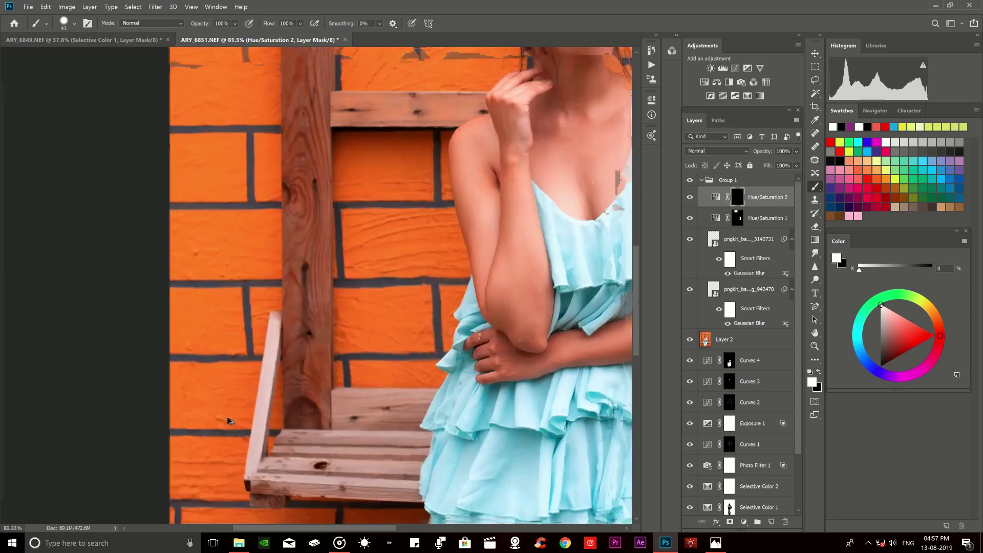
pyautogui.scroll(2, 457, 302)
pyautogui.scroll(-2, 457, 302)
pyautogui.scroll(2, 11, 171)
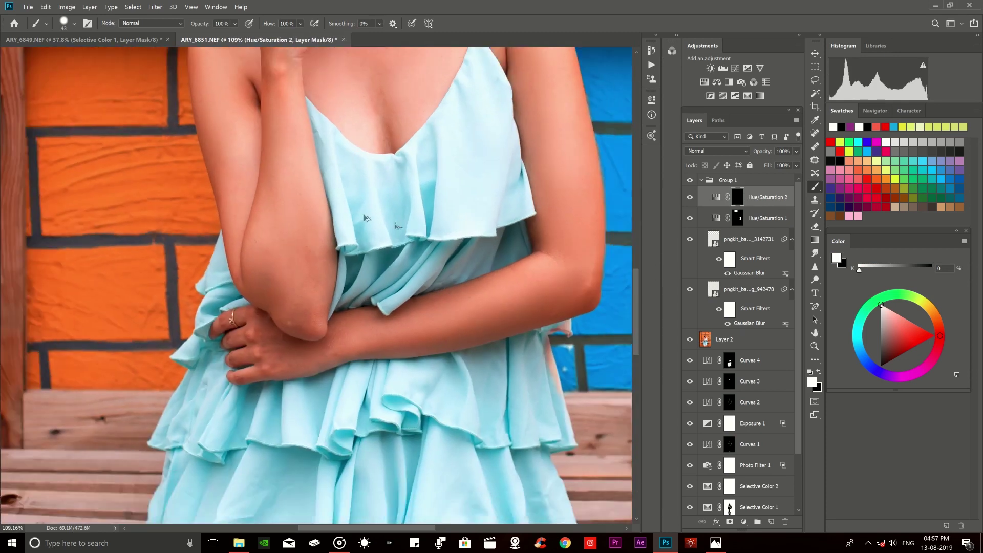
pyautogui.scroll(2, 97, 149)
pyautogui.scroll(1, 156, 266)
pyautogui.scroll(-2, 156, 267)
pyautogui.moveTo(149, 204)
pyautogui.mouseDown()
pyautogui.moveTo(147, 171)
pyautogui.moveTo(187, 171)
pyautogui.moveTo(199, 133)
pyautogui.moveTo(191, 98)
pyautogui.mouseUp()
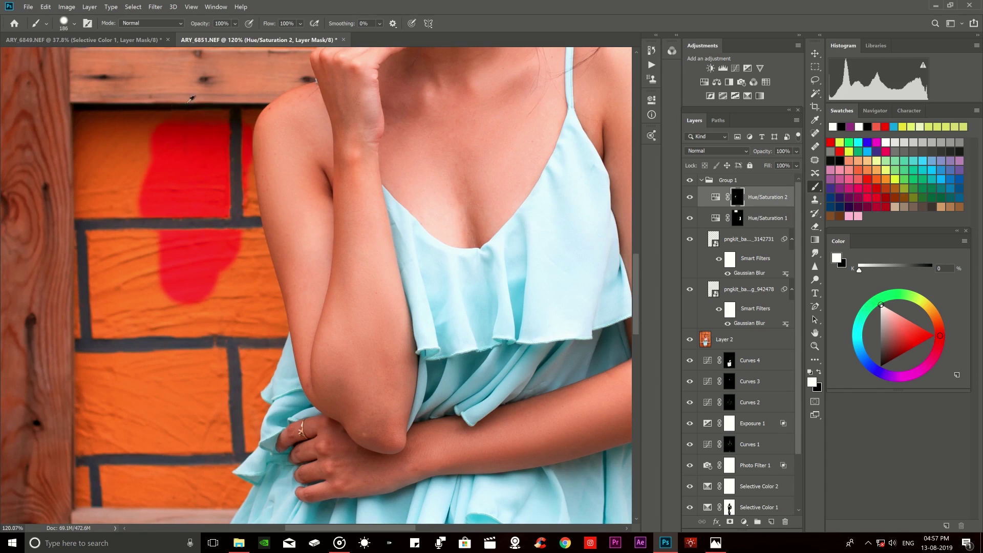
# Paint more red over the lower-left bricks with white on the mask.
pyautogui.scroll(2, 180, 153)
pyautogui.press('x')
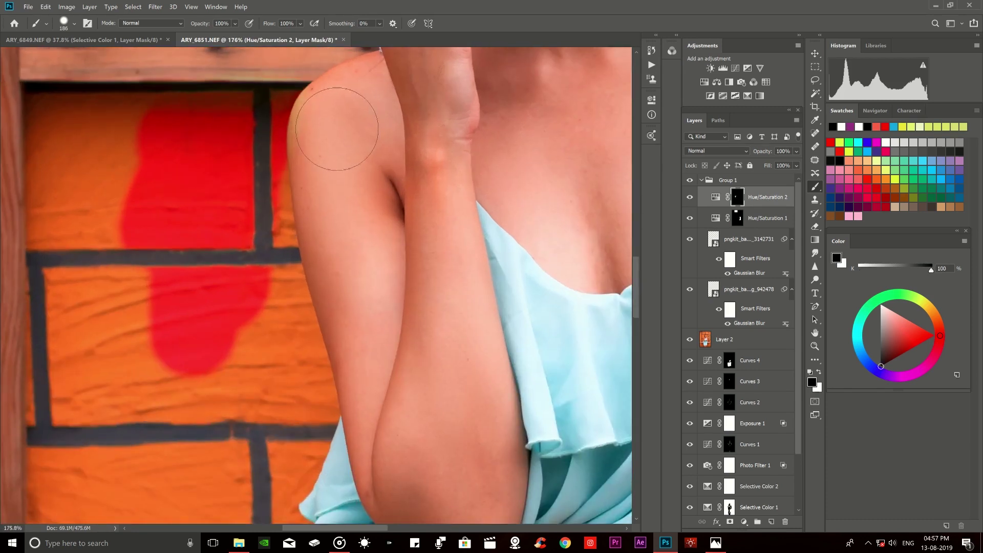
pyautogui.scroll(-1, 305, 167)
pyautogui.press('x')
pyautogui.scroll(-2, 146, 118)
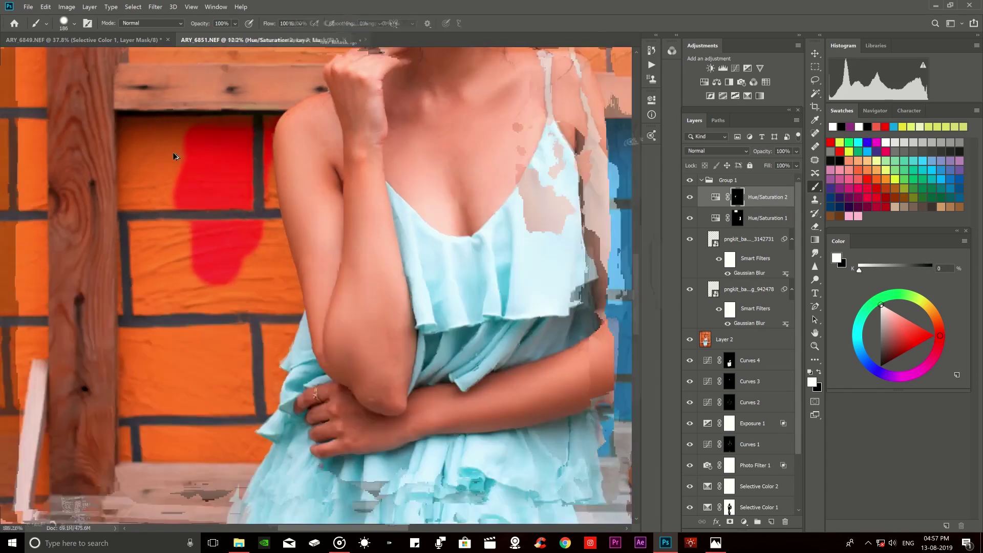
pyautogui.moveTo(131, 120)
pyautogui.mouseDown()
pyautogui.moveTo(158, 291)
pyautogui.moveTo(238, 381)
pyautogui.mouseUp()
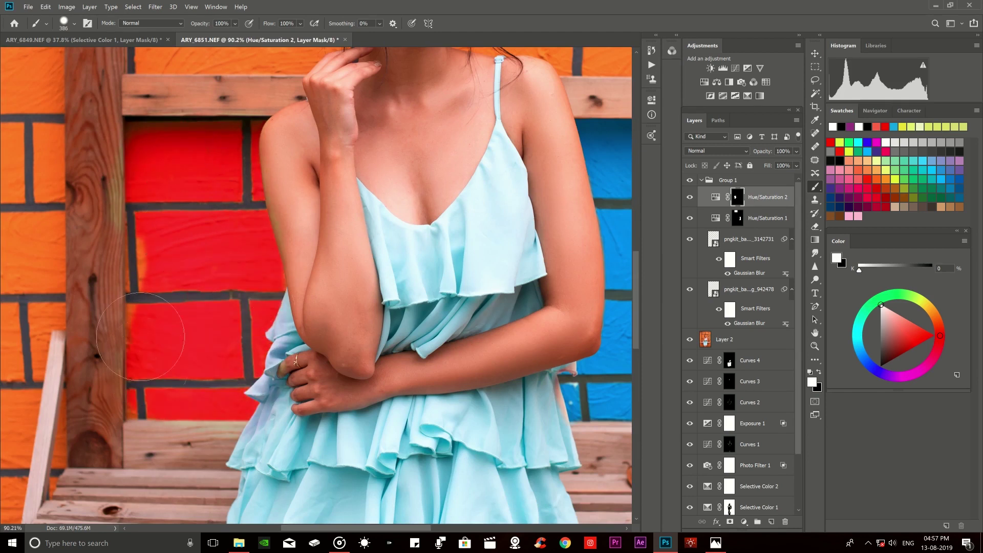
pyautogui.press('x')
pyautogui.scroll(2, 82, 123)
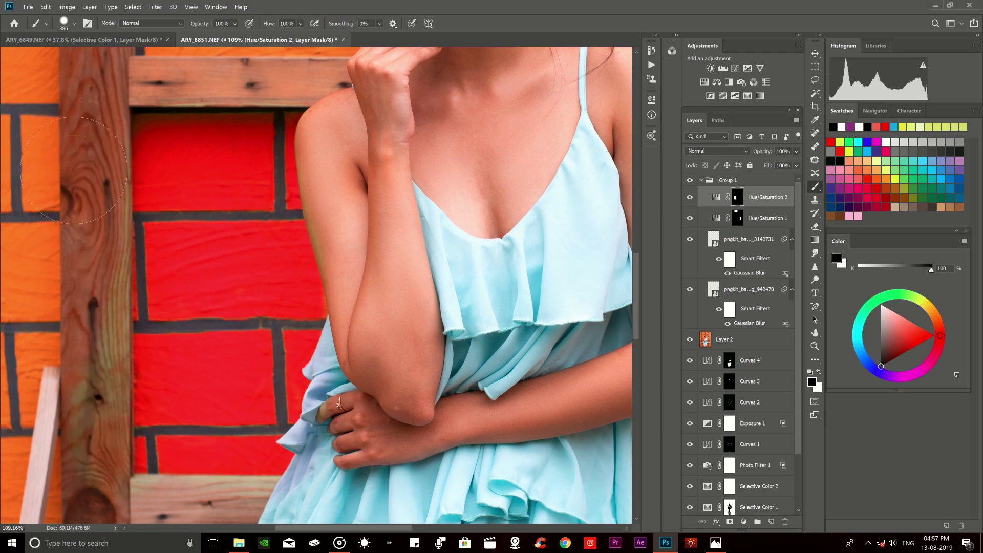
# Shrink the brush to about 73 px for fine edge work along the arm.
pyautogui.keyDown('alt'); pyautogui.click(118, 154); pyautogui.keyUp('alt')
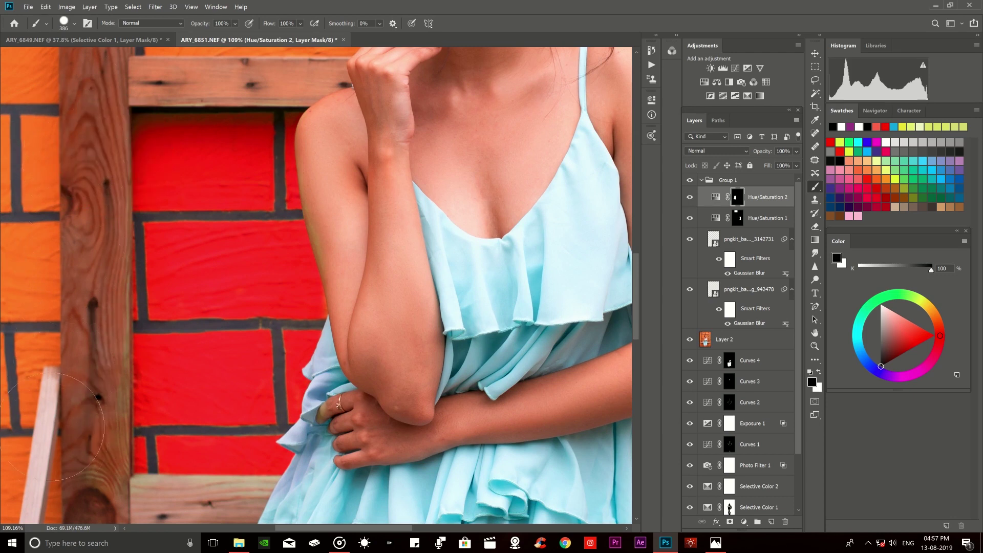
pyautogui.scroll(-1, 74, 195)
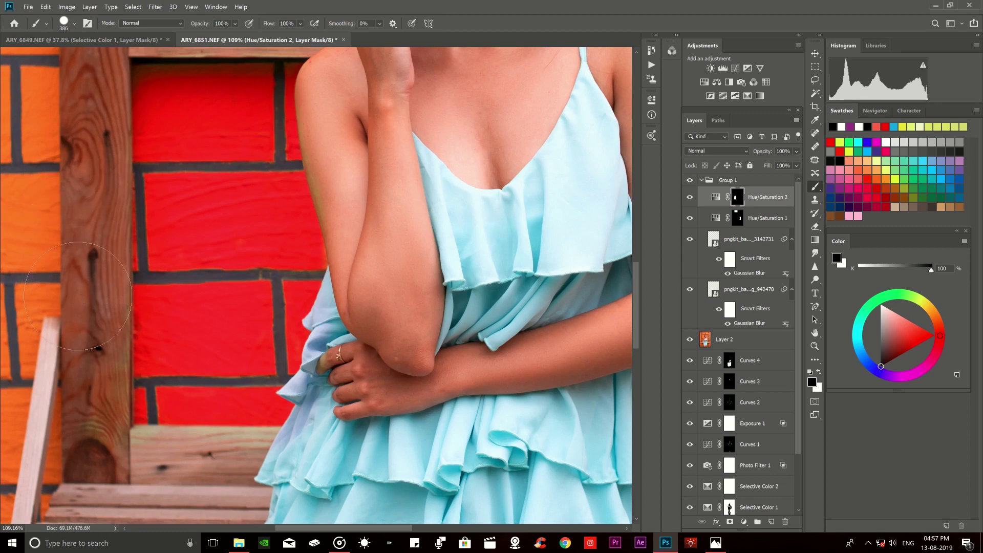
pyautogui.scroll(-2, 74, 398)
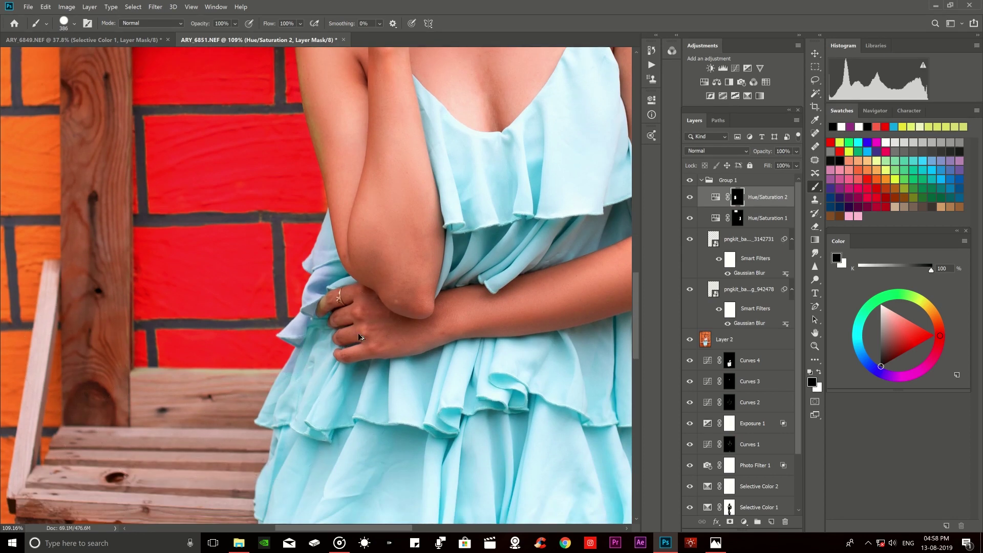
pyautogui.scroll(4, 356, 348)
pyautogui.moveTo(340, 289); pyautogui.dragTo(323, 241)
pyautogui.scroll(2, 343, 148)
pyautogui.moveTo(264, 176); pyautogui.dragTo(251, 199)
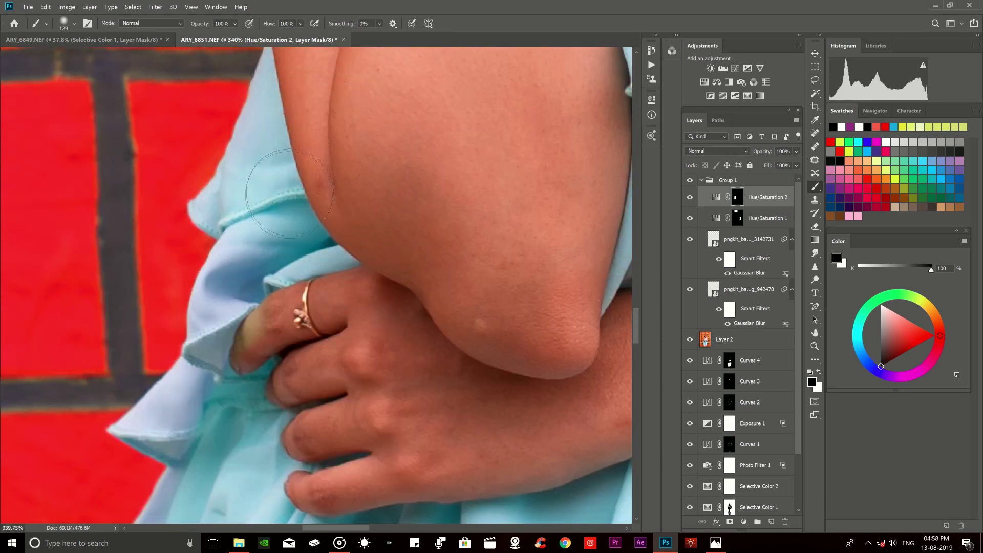
pyautogui.scroll(-2, 215, 355)
pyautogui.moveTo(215, 354); pyautogui.dragTo(138, 348)
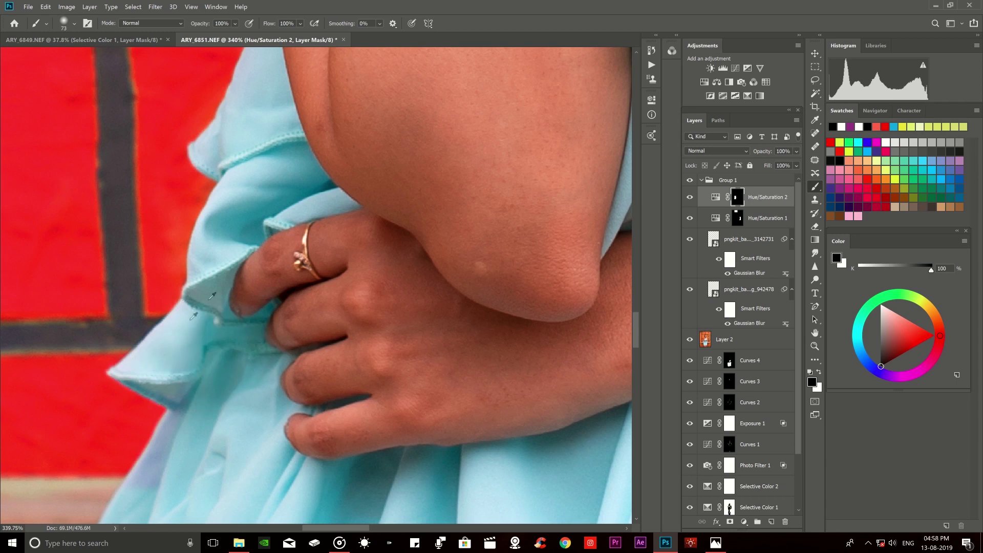
# Set the brush to about 107 px to finish the post and arm edges, then fit the photo on screen.
pyautogui.scroll(-5, 158, 330)
pyautogui.scroll(2, 240, 147)
pyautogui.scroll(2, 219, 149)
pyautogui.moveTo(229, 195); pyautogui.dragTo(255, 190)
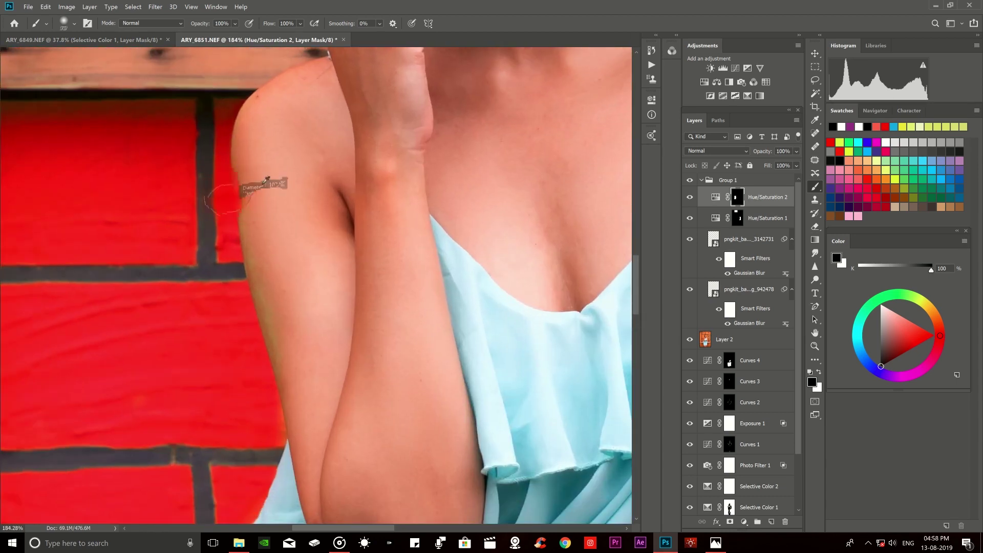
pyautogui.scroll(-3, 288, 214)
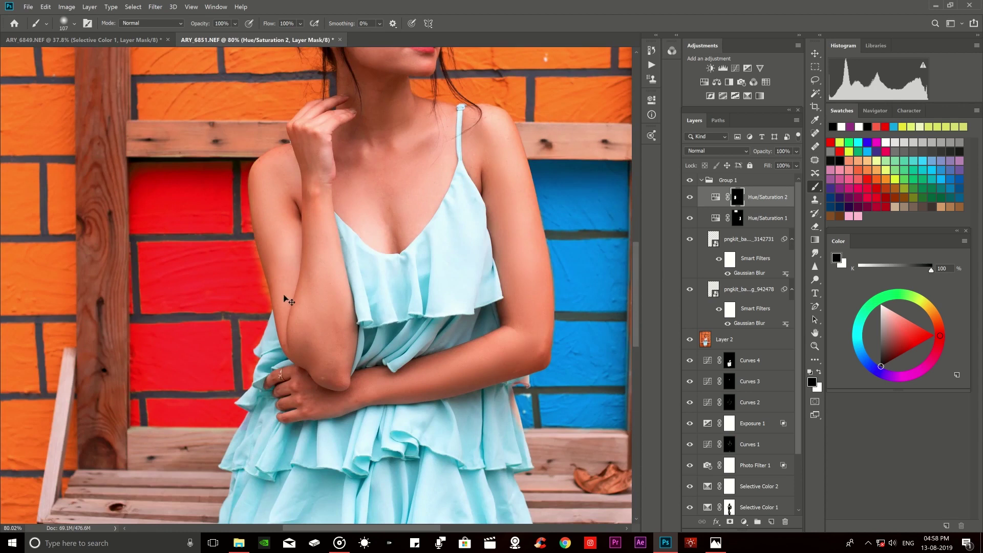
pyautogui.scroll(2, 284, 298)
pyautogui.scroll(2, 285, 235)
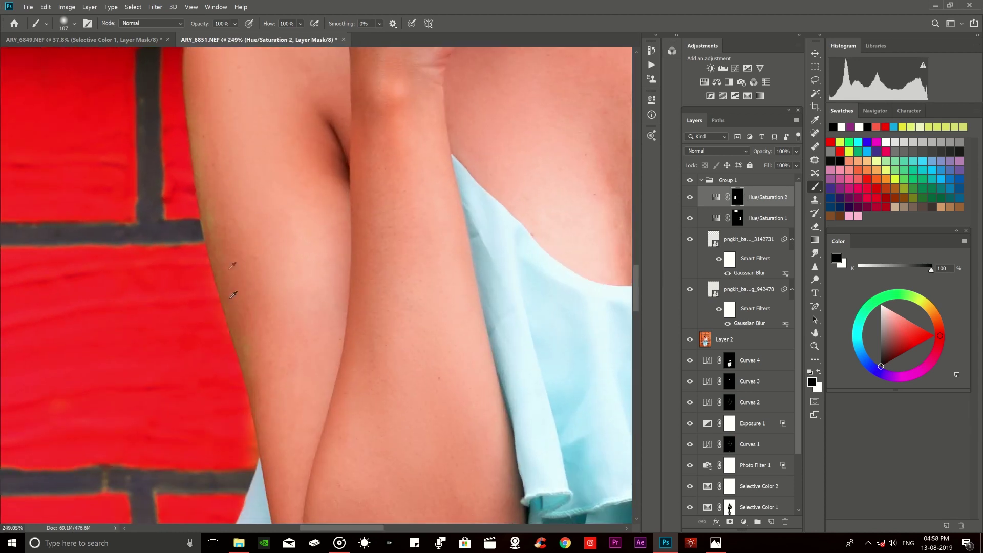
pyautogui.scroll(3, 241, 259)
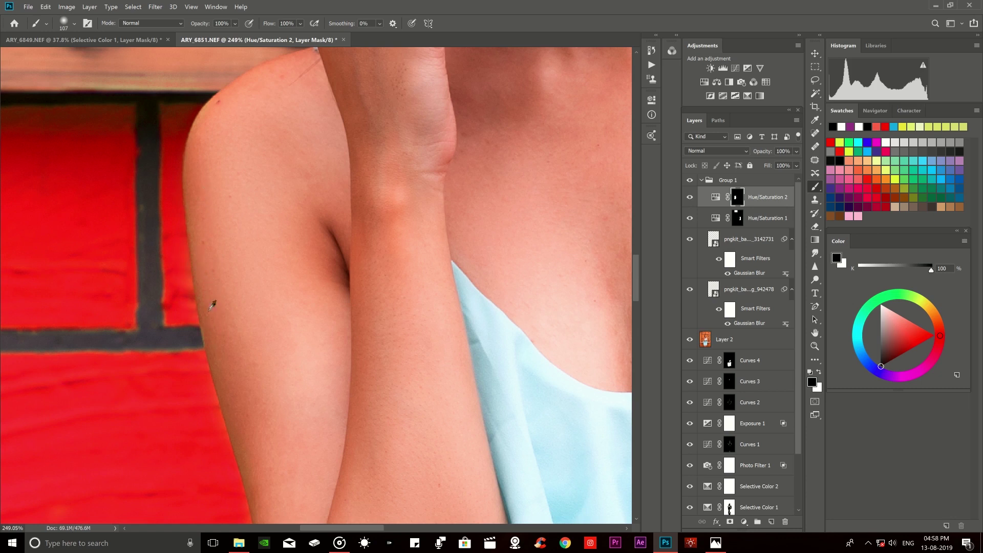
pyautogui.scroll(-3, 212, 305)
pyautogui.scroll(-2, 300, 287)
pyautogui.scroll(-1, 45, 242)
pyautogui.hotkey('ctrl', '0')
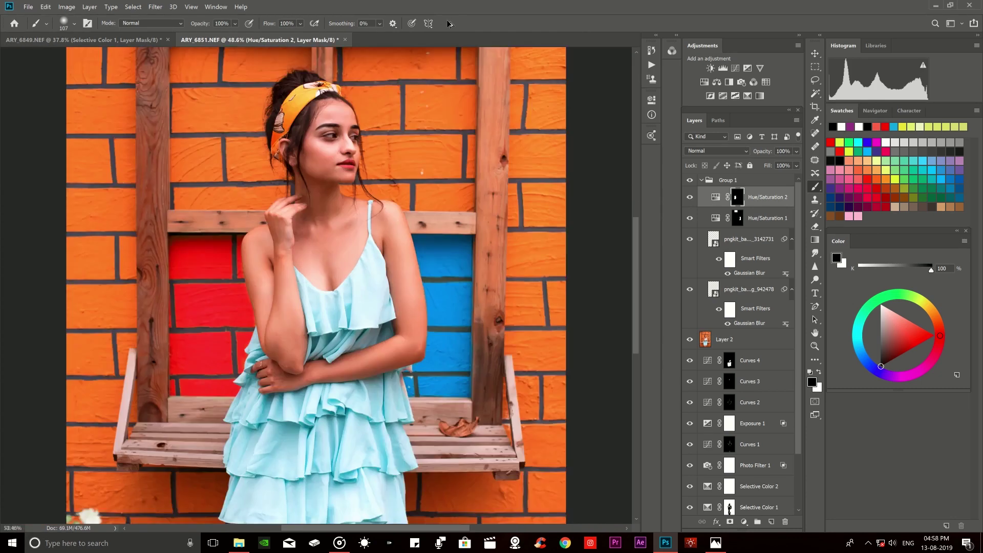
# Paint white on the Hue/Saturation 2 mask to turn the upper right-panel bricks red.
pyautogui.scroll(3, 327, 277)
pyautogui.scroll(3, 327, 255)
pyautogui.scroll(-3, 505, 146)
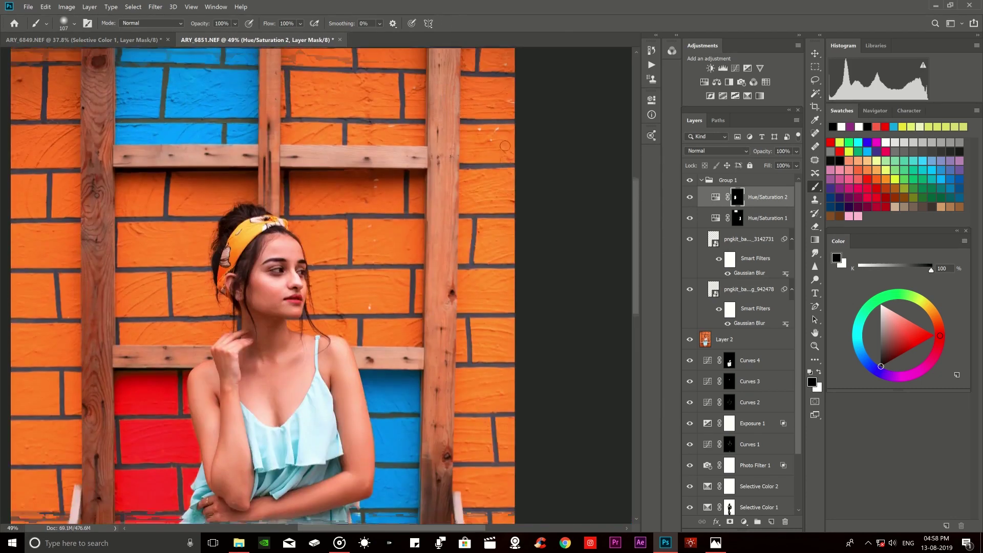
pyautogui.scroll(2, 504, 146)
pyautogui.scroll(3, 460, 205)
pyautogui.hscroll(-3, 307, 205)
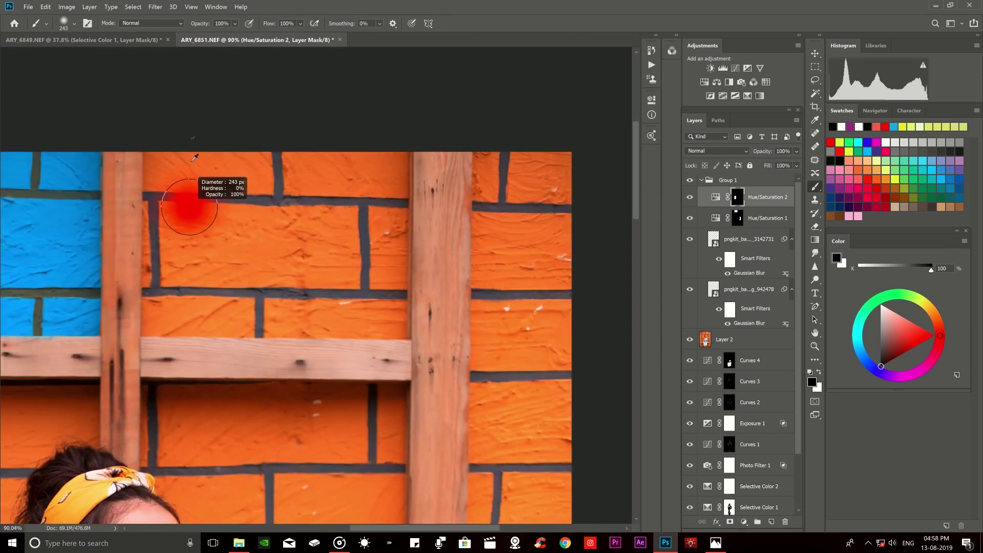
pyautogui.scroll(1, 235, 210)
pyautogui.press('x')
pyautogui.moveTo(349, 172)
pyautogui.mouseDown()
pyautogui.moveTo(355, 158)
pyautogui.moveTo(389, 210)
pyautogui.moveTo(446, 174)
pyautogui.moveTo(445, 353)
pyautogui.moveTo(133, 348)
pyautogui.moveTo(328, 246)
pyautogui.moveTo(169, 246)
pyautogui.moveTo(234, 200)
pyautogui.moveTo(373, 308)
pyautogui.moveTo(205, 366)
pyautogui.moveTo(128, 358)
pyautogui.moveTo(193, 357)
pyautogui.moveTo(405, 269)
pyautogui.mouseUp()
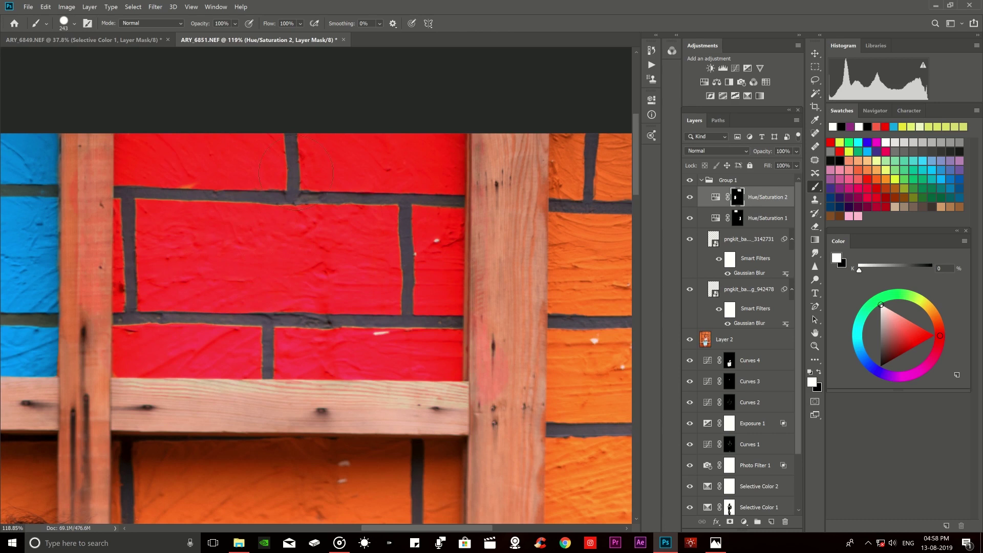
# Paint black over the wooden post to remove the red tint, using a 112 px brush.
pyautogui.press('x')
pyautogui.moveTo(506, 272); pyautogui.dragTo(515, 389)
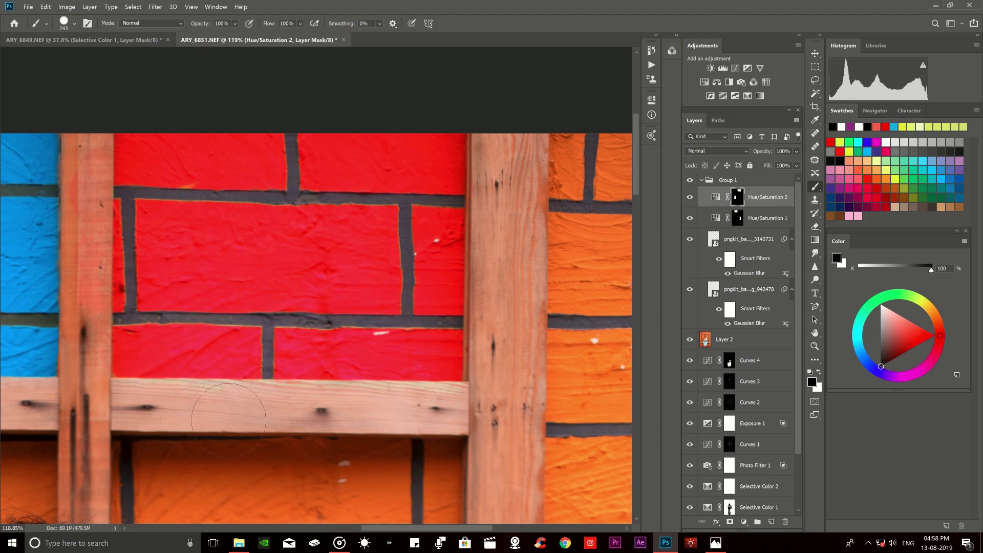
pyautogui.moveTo(143, 169); pyautogui.dragTo(128, 169)
pyautogui.scroll(3, 121, 176)
pyautogui.press('x')
pyautogui.press('x')
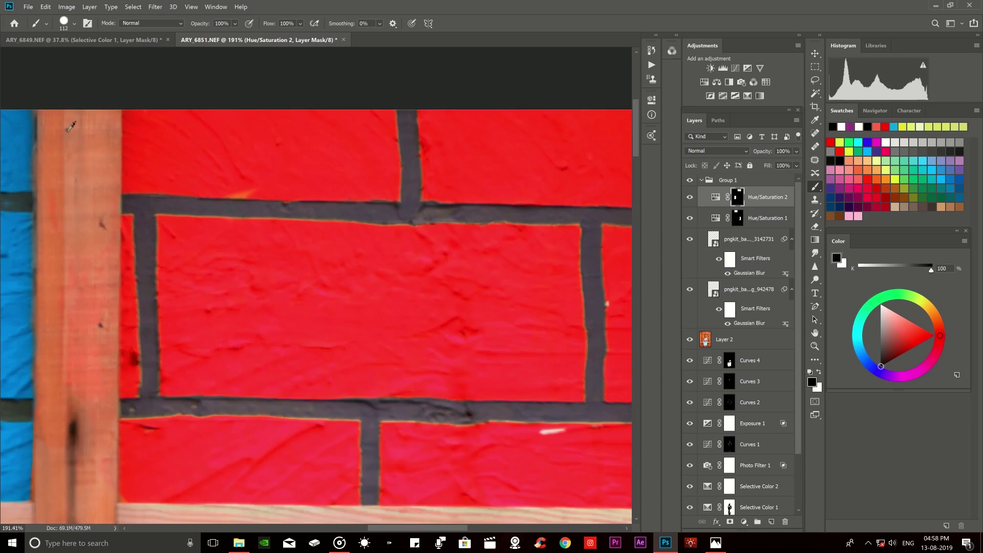
pyautogui.scroll(-2, 45, 280)
pyautogui.scroll(-1, 46, 307)
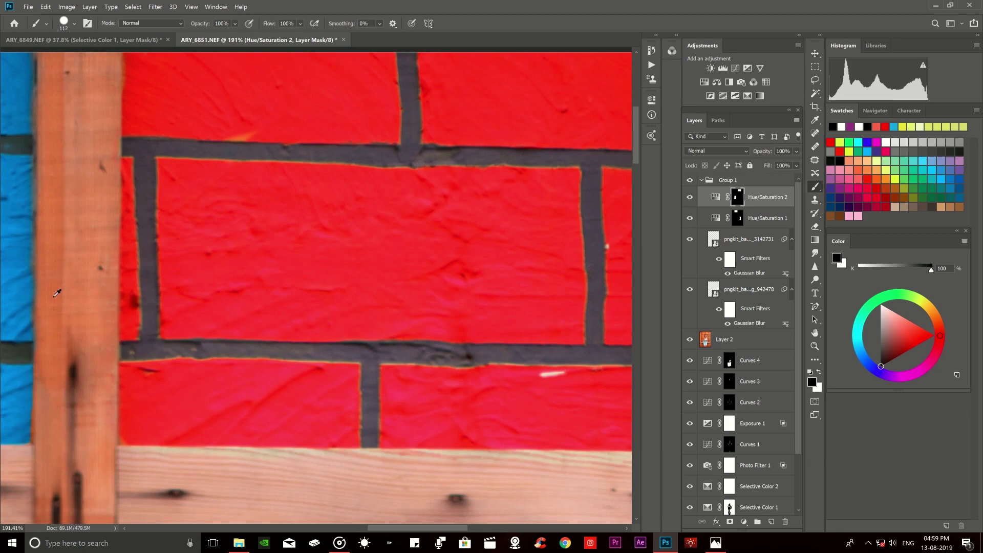
pyautogui.scroll(-10, 132, 382)
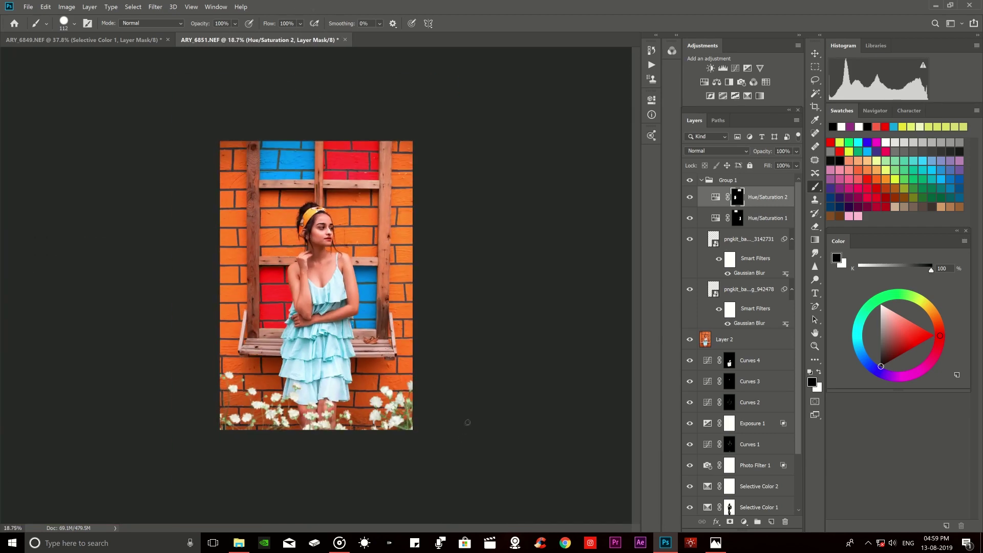
# Lower the first flower layer's Gaussian Blur radius to roughly 10 px.
pyautogui.scroll(1, 300, 154)
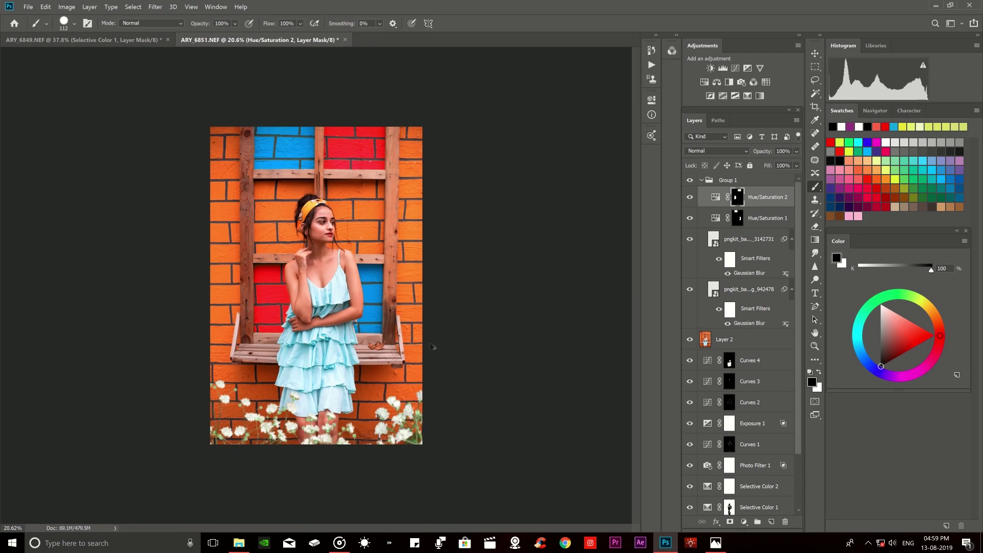
pyautogui.hotkey('ctrl', '+')
pyautogui.hotkey('ctrl', '+')
pyautogui.scroll(-3, 468, 294)
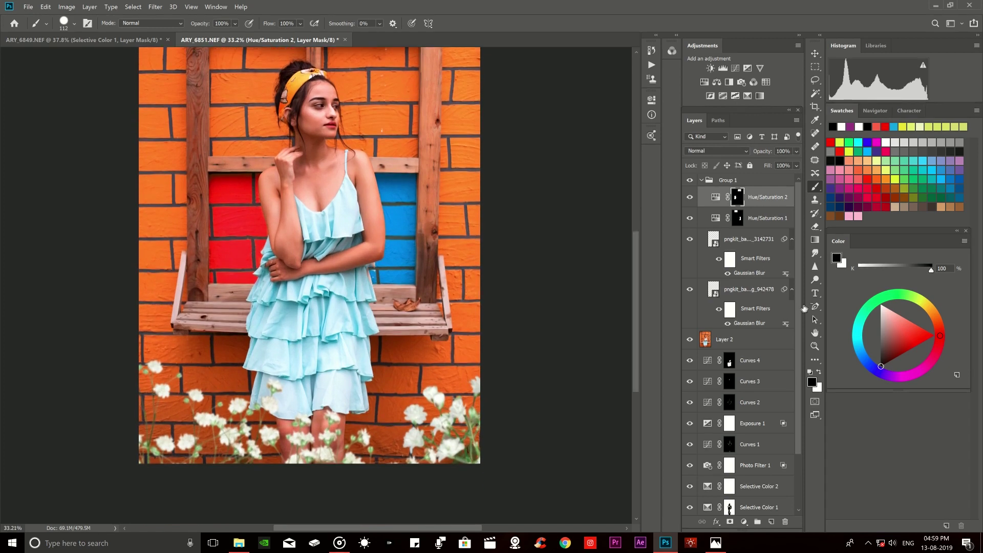
pyautogui.doubleClick(760, 275)
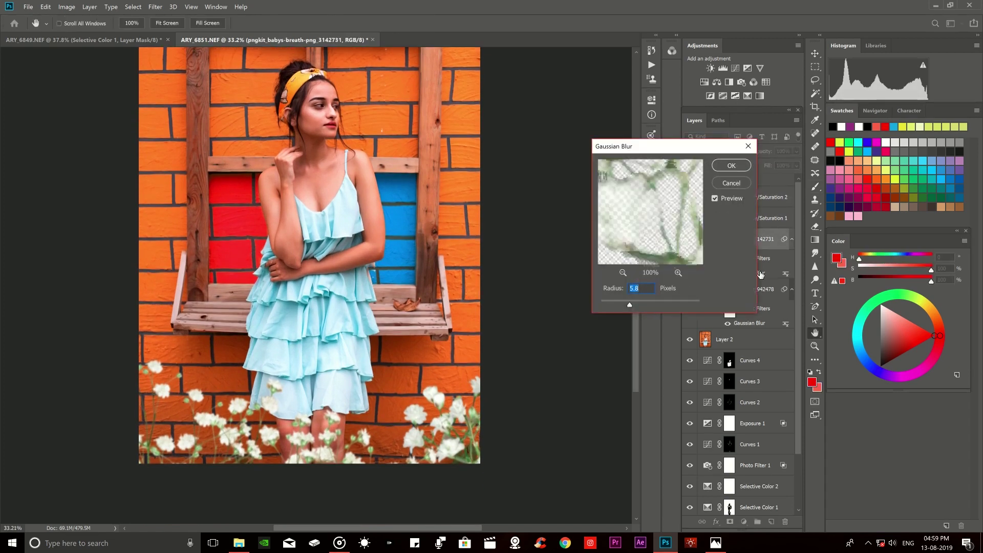
pyautogui.click(652, 305)
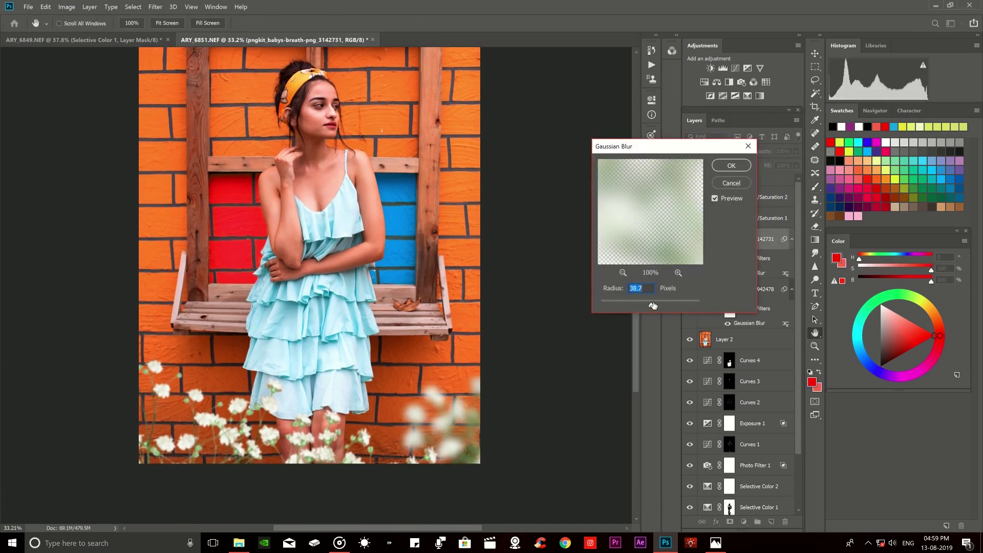
pyautogui.moveTo(648, 304); pyautogui.dragTo(642, 302)
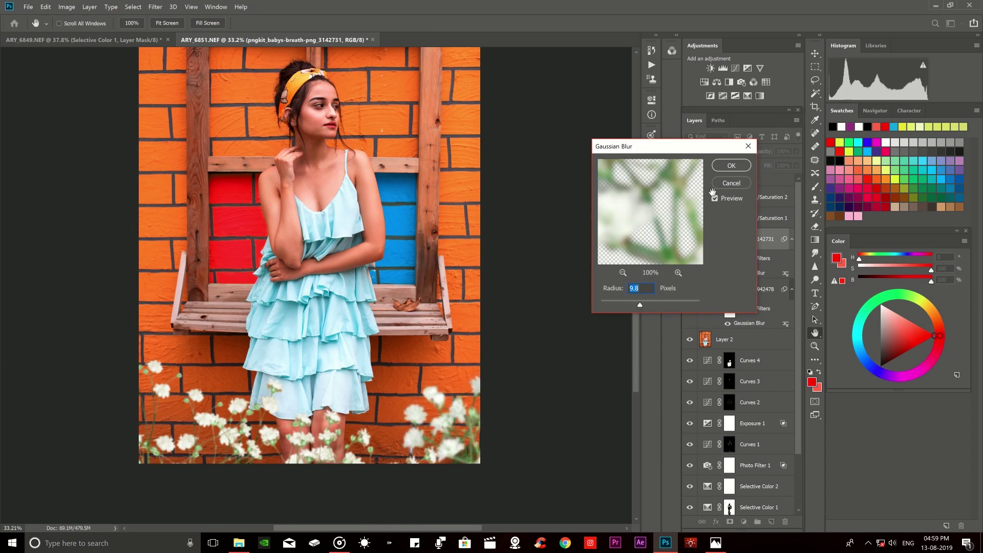
pyautogui.click(731, 165)
# Set the second flower layer's Gaussian Blur radius to 23.5 px.
pyautogui.click(745, 291)
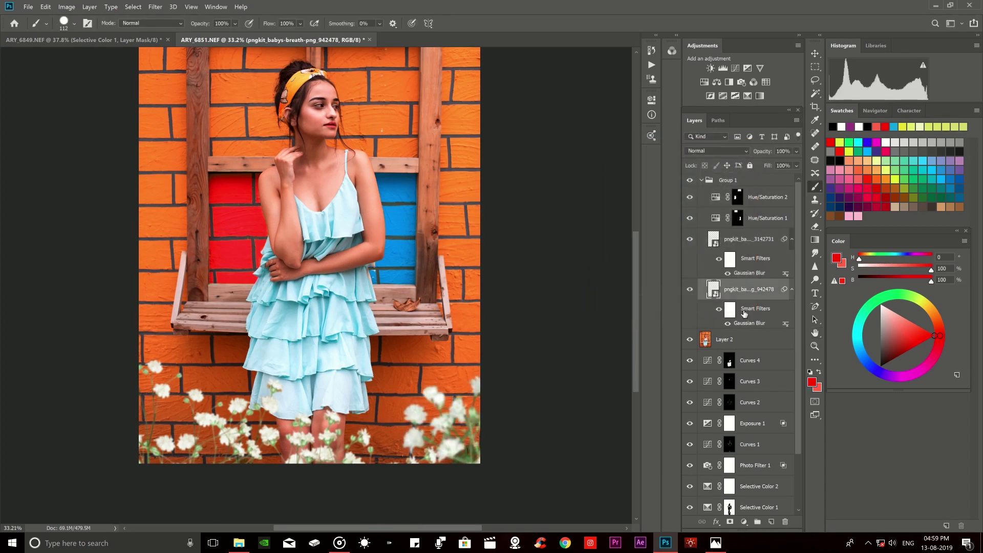
pyautogui.doubleClick(750, 324)
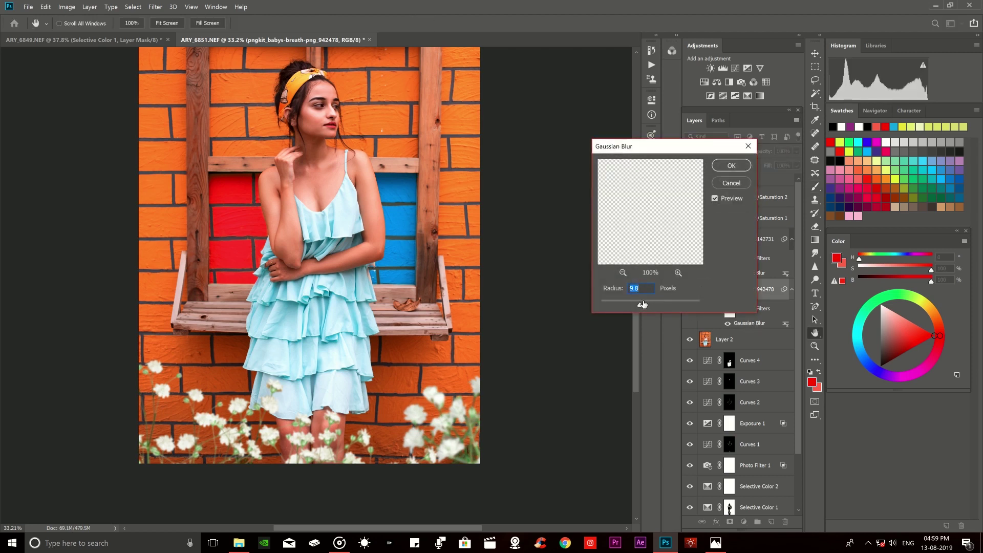
pyautogui.click(731, 164)
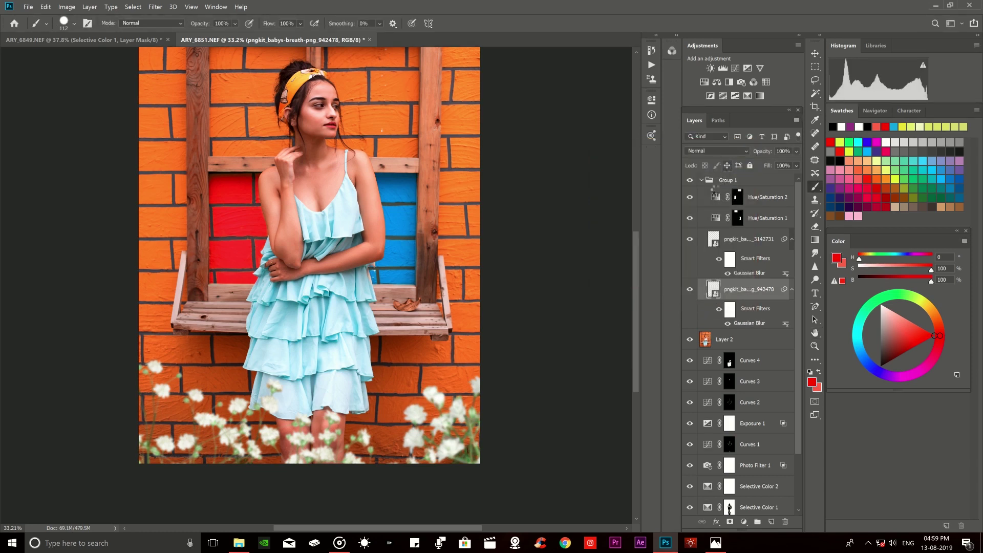
pyautogui.scroll(-3, 347, 261)
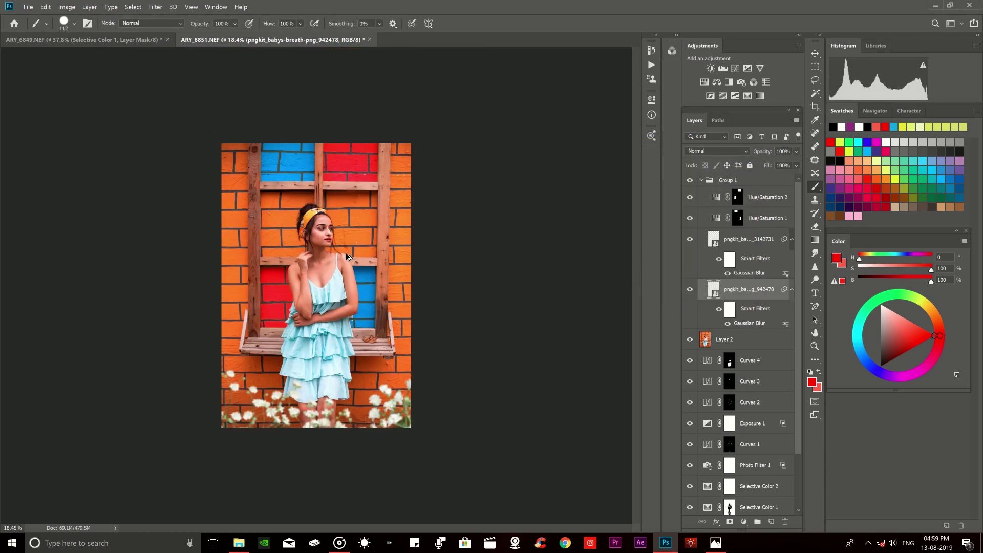
pyautogui.doubleClick(758, 324)
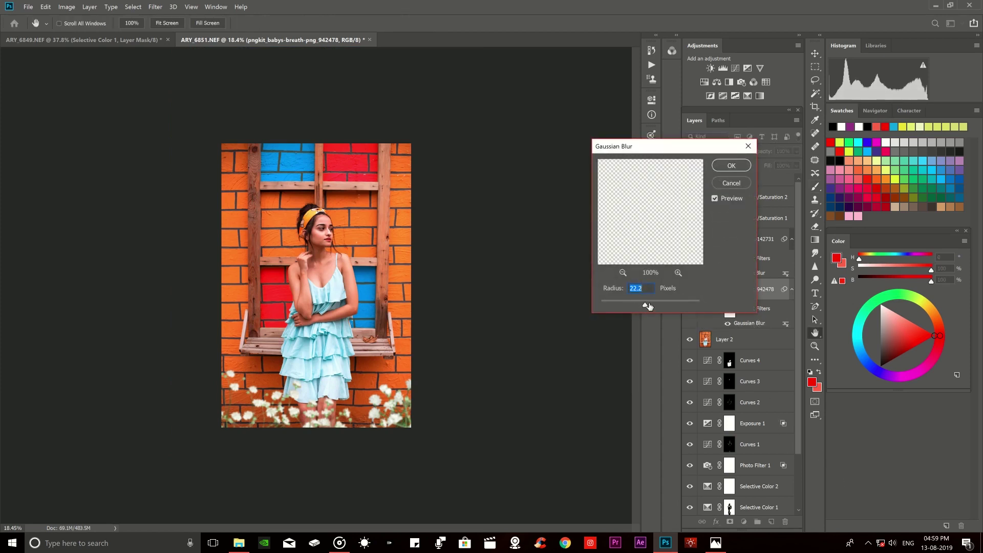
pyautogui.moveTo(647, 306); pyautogui.dragTo(649, 306)
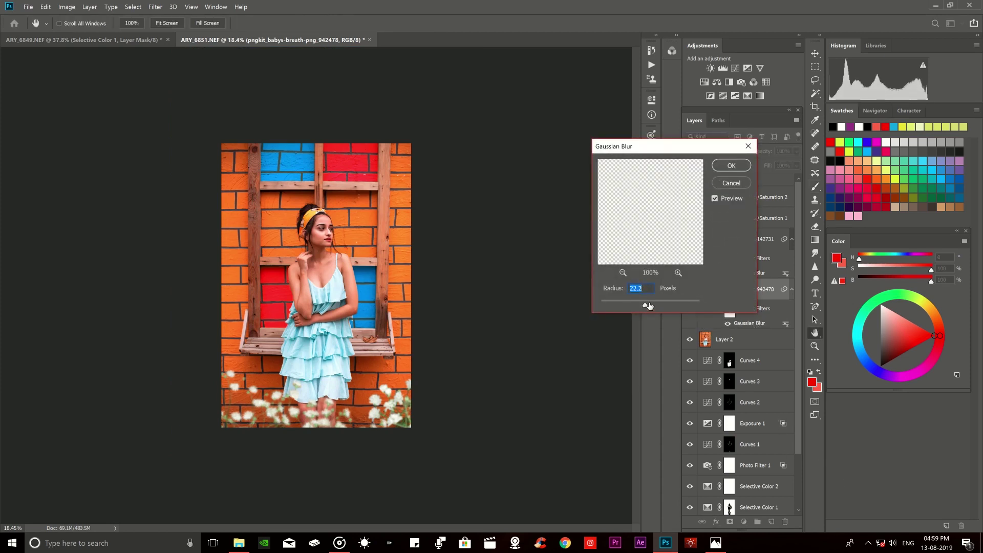
pyautogui.click(733, 165)
pyautogui.scroll(-3, 764, 422)
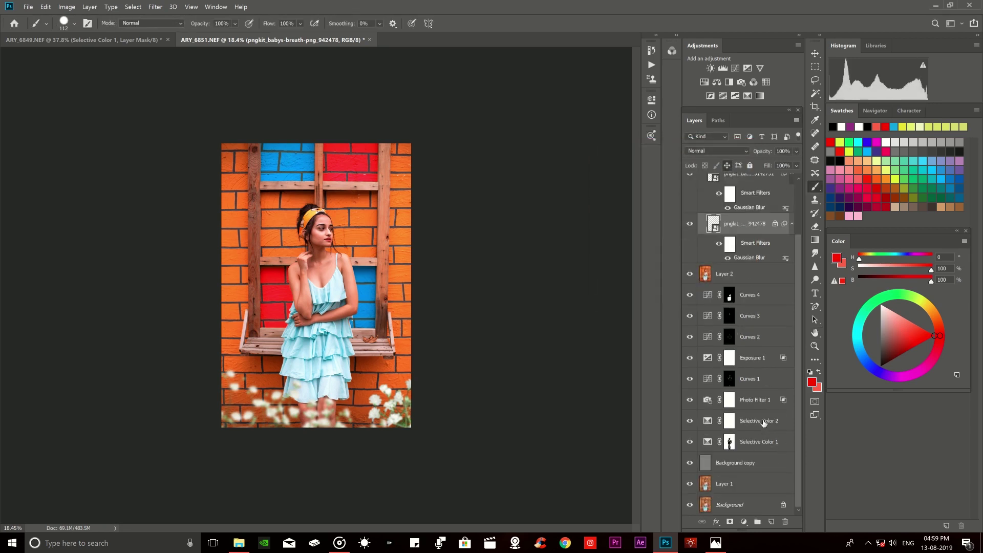
# Toggle the Background layer's visibility to compare the edit against the original photo.
pyautogui.keyDown('alt'); pyautogui.click(690, 504); pyautogui.keyUp('alt')
pyautogui.keyDown('alt'); pyautogui.click(690, 505); pyautogui.keyUp('alt')
pyautogui.keyDown('alt'); pyautogui.click(690, 504); pyautogui.keyUp('alt')
pyautogui.keyDown('alt'); pyautogui.click(690, 505); pyautogui.keyUp('alt')
pyautogui.keyDown('alt'); pyautogui.click(690, 504); pyautogui.keyUp('alt')
pyautogui.moveTo(702, 490); pyautogui.dragTo(457, 329)
pyautogui.scroll(1, 255, 201)
pyautogui.scroll(1, 294, 172)
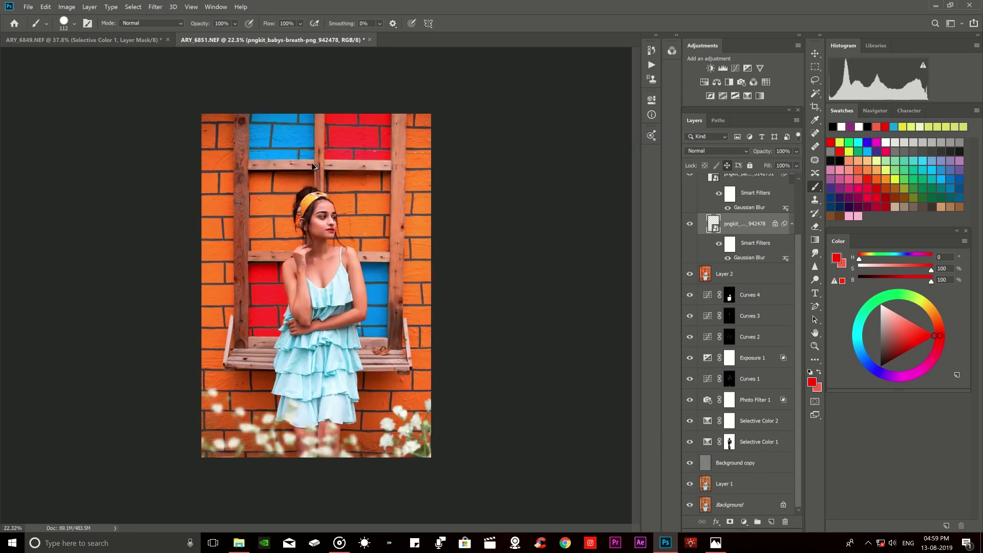
pyautogui.scroll(1, 314, 127)
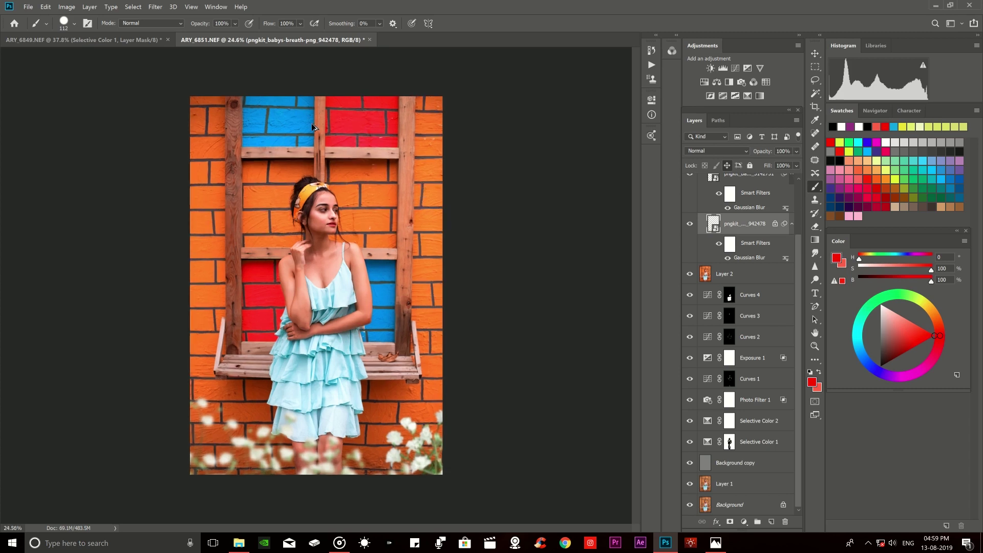
pyautogui.scroll(-3, 314, 127)
pyautogui.scroll(2, 314, 127)
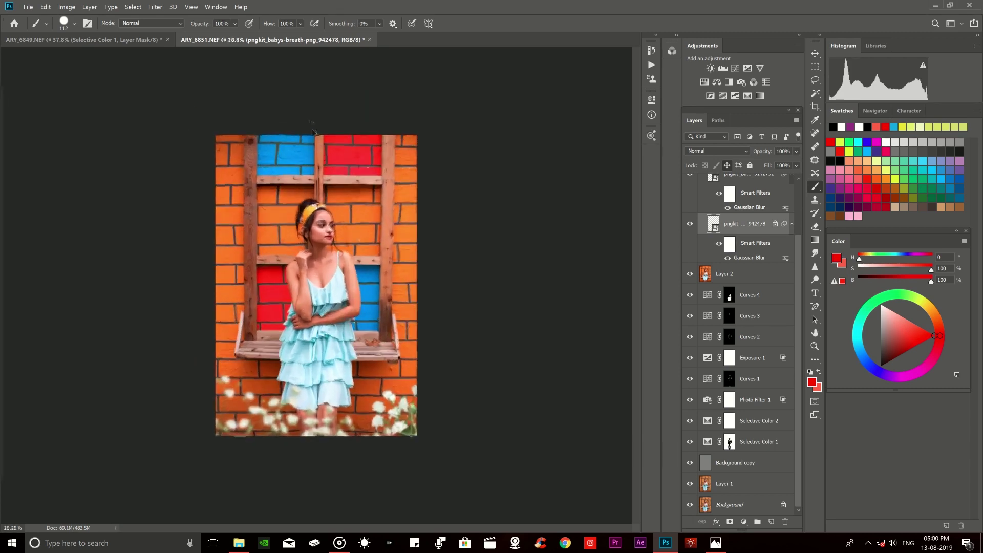
pyautogui.scroll(2, 314, 126)
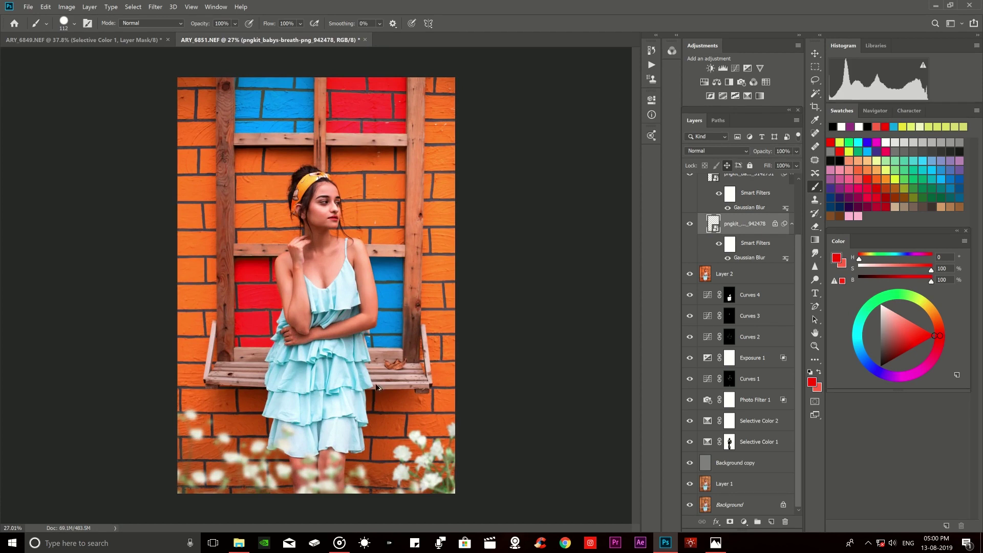
# Select the pngkit_babys-breath-png_942478 flower layer in the Layers panel.
pyautogui.click(766, 194)
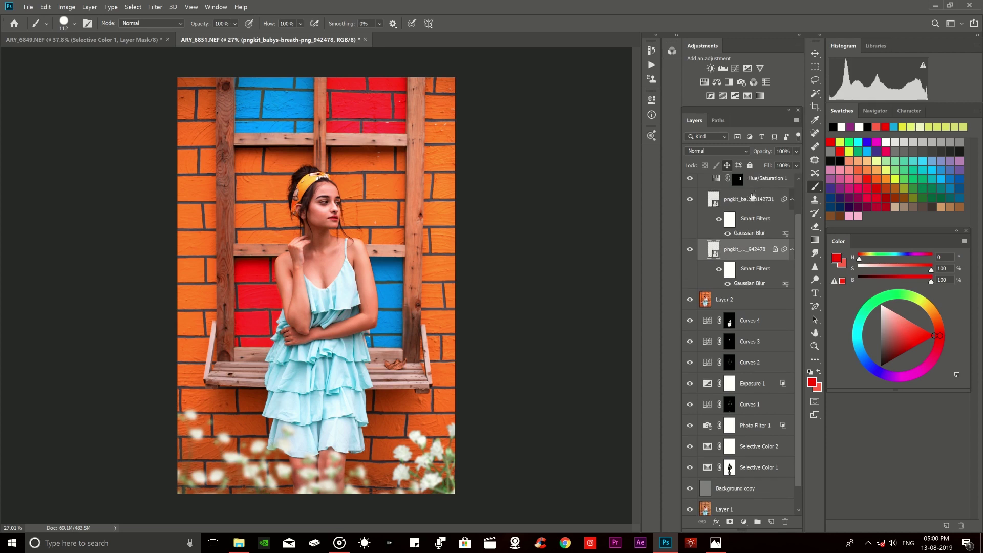
pyautogui.keyDown('ctrl'); pyautogui.click(284, 476); pyautogui.keyUp('ctrl')
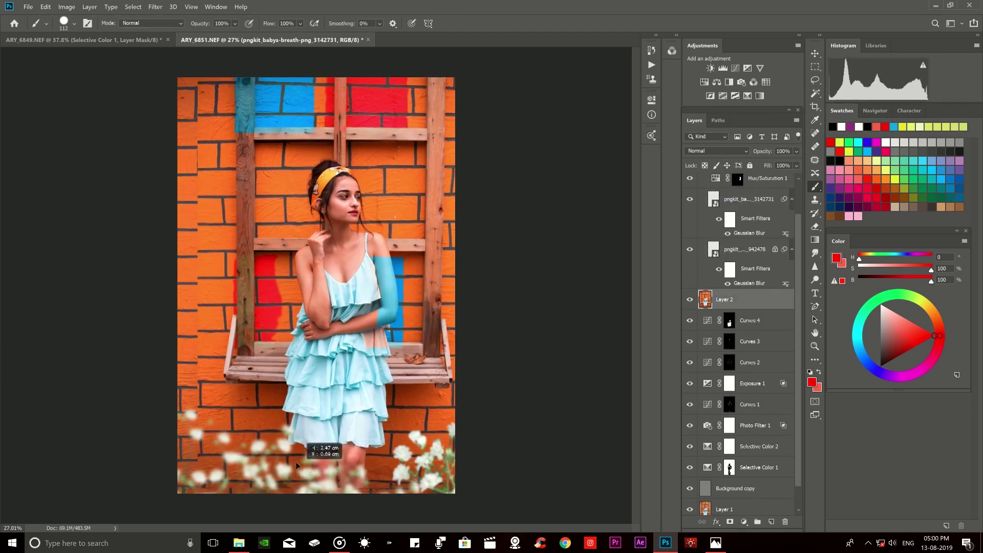
pyautogui.click(756, 203)
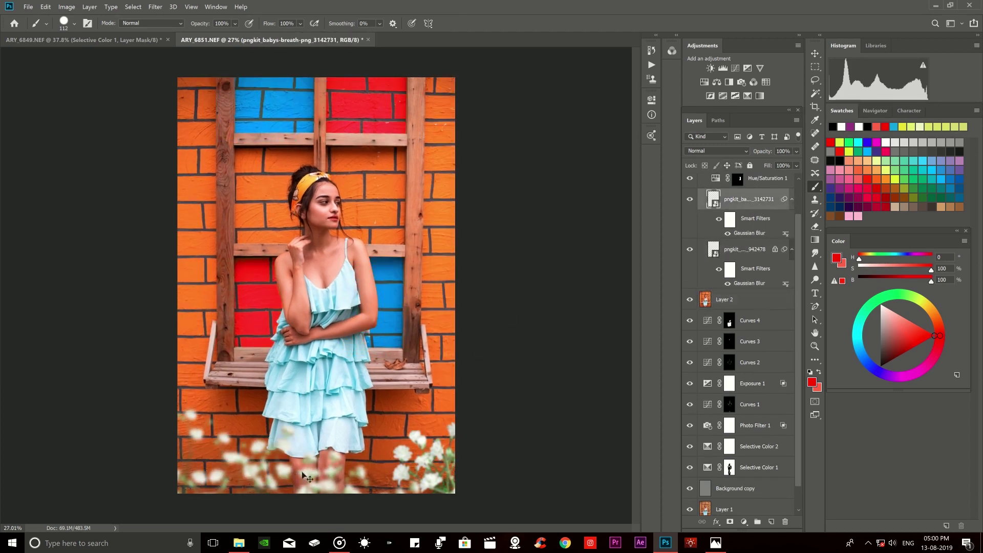
pyautogui.keyDown('ctrl'); pyautogui.click(250, 475); pyautogui.keyUp('ctrl')
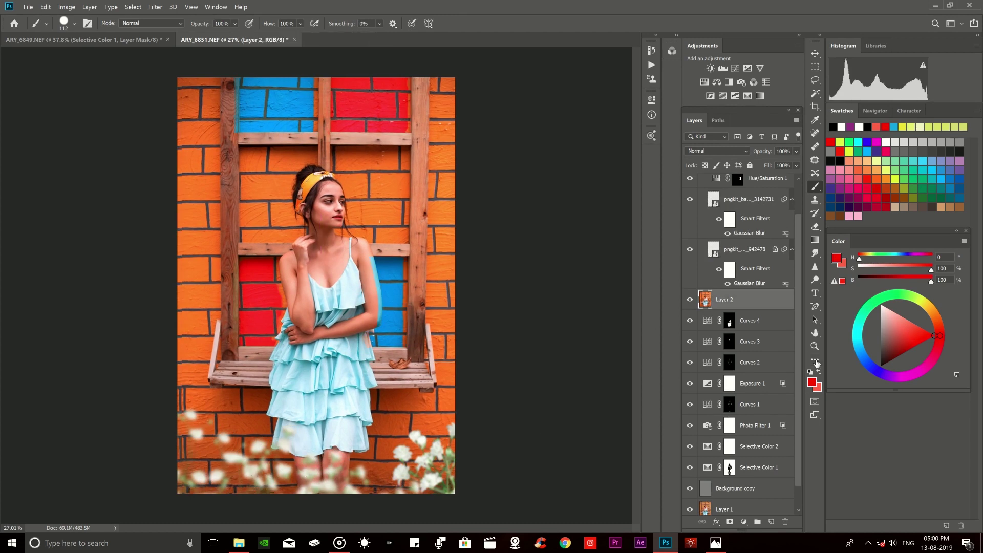
pyautogui.click(770, 252)
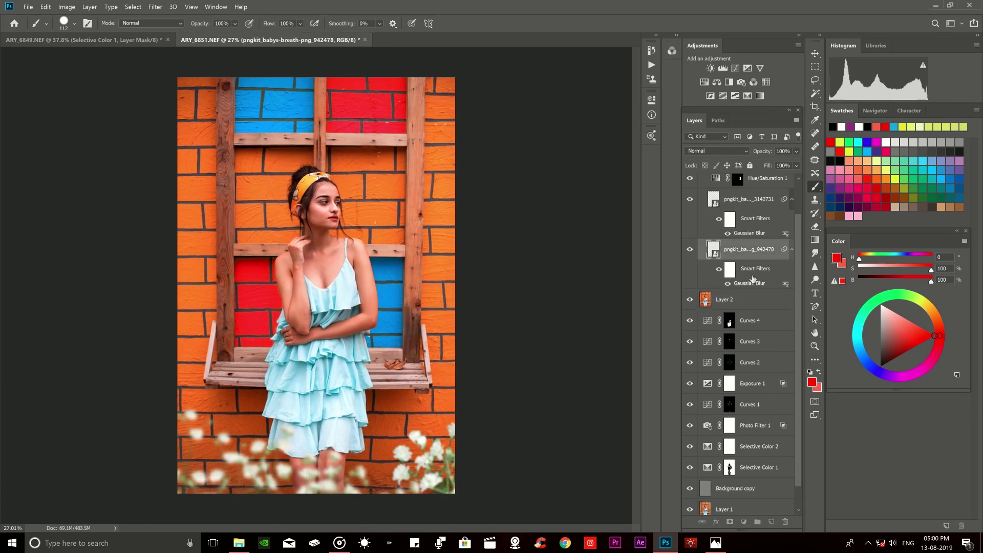
# Slide the blurred flowers left and down so they only peek along the bottom edge.
pyautogui.moveTo(264, 450); pyautogui.dragTo(355, 470)
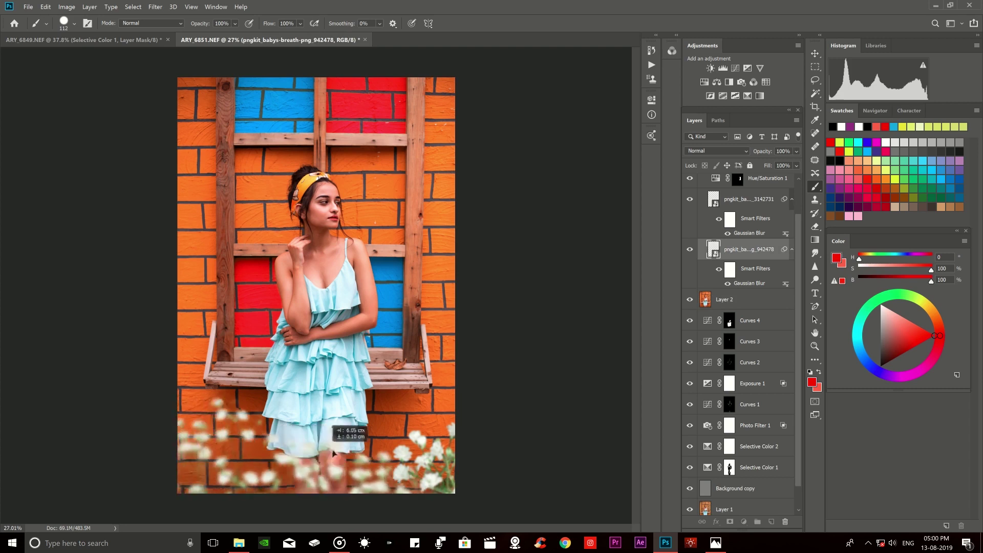
pyautogui.moveTo(355, 470); pyautogui.dragTo(311, 463)
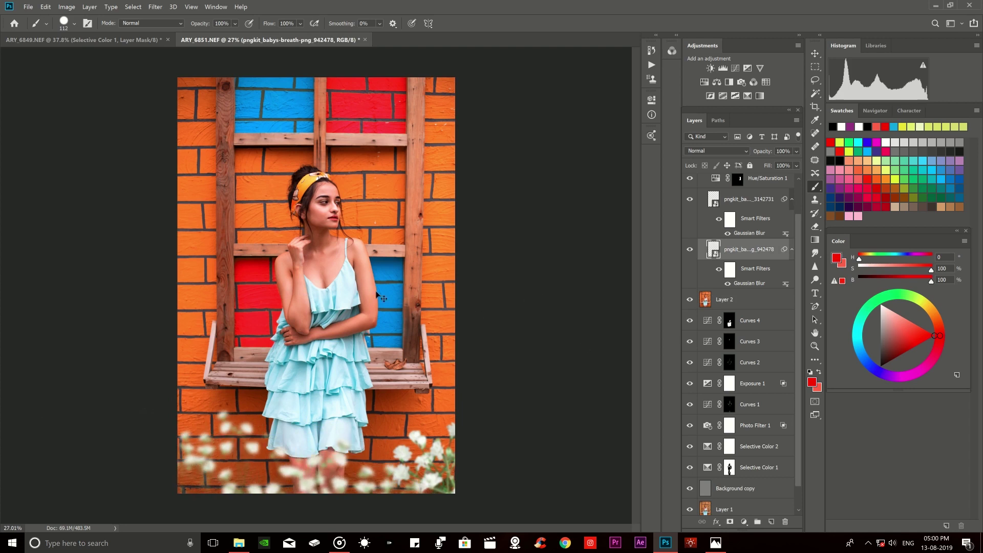
pyautogui.scroll(-3, 305, 290)
pyautogui.scroll(1, 302, 241)
pyautogui.scroll(2, 300, 192)
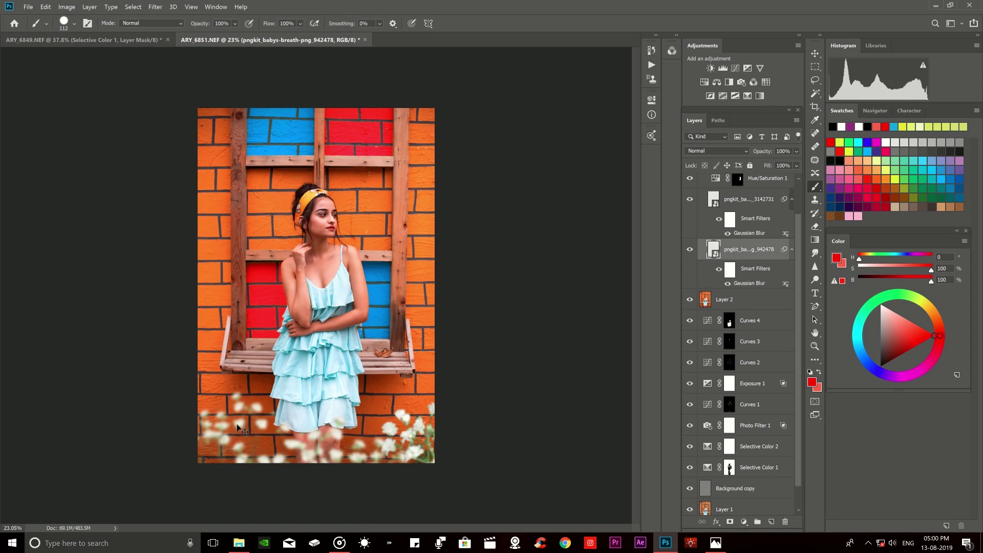
pyautogui.moveTo(237, 427); pyautogui.dragTo(114, 420)
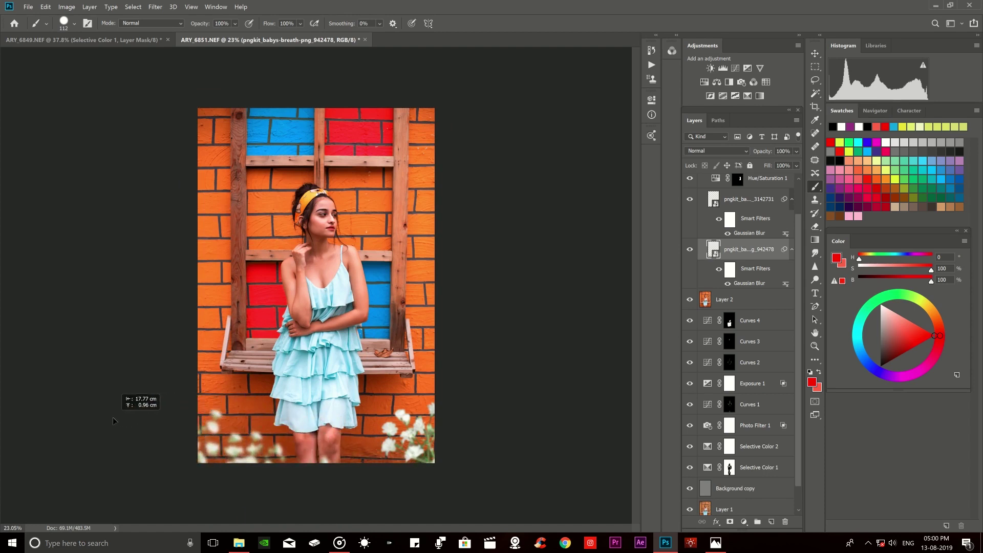
pyautogui.moveTo(113, 420); pyautogui.dragTo(2, 426)
pyautogui.scroll(3, 297, 313)
pyautogui.moveTo(185, 483); pyautogui.dragTo(215, 486)
pyautogui.scroll(-3, 468, 147)
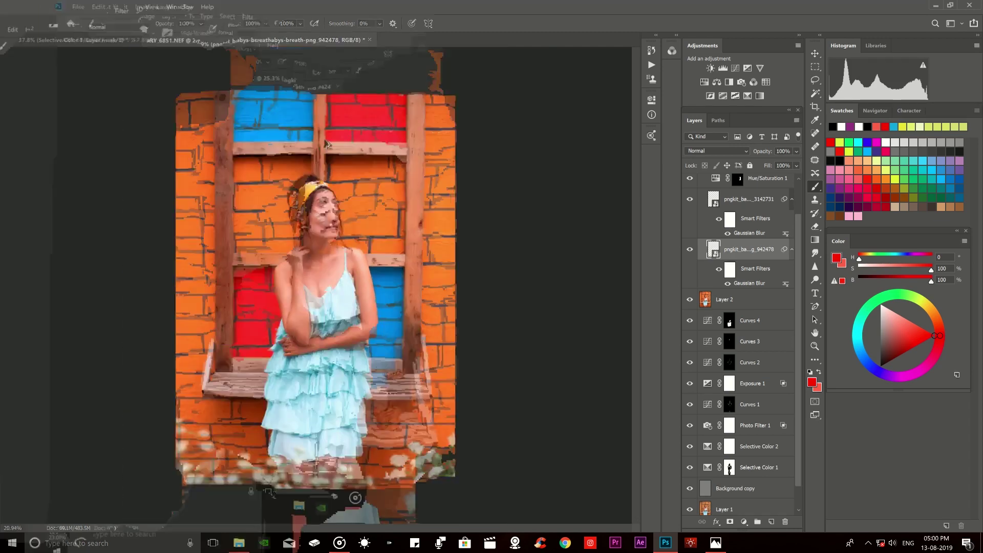
# Toggle the Background eye repeatedly to compare the edit with the original photo.
pyautogui.scroll(-1, 746, 436)
pyautogui.keyDown('alt'); pyautogui.click(689, 506); pyautogui.keyUp('alt')
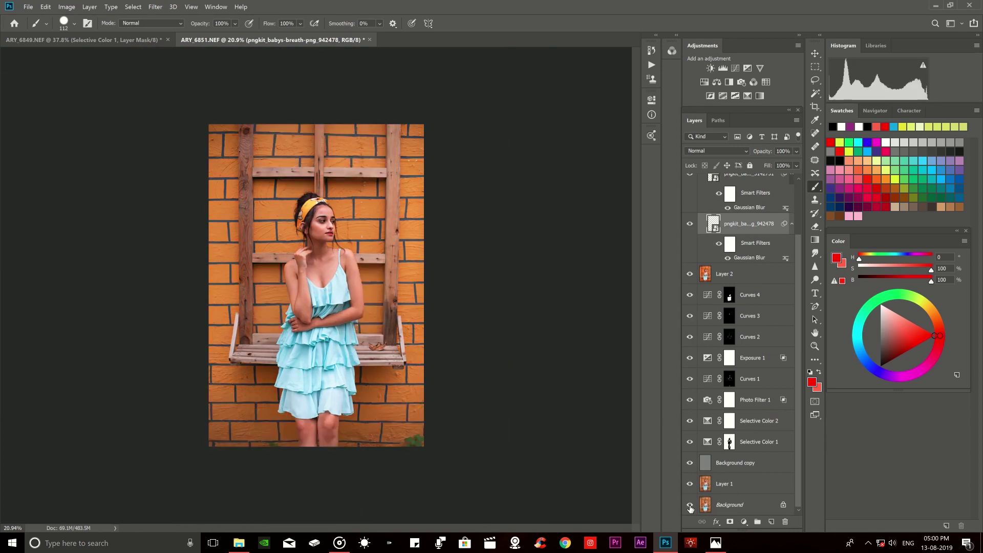
pyautogui.keyDown('alt'); pyautogui.click(690, 506); pyautogui.keyUp('alt')
pyautogui.keyDown('alt'); pyautogui.click(689, 506); pyautogui.keyUp('alt')
pyautogui.keyDown('alt'); pyautogui.click(689, 506); pyautogui.keyUp('alt')
pyautogui.keyDown('alt'); pyautogui.click(689, 506); pyautogui.keyUp('alt')
pyautogui.keyDown('alt'); pyautogui.click(694, 504); pyautogui.keyUp('alt')
pyautogui.keyDown('alt'); pyautogui.click(694, 504); pyautogui.keyUp('alt')
pyautogui.keyDown('alt'); pyautogui.click(694, 505); pyautogui.keyUp('alt')
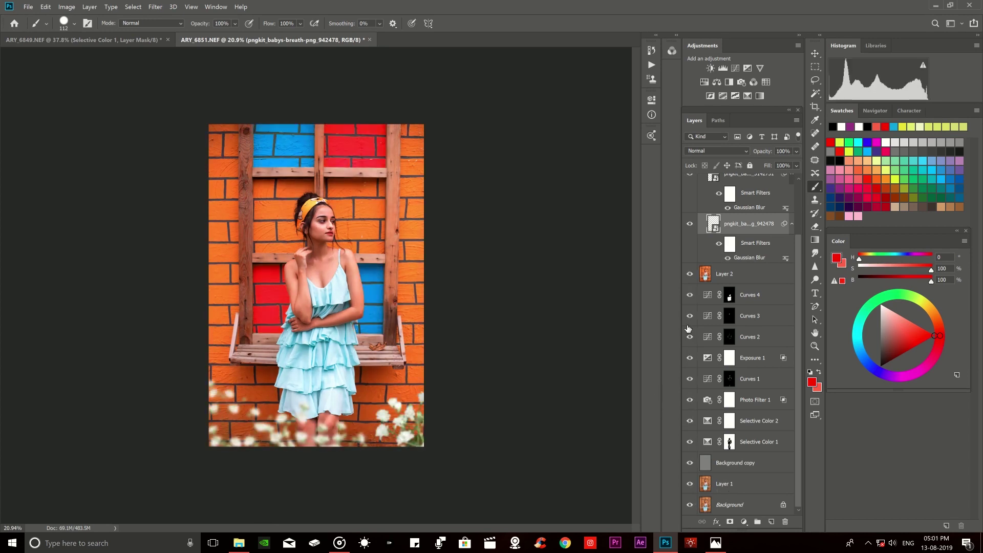
# Add a new Hue/Saturation adjustment layer above the flower layers.
pyautogui.scroll(3, 284, 131)
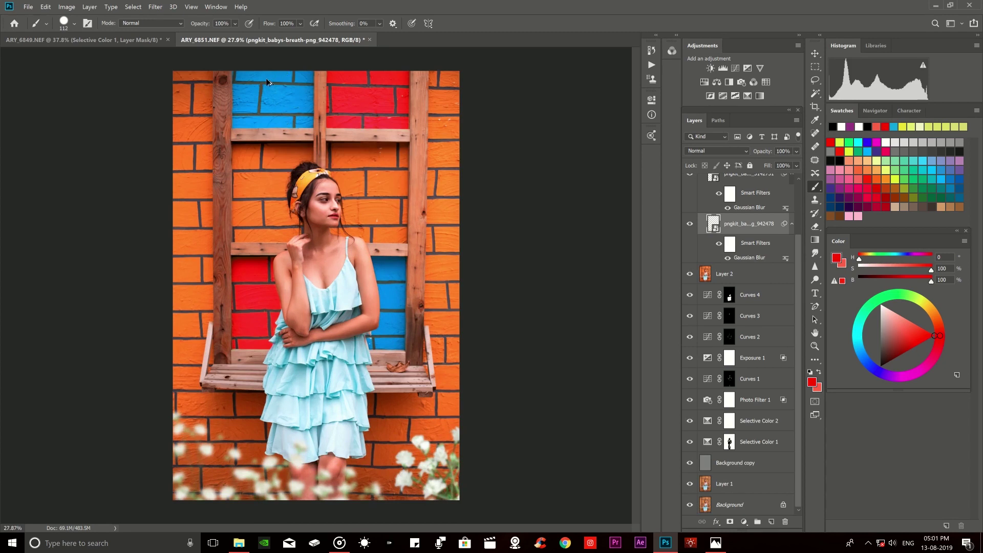
pyautogui.scroll(3, 268, 82)
pyautogui.click(705, 82)
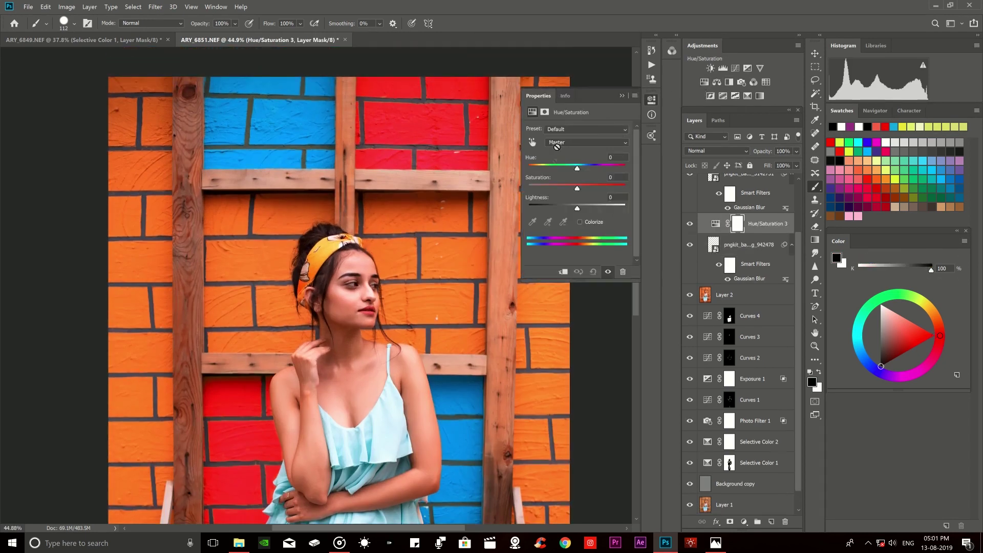
# Shift the hue so bricks turn magenta, then invert the mask to hide it.
pyautogui.moveTo(560, 167); pyautogui.dragTo(549, 170)
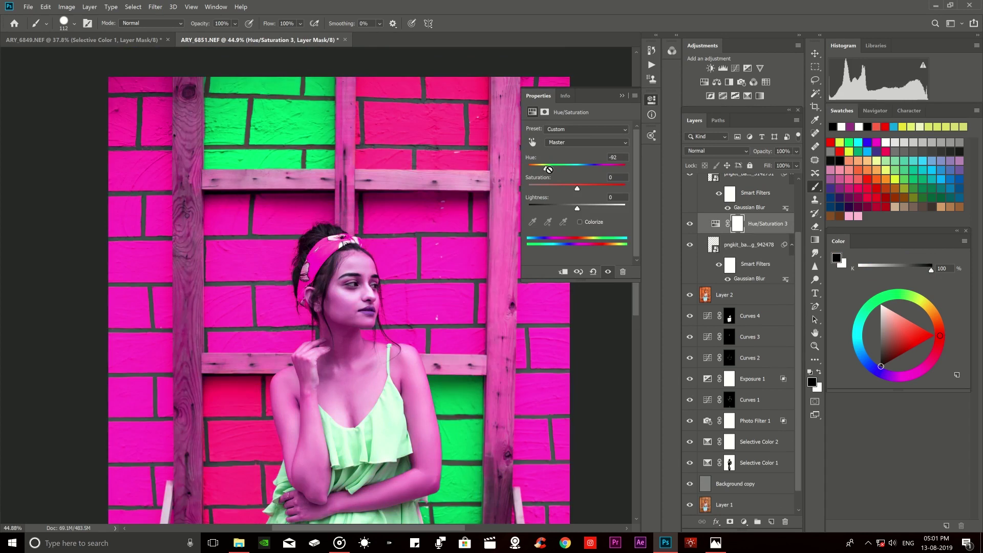
pyautogui.click(622, 96)
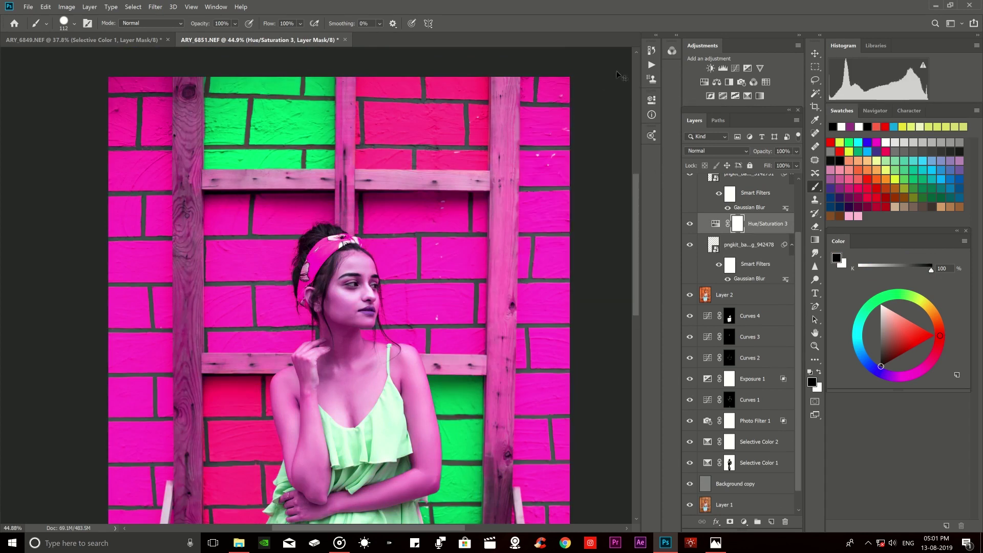
pyautogui.hotkey('ctrl', 'i')
pyautogui.scroll(3, 353, 248)
pyautogui.press('x')
# Paint the magenta recolour back onto the upper and middle bricks and the left column.
pyautogui.moveTo(463, 150)
pyautogui.mouseDown()
pyautogui.moveTo(553, 149)
pyautogui.moveTo(333, 128)
pyautogui.mouseUp()
pyautogui.moveTo(531, 106); pyautogui.dragTo(614, 136)
pyautogui.scroll(-3, 588, 138)
pyautogui.moveTo(486, 128)
pyautogui.mouseDown()
pyautogui.moveTo(547, 220)
pyautogui.moveTo(501, 239)
pyautogui.moveTo(532, 313)
pyautogui.moveTo(583, 307)
pyautogui.moveTo(435, 256)
pyautogui.moveTo(387, 125)
pyautogui.moveTo(486, 204)
pyautogui.moveTo(440, 301)
pyautogui.moveTo(389, 286)
pyautogui.moveTo(368, 256)
pyautogui.mouseUp()
pyautogui.moveTo(302, 137)
pyautogui.mouseDown()
pyautogui.moveTo(331, 108)
pyautogui.moveTo(184, 111)
pyautogui.moveTo(172, 257)
pyautogui.moveTo(297, 317)
pyautogui.moveTo(328, 271)
pyautogui.moveTo(287, 190)
pyautogui.moveTo(259, 217)
pyautogui.mouseUp()
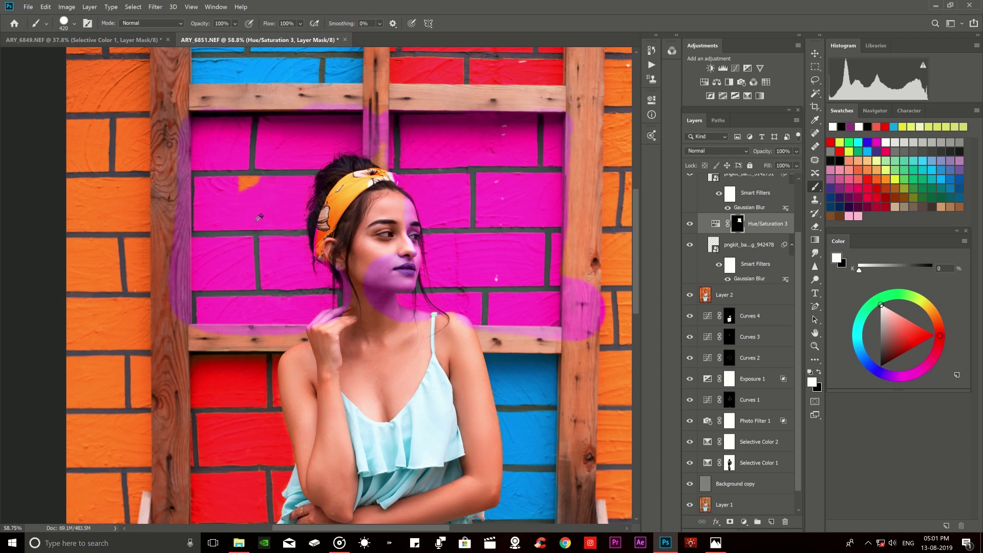
pyautogui.scroll(-5, 276, 164)
pyautogui.scroll(5, 220, 152)
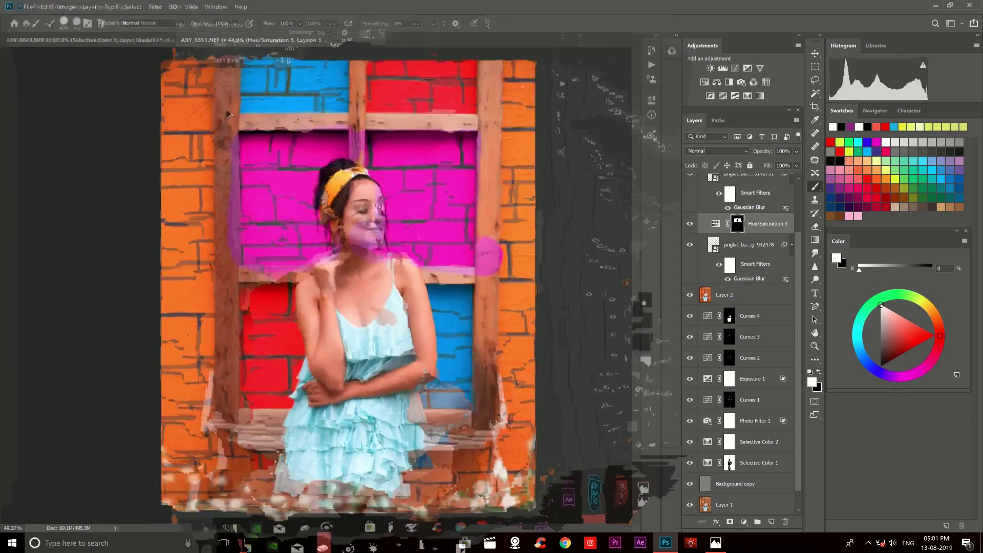
# Paint black on the mask to clear the purple spill off the beam's edges.
pyautogui.press('x')
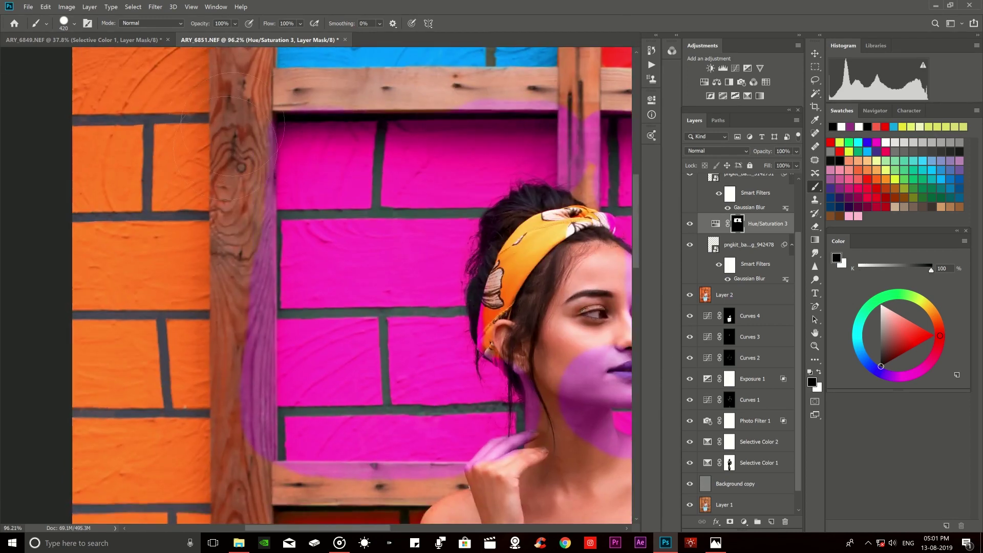
pyautogui.moveTo(208, 124); pyautogui.dragTo(208, 236)
pyautogui.scroll(-1, 215, 164)
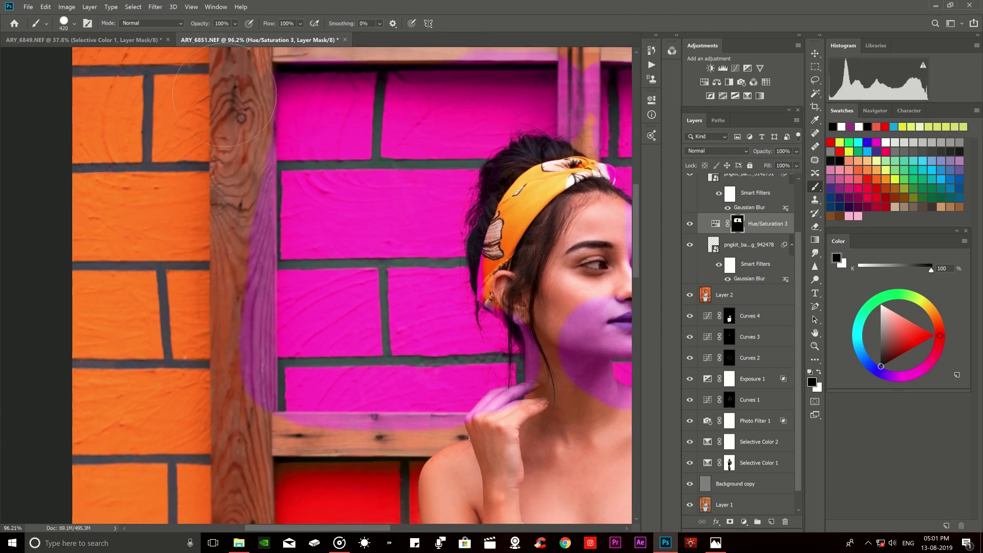
pyautogui.scroll(-1, 223, 140)
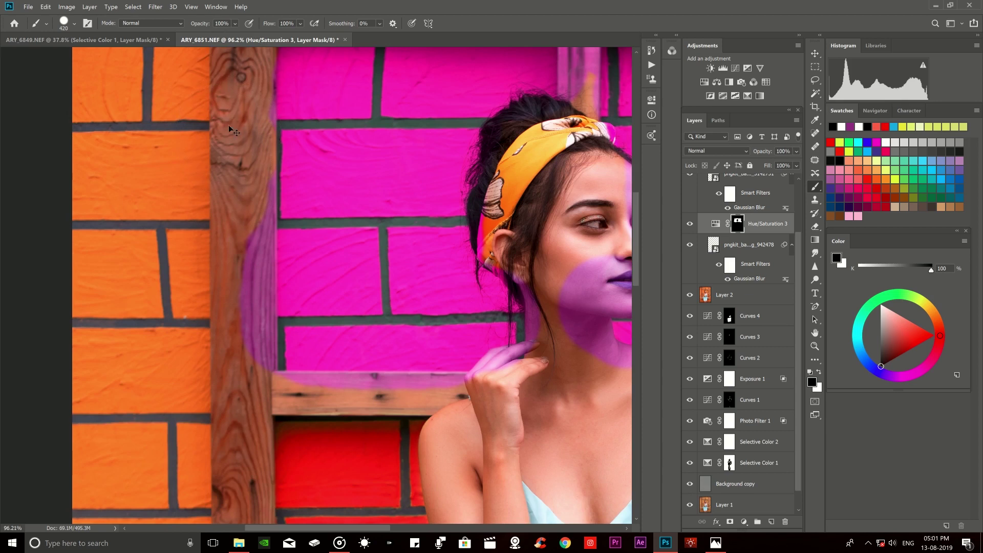
pyautogui.moveTo(223, 148)
pyautogui.mouseDown()
pyautogui.moveTo(222, 202)
pyautogui.moveTo(268, 338)
pyautogui.mouseUp()
pyautogui.scroll(-1, 222, 202)
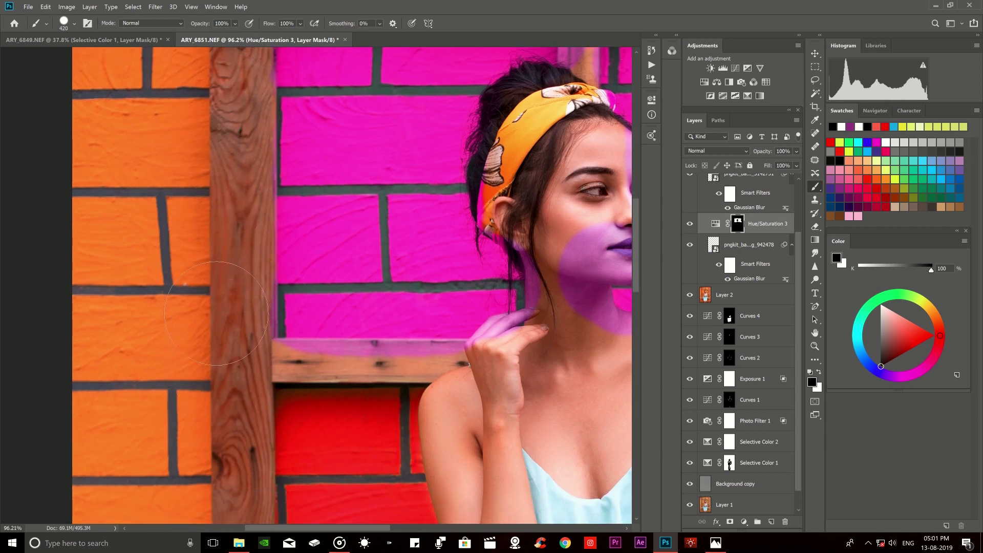
pyautogui.moveTo(384, 396); pyautogui.dragTo(292, 387)
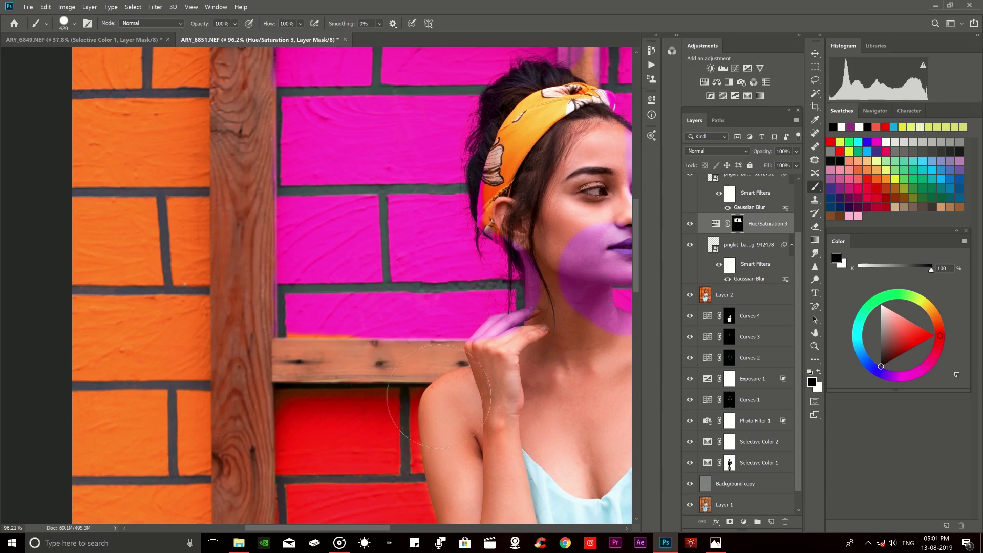
pyautogui.scroll(1, 365, 306)
pyautogui.scroll(5, 365, 306)
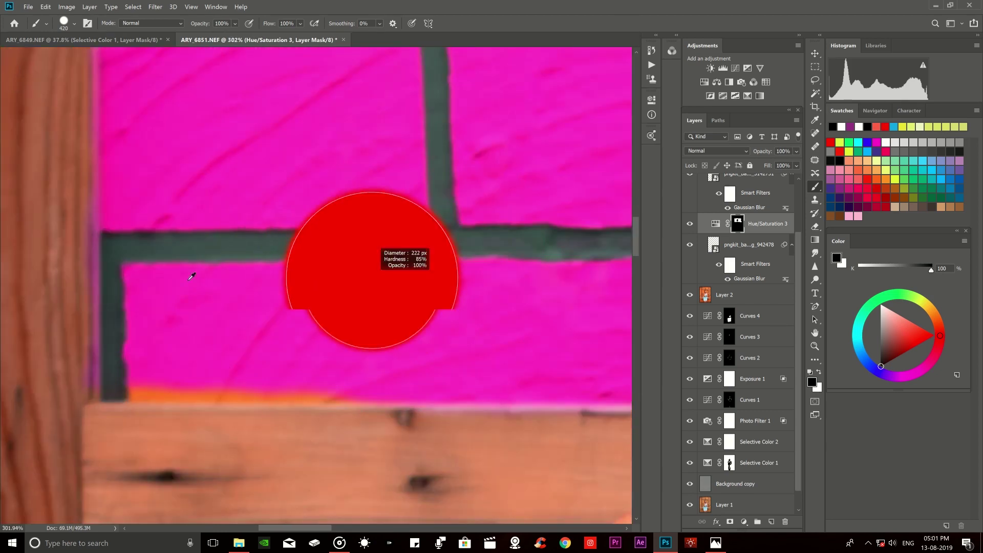
# Paint magenta over the orange strip along the wall's bottom, undoing a stray corner stroke.
pyautogui.press('x')
pyautogui.moveTo(154, 397); pyautogui.dragTo(410, 399)
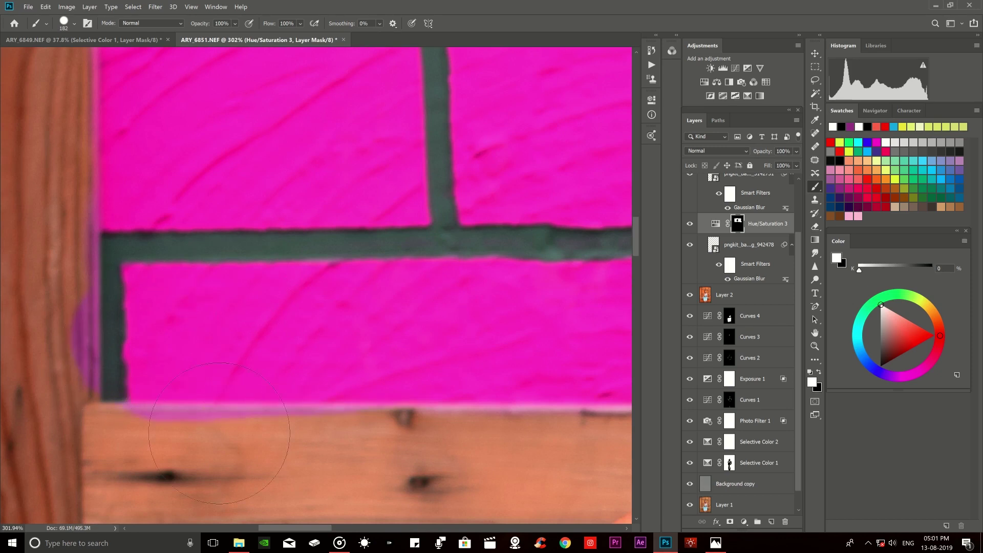
pyautogui.press('x')
pyautogui.scroll(-3, 32, 277)
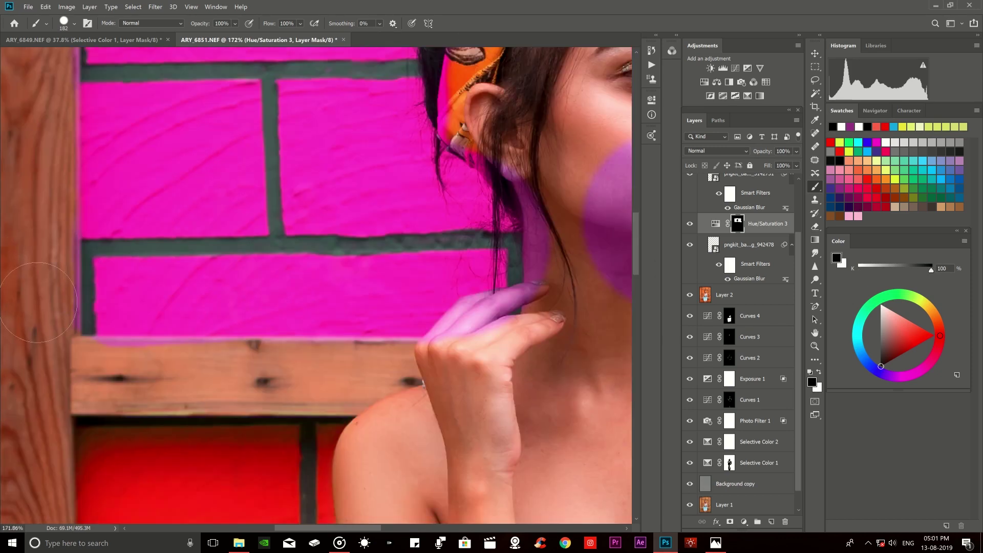
pyautogui.click(78, 359)
pyautogui.hotkey('ctrl', 'z')
pyautogui.scroll(-5, 344, 385)
pyautogui.scroll(3, 215, 238)
pyautogui.scroll(3, 215, 238)
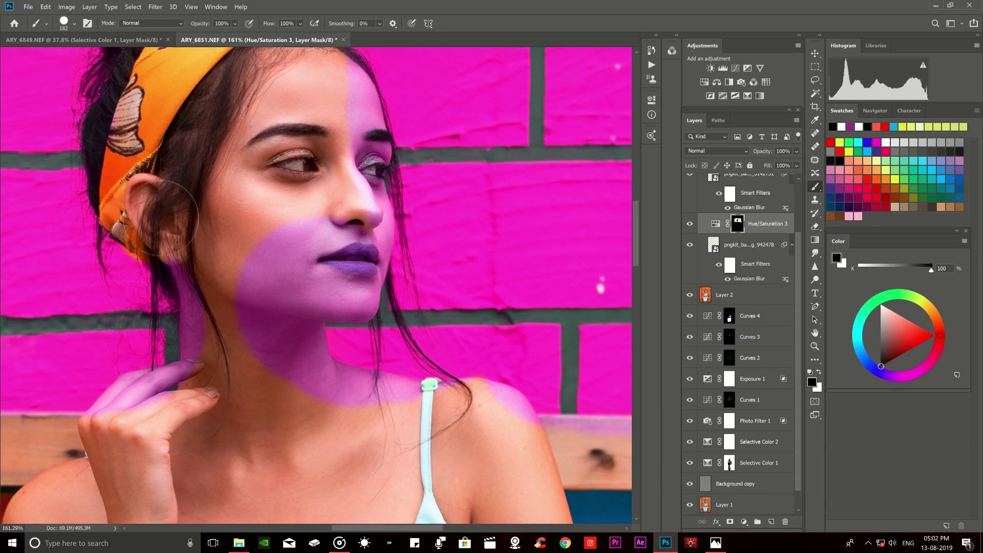
# Remove the purple tint from the left side of the neck and the back of the hand.
pyautogui.moveTo(241, 287)
pyautogui.mouseDown()
pyautogui.moveTo(214, 386)
pyautogui.moveTo(100, 436)
pyautogui.mouseUp()
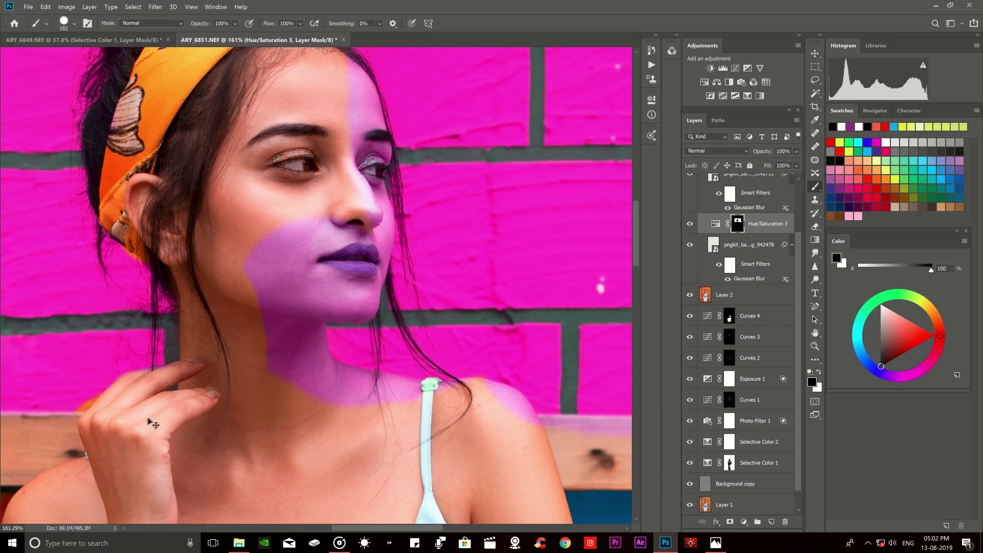
pyautogui.scroll(6, 103, 432)
pyautogui.moveTo(112, 421); pyautogui.dragTo(142, 420)
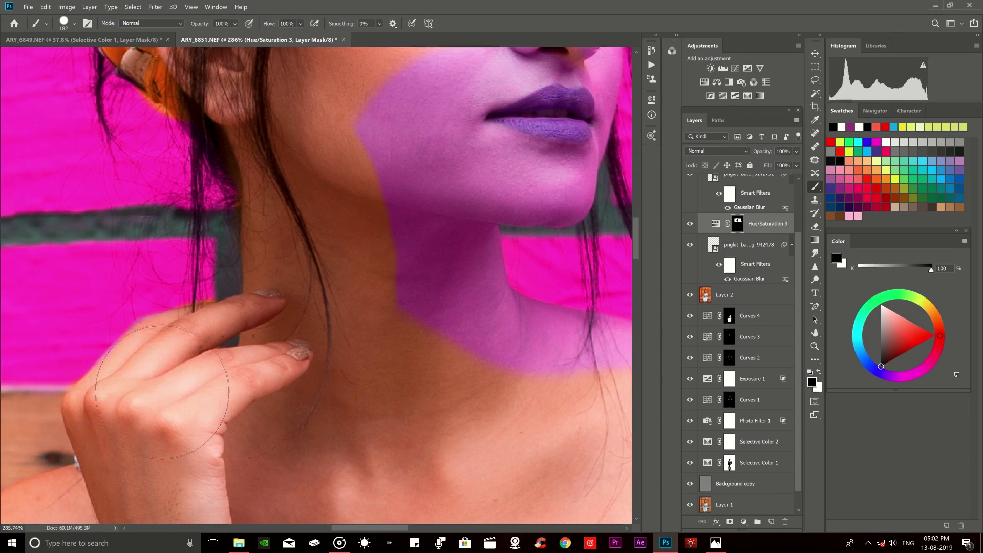
pyautogui.click(119, 142)
pyautogui.press('x')
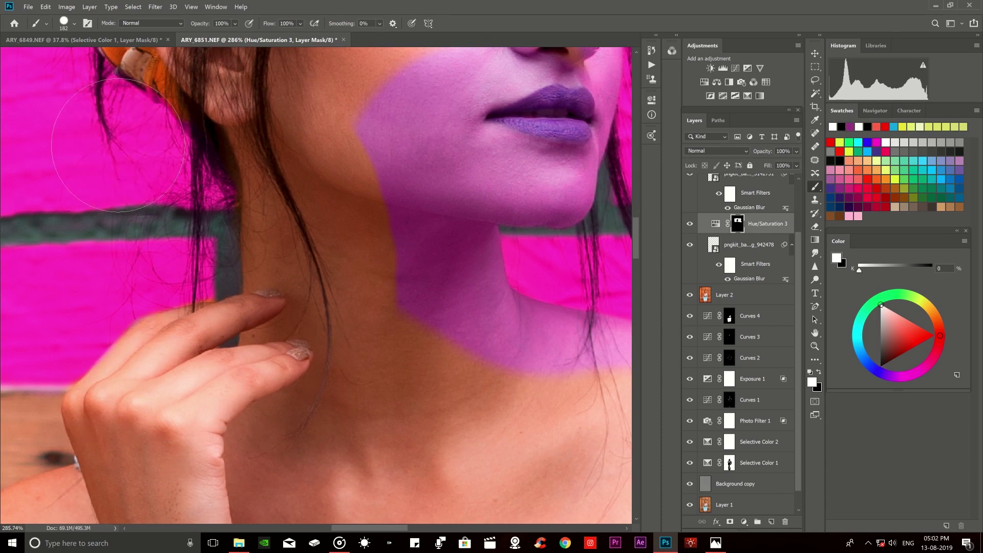
pyautogui.scroll(2, 221, 168)
pyautogui.scroll(3, 221, 168)
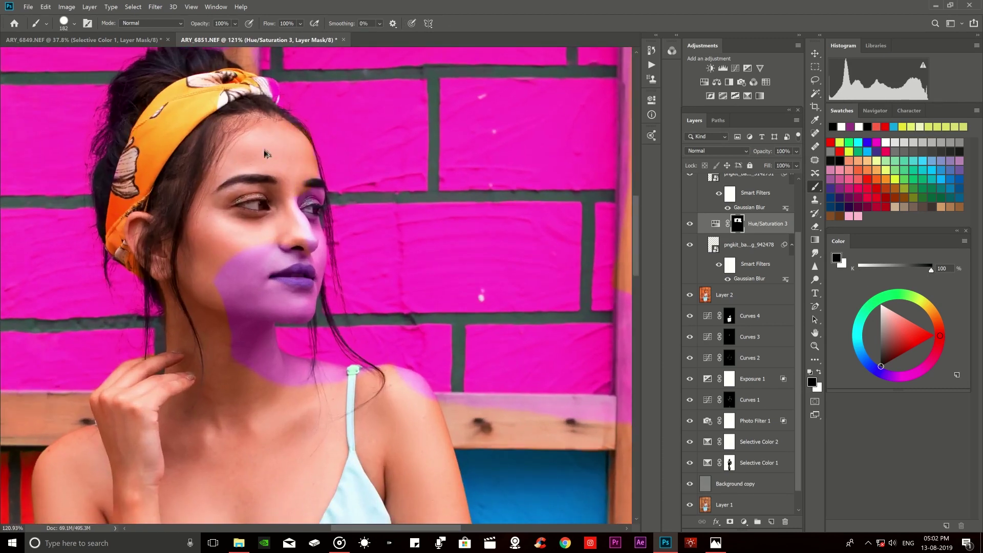
pyautogui.scroll(3, 294, 245)
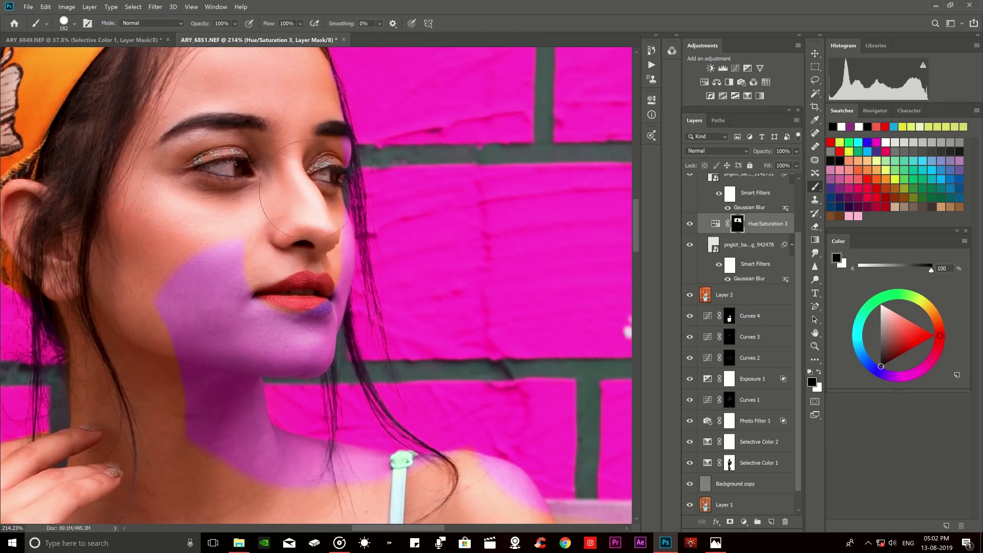
# Erase the purple tint from the chin, lips, cheek, jaw and shoulder.
pyautogui.moveTo(307, 307); pyautogui.dragTo(287, 338)
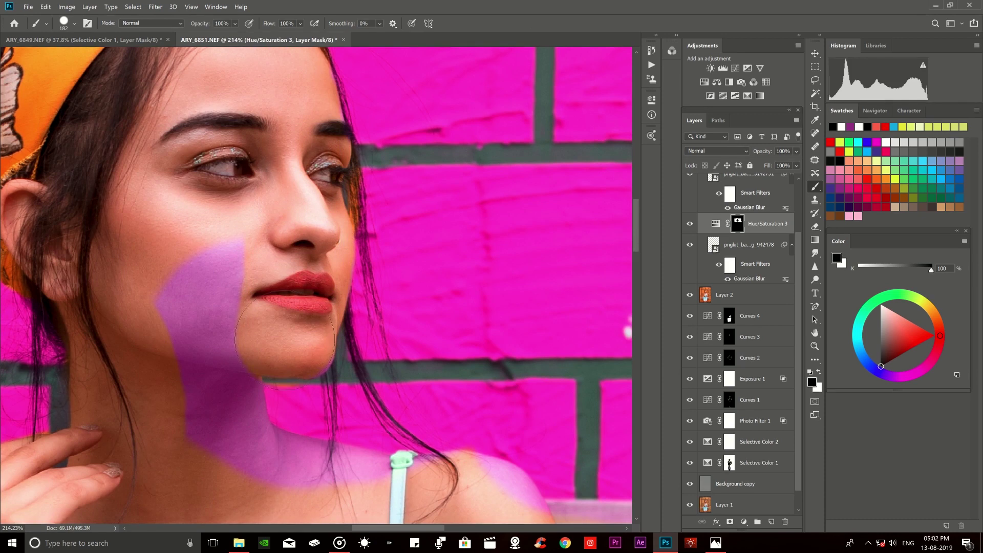
pyautogui.moveTo(225, 358); pyautogui.dragTo(215, 275)
pyautogui.scroll(-3, 215, 275)
pyautogui.moveTo(220, 399); pyautogui.dragTo(360, 366)
pyautogui.moveTo(509, 461); pyautogui.dragTo(479, 431)
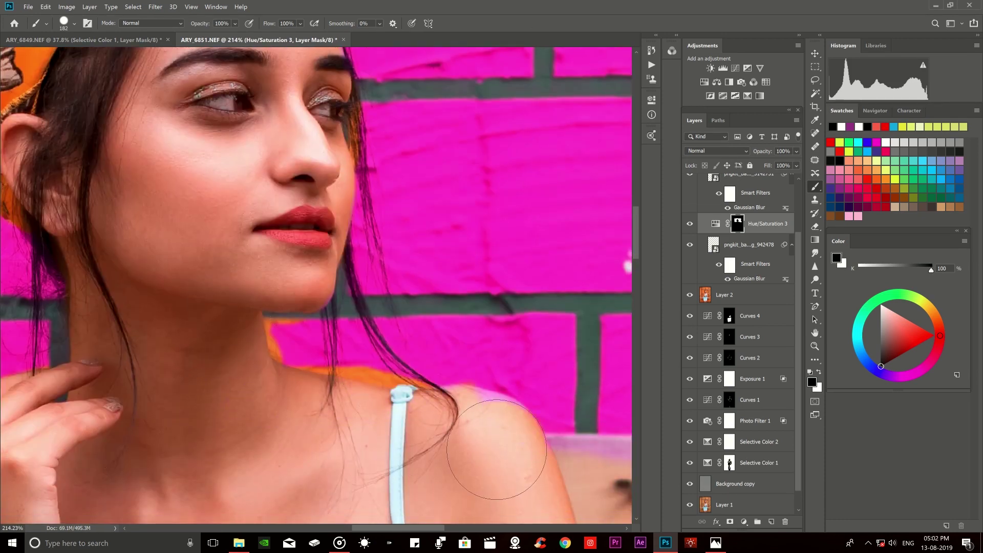
pyautogui.scroll(5, 175, 280)
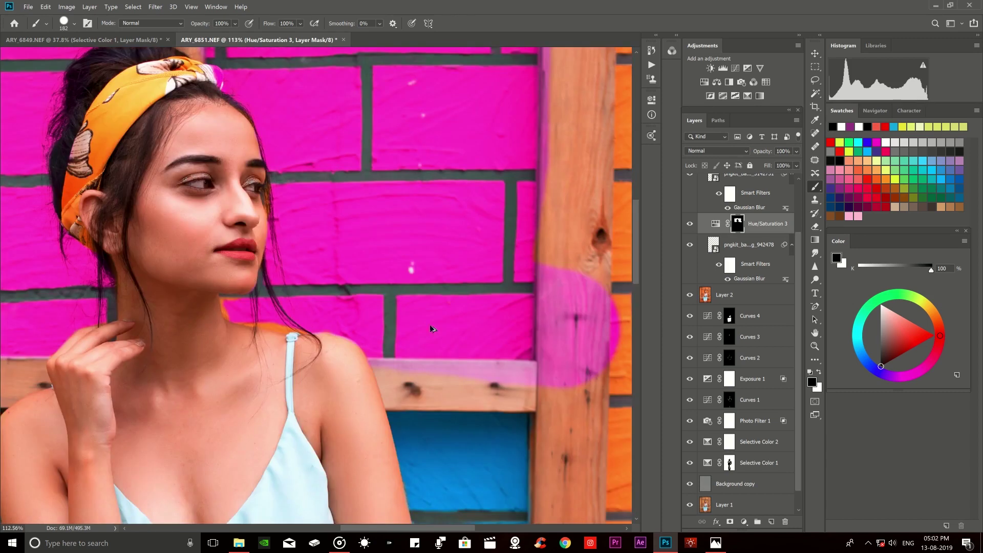
# Clear the pink from the wooden post and beam top, then shrink the brush.
pyautogui.moveTo(546, 228); pyautogui.dragTo(563, 359)
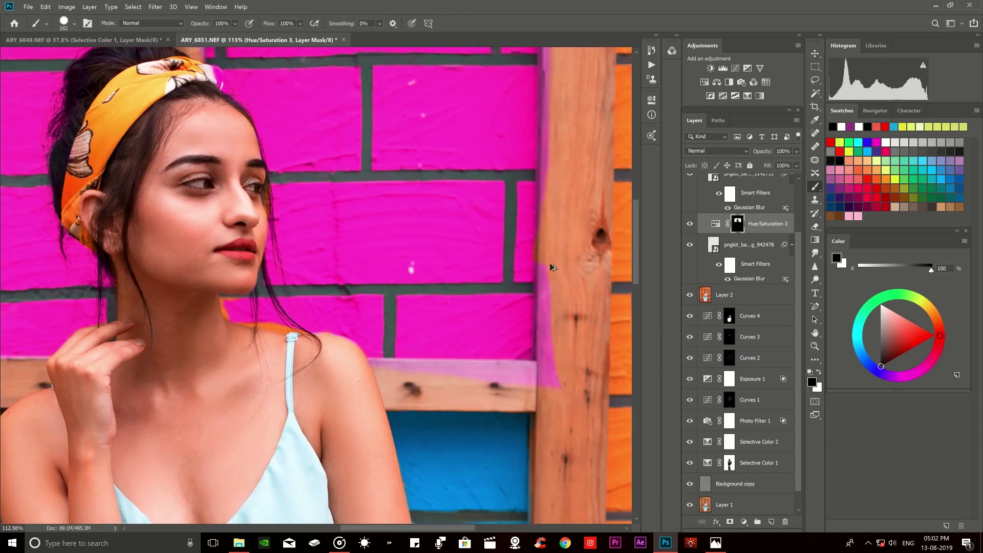
pyautogui.moveTo(537, 299)
pyautogui.mouseDown()
pyautogui.moveTo(535, 373)
pyautogui.moveTo(387, 364)
pyautogui.mouseUp()
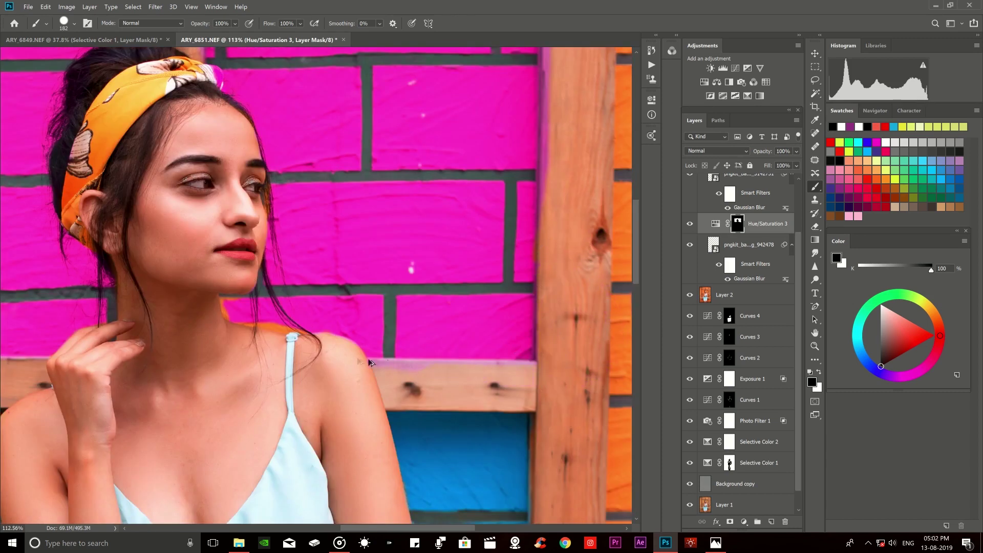
pyautogui.hotkey('ctrl', 'z')
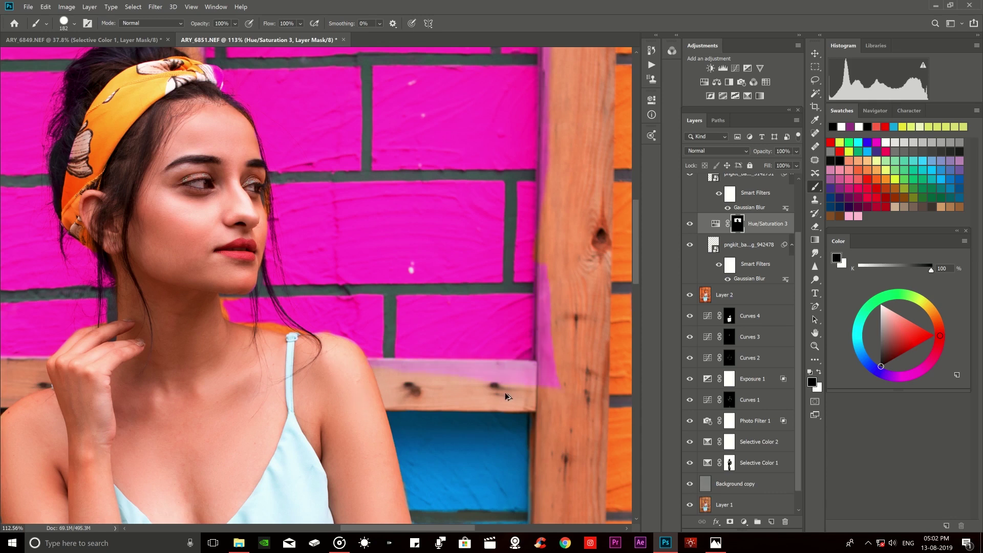
pyautogui.scroll(1, 493, 394)
pyautogui.moveTo(546, 315)
pyautogui.mouseDown()
pyautogui.moveTo(542, 278)
pyautogui.moveTo(533, 361)
pyautogui.moveTo(363, 364)
pyautogui.mouseUp()
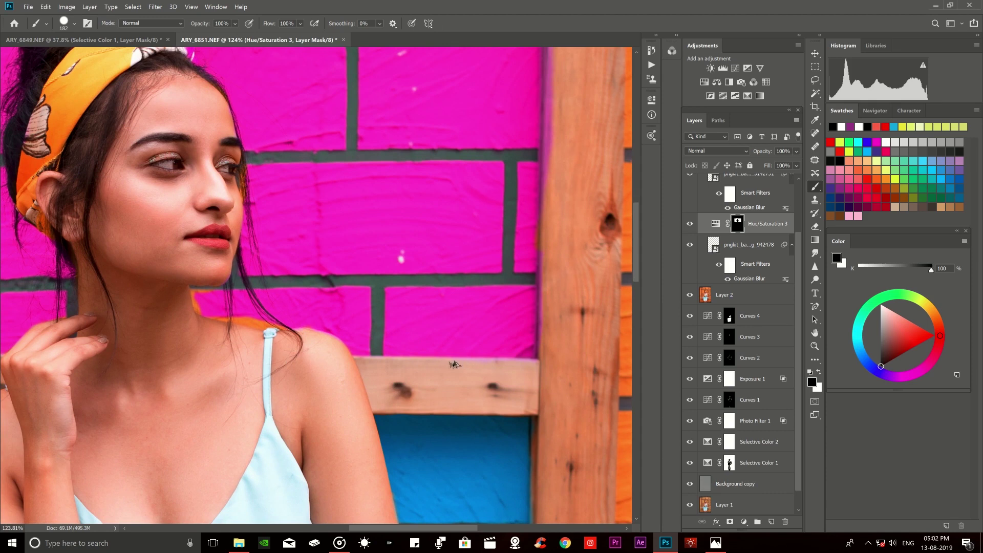
pyautogui.scroll(8, 245, 317)
pyautogui.scroll(6, 249, 310)
pyautogui.press('x')
pyautogui.moveTo(439, 296); pyautogui.dragTo(306, 281)
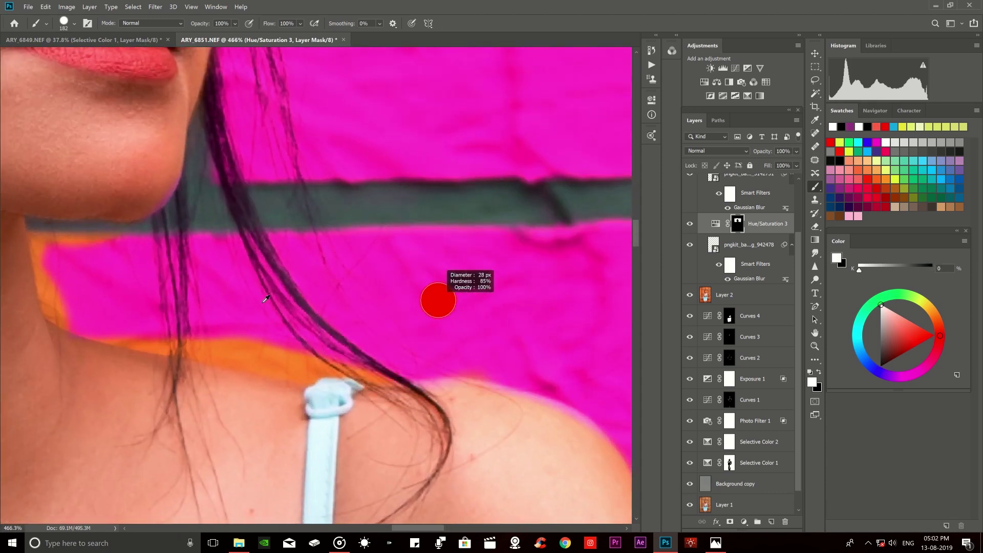
# Paint magenta into the orange gaps by the hair, along the neck edge and between strands.
pyautogui.keyDown('alt'); pyautogui.rightClick(386, 329); pyautogui.keyUp('alt')
pyautogui.moveTo(358, 359)
pyautogui.mouseDown()
pyautogui.moveTo(374, 346)
pyautogui.moveTo(139, 344)
pyautogui.mouseUp()
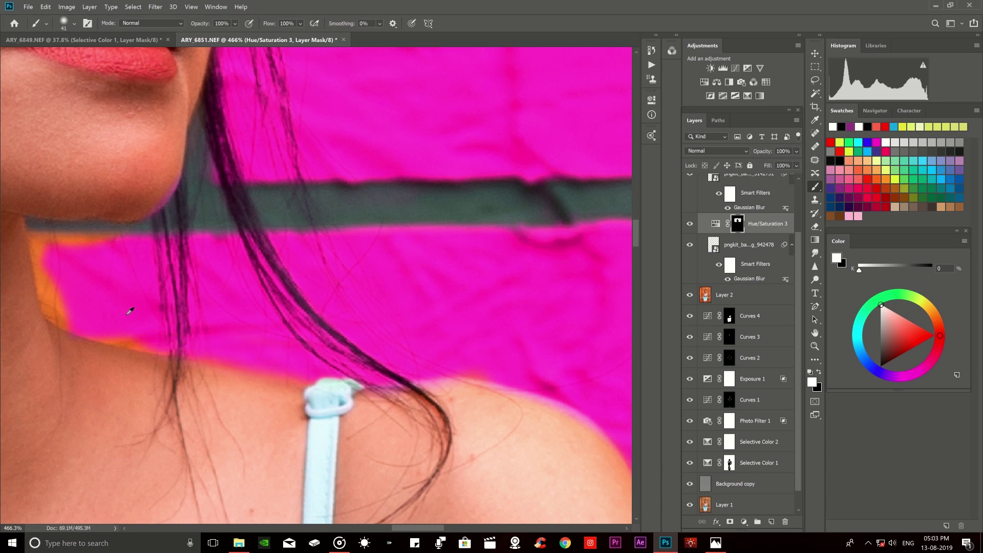
pyautogui.moveTo(117, 312); pyautogui.dragTo(49, 227)
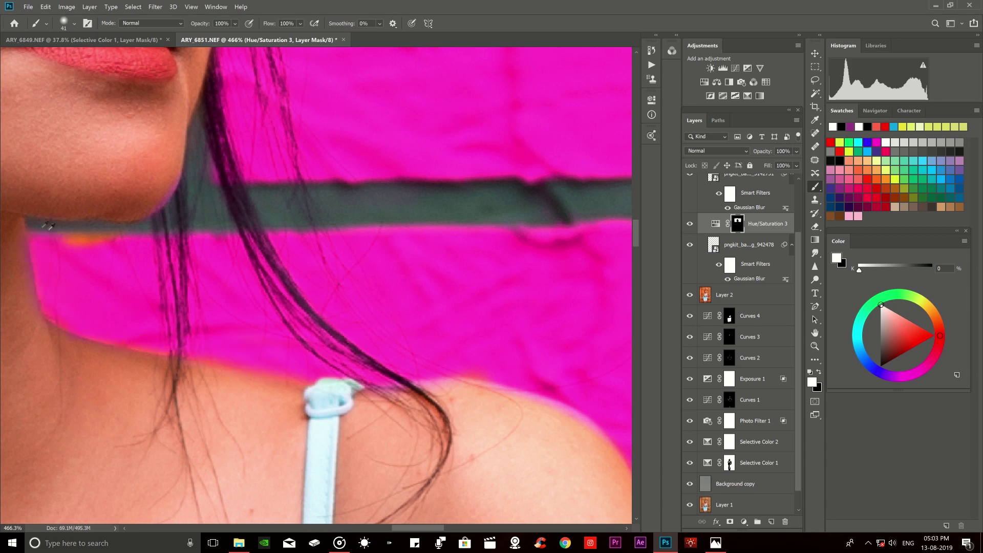
pyautogui.scroll(-5, 50, 227)
pyautogui.scroll(2, 236, 105)
pyautogui.scroll(2, 235, 105)
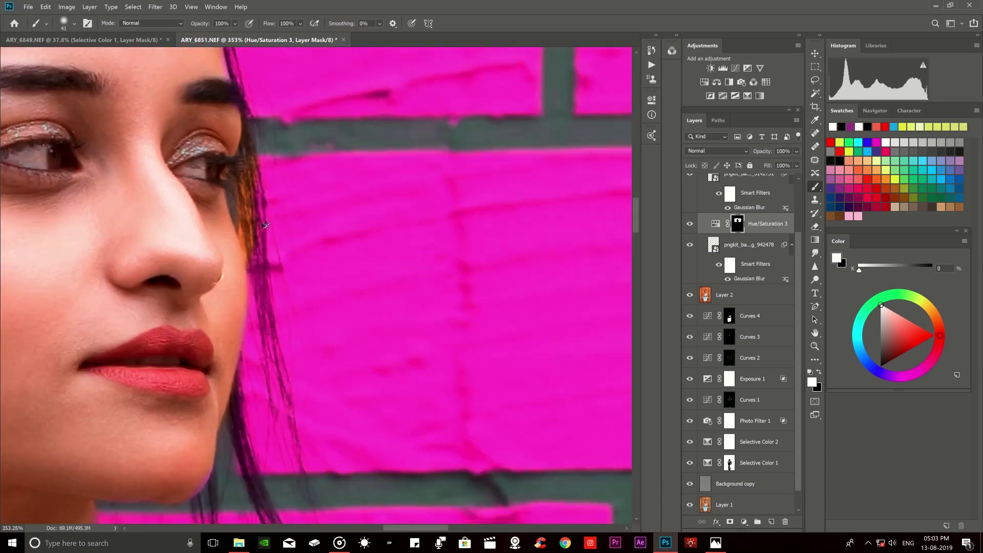
pyautogui.scroll(2, 235, 104)
pyautogui.moveTo(236, 105); pyautogui.dragTo(228, 317)
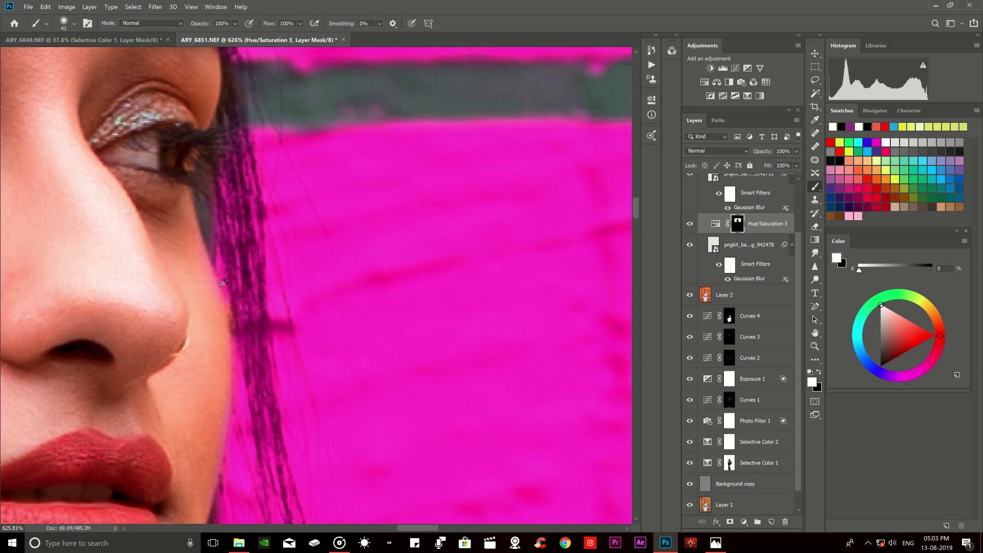
pyautogui.scroll(-3, 215, 224)
pyautogui.scroll(-2, 215, 224)
pyautogui.scroll(-3, 215, 224)
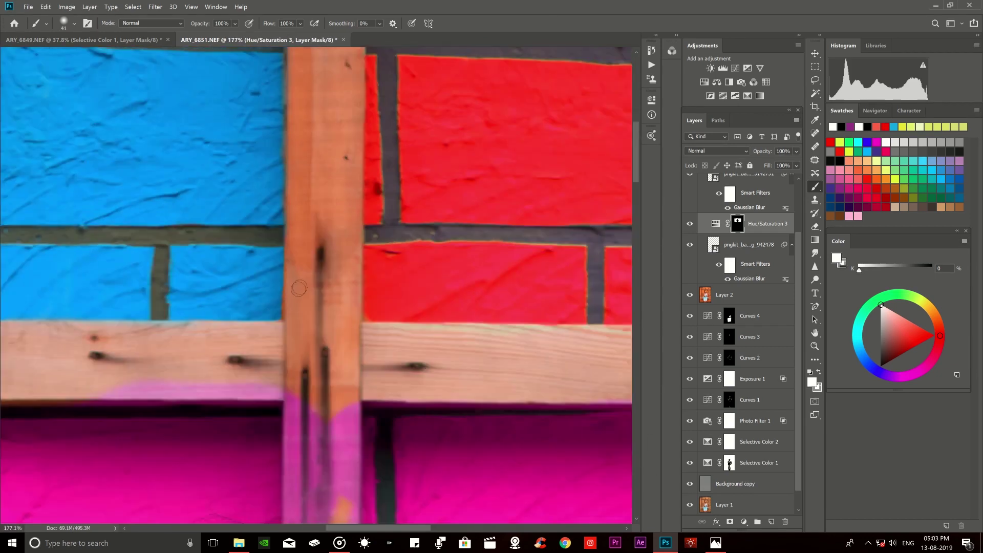
pyautogui.scroll(-2, 267, 326)
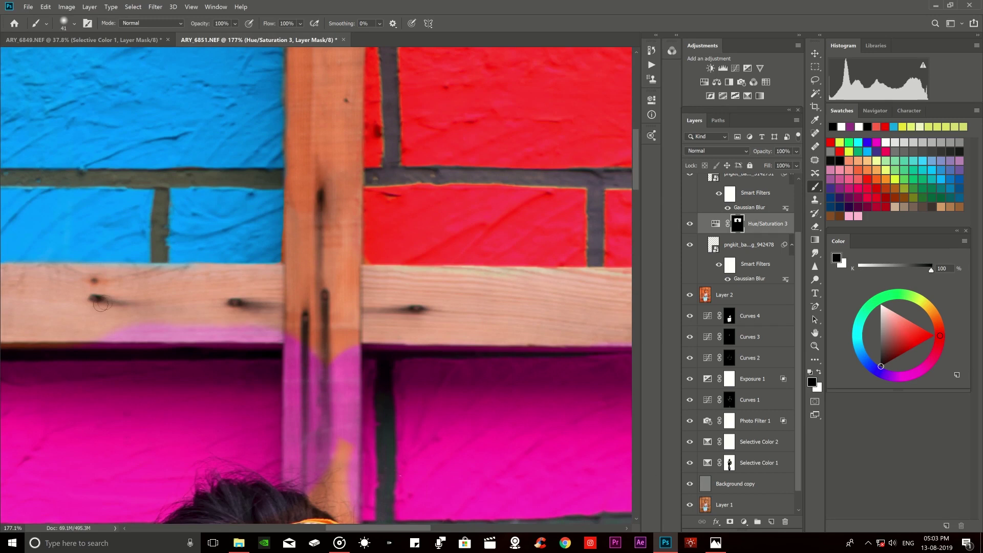
# With a smaller brush, clean the pink fringe off the beam's lower edge and post, then zoom out.
pyautogui.moveTo(228, 327); pyautogui.dragTo(92, 333)
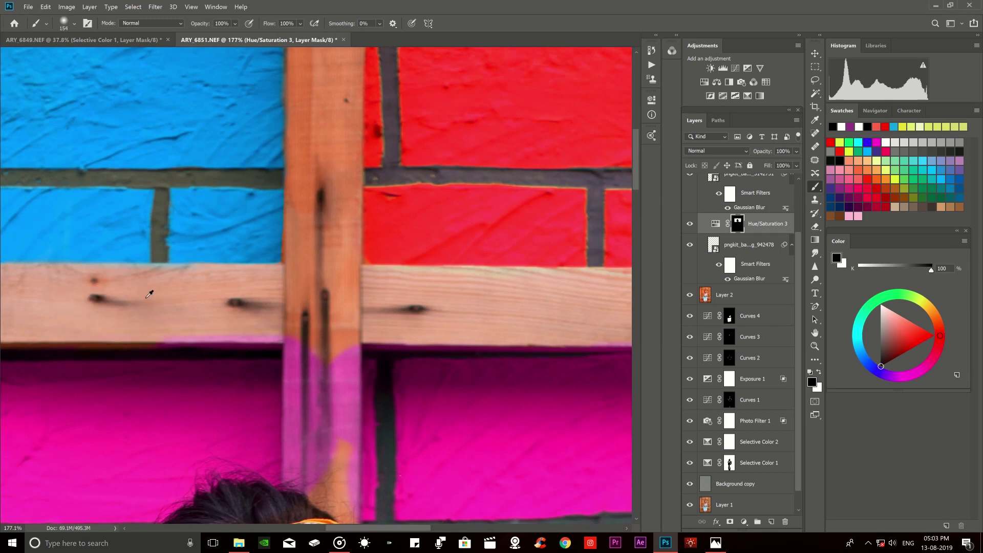
pyautogui.moveTo(251, 315); pyautogui.dragTo(277, 316)
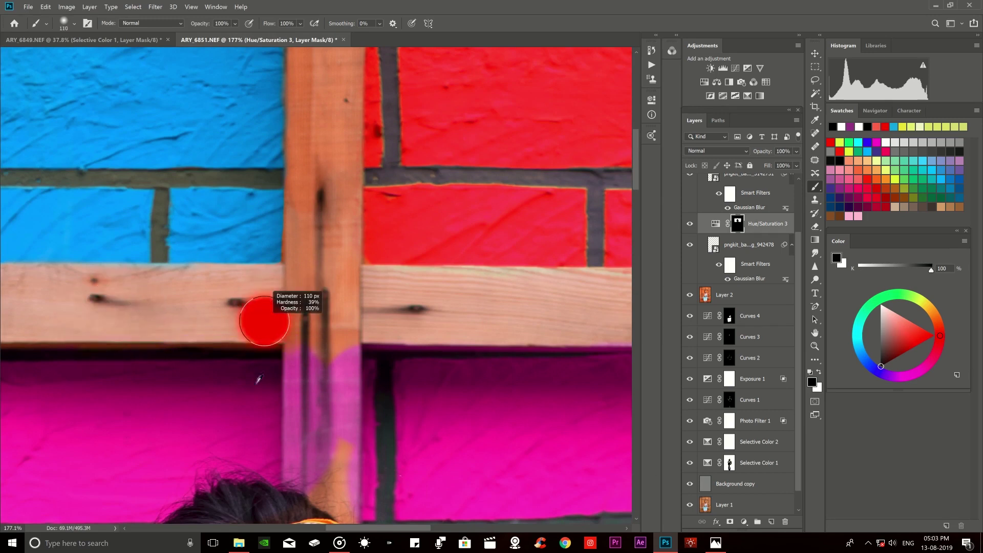
pyautogui.moveTo(343, 348); pyautogui.dragTo(340, 397)
pyautogui.scroll(-2, 307, 384)
pyautogui.scroll(2, 305, 379)
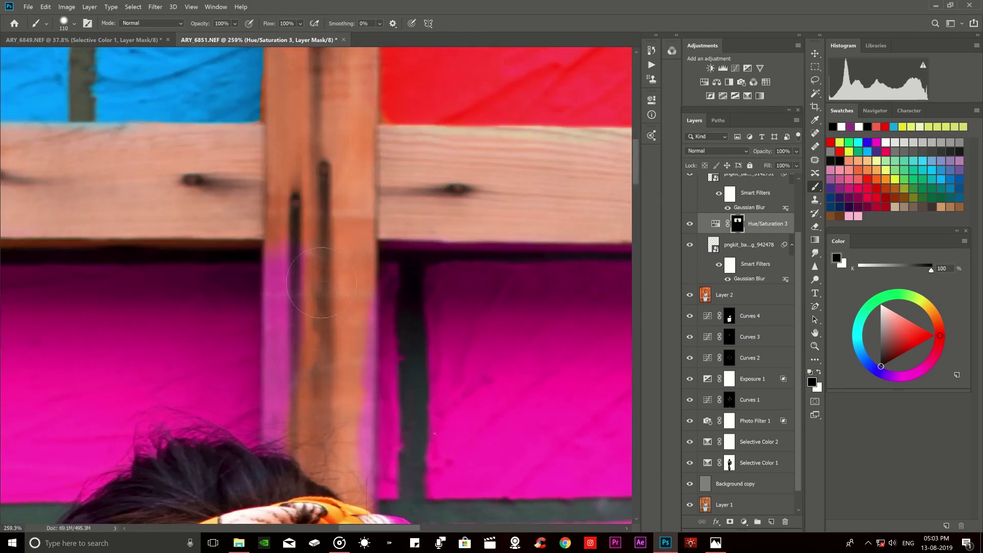
pyautogui.moveTo(305, 251)
pyautogui.mouseDown()
pyautogui.moveTo(337, 354)
pyautogui.moveTo(341, 475)
pyautogui.mouseUp()
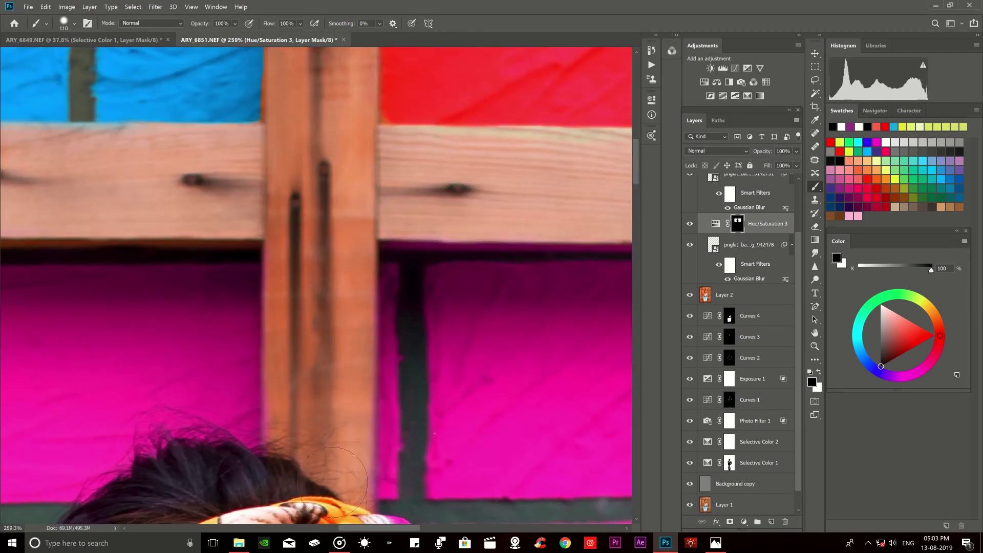
pyautogui.scroll(-1, 367, 190)
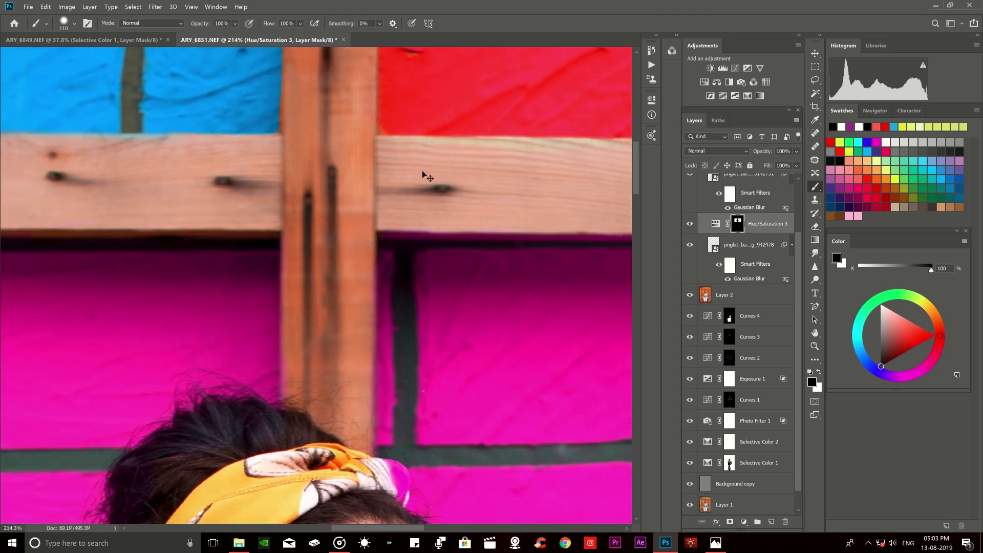
pyautogui.scroll(-3, 389, 170)
pyautogui.scroll(-3, 382, 176)
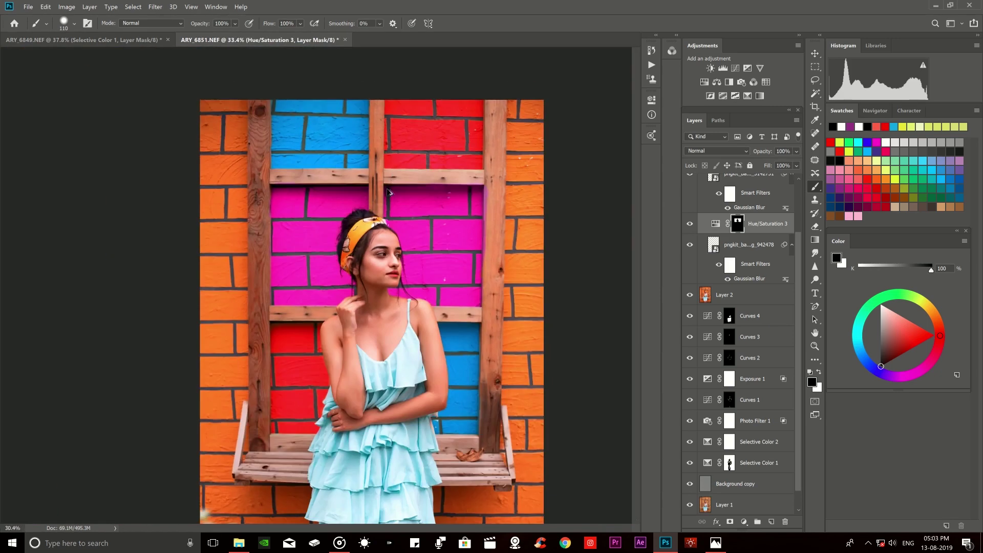
# Toggle both pngkit flower layers off and back on so the flowers show again.
pyautogui.scroll(-2, 377, 182)
pyautogui.scroll(1, 272, 203)
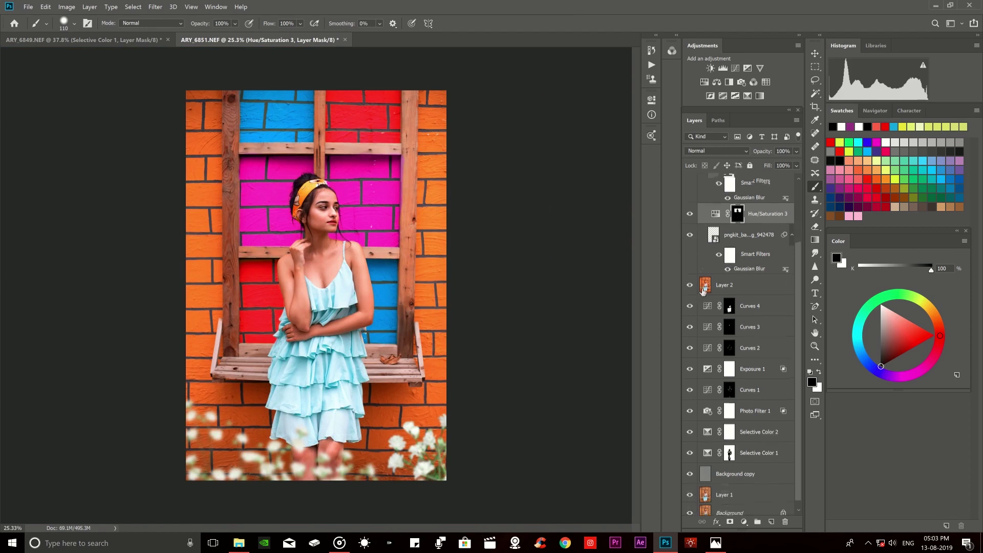
pyautogui.scroll(2, 737, 276)
pyautogui.click(690, 296)
pyautogui.click(690, 225)
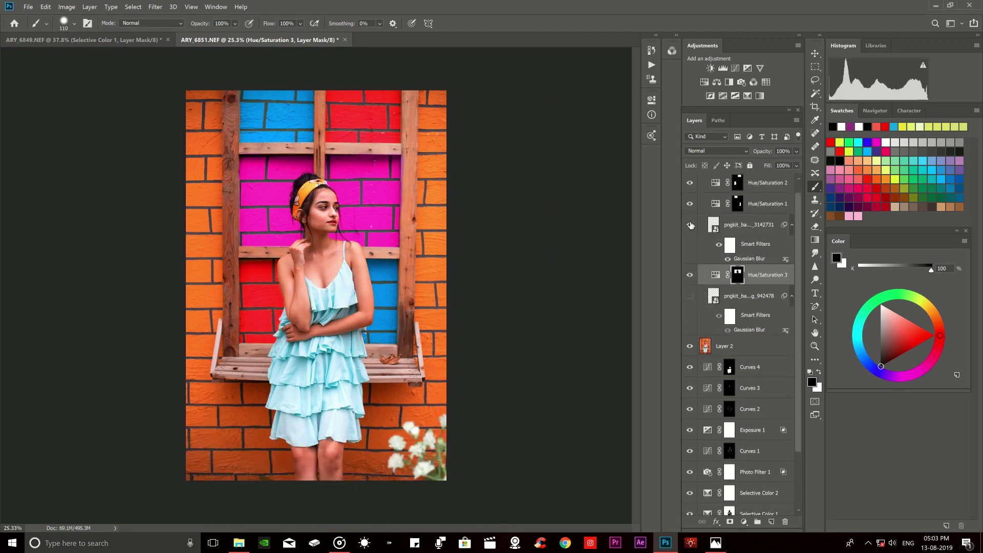
pyautogui.click(690, 225)
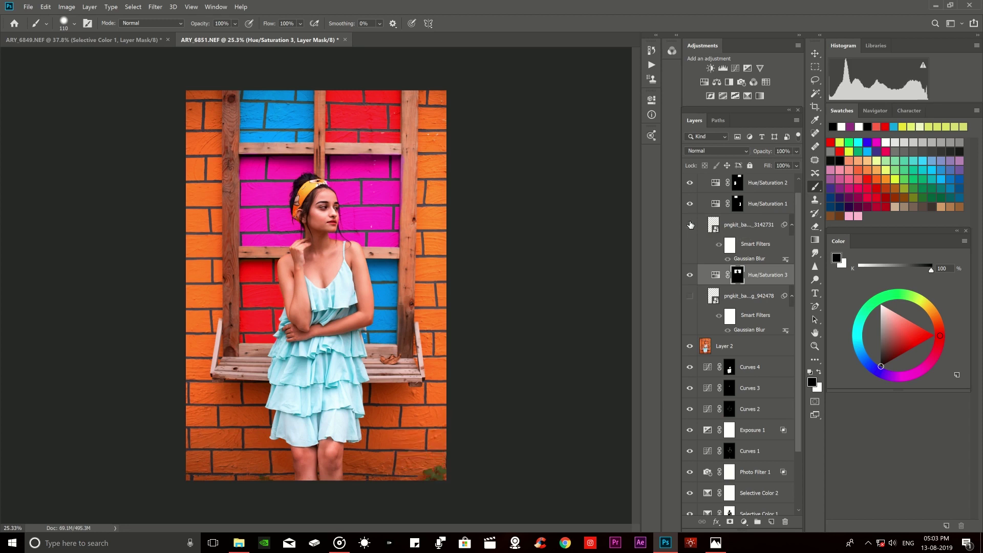
pyautogui.click(690, 225)
pyautogui.click(689, 295)
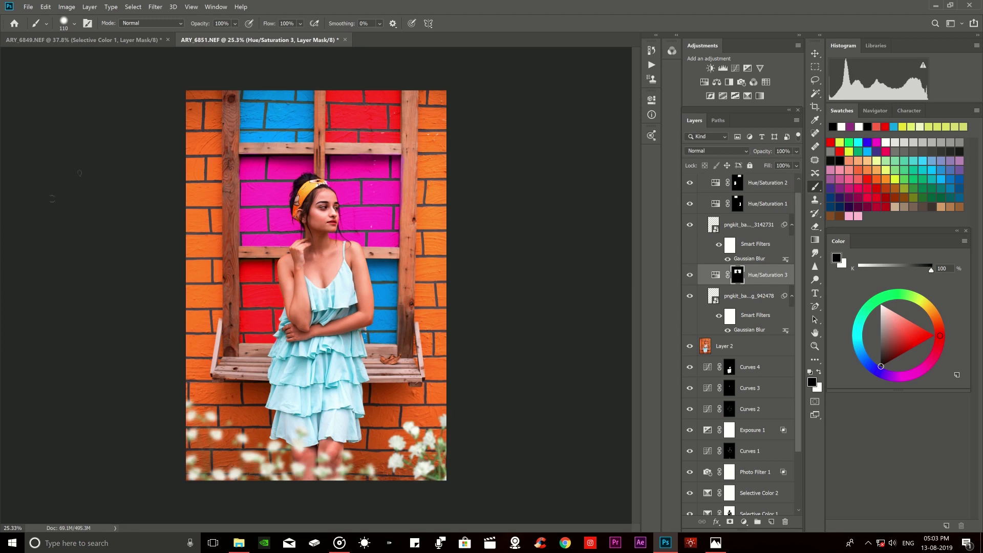
# Select the Hue/Saturation 3 adjustment thumbnail rather than its mask.
pyautogui.scroll(3, 390, 79)
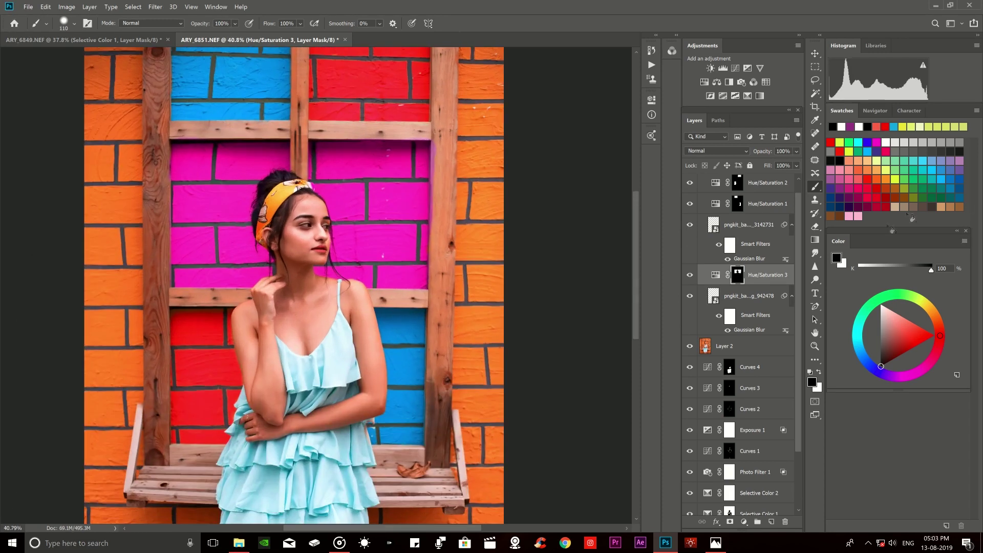
pyautogui.click(715, 275)
pyautogui.scroll(1, 715, 289)
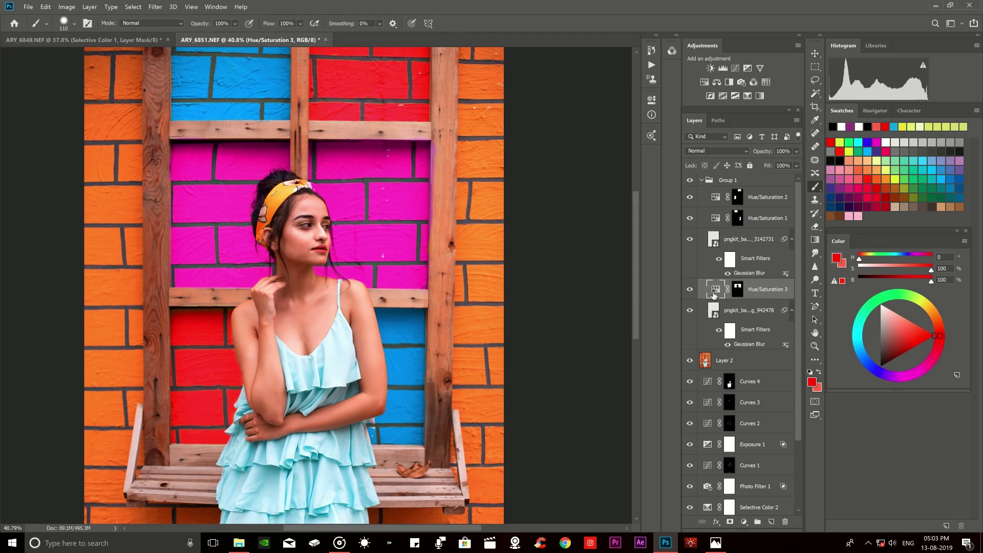
pyautogui.click(689, 290)
# Move Hue/Saturation 3 above Group 1 and set its Hue to -180 so the bricks turn blue.
pyautogui.moveTo(715, 289); pyautogui.dragTo(740, 178)
pyautogui.doubleClick(706, 184)
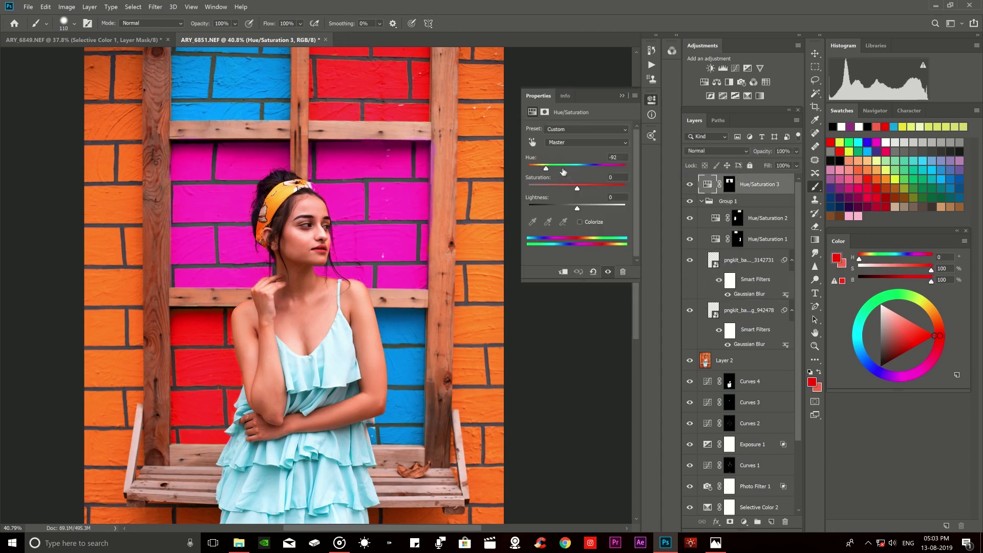
pyautogui.moveTo(563, 168); pyautogui.dragTo(628, 169)
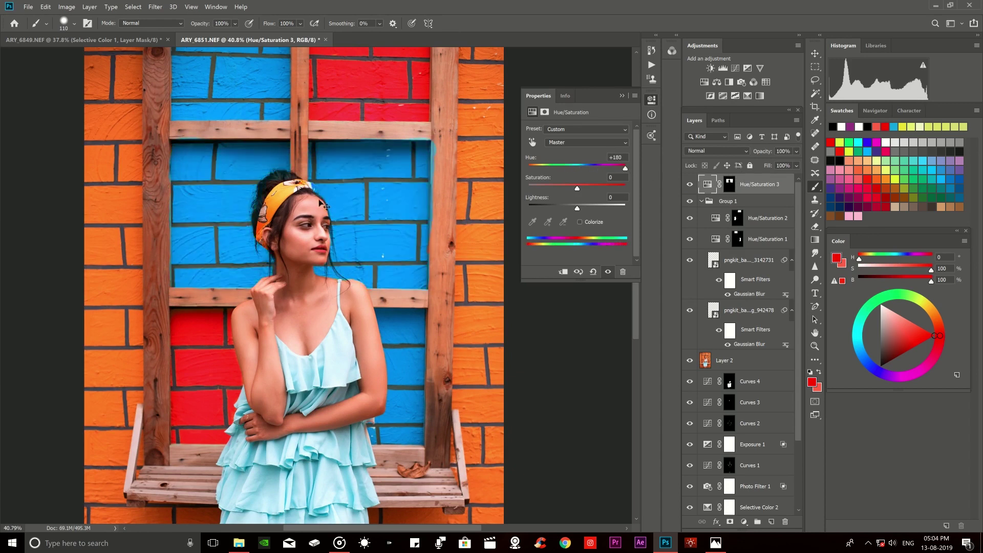
pyautogui.scroll(-5, 330, 202)
pyautogui.scroll(2, 355, 200)
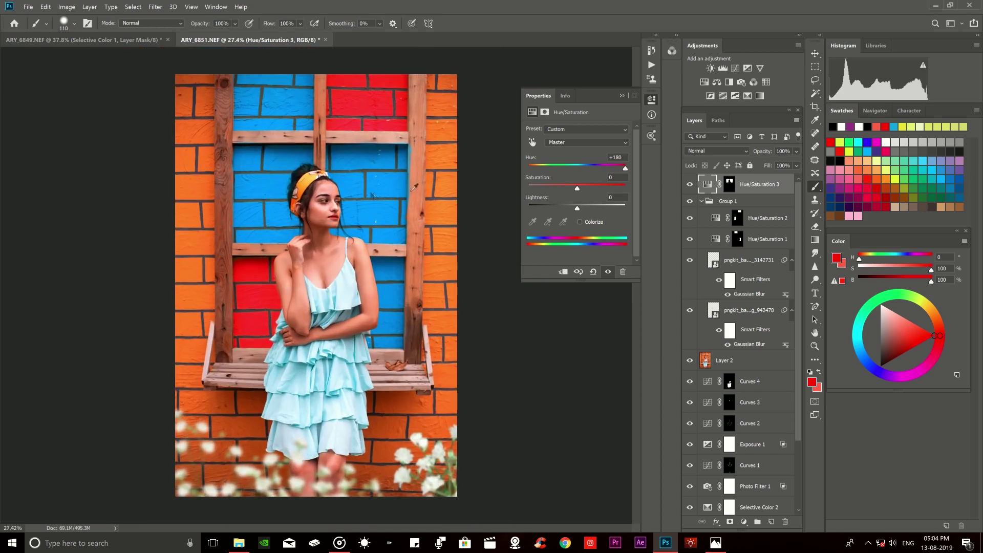
pyautogui.moveTo(627, 169); pyautogui.dragTo(484, 170)
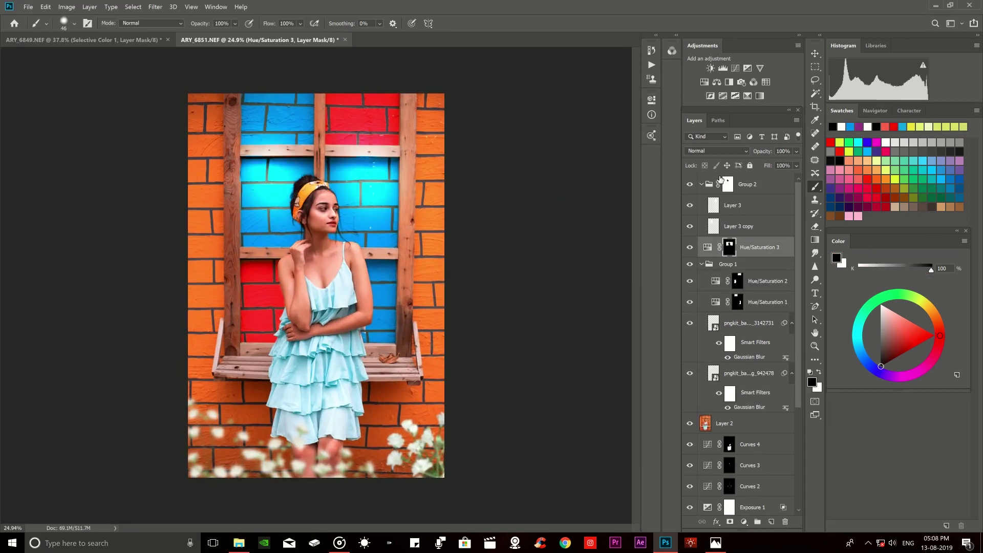
# Reduce Group 2's Fill to 30% in the Layers panel.
pyautogui.click(727, 184)
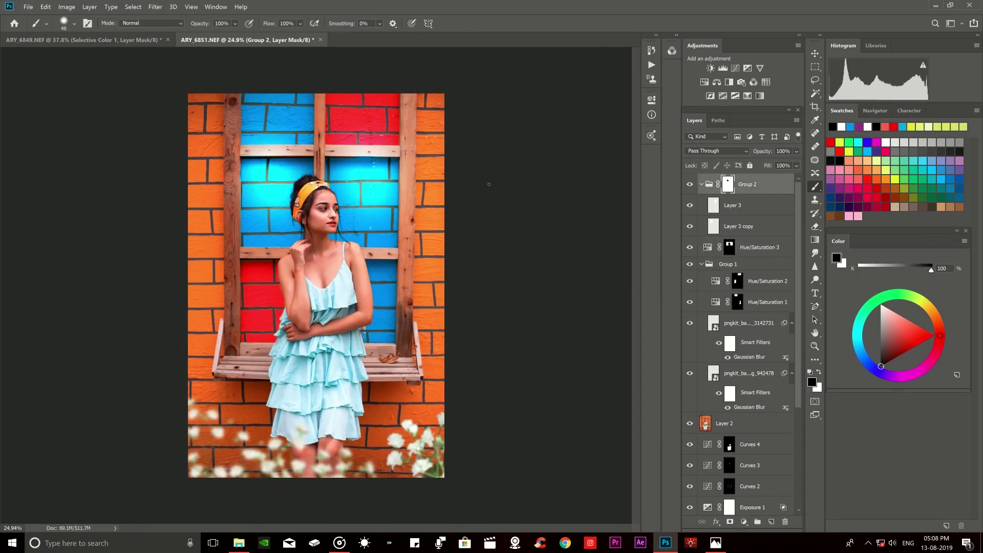
pyautogui.moveTo(772, 169); pyautogui.dragTo(737, 170)
pyautogui.scroll(-5, 690, 507)
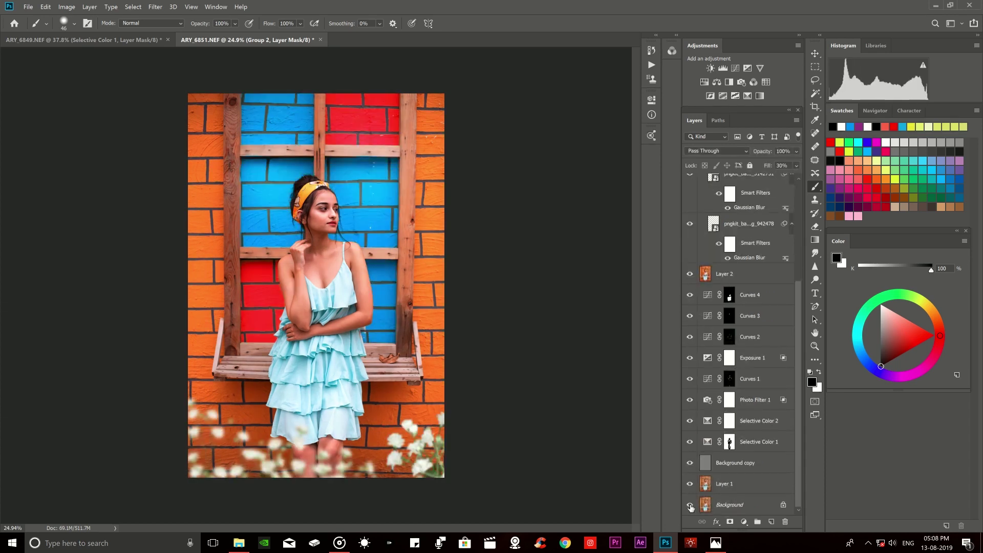
# Toggle the Background eye to compare before and after, then select Hue/Saturation 3.
pyautogui.keyDown('alt'); pyautogui.click(690, 507); pyautogui.keyUp('alt')
pyautogui.keyDown('alt'); pyautogui.click(690, 507); pyautogui.keyUp('alt')
pyautogui.keyDown('alt'); pyautogui.click(690, 507); pyautogui.keyUp('alt')
pyautogui.keyDown('alt'); pyautogui.click(689, 507); pyautogui.keyUp('alt')
pyautogui.keyDown('alt'); pyautogui.click(690, 507); pyautogui.keyUp('alt')
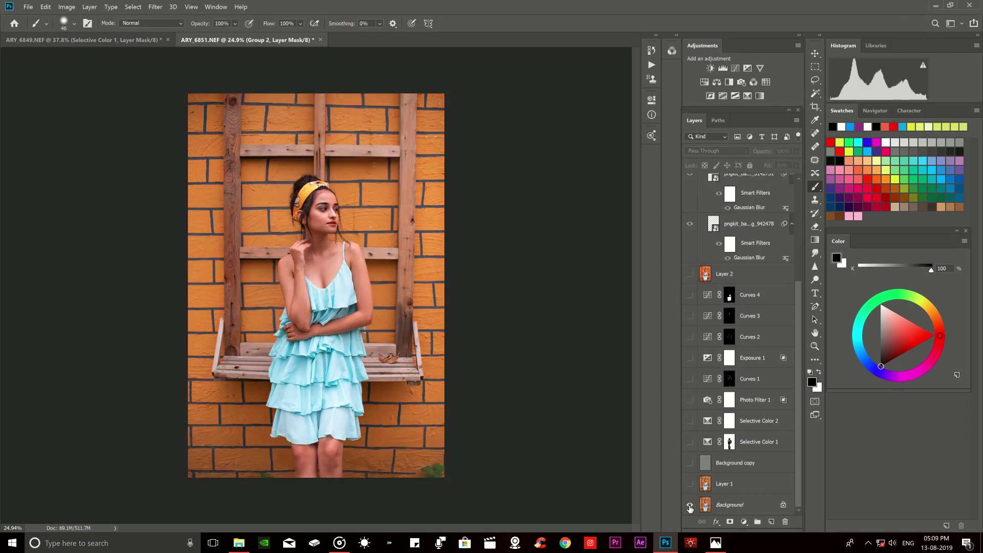
pyautogui.keyDown('alt'); pyautogui.click(690, 506); pyautogui.keyUp('alt')
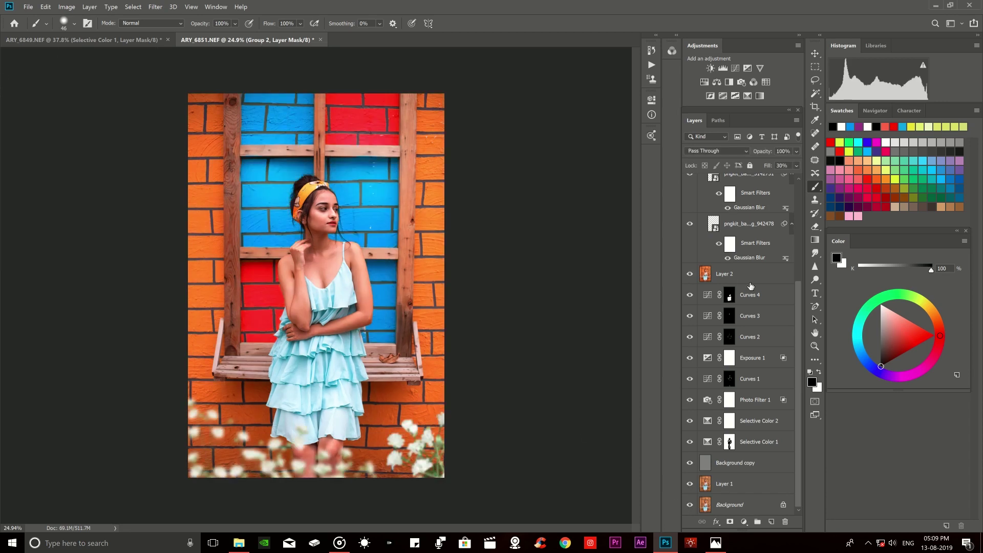
pyautogui.scroll(5, 750, 285)
pyautogui.click(730, 248)
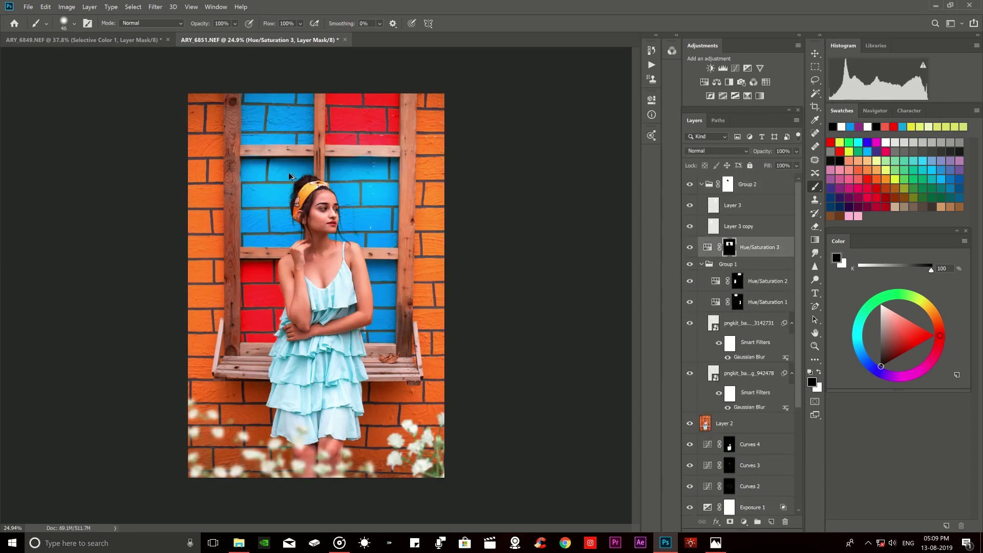
# Set the Hue/Saturation 3 mask brush to about 60 px, 6% flow, painting white.
pyautogui.scroll(5, 273, 168)
pyautogui.scroll(2, 174, 146)
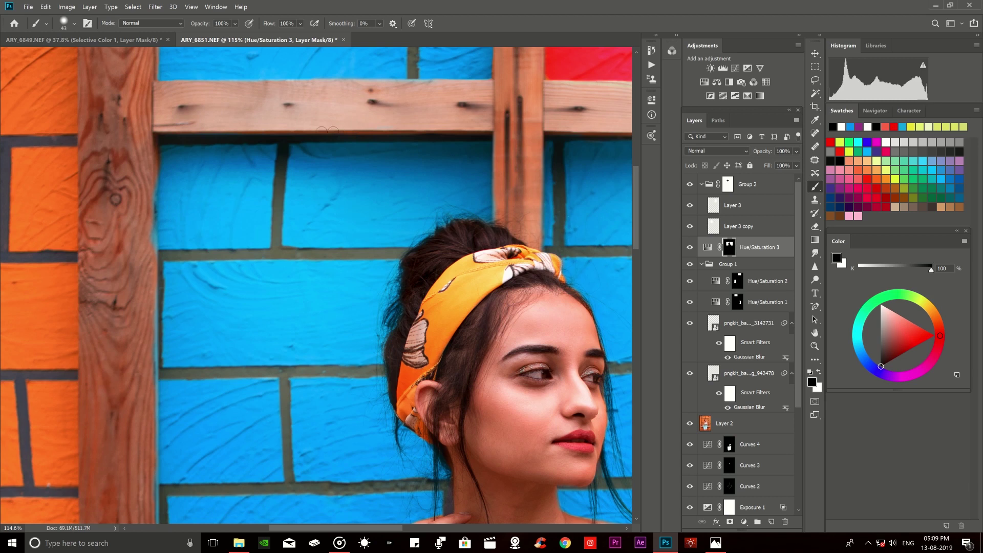
pyautogui.moveTo(136, 202); pyautogui.dragTo(142, 163)
pyautogui.hotkey('ctrl', '0')
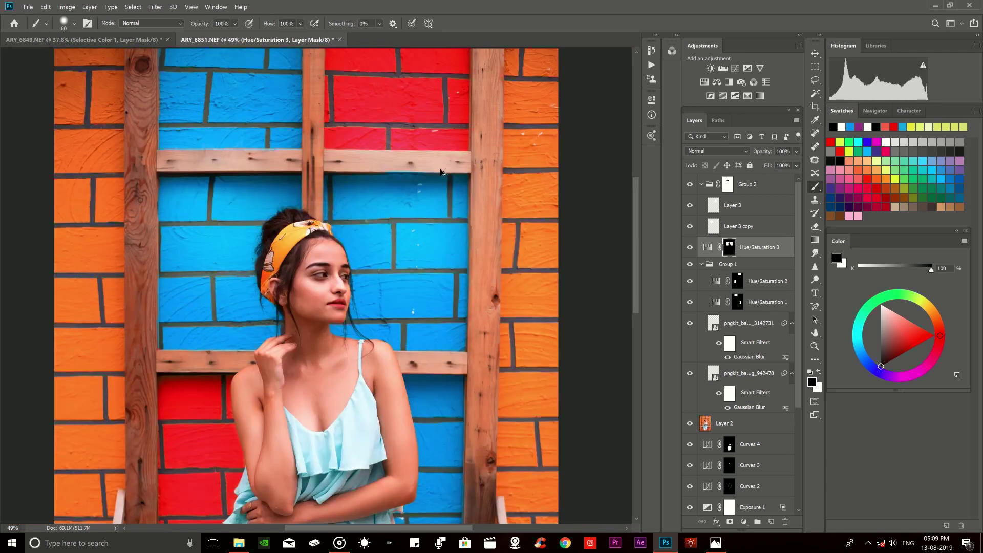
pyautogui.scroll(5, 440, 172)
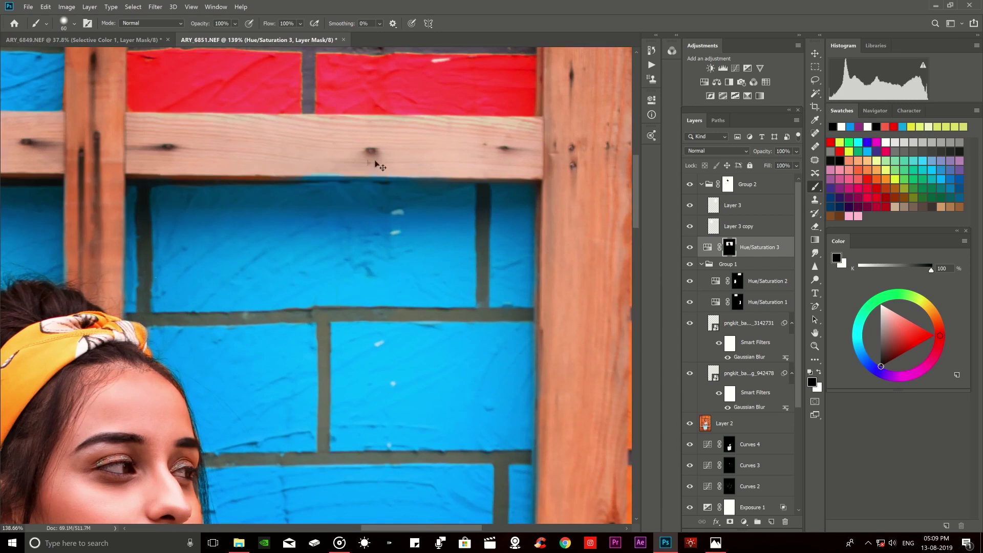
pyautogui.scroll(-4, 457, 154)
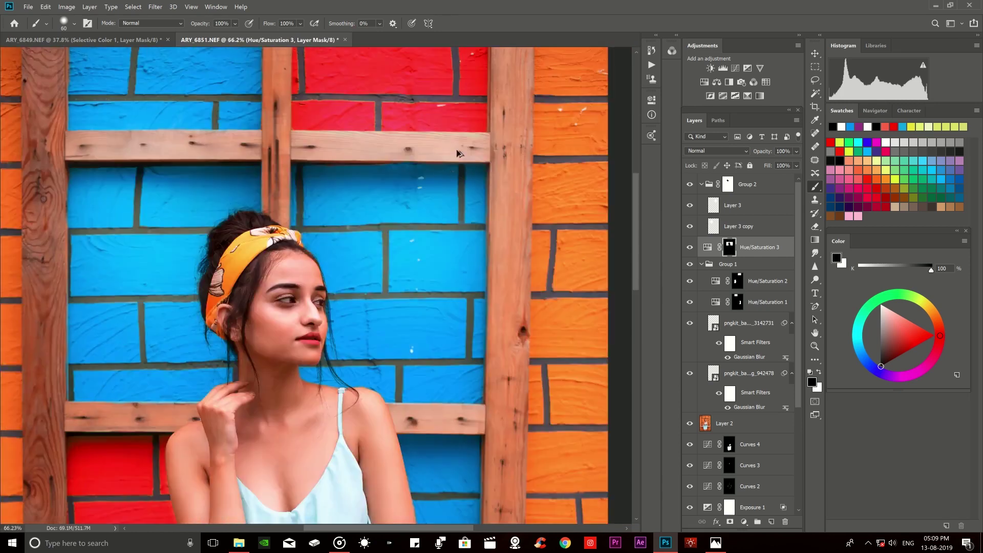
pyautogui.hotkey('ctrl', '0')
pyautogui.scroll(5, 351, 202)
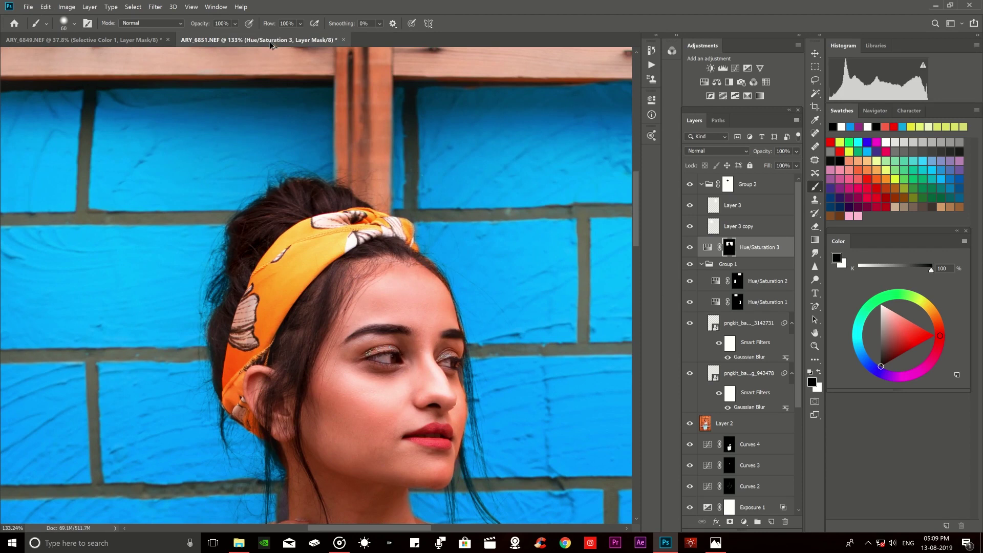
pyautogui.moveTo(268, 23); pyautogui.dragTo(153, 32)
pyautogui.press('x')
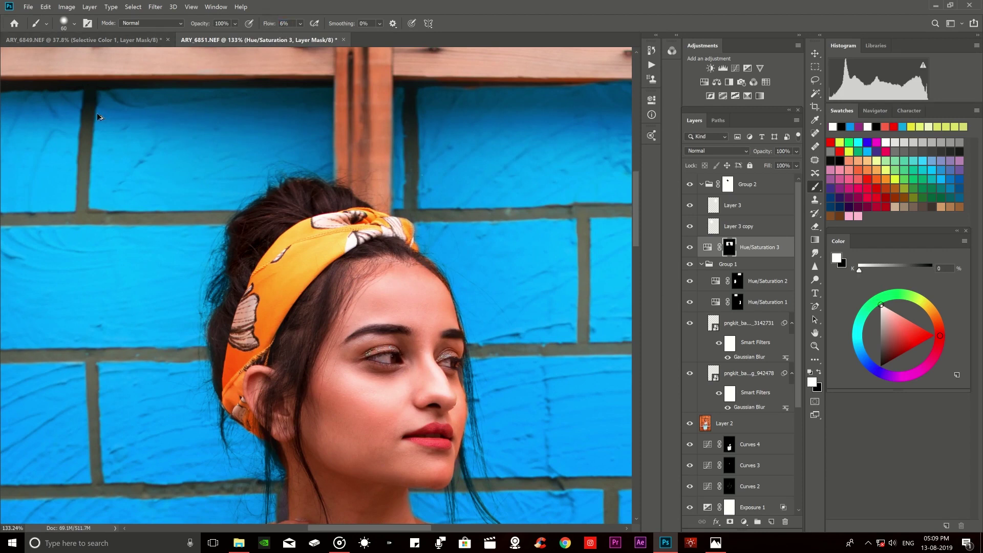
# Paint white on the mask along the blue wall's top edge by the beam.
pyautogui.hotkey('ctrl', '0')
pyautogui.scroll(5, 458, 100)
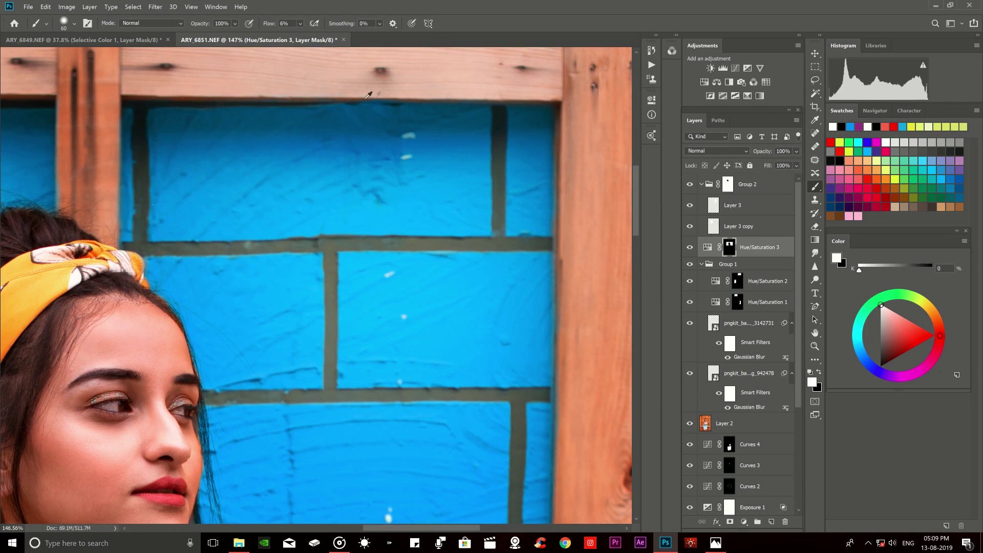
pyautogui.scroll(-3, 103, 113)
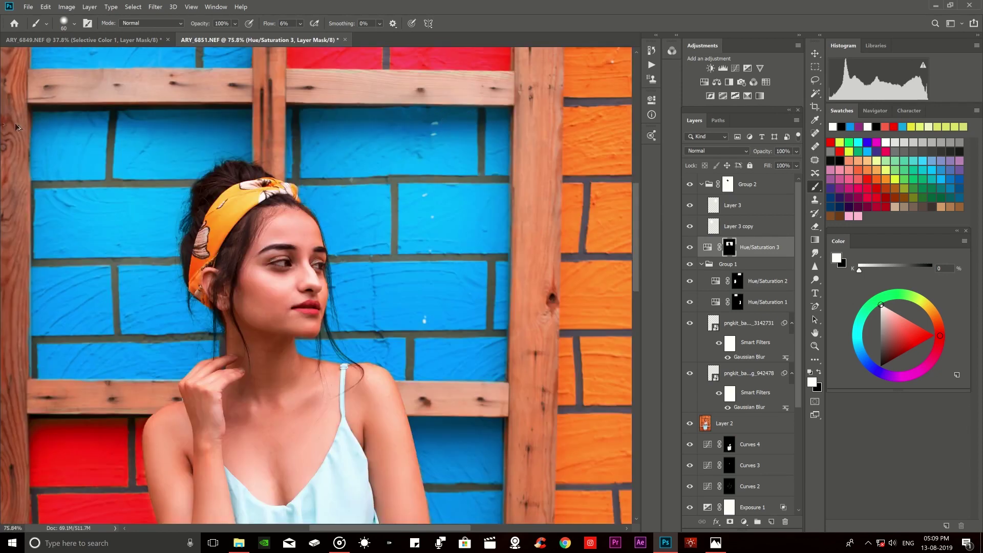
pyautogui.moveTo(175, 103); pyautogui.dragTo(131, 103)
pyautogui.scroll(3, 67, 105)
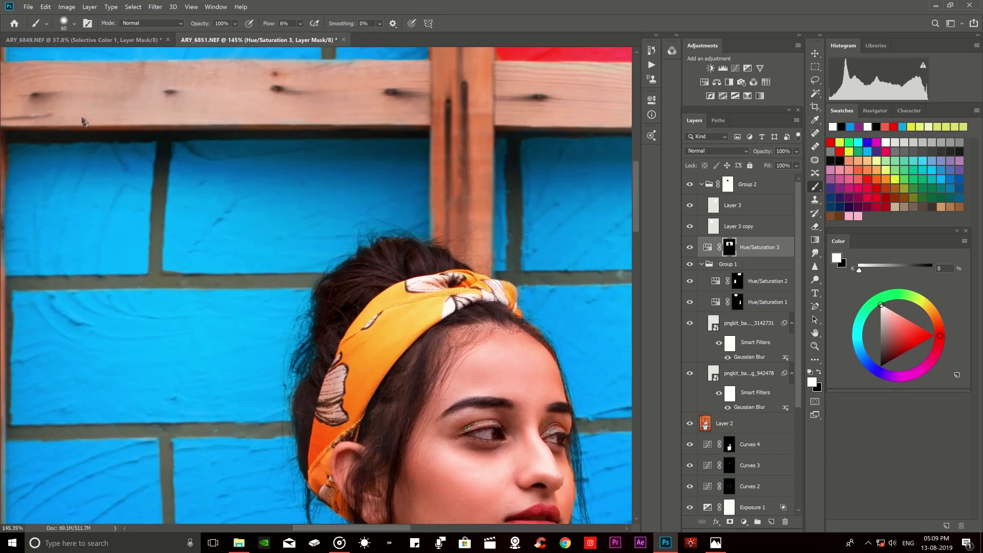
pyautogui.scroll(3, 67, 106)
pyautogui.hotkey('ctrl', '0')
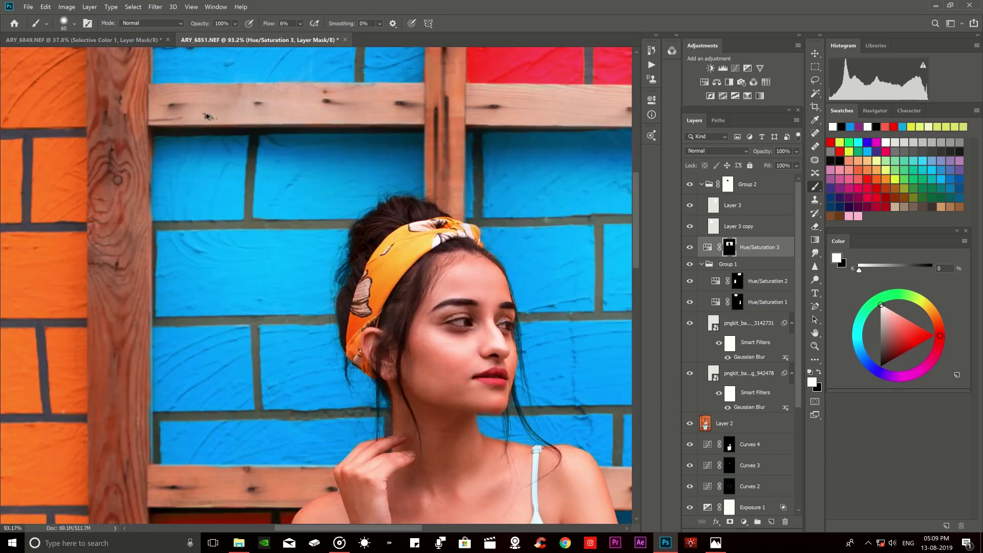
pyautogui.scroll(5, 166, 357)
pyautogui.scroll(-2, 163, 338)
pyautogui.scroll(-2, 151, 249)
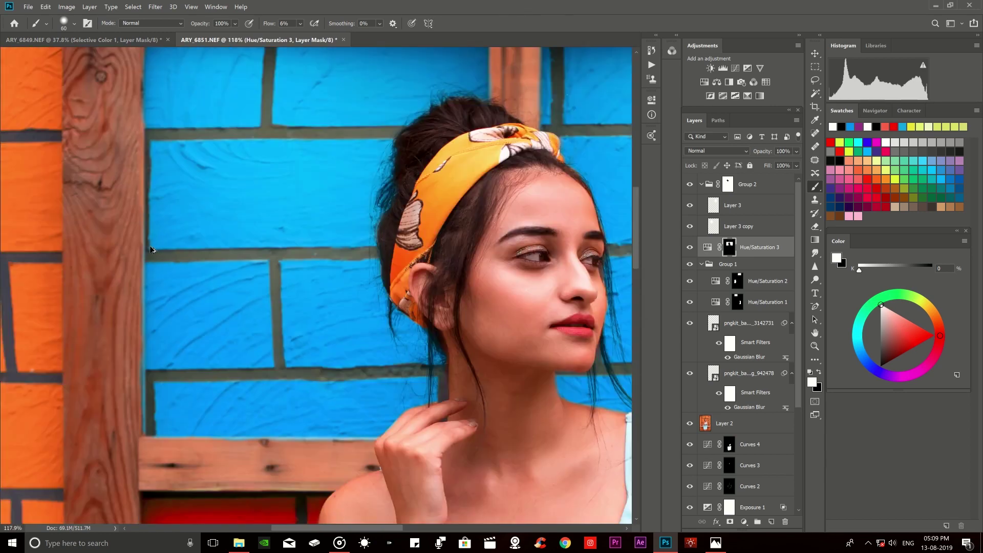
pyautogui.hotkey('ctrl', '0')
pyautogui.scroll(1, 64, 212)
pyautogui.scroll(4, 65, 212)
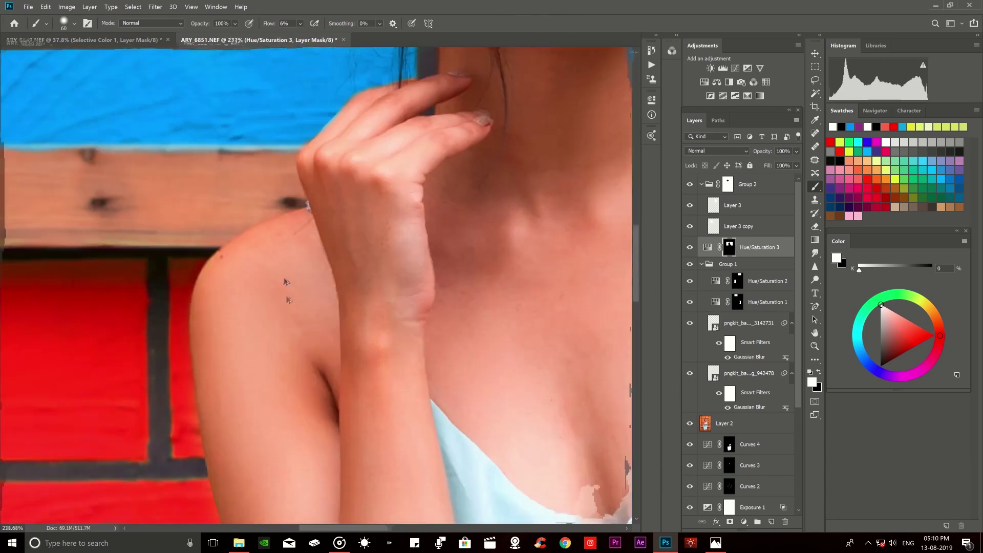
pyautogui.hscroll(-3, 64, 212)
# Switch the brush to black and scroll down to check the beam edges.
pyautogui.press('x')
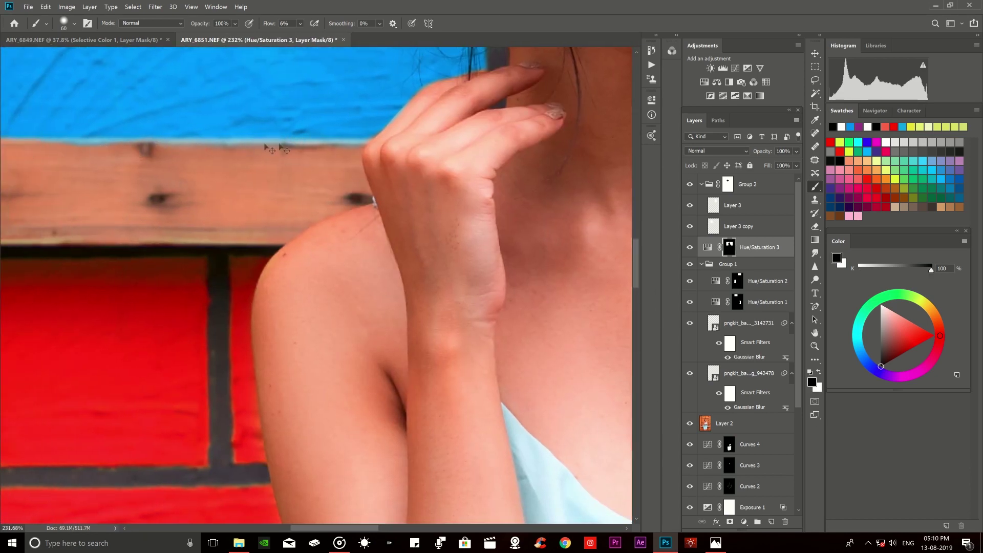
pyautogui.scroll(-1, 276, 132)
pyautogui.scroll(-10, 277, 131)
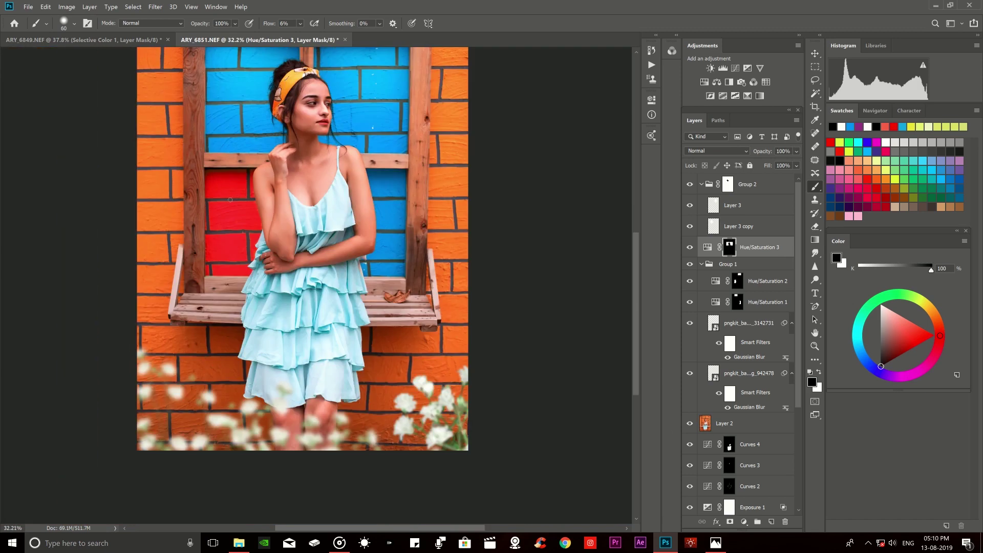
pyautogui.scroll(-1, 218, 190)
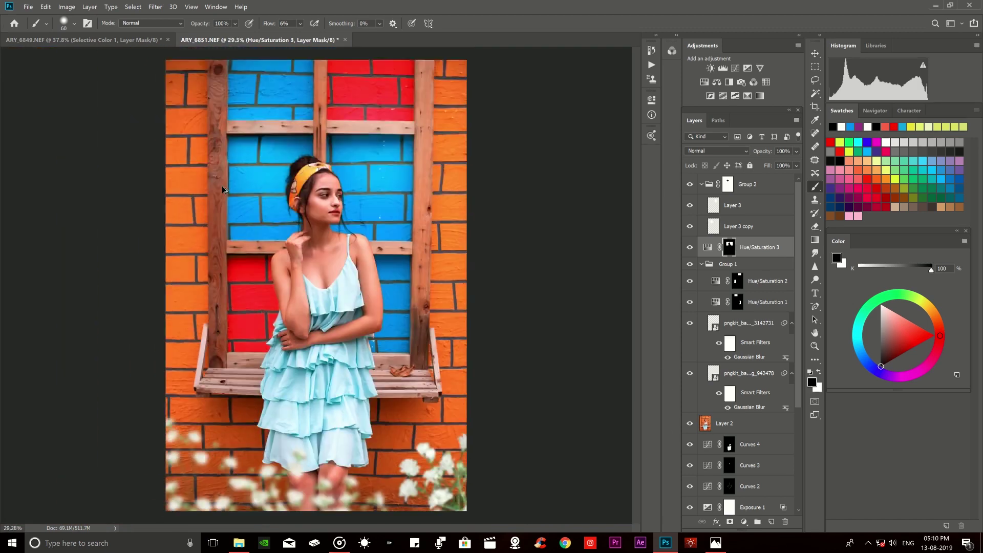
pyautogui.scroll(-1, 180, 177)
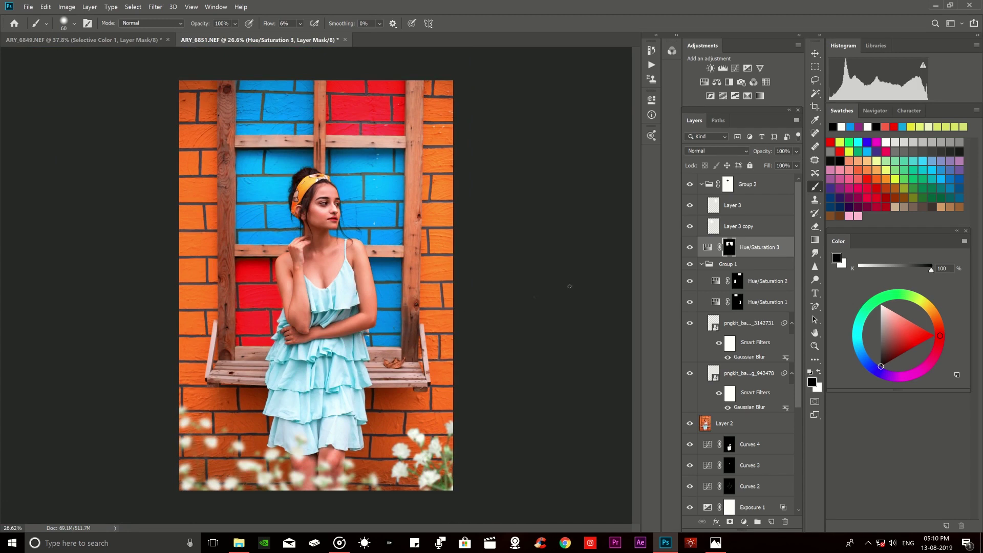
pyautogui.scroll(-3, 743, 358)
pyautogui.scroll(-2, 742, 358)
pyautogui.keyDown('alt'); pyautogui.click(690, 505); pyautogui.keyUp('alt')
pyautogui.keyDown('alt'); pyautogui.click(690, 506); pyautogui.keyUp('alt')
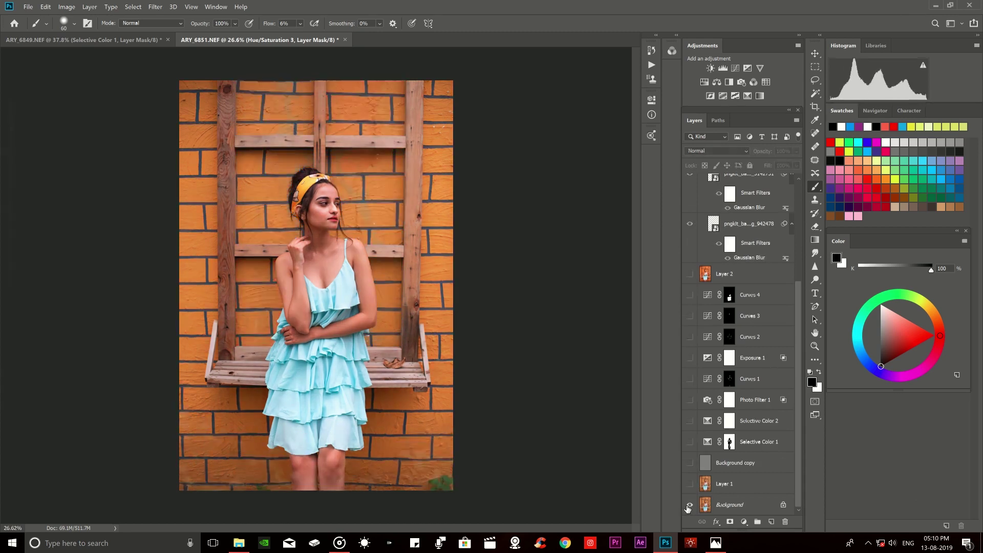
pyautogui.keyDown('alt'); pyautogui.click(689, 506); pyautogui.keyUp('alt')
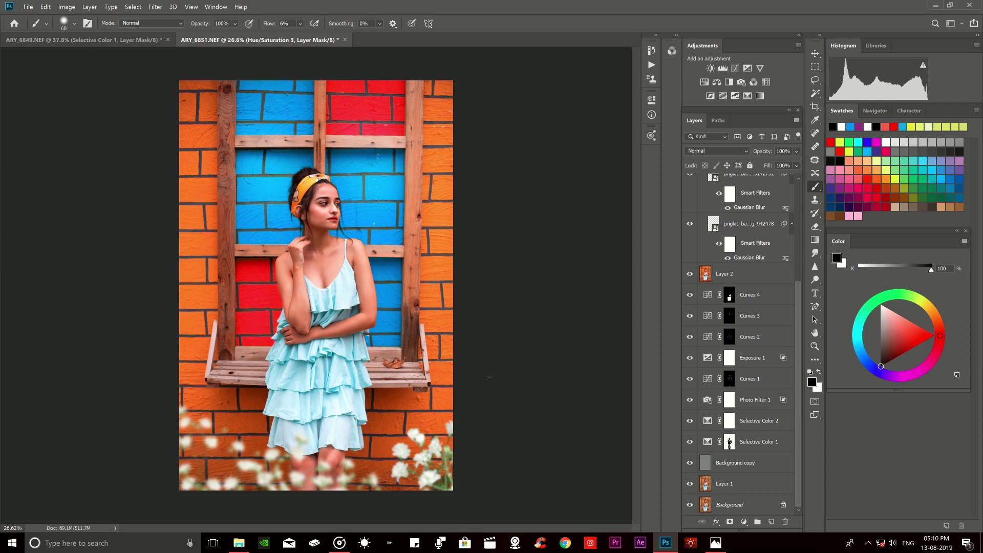
pyautogui.hotkey('ctrl', '-')
pyautogui.keyDown('alt'); pyautogui.click(689, 505); pyautogui.keyUp('alt')
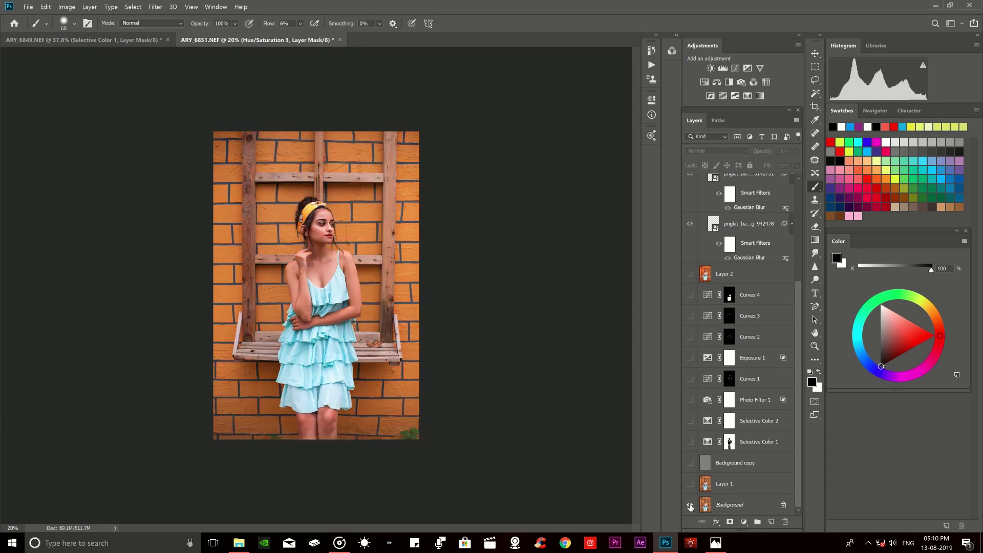
pyautogui.keyDown('alt'); pyautogui.click(690, 504); pyautogui.keyUp('alt')
pyautogui.keyDown('alt'); pyautogui.click(690, 505); pyautogui.keyUp('alt')
pyautogui.keyDown('alt'); pyautogui.click(689, 505); pyautogui.keyUp('alt')
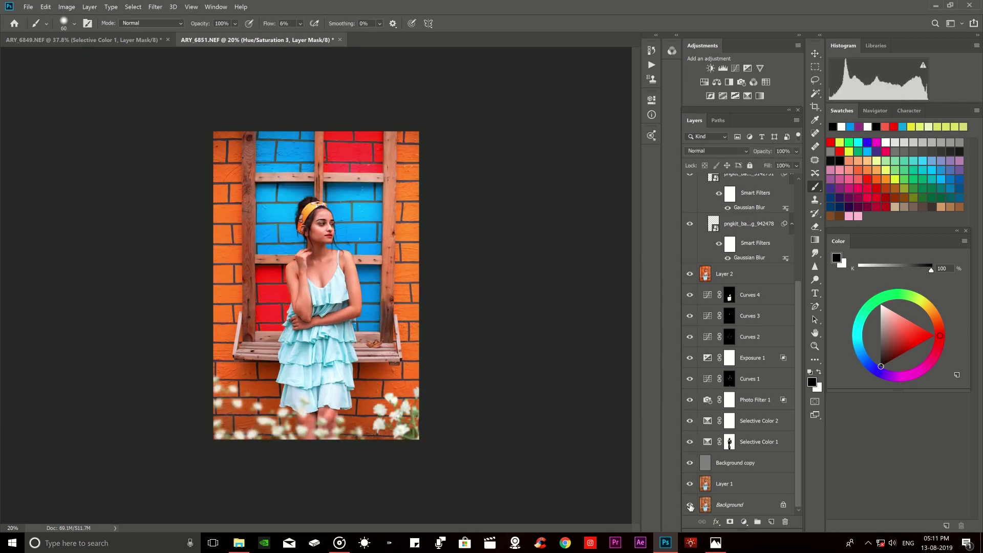
pyautogui.keyDown('alt'); pyautogui.click(689, 505); pyautogui.keyUp('alt')
pyautogui.keyDown('alt'); pyautogui.click(690, 505); pyautogui.keyUp('alt')
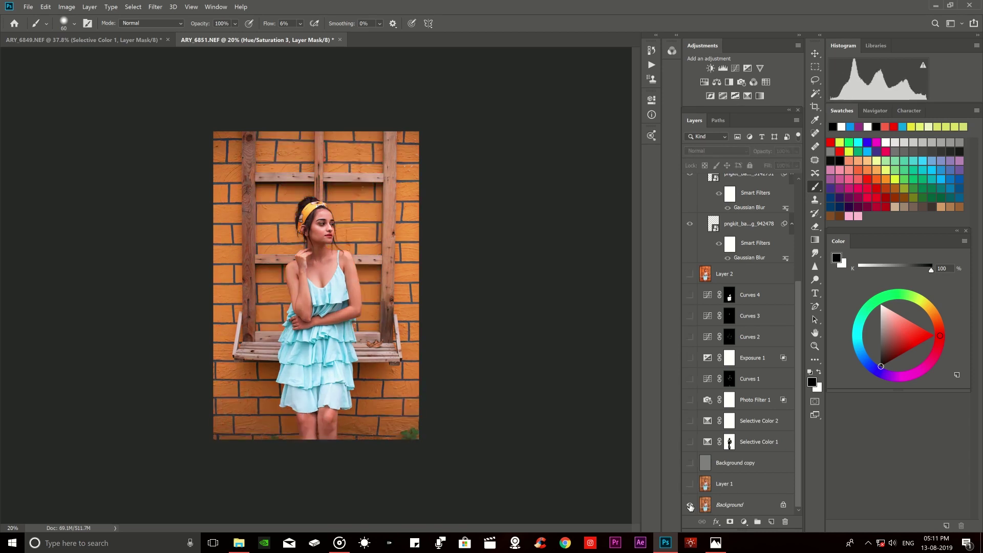
pyautogui.keyDown('alt'); pyautogui.click(689, 504); pyautogui.keyUp('alt')
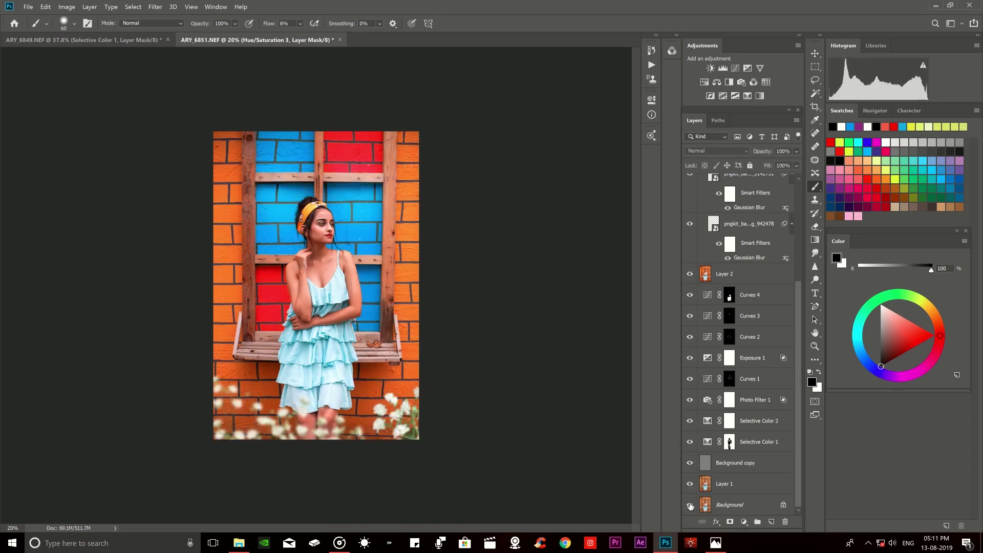
pyautogui.keyDown('alt'); pyautogui.click(690, 505); pyautogui.keyUp('alt')
pyautogui.keyDown('alt'); pyautogui.click(689, 505); pyautogui.keyUp('alt')
pyautogui.keyDown('alt'); pyautogui.click(689, 504); pyautogui.keyUp('alt')
pyautogui.keyDown('alt'); pyautogui.scroll(3, 307, 318); pyautogui.keyUp('alt')
pyautogui.scroll(3, 739, 261)
pyautogui.scroll(3, 739, 261)
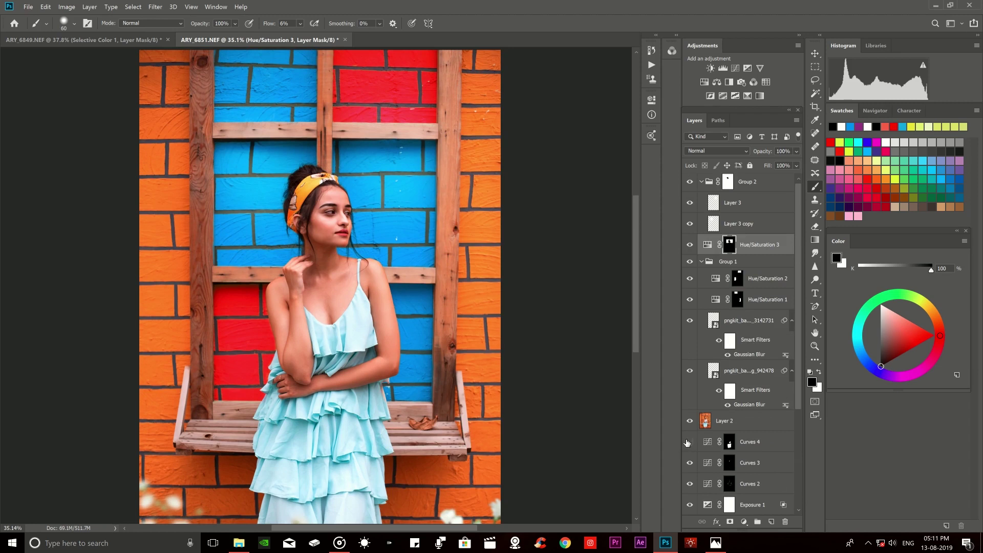
# Pull the Curves 4 point down twice for stronger darkening, then select Group 2.
pyautogui.doubleClick(707, 443)
pyautogui.moveTo(582, 229)
pyautogui.mouseDown()
pyautogui.moveTo(572, 214)
pyautogui.moveTo(592, 221)
pyautogui.mouseUp()
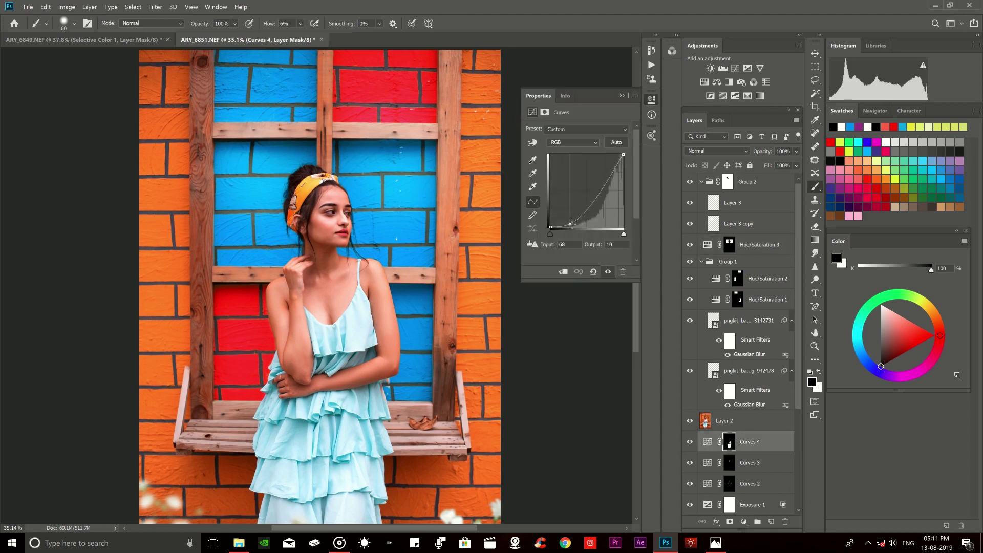
pyautogui.moveTo(582, 199); pyautogui.dragTo(568, 210)
pyautogui.click(721, 406)
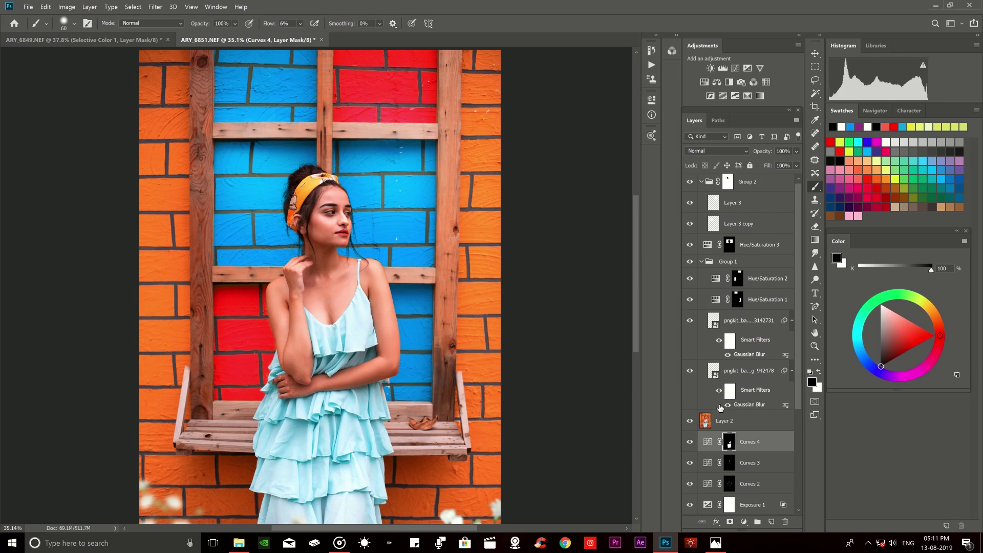
pyautogui.scroll(1, 720, 407)
pyautogui.scroll(-3, 721, 392)
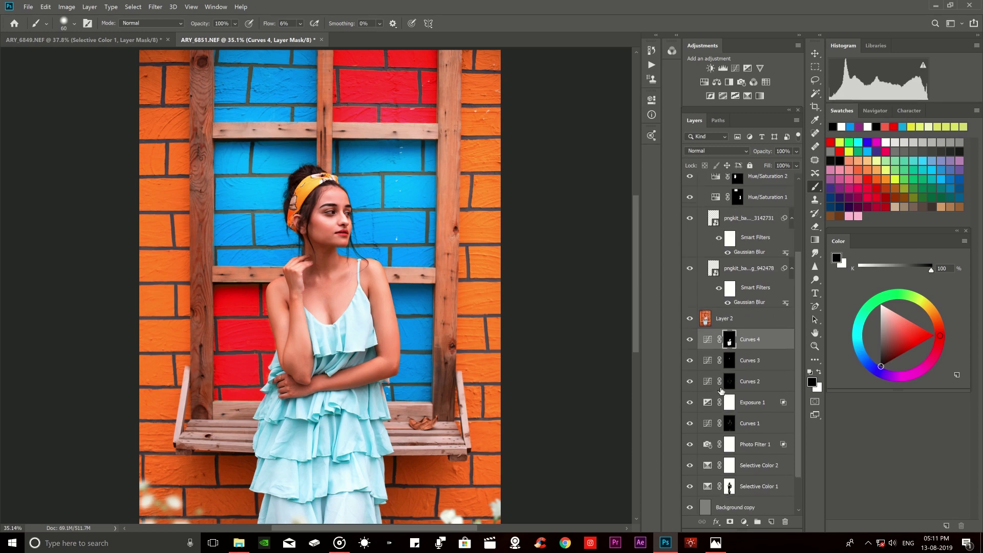
pyautogui.scroll(3, 725, 312)
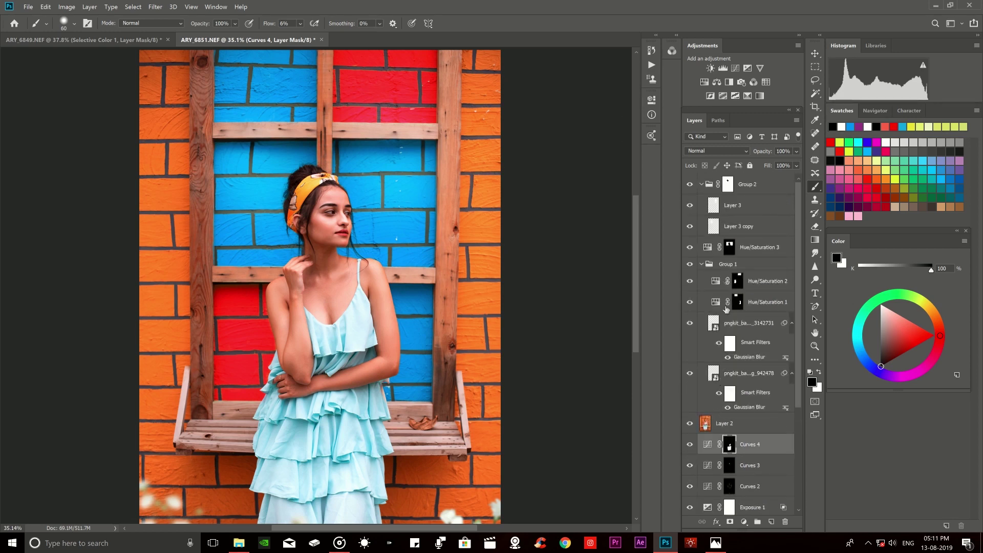
pyautogui.click(747, 188)
pyautogui.keyDown('alt'); pyautogui.click(410, 235); pyautogui.keyUp('alt')
# Stamp all visible layers into a new Layer 4 and pick the Dodge Tool.
pyautogui.hotkey('ctrl', 'alt', 'shift', 'e')
pyautogui.scroll(1, 381, 271)
pyautogui.scroll(2, 381, 270)
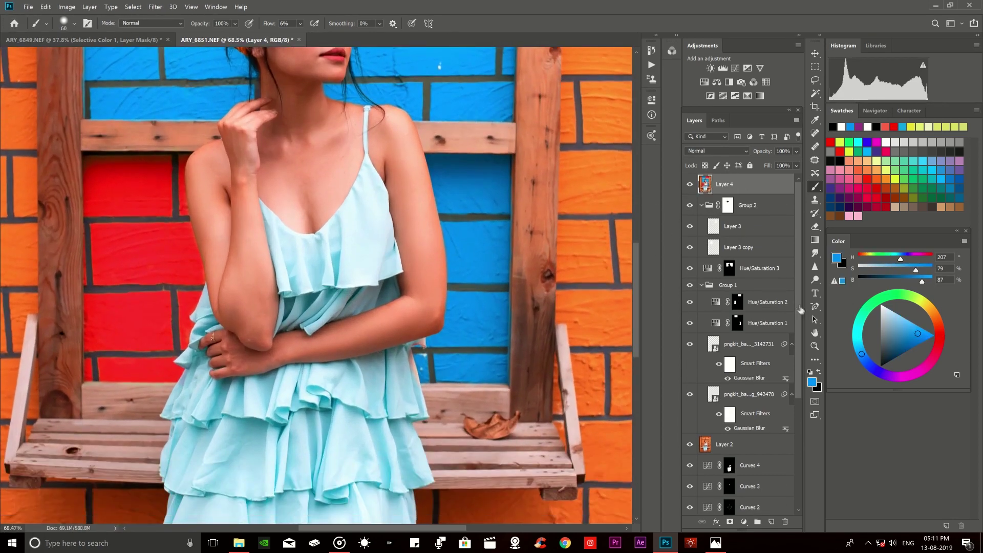
pyautogui.click(815, 279)
pyautogui.click(835, 280)
pyautogui.scroll(3, 81, 220)
pyautogui.scroll(-2, 70, 201)
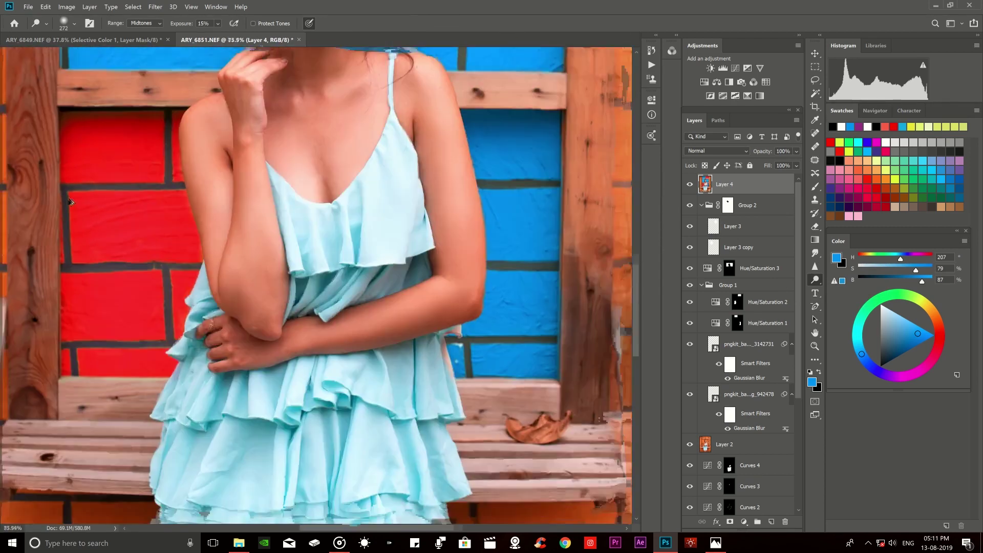
pyautogui.scroll(2, 358, 174)
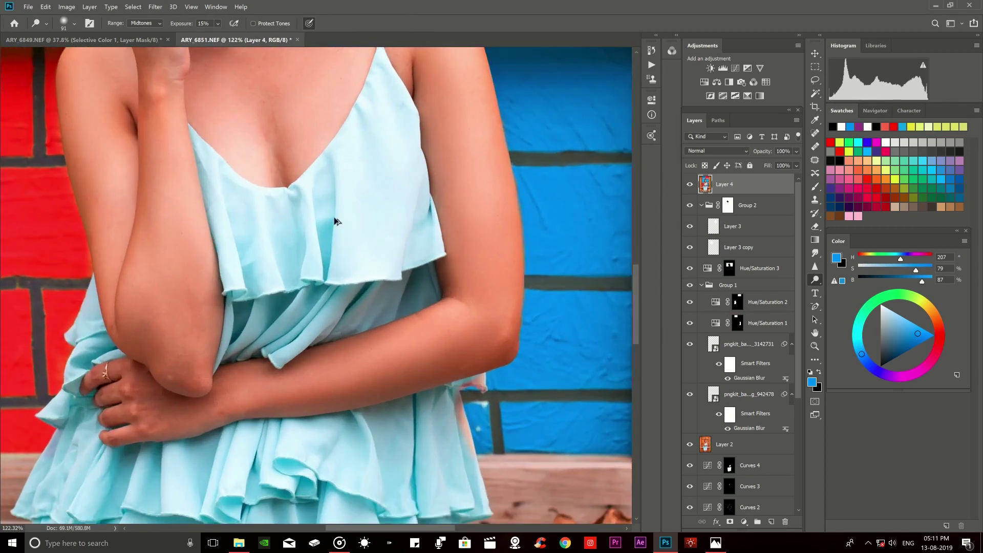
# With a smaller dodge brush, lighten the dress folds by the forearm and the dress tiers.
pyautogui.moveTo(312, 223)
pyautogui.mouseDown()
pyautogui.moveTo(252, 225)
pyautogui.moveTo(261, 225)
pyautogui.mouseUp()
pyautogui.scroll(-2, 231, 274)
pyautogui.scroll(5, 338, 195)
pyautogui.moveTo(339, 193); pyautogui.dragTo(343, 178)
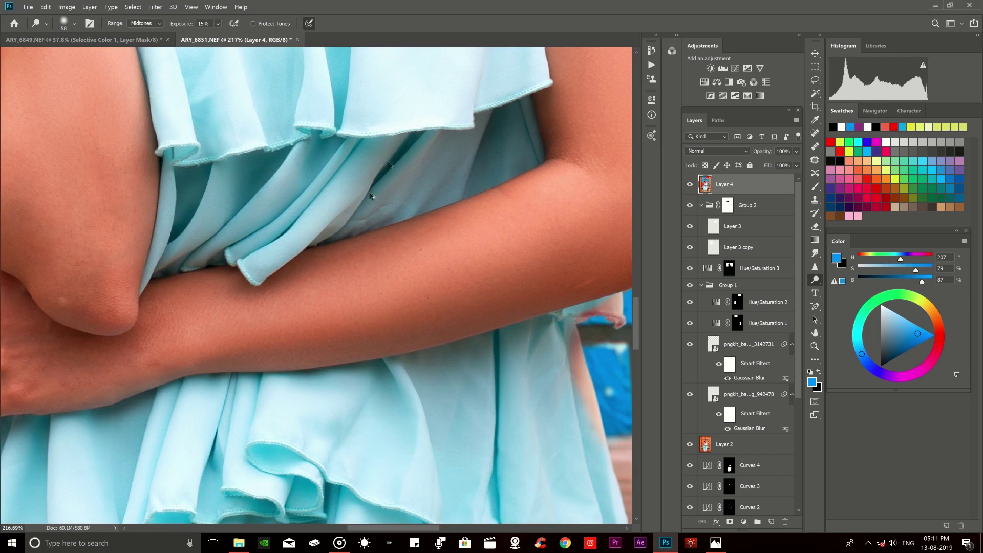
pyautogui.scroll(-1, 368, 205)
pyautogui.scroll(-3, 359, 215)
pyautogui.scroll(1, 353, 220)
pyautogui.moveTo(348, 225); pyautogui.dragTo(351, 222)
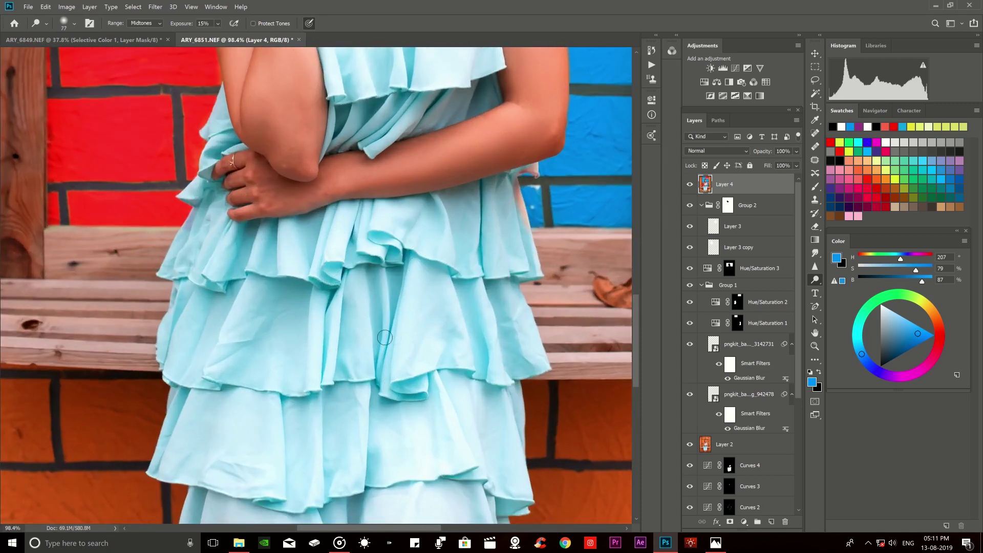
pyautogui.scroll(-2, 369, 348)
pyautogui.scroll(-2, 349, 338)
# Enlarge the dodge brush and lighten the wooden window post top to bottom.
pyautogui.moveTo(380, 324); pyautogui.dragTo(385, 324)
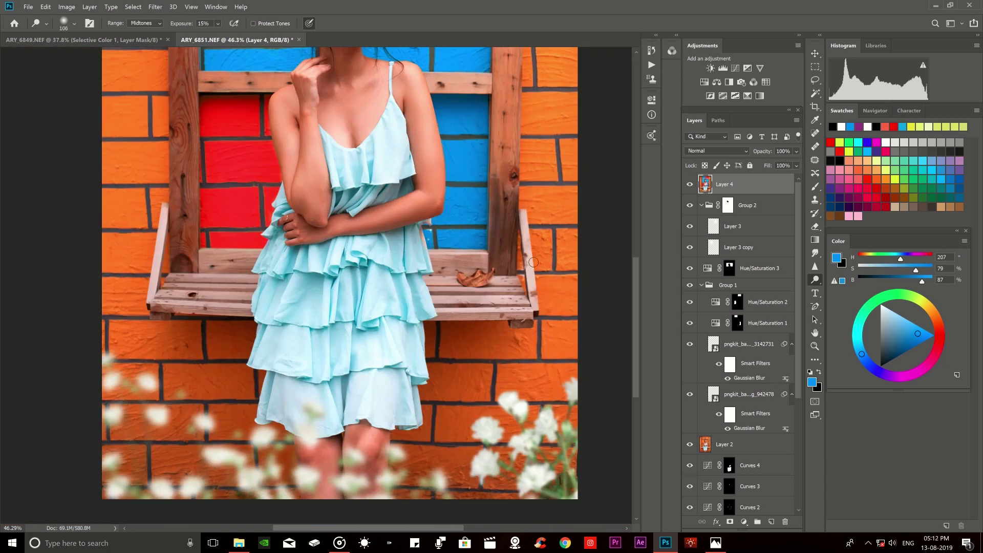
pyautogui.scroll(-2, 532, 230)
pyautogui.scroll(-1, 531, 204)
pyautogui.scroll(1, 436, 102)
pyautogui.scroll(1, 441, 182)
pyautogui.scroll(2, 435, 264)
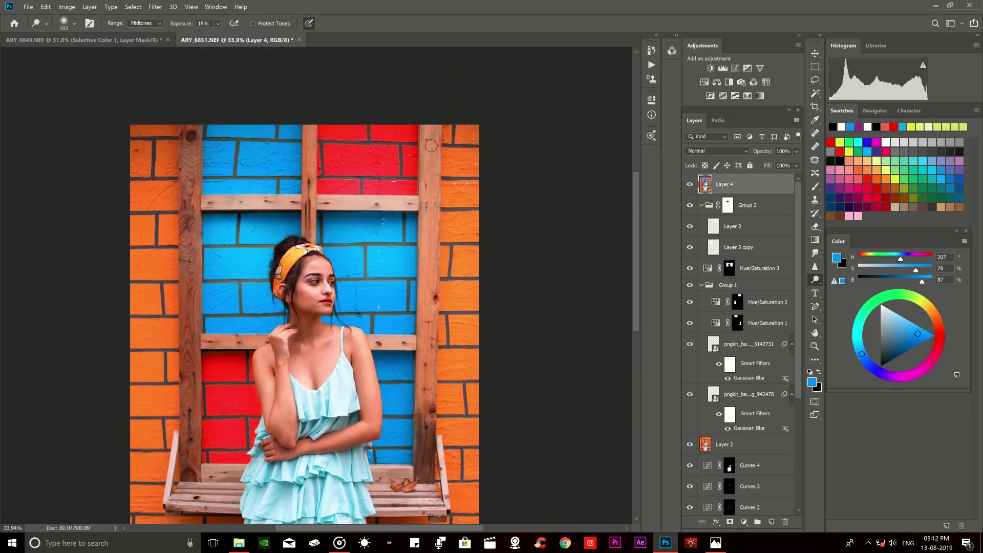
pyautogui.moveTo(441, 145)
pyautogui.mouseDown()
pyautogui.moveTo(425, 274)
pyautogui.moveTo(426, 442)
pyautogui.mouseUp()
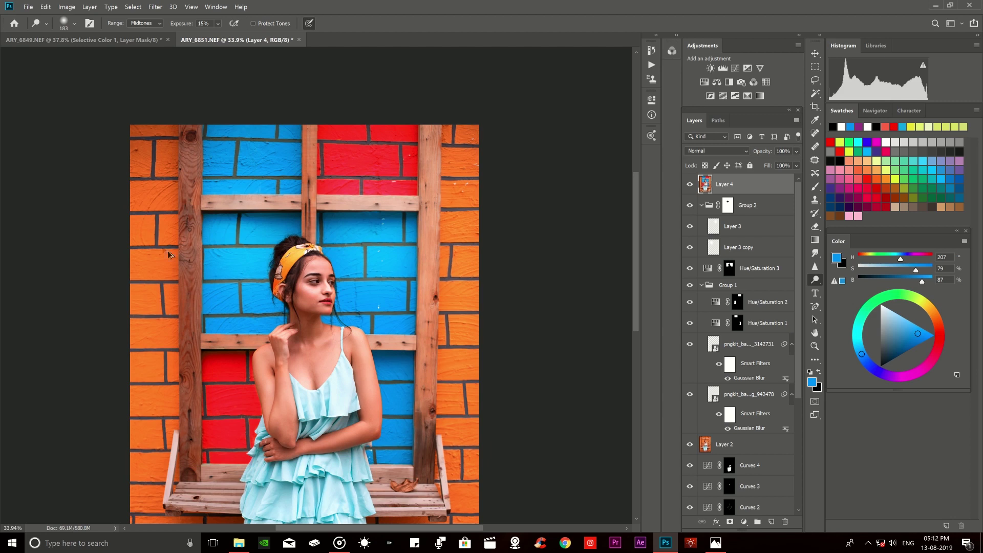
pyautogui.scroll(1, 185, 264)
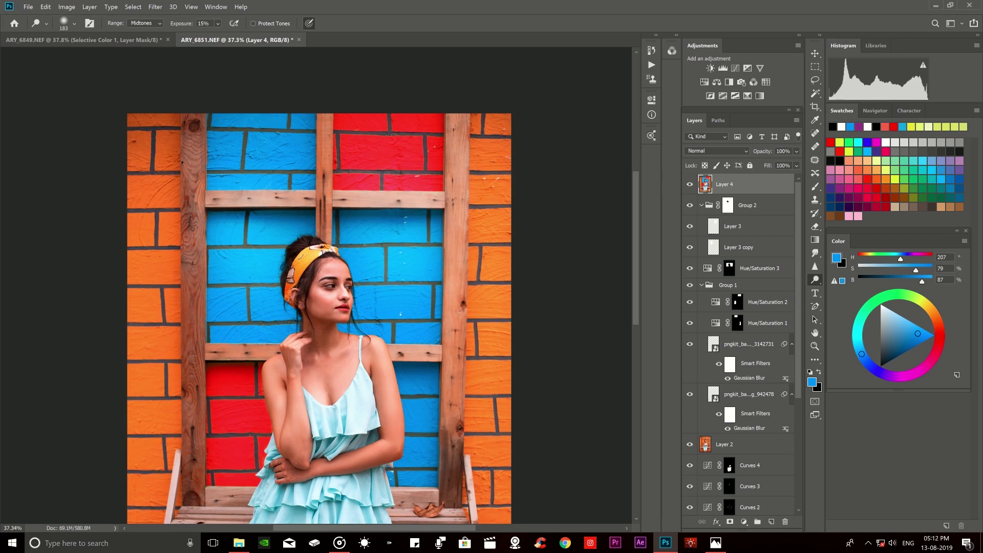
# Undo a stray dodge stroke that brightened an orange brick strip.
pyautogui.moveTo(228, 297); pyautogui.dragTo(214, 267)
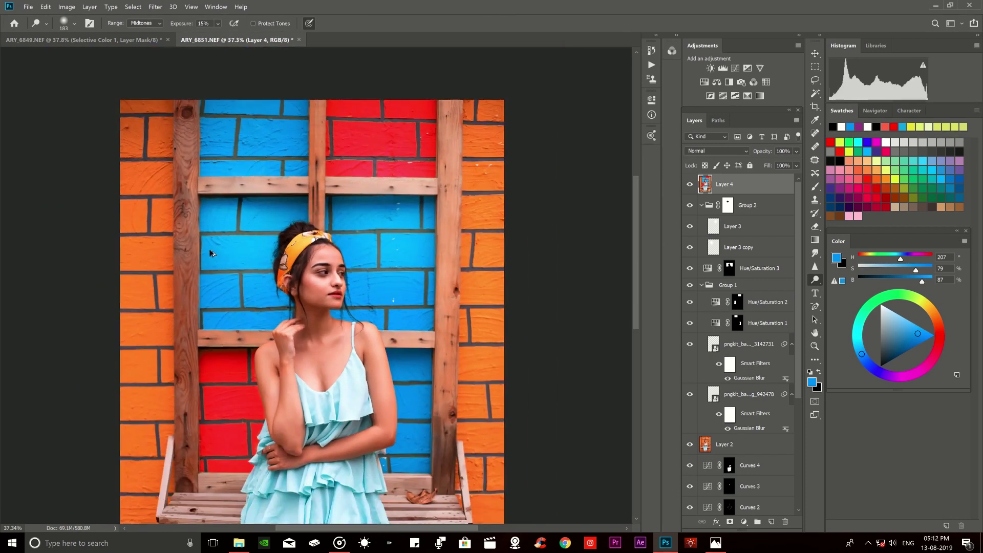
pyautogui.scroll(1, 210, 253)
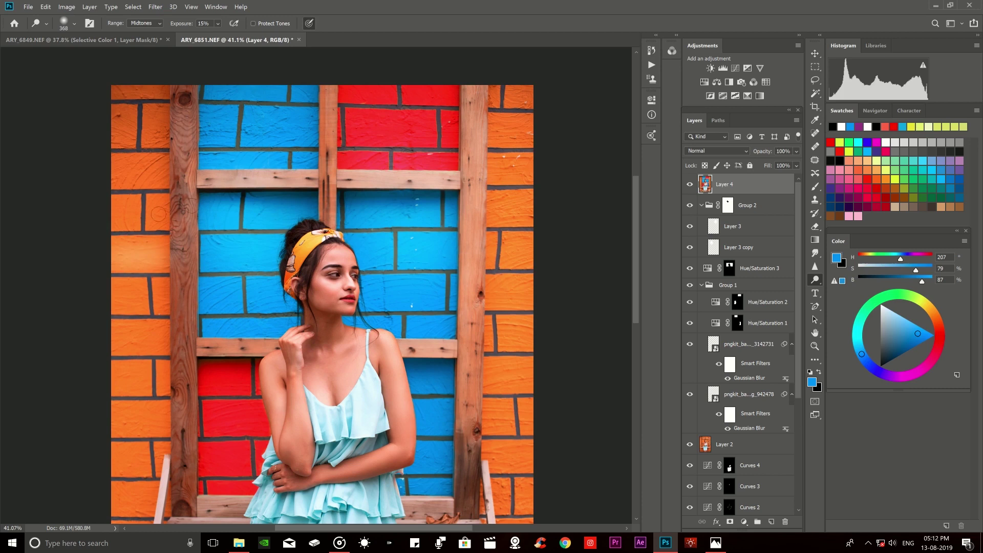
pyautogui.hotkey('ctrl', 'z')
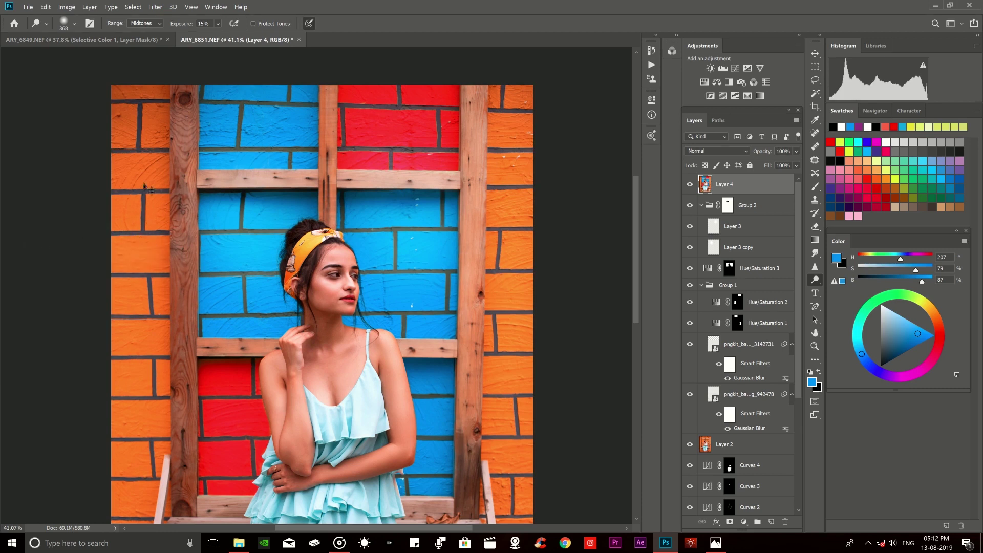
pyautogui.scroll(-2, 197, 190)
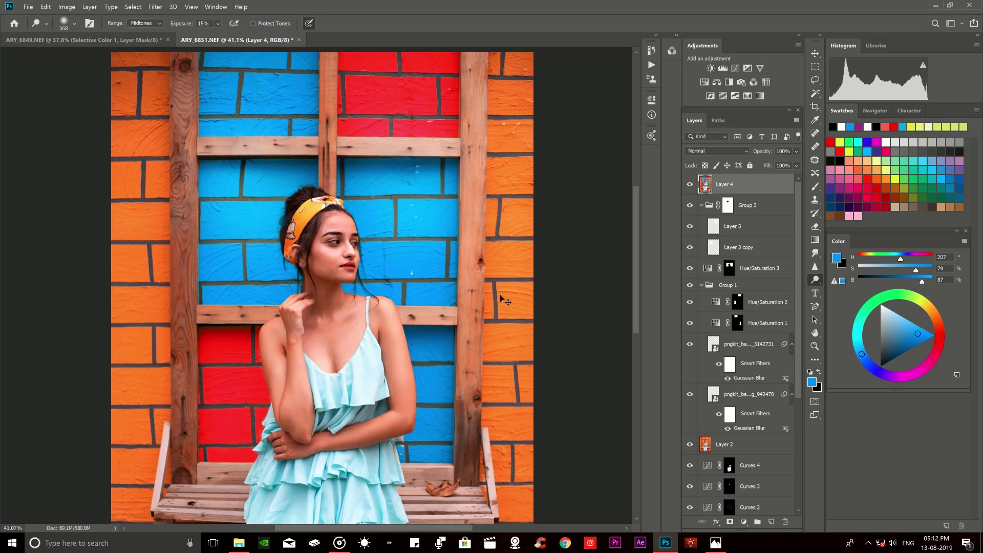
pyautogui.scroll(-4, 298, 309)
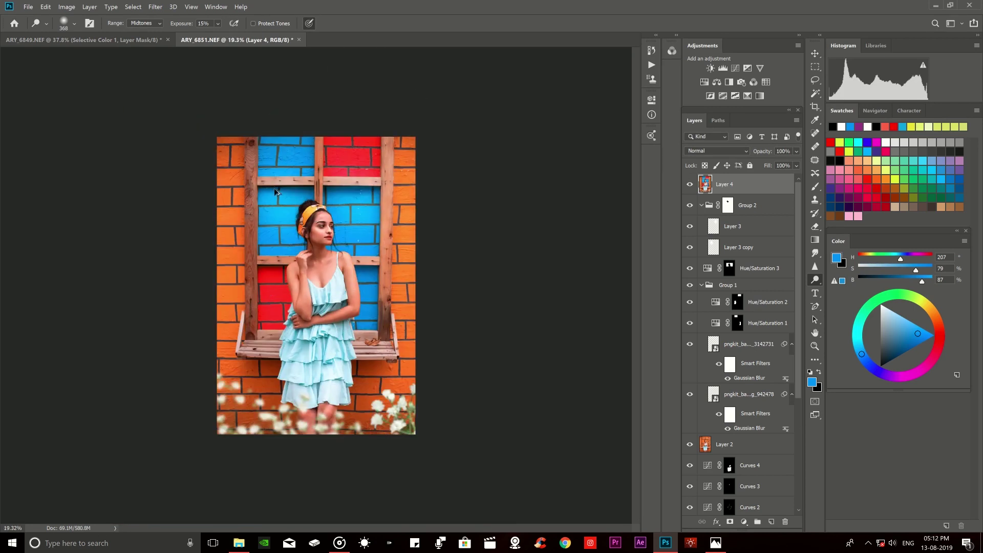
pyautogui.scroll(2, 275, 192)
pyautogui.scroll(2, 275, 192)
# Swap the Dodge Tool for the Burn Tool with Protect Tones turned on.
pyautogui.rightClick(817, 279)
pyautogui.click(850, 290)
pyautogui.click(257, 23)
pyautogui.scroll(1, 460, 128)
pyautogui.scroll(2, 451, 118)
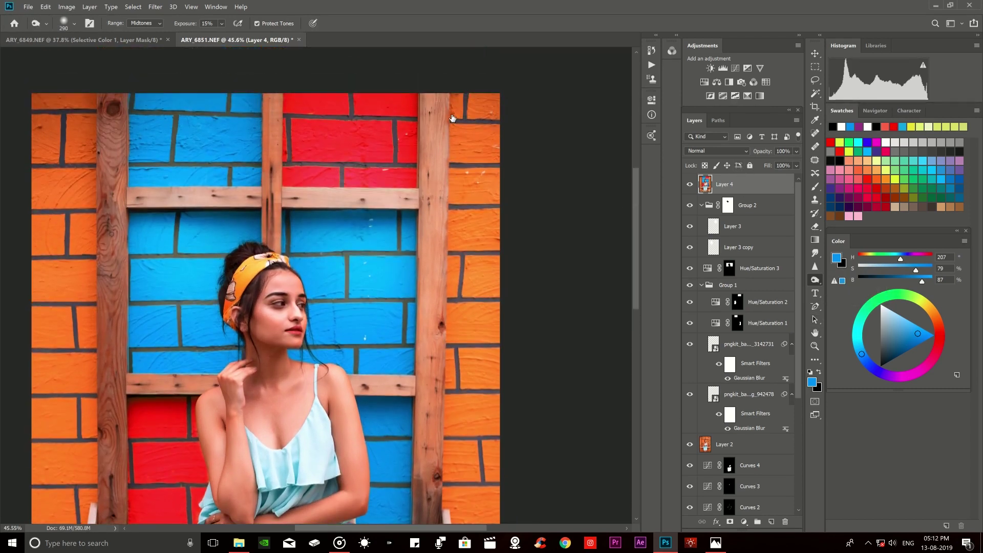
pyautogui.scroll(1, 461, 98)
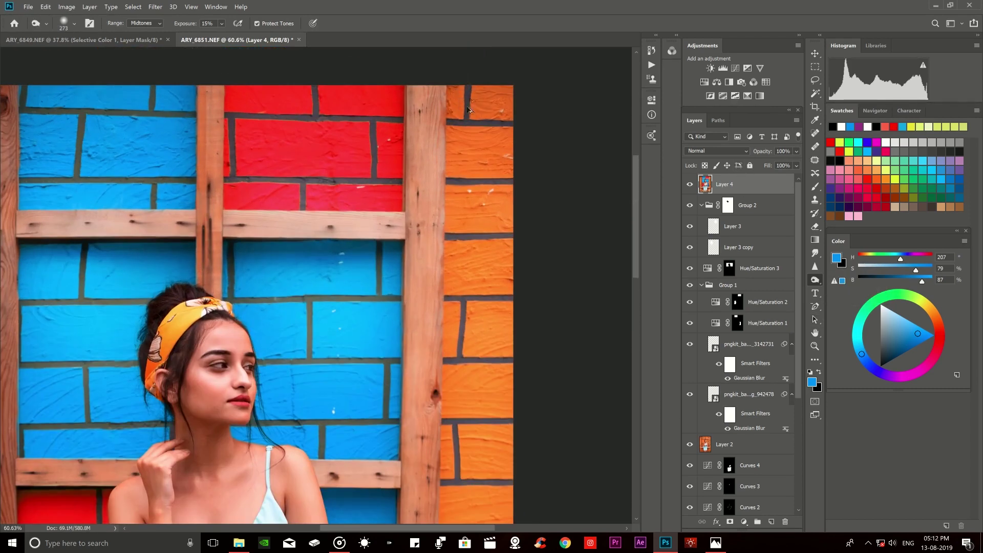
pyautogui.scroll(-1, 499, 152)
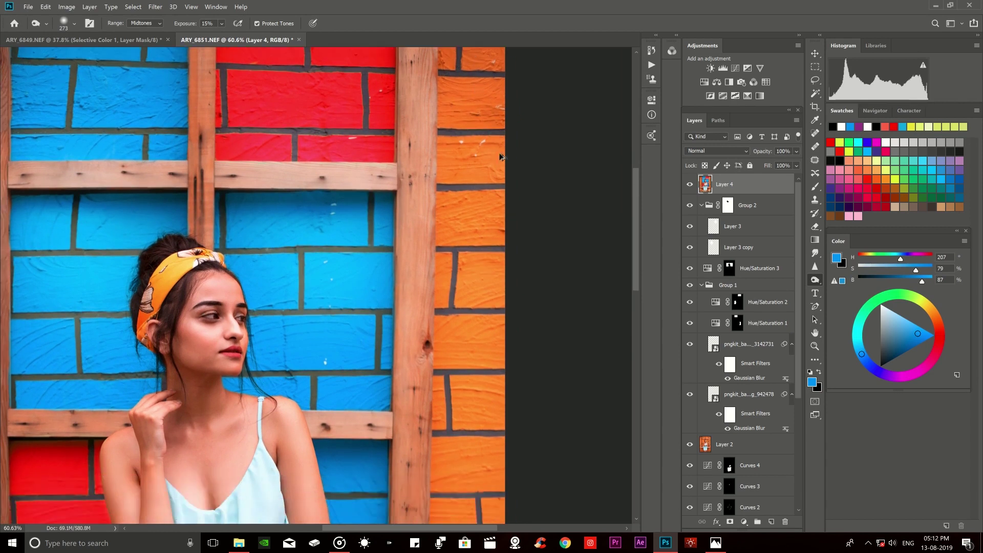
pyautogui.scroll(-1, 493, 161)
pyautogui.scroll(-1, 493, 160)
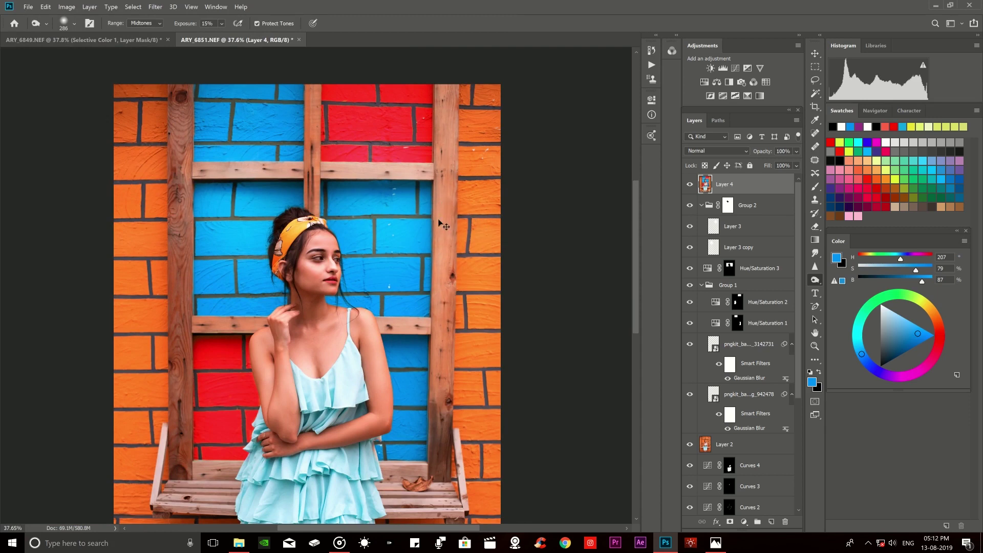
pyautogui.scroll(-1, 453, 264)
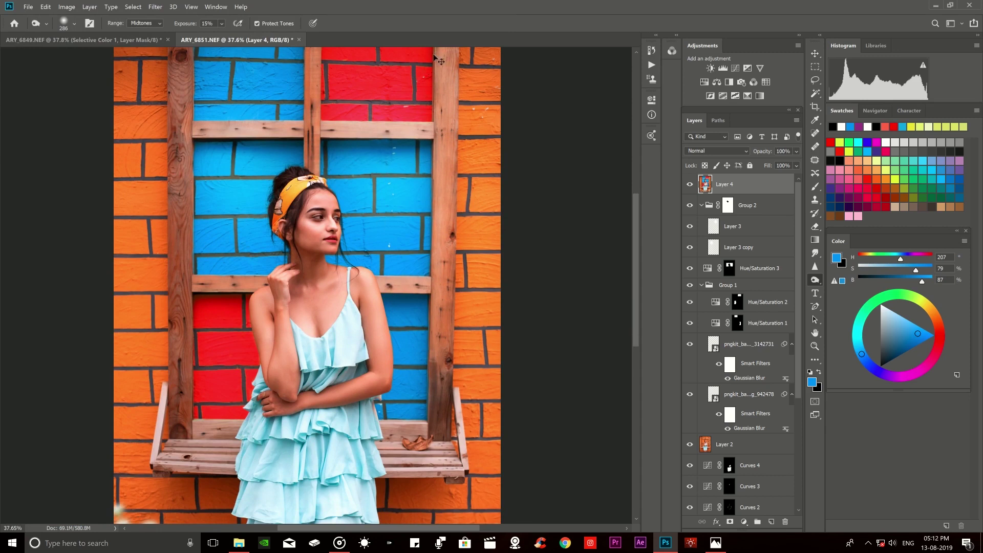
pyautogui.scroll(1, 348, 212)
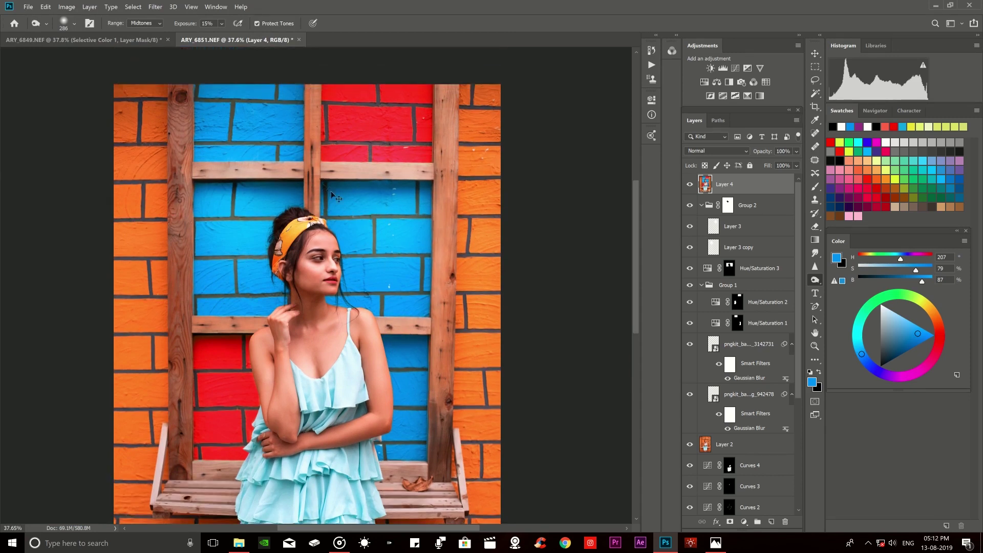
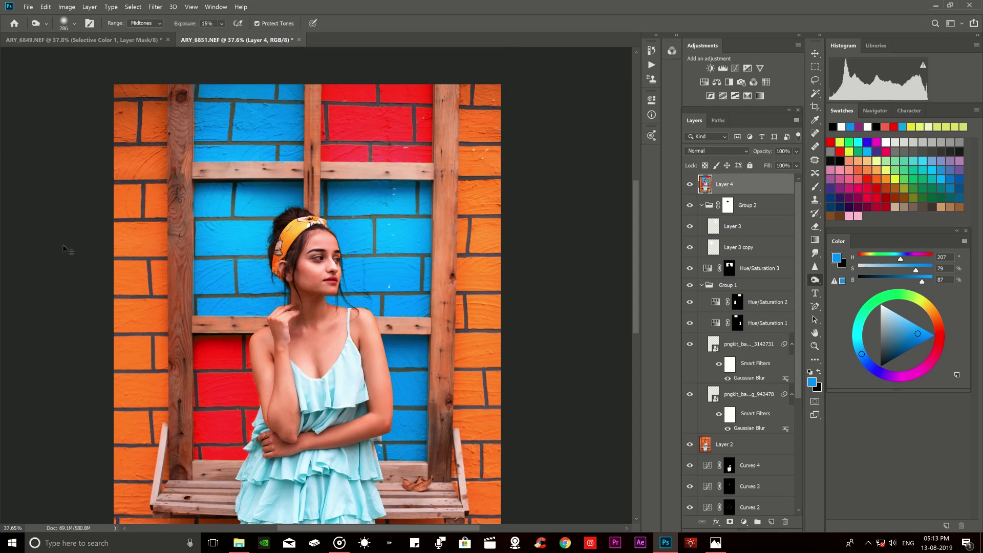
# Inspect the portrait up close and enlarge the toning brush.
pyautogui.scroll(2, 130, 296)
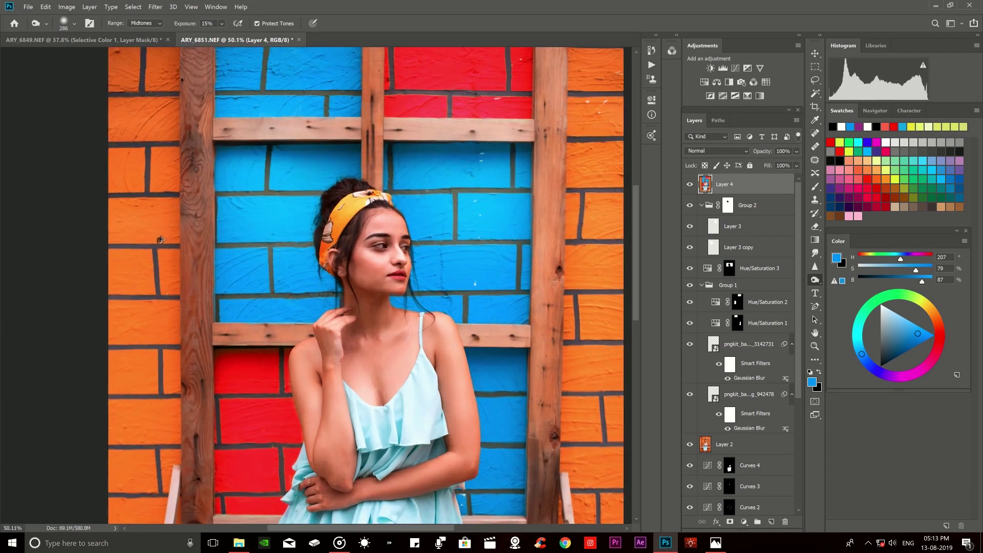
pyautogui.scroll(-1, 114, 215)
pyautogui.scroll(-3, 160, 240)
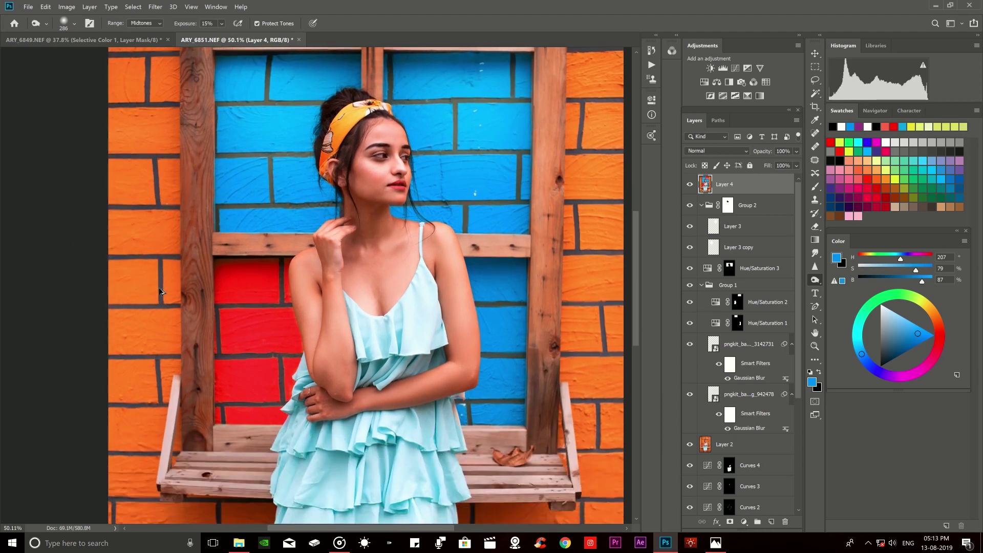
pyautogui.scroll(-2, 128, 290)
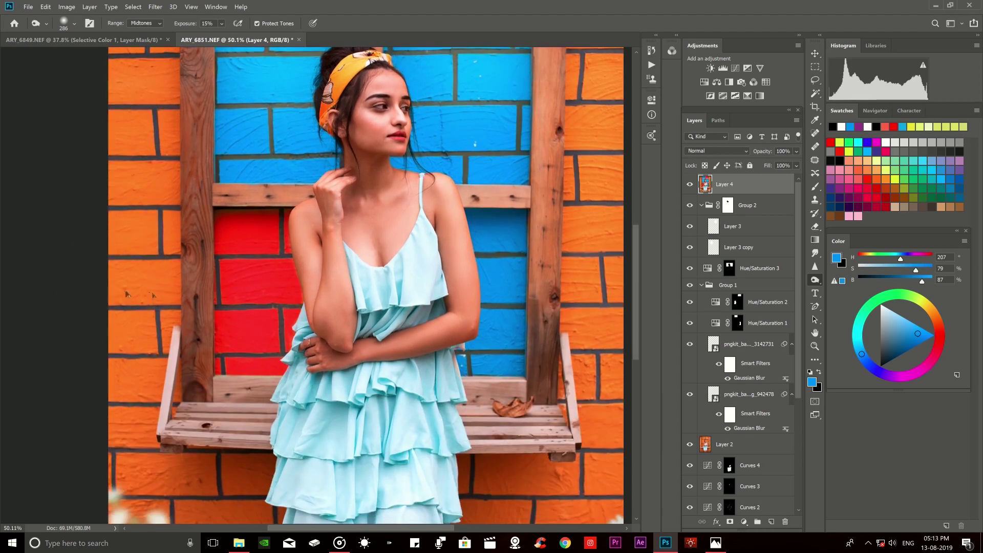
pyautogui.scroll(-2, 259, 268)
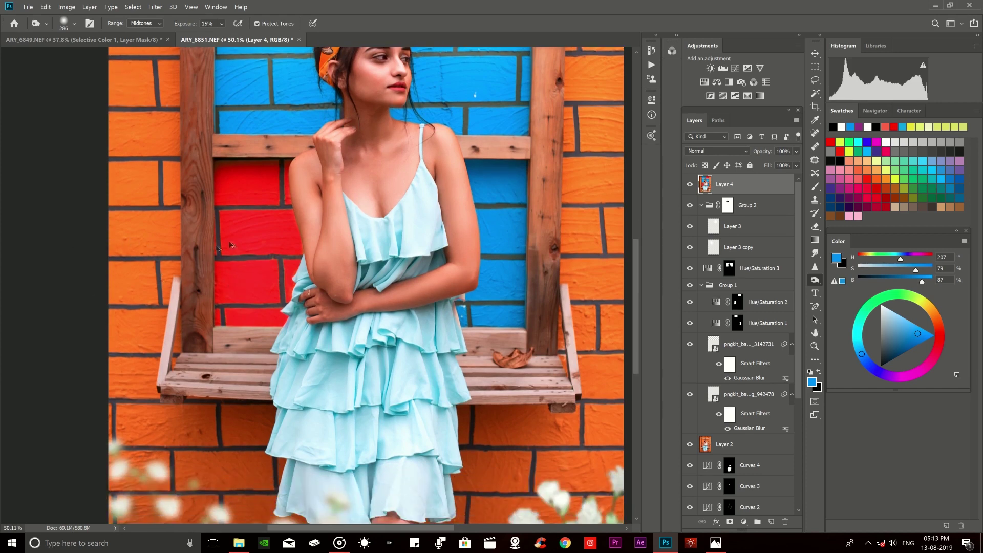
pyautogui.scroll(2, 169, 326)
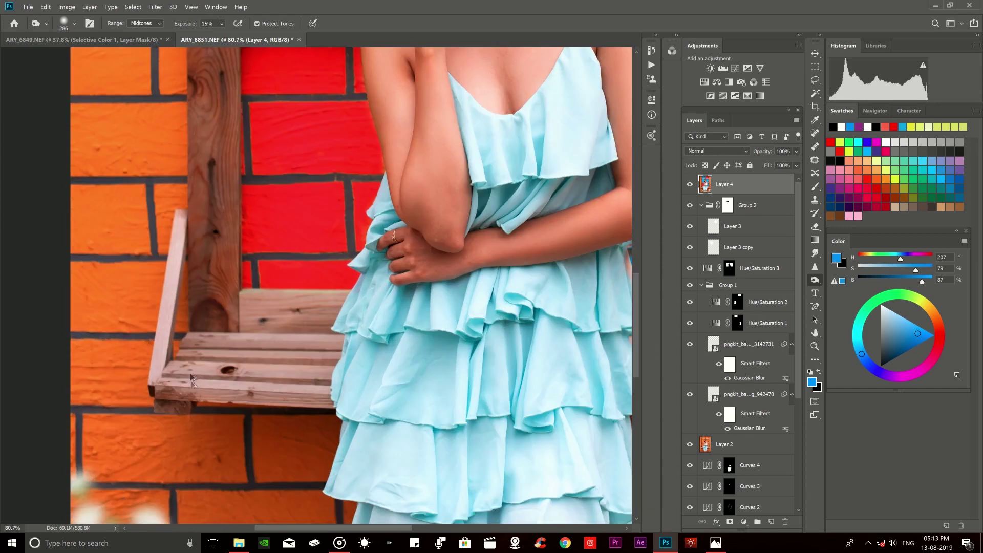
pyautogui.scroll(-2, 157, 324)
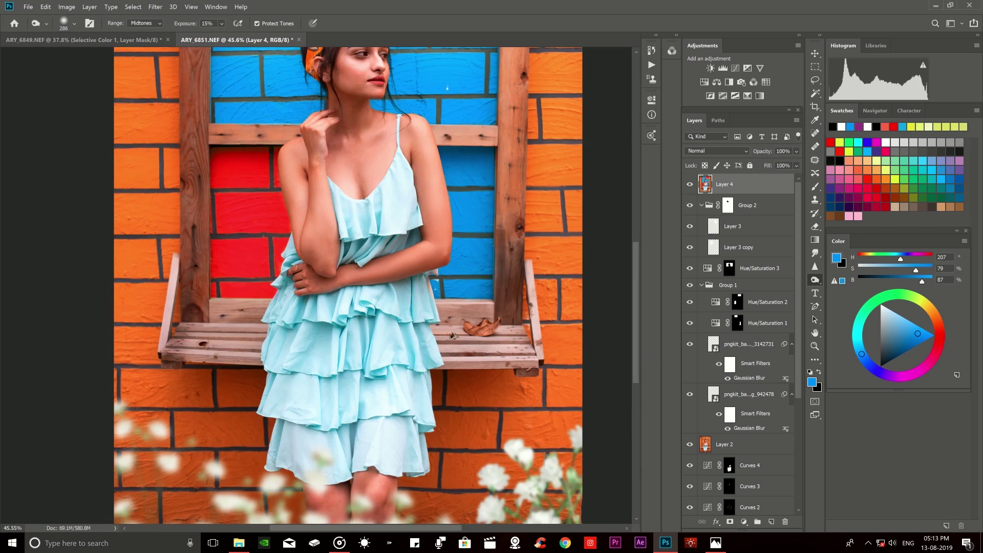
pyautogui.scroll(3, 490, 318)
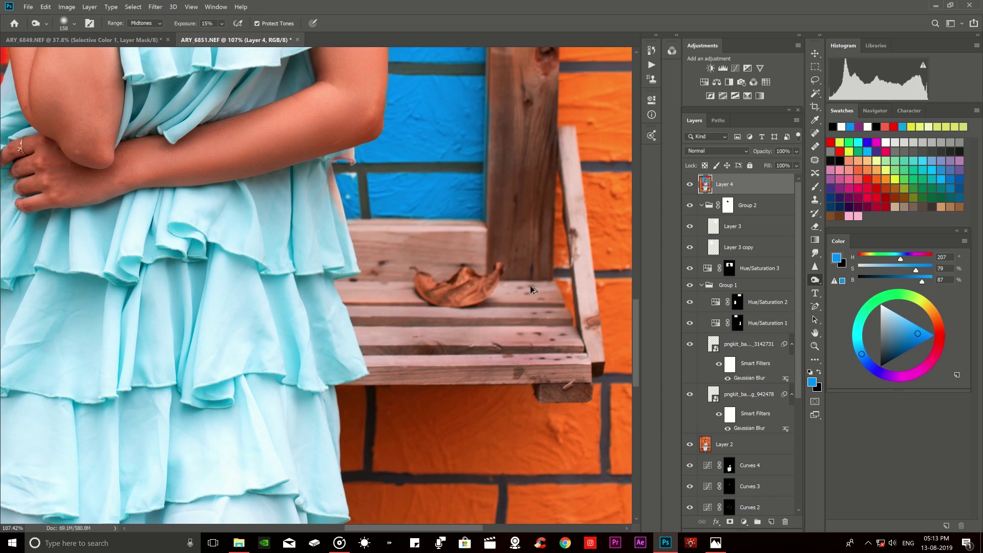
pyautogui.scroll(-5, 576, 210)
pyautogui.scroll(5, 104, 285)
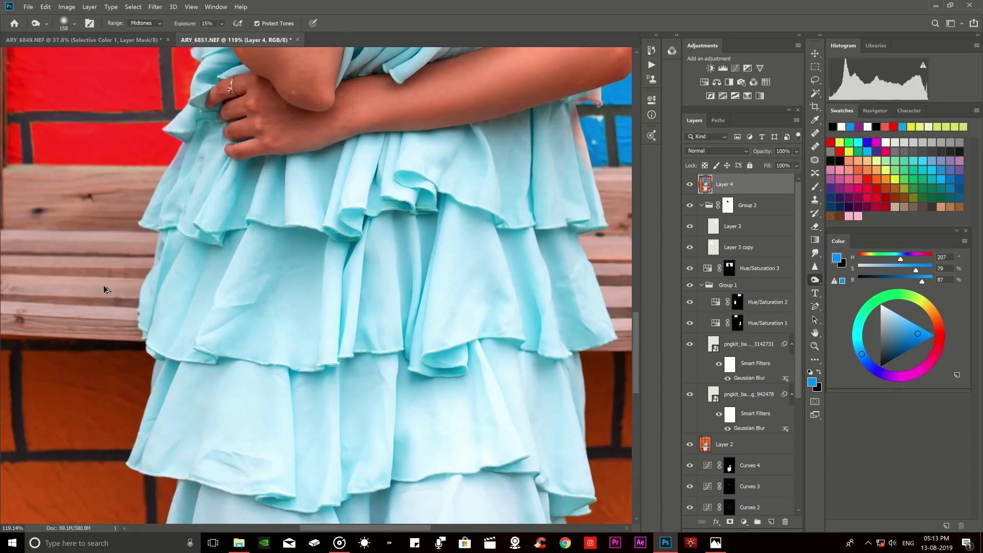
pyautogui.scroll(2, 100, 281)
pyautogui.scroll(3, 99, 281)
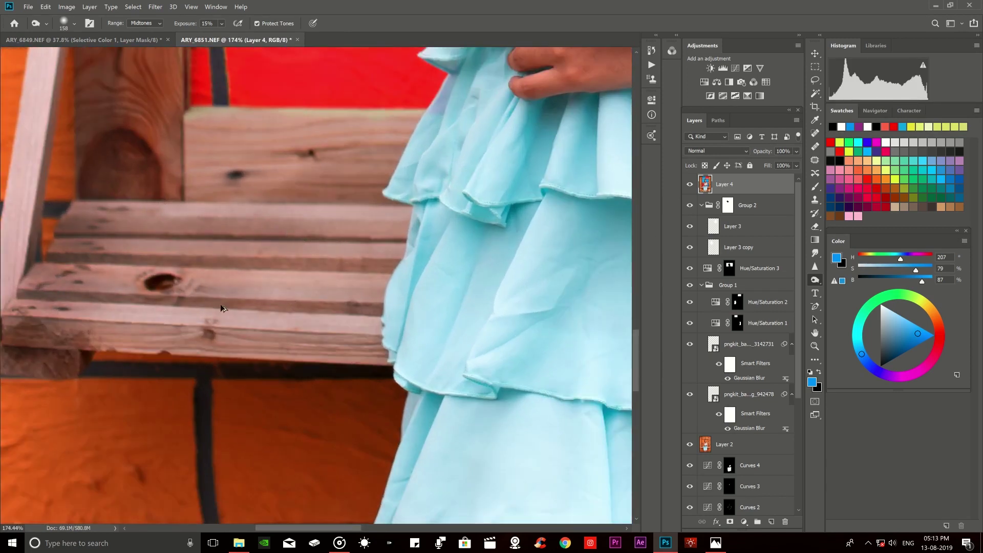
pyautogui.scroll(-2, 183, 265)
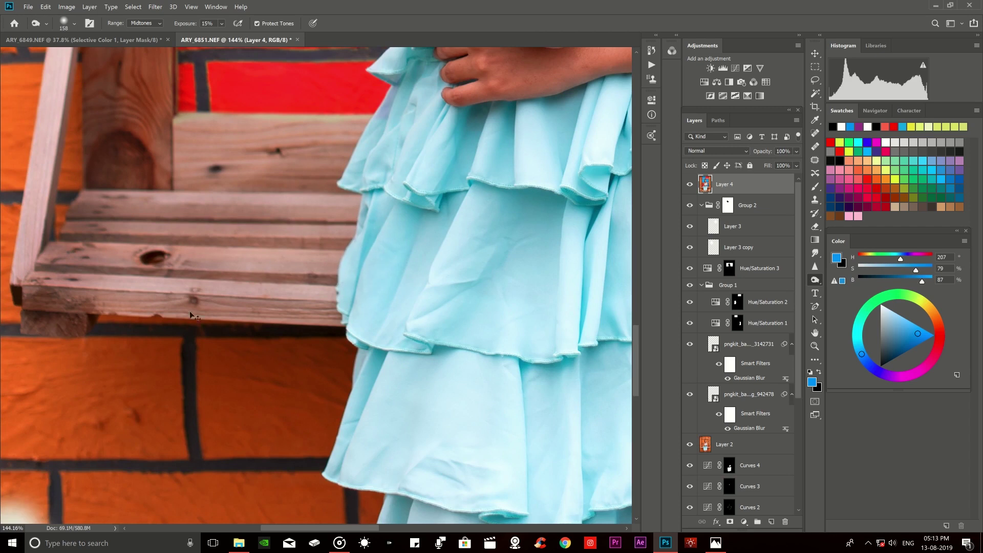
pyautogui.scroll(-3, 249, 206)
pyautogui.scroll(1, 394, 184)
pyautogui.scroll(1, 359, 196)
pyautogui.scroll(-2, 348, 236)
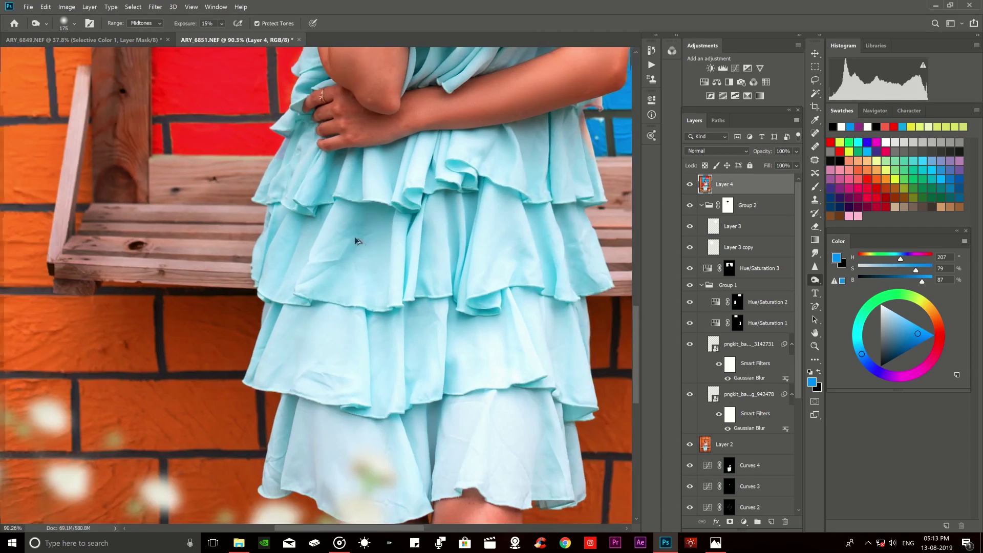
pyautogui.scroll(2, 356, 236)
pyautogui.scroll(-1, 284, 264)
pyautogui.scroll(1, 362, 307)
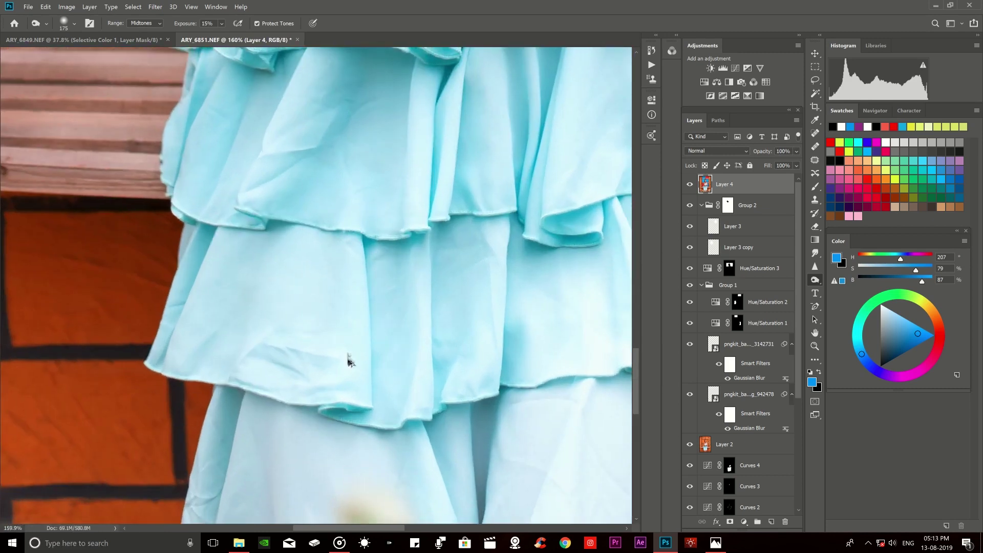
pyautogui.scroll(-2, 327, 236)
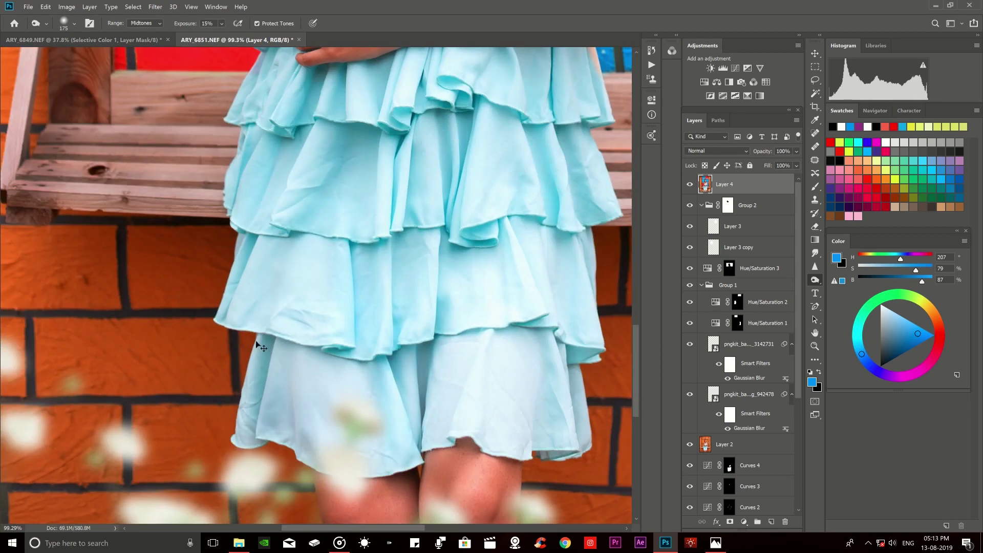
pyautogui.scroll(-1, 220, 266)
pyautogui.scroll(1, 340, 285)
pyautogui.scroll(2, 248, 231)
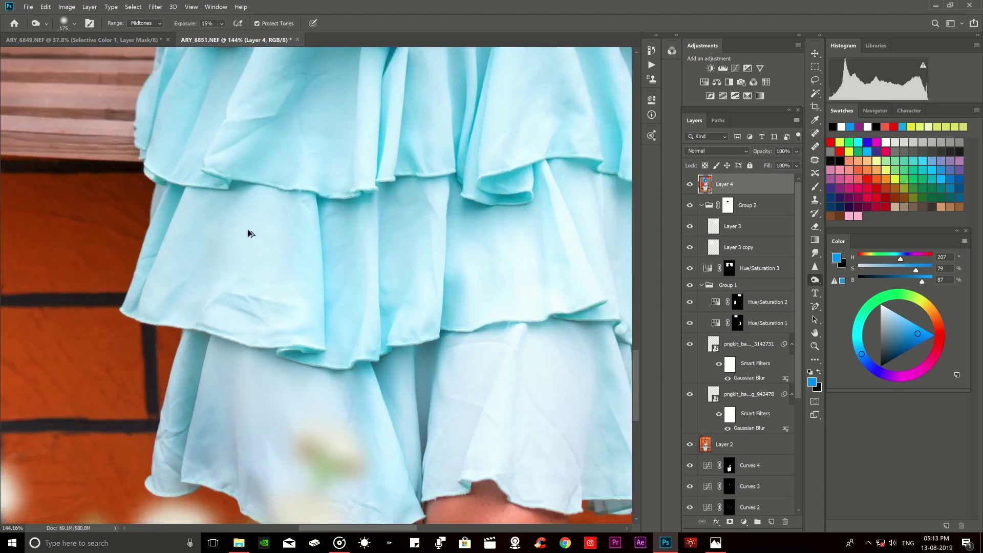
pyautogui.scroll(-2, 324, 190)
pyautogui.scroll(2, 236, 205)
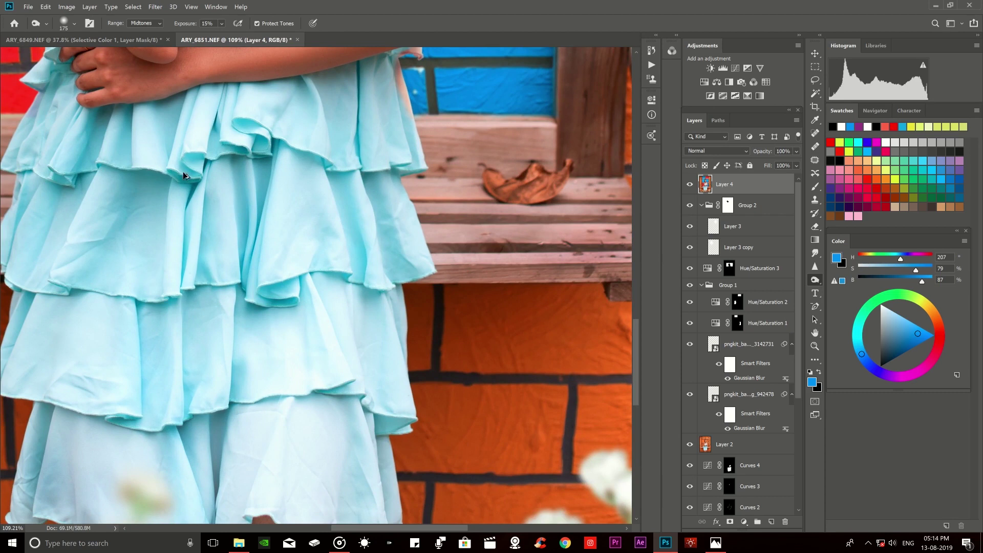
pyautogui.scroll(-2, 169, 248)
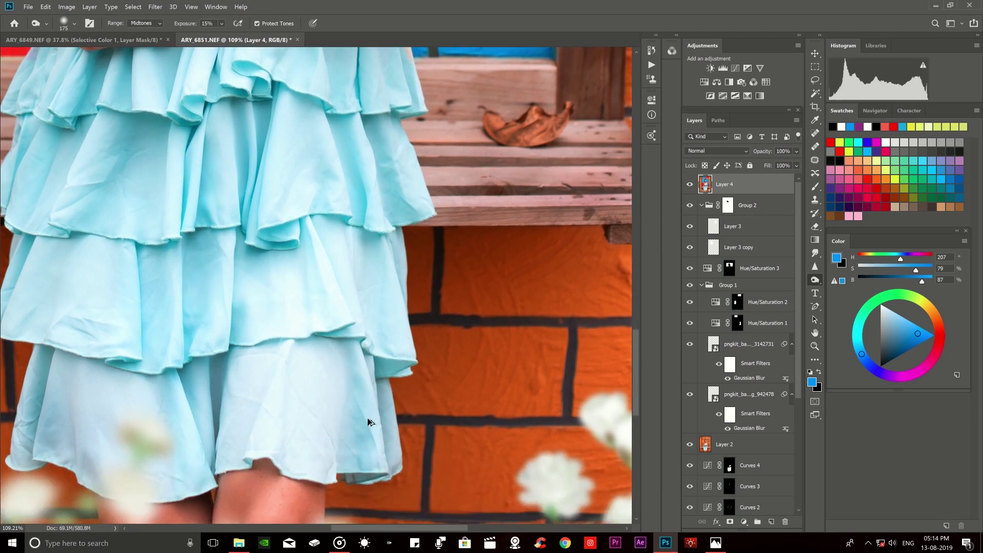
pyautogui.scroll(2, 371, 421)
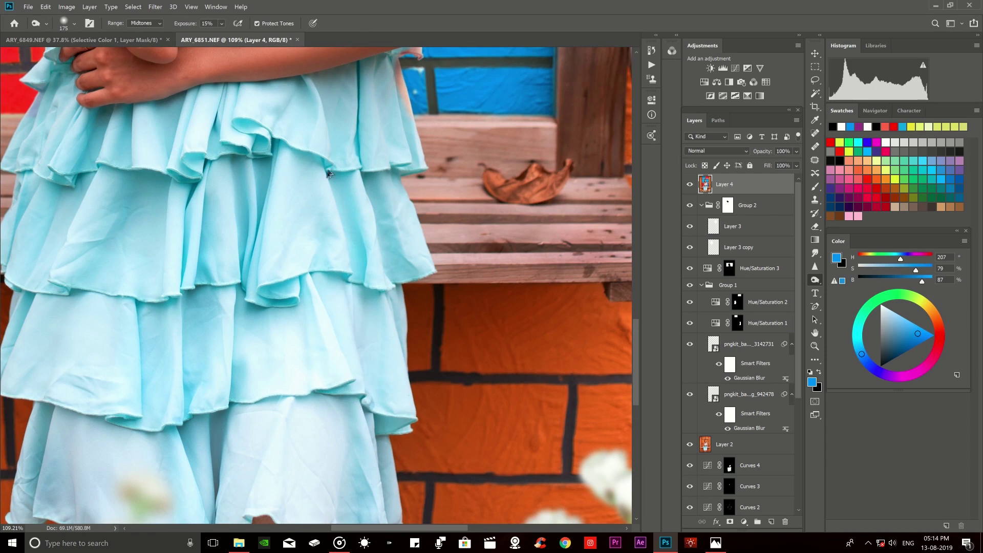
pyautogui.scroll(1, 358, 250)
pyautogui.scroll(1, 364, 205)
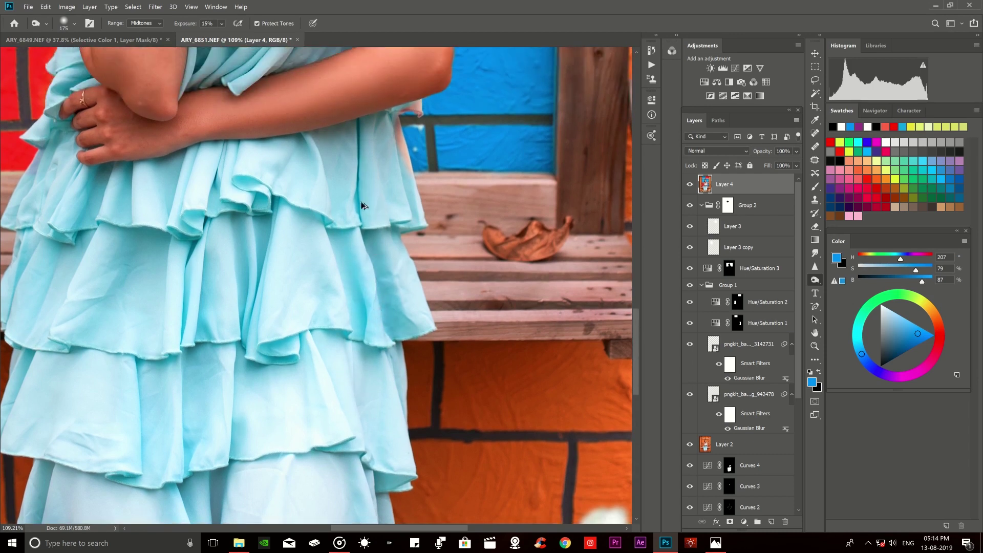
pyautogui.scroll(-5, 326, 270)
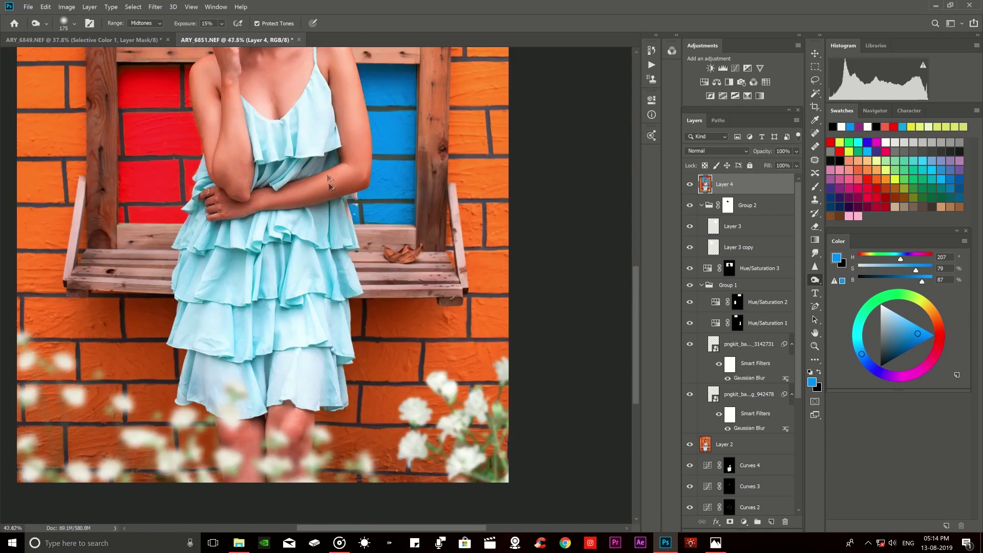
pyautogui.scroll(3, 330, 183)
pyautogui.scroll(3, 329, 183)
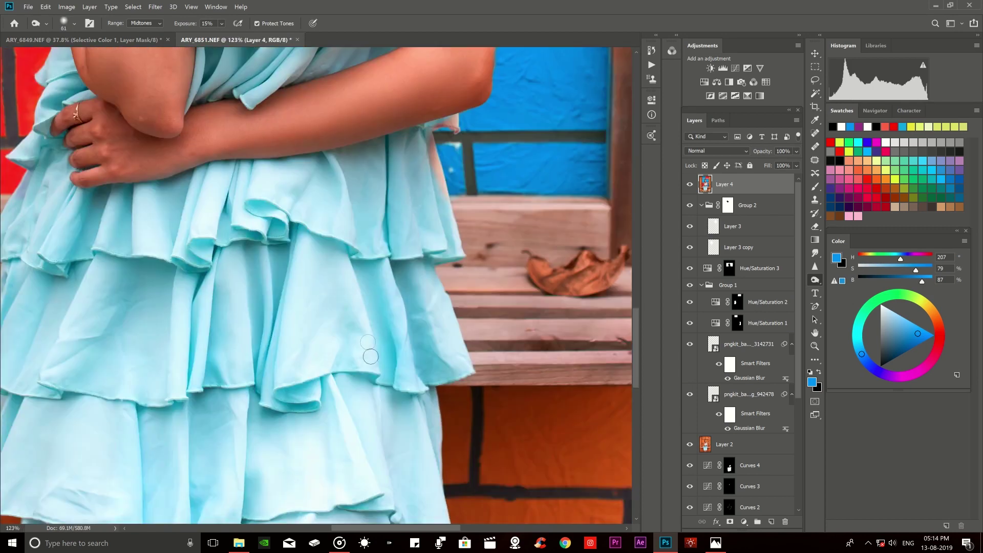
pyautogui.scroll(1, 338, 358)
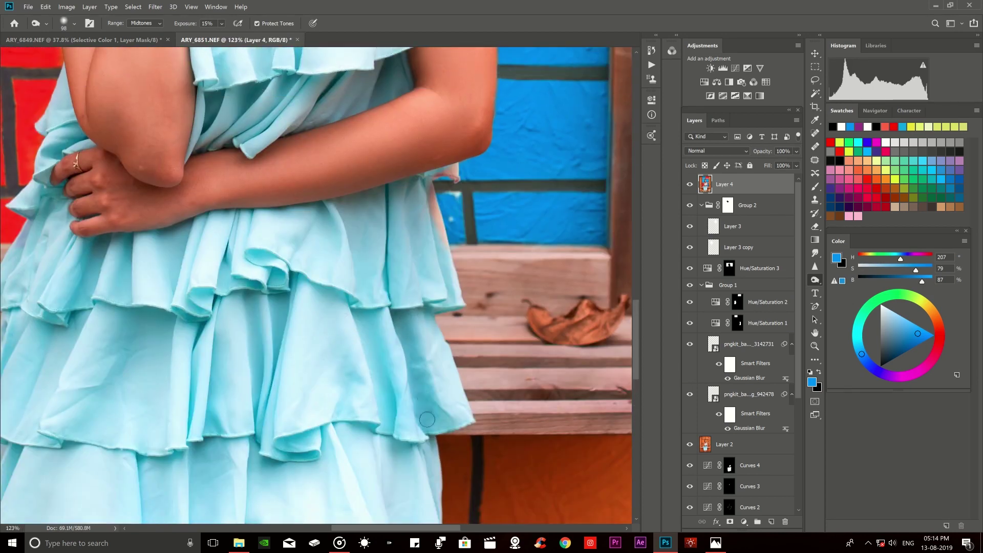
pyautogui.scroll(1, 427, 419)
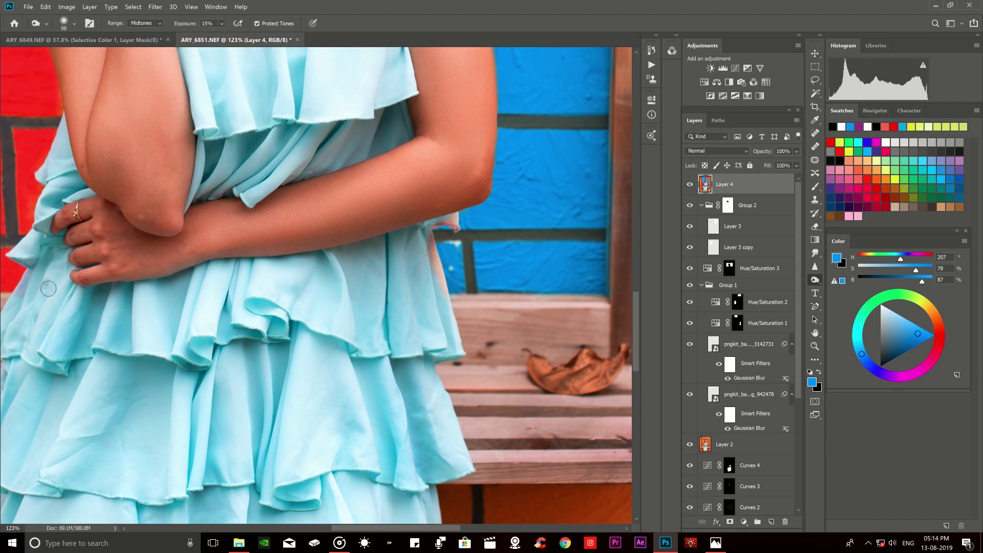
pyautogui.scroll(3, 77, 272)
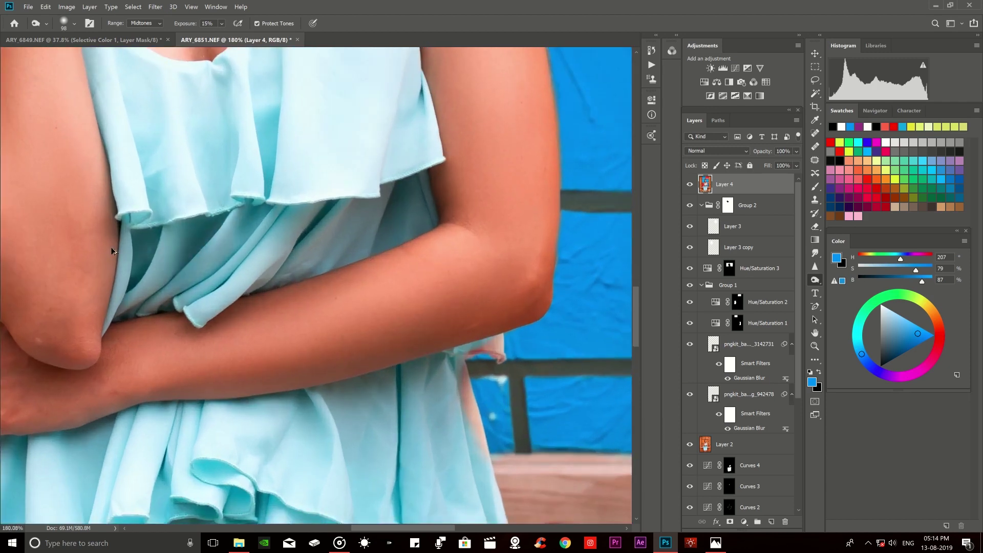
pyautogui.scroll(2, 239, 197)
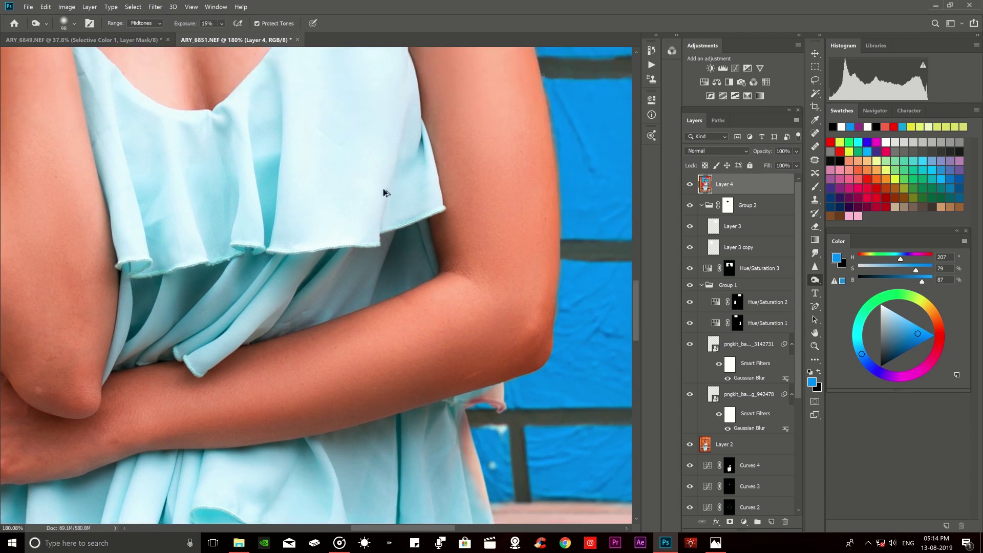
pyautogui.scroll(-5, 261, 230)
pyautogui.scroll(4, 261, 281)
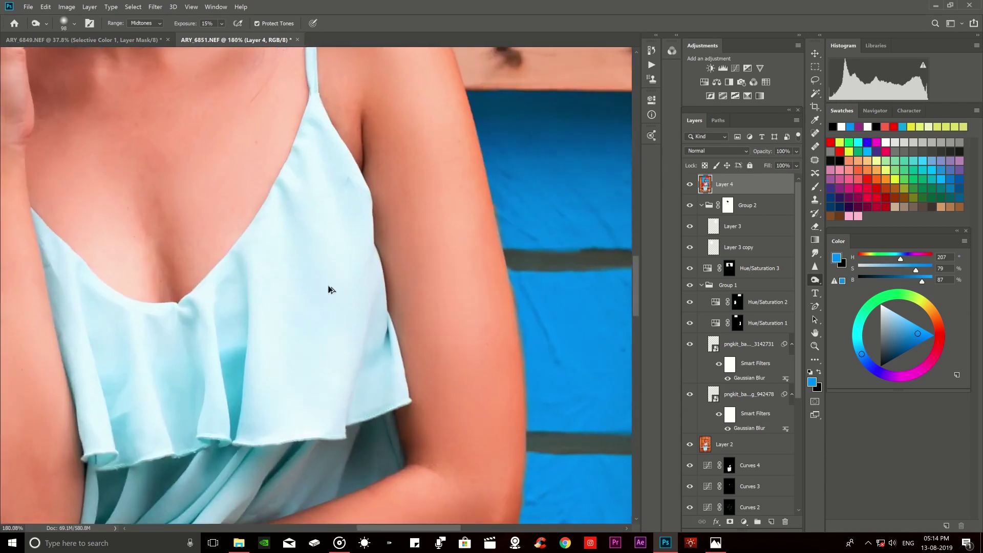
pyautogui.scroll(3, 367, 322)
pyautogui.scroll(-4, 446, 354)
pyautogui.scroll(2, 333, 421)
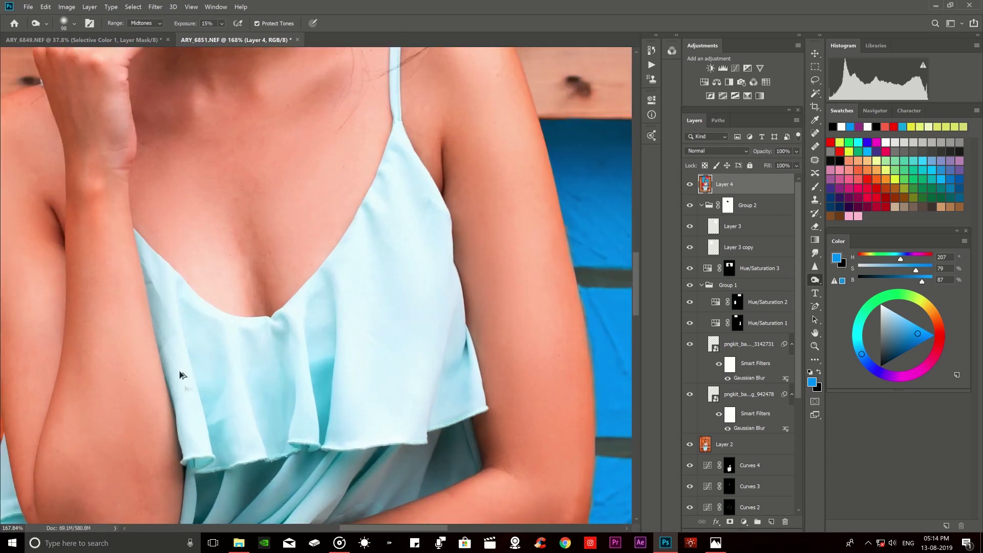
pyautogui.scroll(-4, 205, 369)
pyautogui.scroll(3, 260, 288)
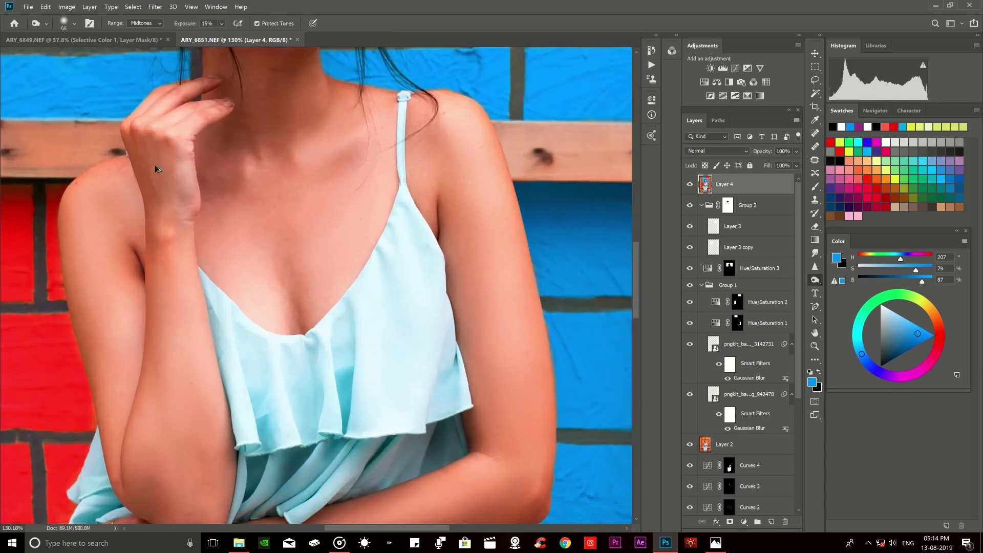
pyautogui.scroll(-4, 163, 220)
pyautogui.scroll(3, 272, 195)
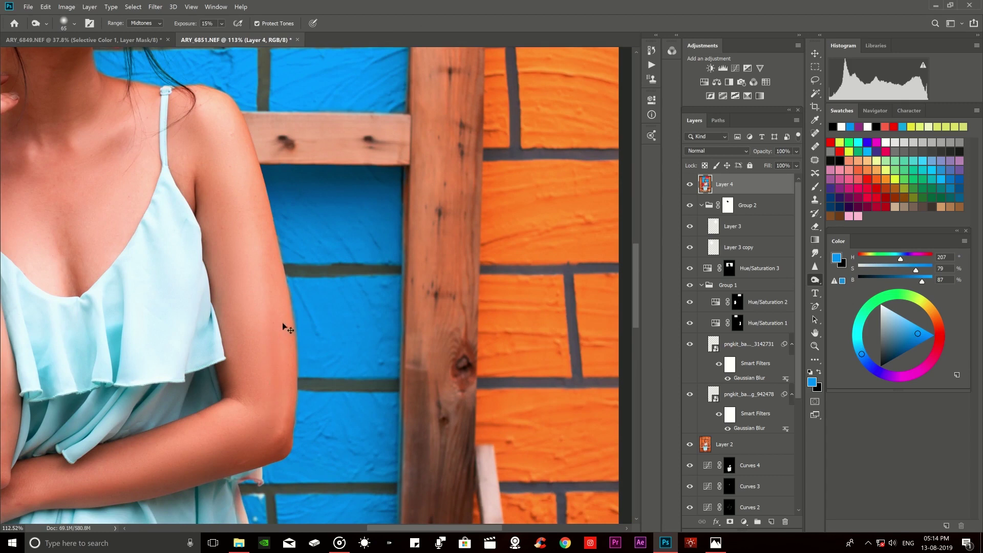
pyautogui.scroll(2, 274, 281)
pyautogui.press(']')
pyautogui.press(']')
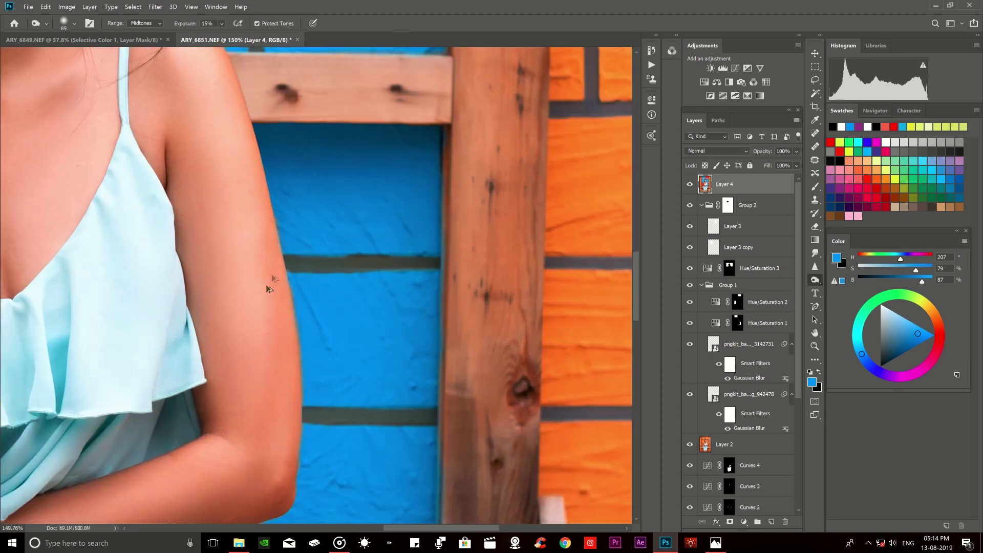
# Switch from Burn to the Dodge tool and enlarge its brush.
pyautogui.scroll(-5, 332, 244)
pyautogui.scroll(-1, 218, 95)
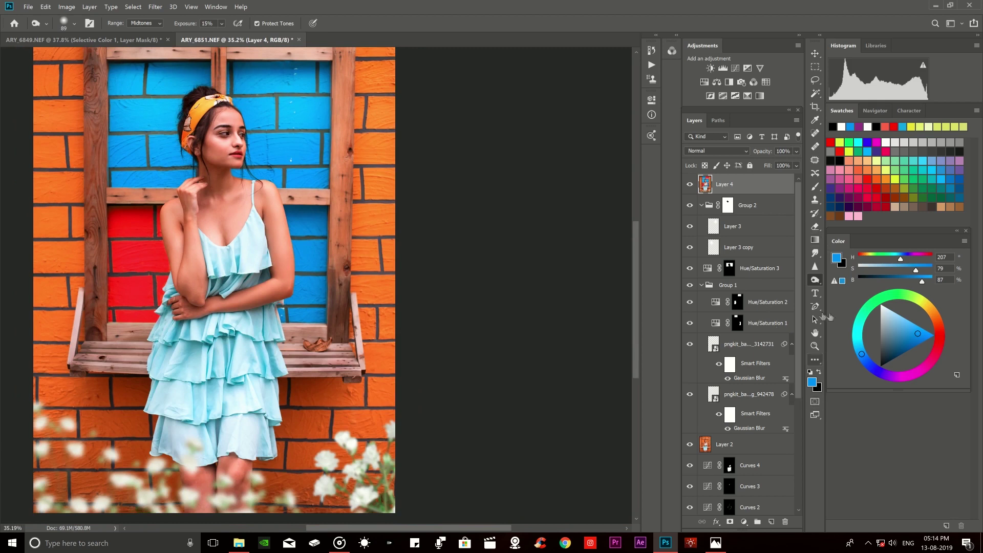
pyautogui.rightClick(815, 280)
pyautogui.click(840, 281)
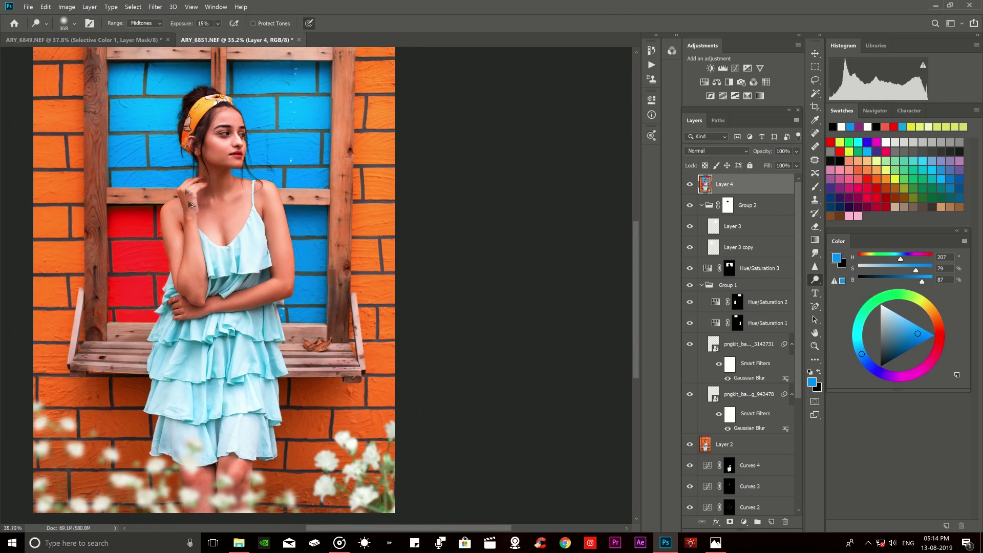
pyautogui.scroll(5, 186, 190)
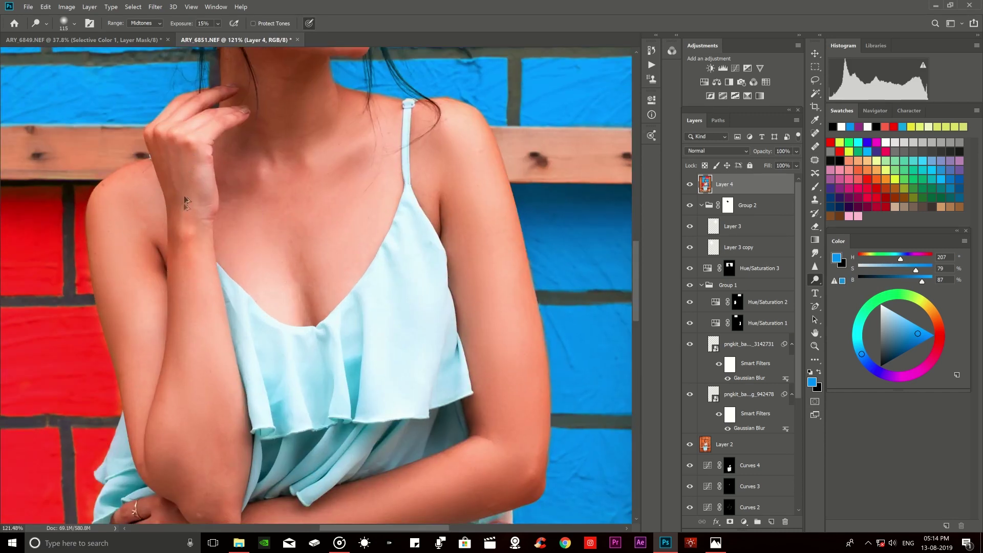
pyautogui.scroll(-3, 196, 316)
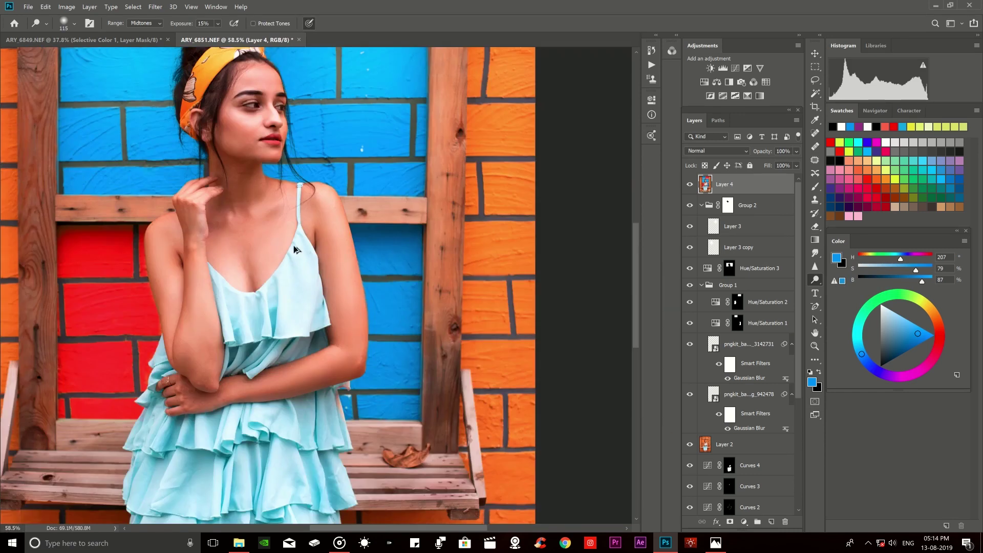
pyautogui.moveTo(334, 216); pyautogui.dragTo(350, 216)
# Compare the toning edit against the unedited original, then restore the edit.
pyautogui.scroll(-3, 308, 259)
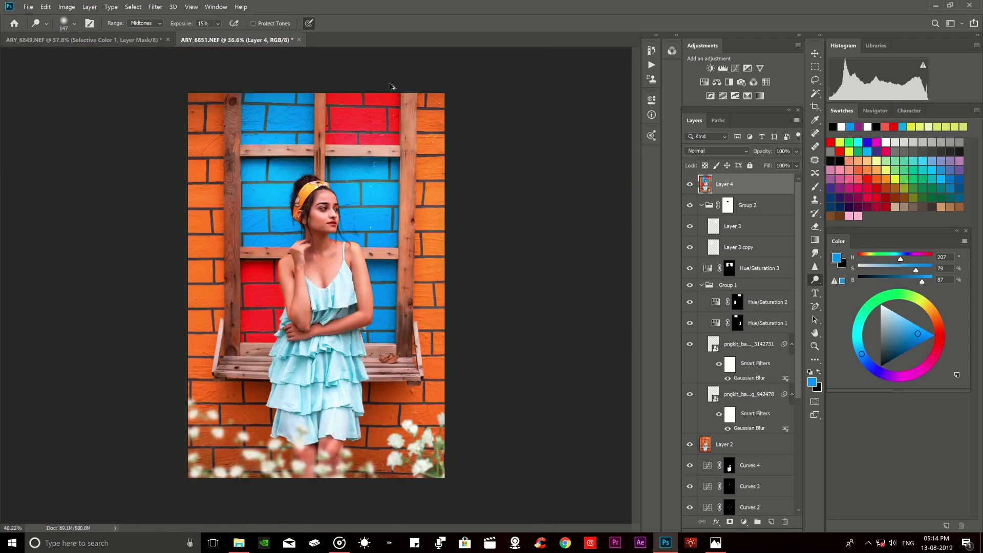
pyautogui.scroll(2, 402, 90)
pyautogui.scroll(-2, 403, 90)
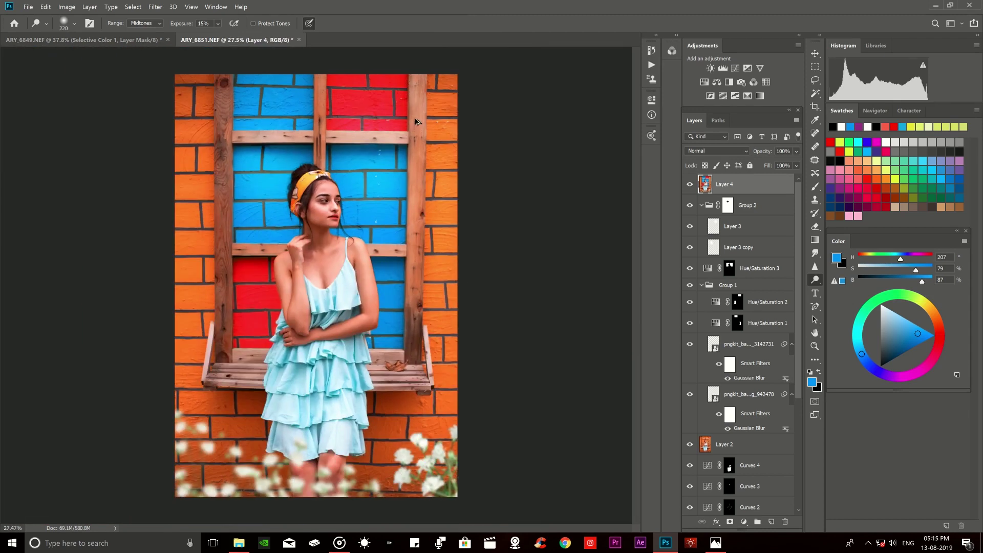
pyautogui.scroll(2, 412, 110)
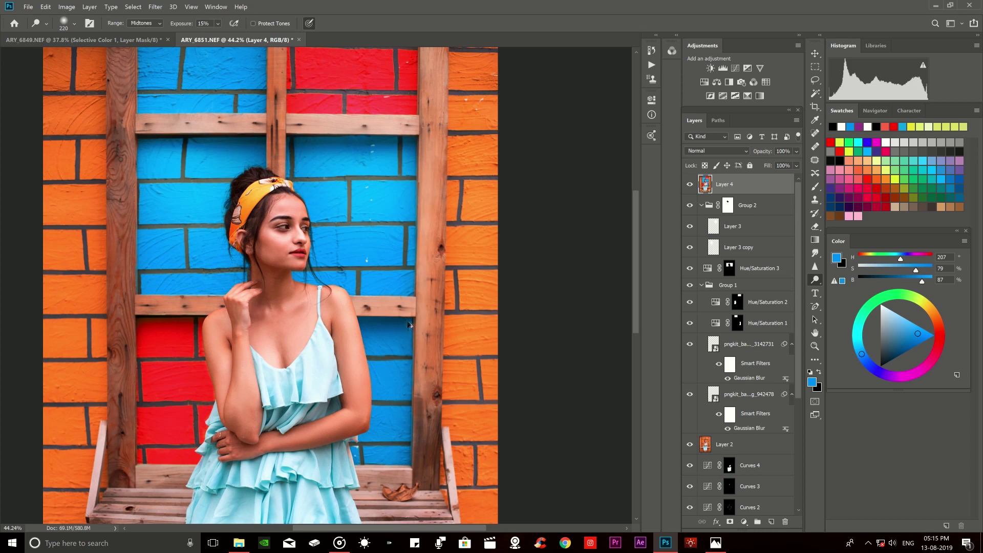
pyautogui.scroll(-2, 412, 359)
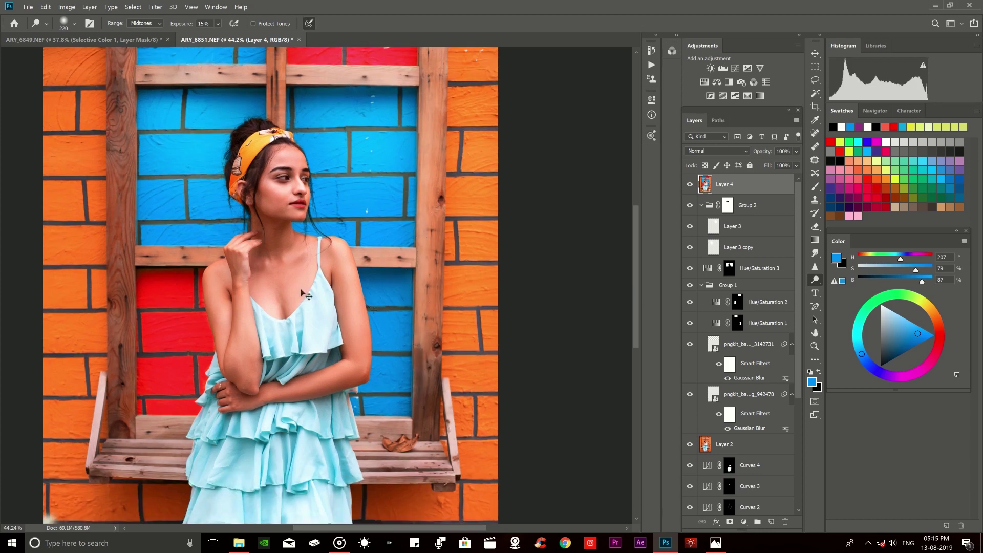
pyautogui.scroll(3, 306, 296)
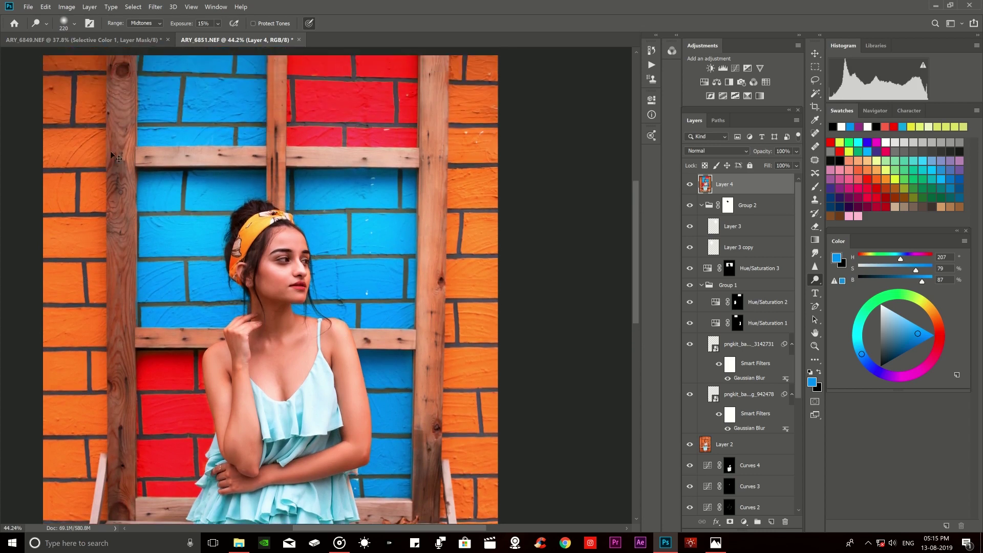
pyautogui.scroll(-2, 113, 184)
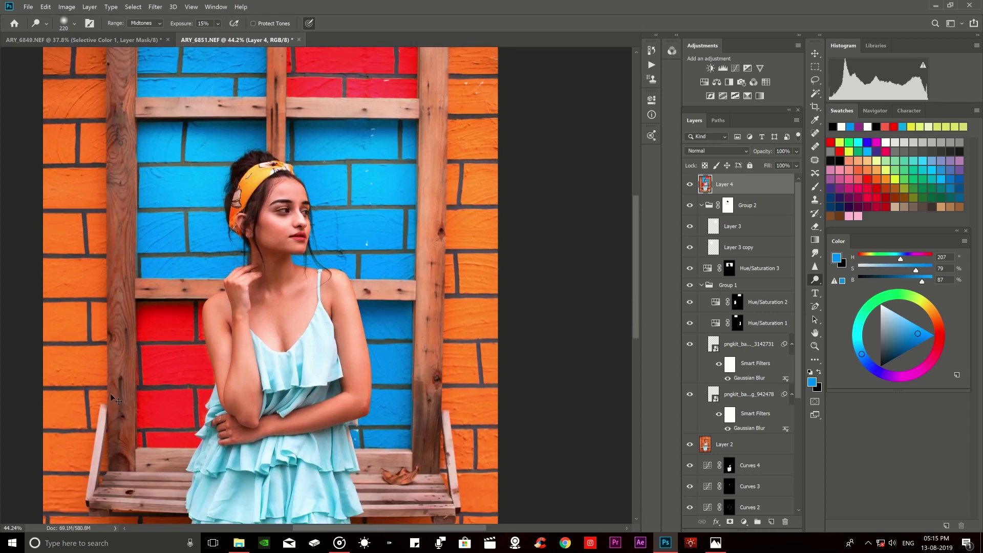
pyautogui.scroll(-3, 106, 387)
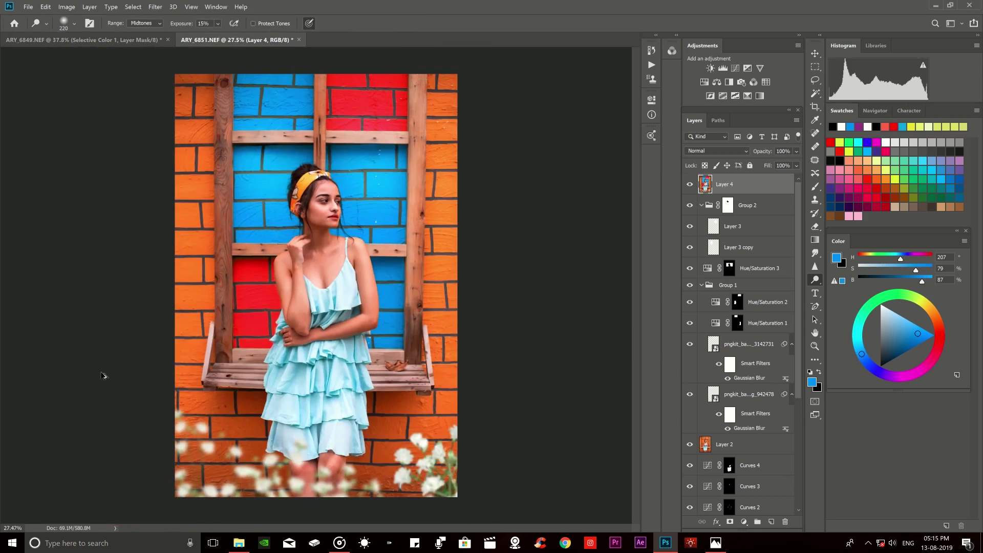
pyautogui.scroll(-3, 717, 474)
pyautogui.keyDown('alt'); pyautogui.click(689, 505); pyautogui.keyUp('alt')
pyautogui.keyDown('alt'); pyautogui.click(688, 505); pyautogui.keyUp('alt')
pyautogui.keyDown('alt'); pyautogui.click(689, 504); pyautogui.keyUp('alt')
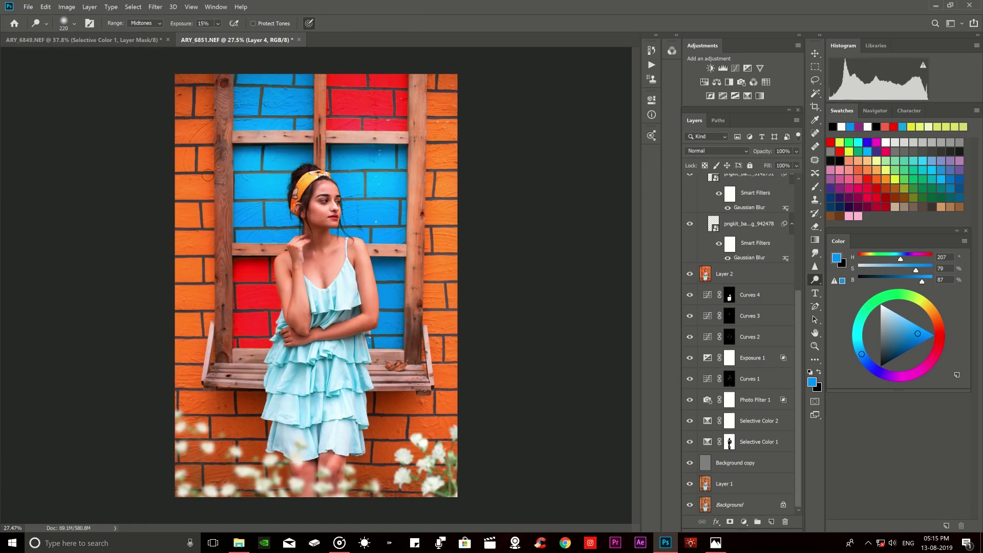
# Shrink the toning brush size.
pyautogui.scroll(5, 229, 135)
pyautogui.scroll(-3, 256, 244)
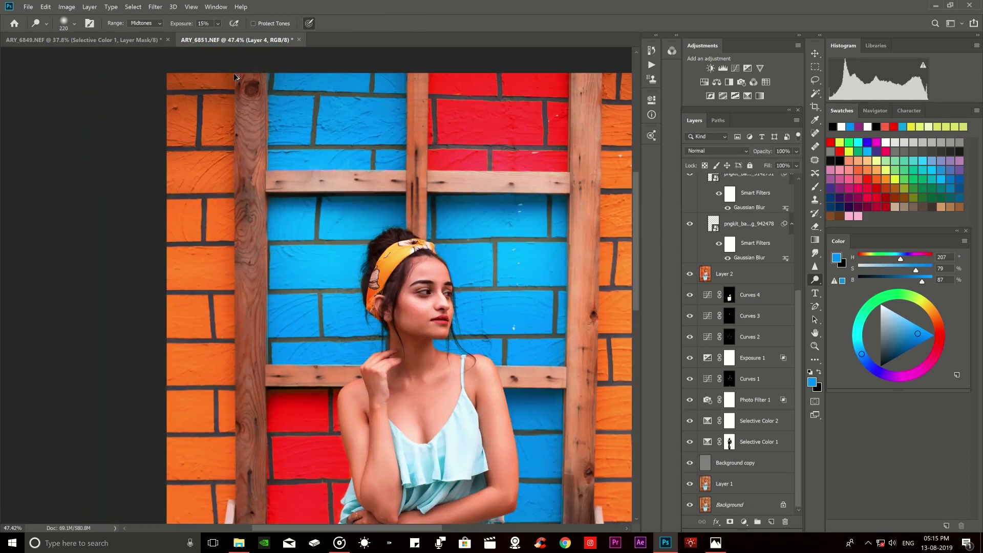
pyautogui.moveTo(264, 84); pyautogui.dragTo(245, 66)
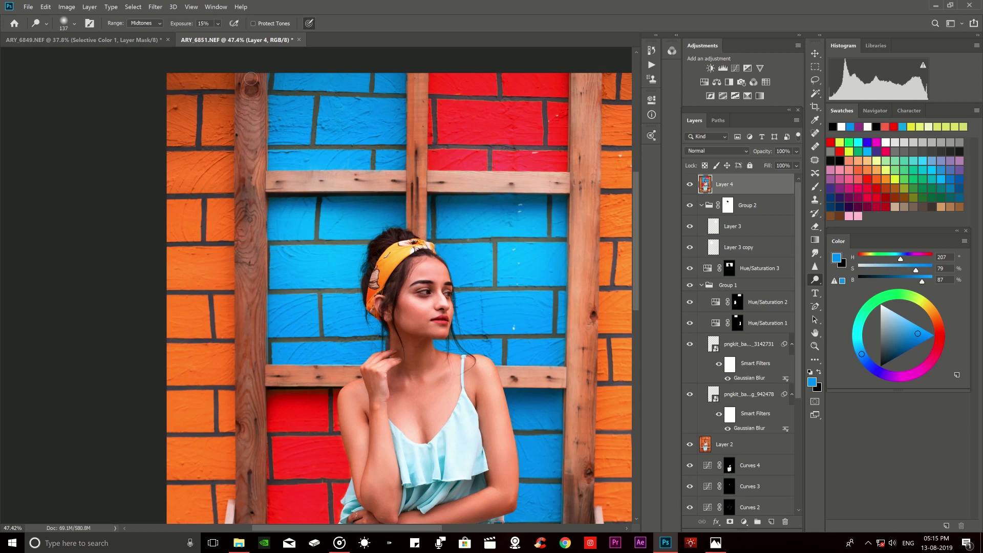
pyautogui.scroll(-3, 251, 258)
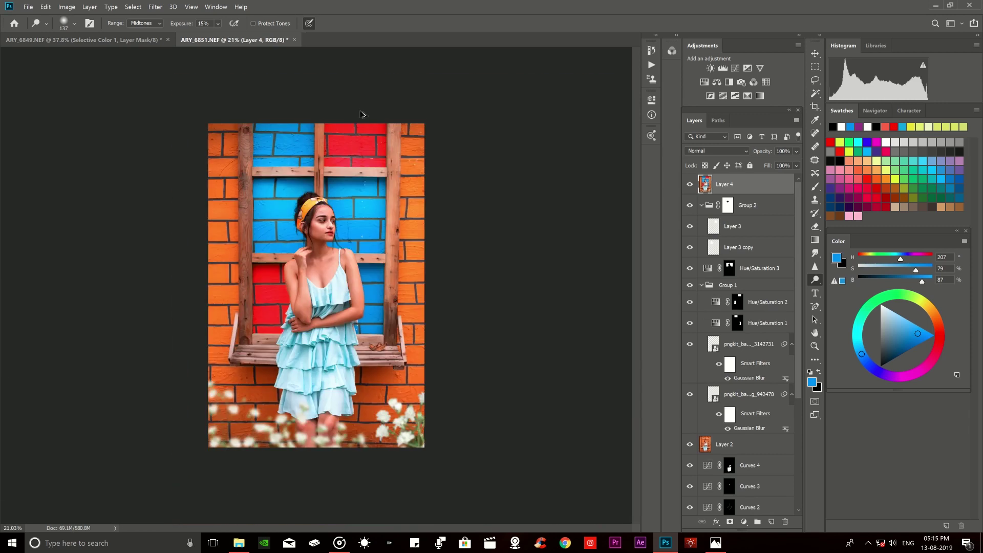
pyautogui.scroll(5, 362, 114)
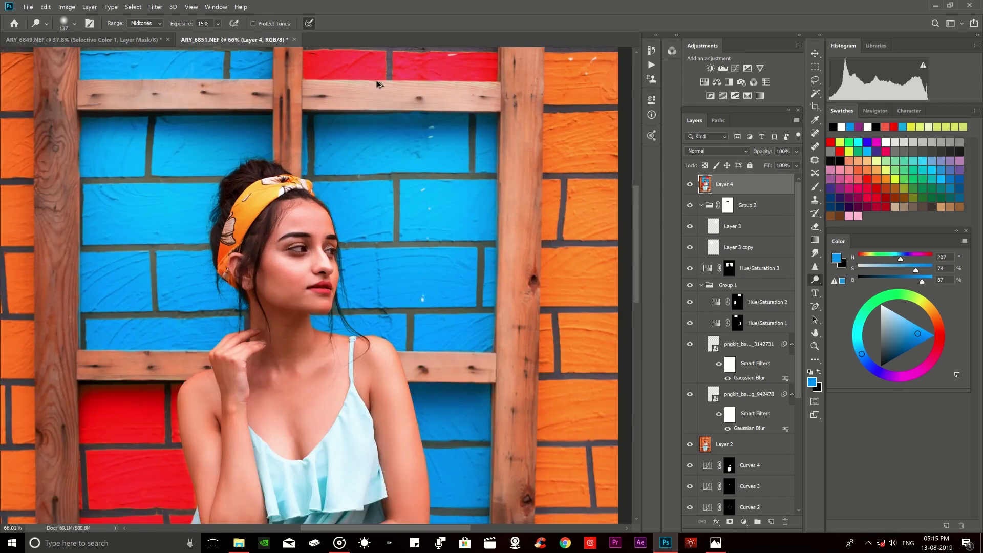
pyautogui.scroll(-2, 5, 97)
pyautogui.scroll(-2, 243, 162)
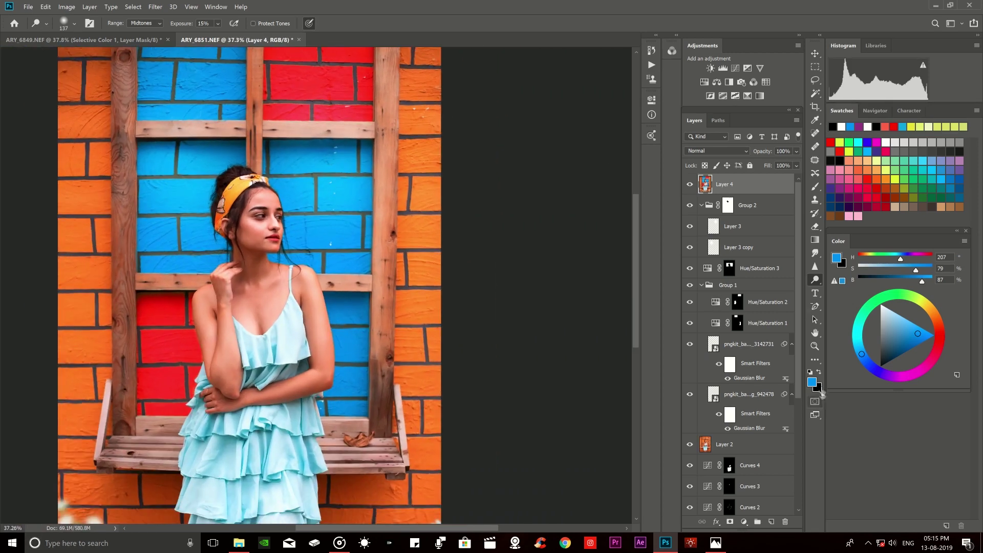
# Darken the mortar lines between the blue bricks with the Burn tool.
pyautogui.click(814, 266)
pyautogui.rightClick(824, 284)
pyautogui.click(844, 293)
pyautogui.scroll(3, 266, 153)
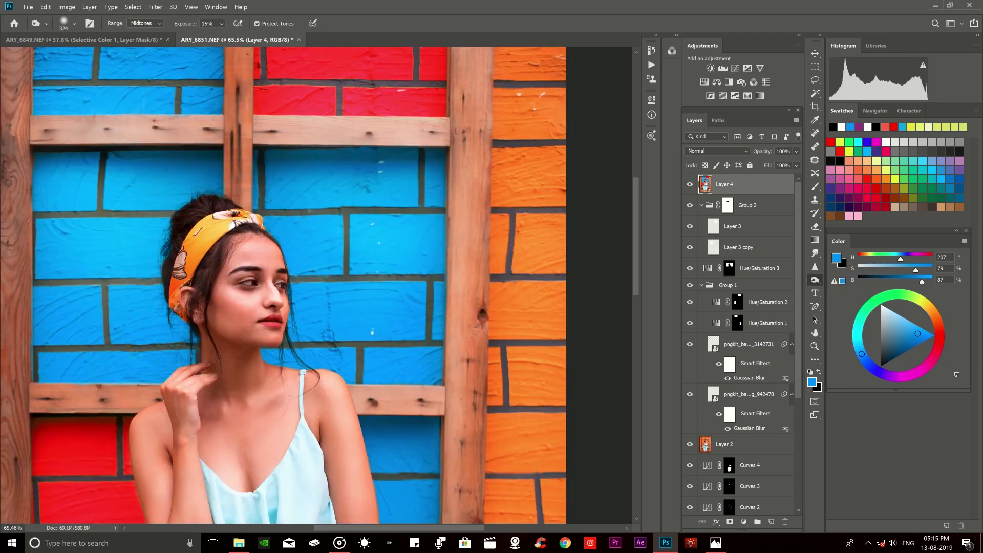
pyautogui.moveTo(48, 282); pyautogui.dragTo(146, 279)
pyautogui.moveTo(97, 345); pyautogui.dragTo(125, 346)
pyautogui.scroll(2, 120, 297)
pyautogui.scroll(1, 89, 263)
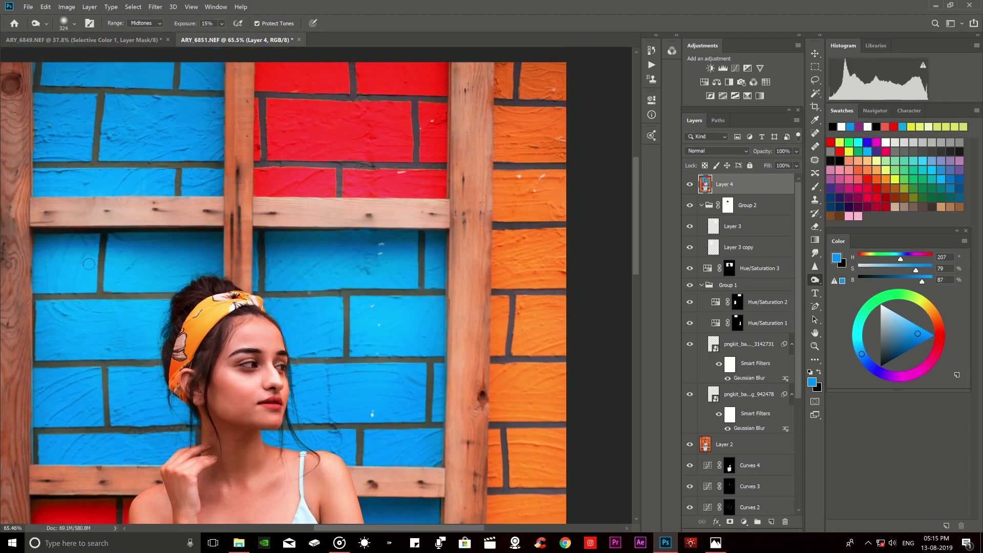
pyautogui.moveTo(73, 267); pyautogui.dragTo(137, 276)
pyautogui.scroll(1, 163, 123)
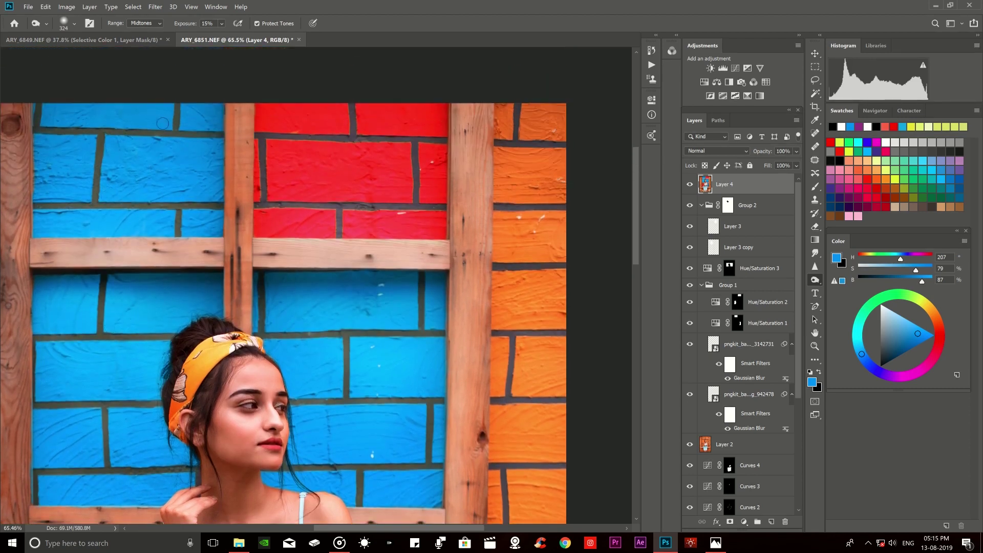
pyautogui.moveTo(106, 201); pyautogui.dragTo(158, 197)
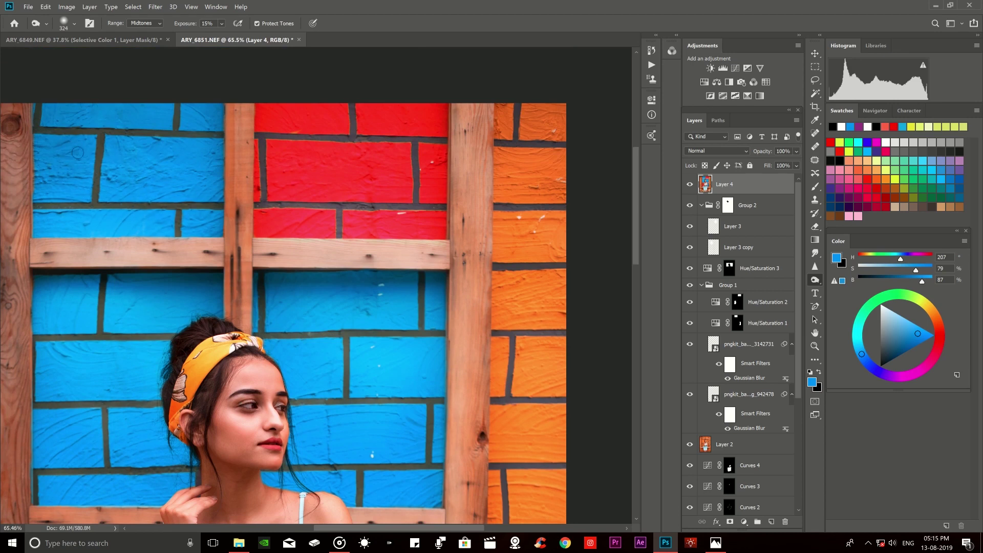
# Zoom out and add a new Curves adjustment layer above Layer 4.
pyautogui.scroll(-3, 137, 121)
pyautogui.scroll(2, 259, 283)
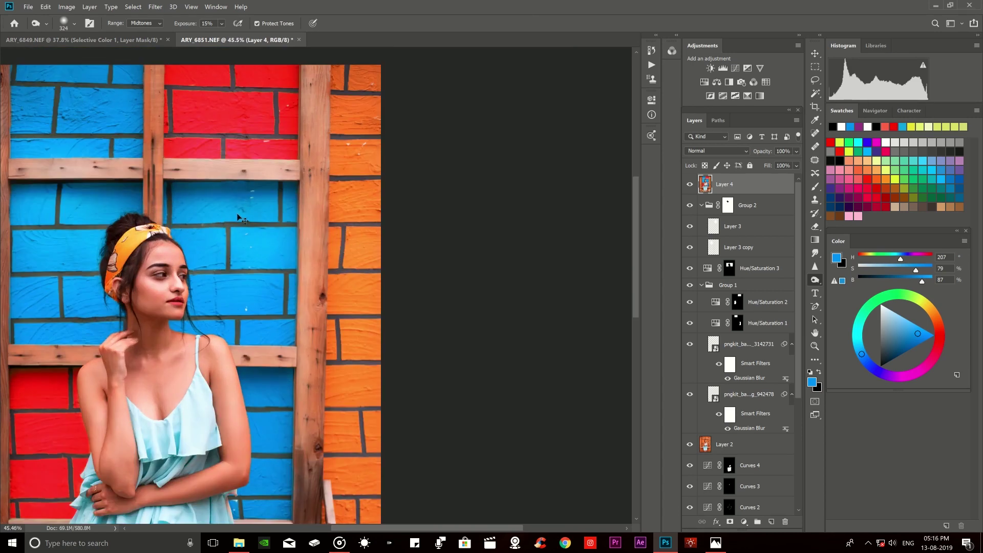
pyautogui.scroll(-3, 268, 210)
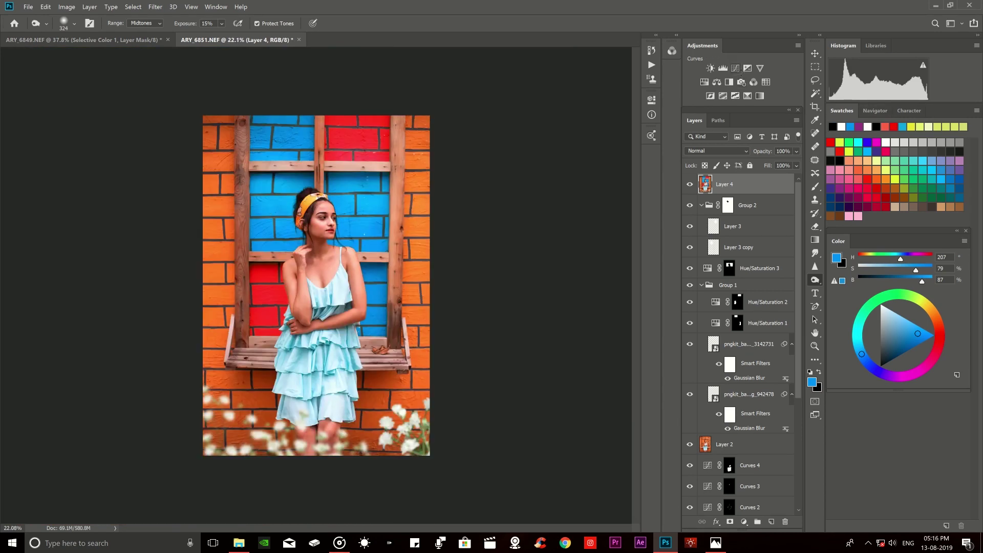
pyautogui.click(736, 69)
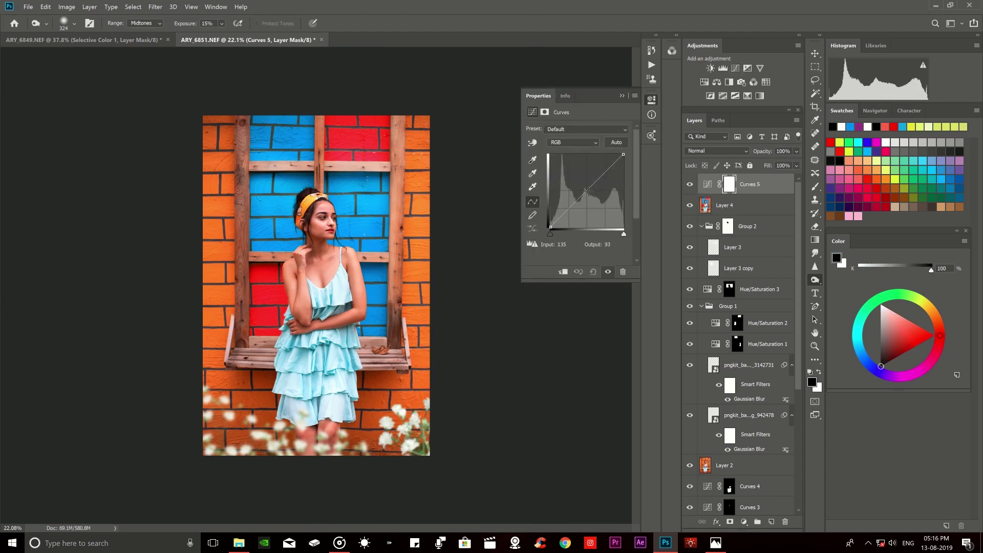
# Raise a midtone curve point, add a shadow point, and compare with Curves 5 hidden.
pyautogui.moveTo(604, 174); pyautogui.dragTo(603, 170)
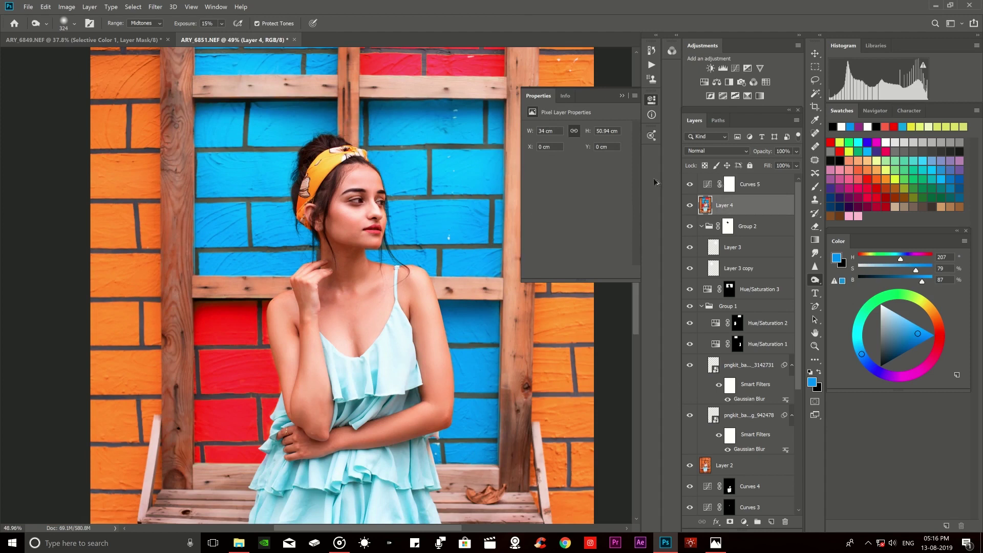
pyautogui.click(729, 186)
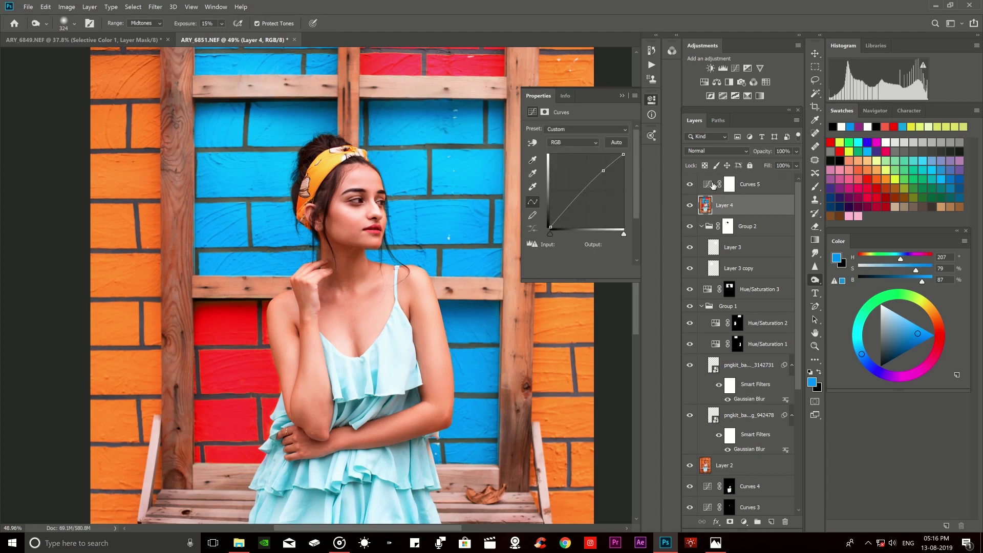
pyautogui.click(571, 206)
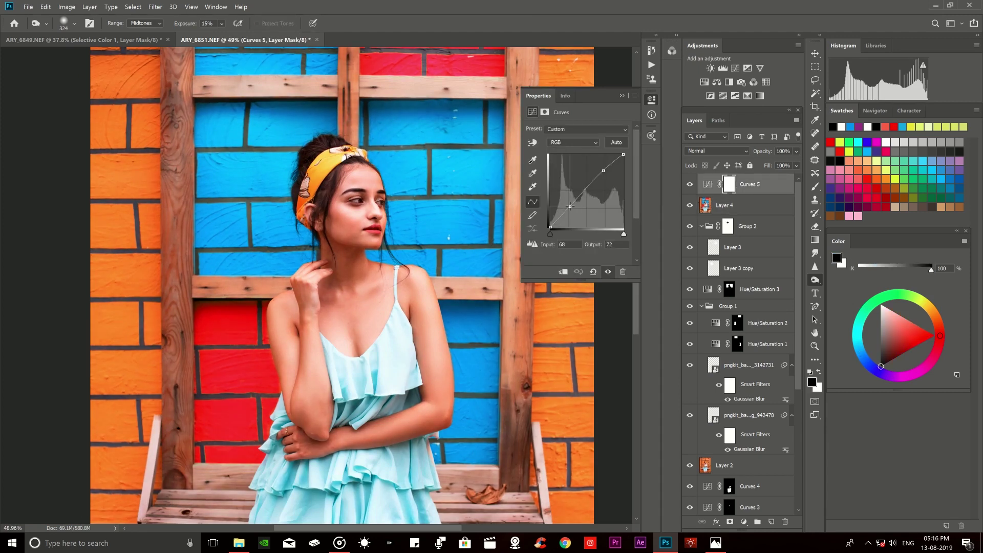
pyautogui.click(622, 96)
pyautogui.click(688, 185)
pyautogui.write('39')
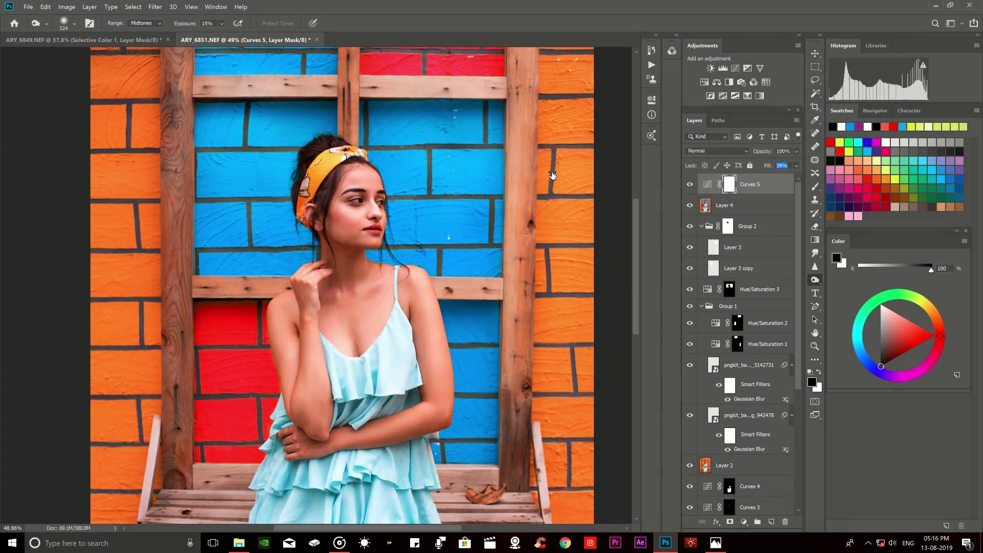
# Lower the Curves 5 fill to 47% and re-enable it with the whole image fitted.
pyautogui.moveTo(552, 176); pyautogui.dragTo(557, 176)
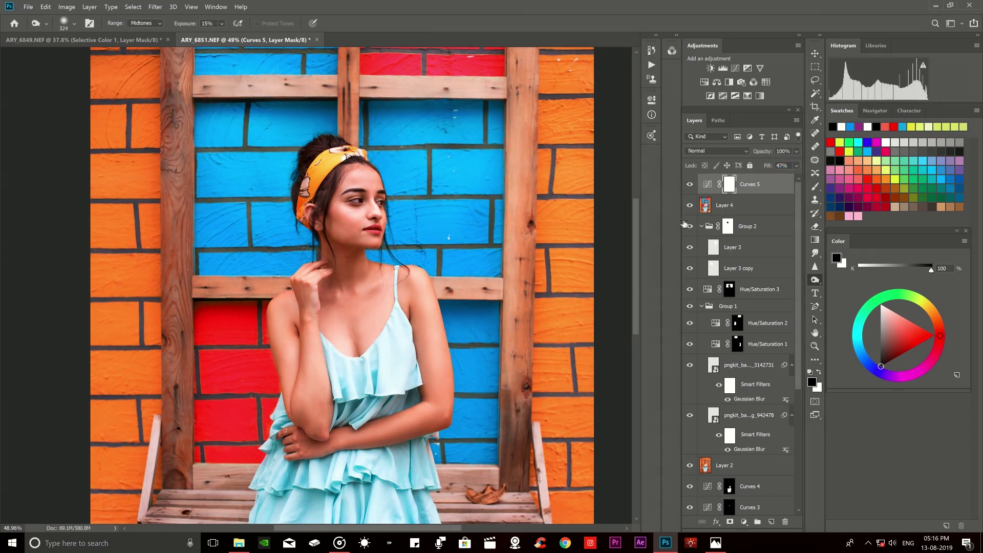
pyautogui.hotkey('ctrl', '0')
pyautogui.click(689, 184)
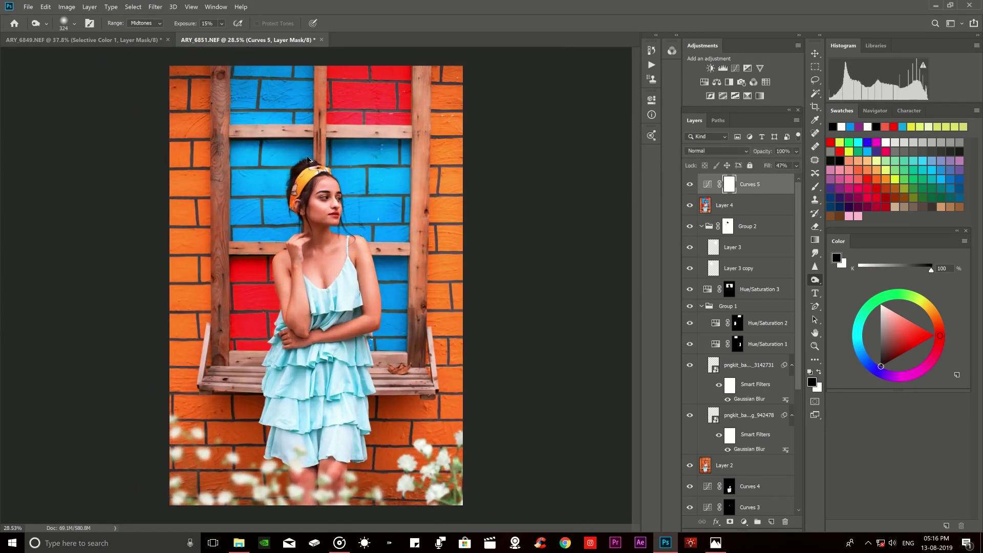
# Select Layer 4 and open the Liquify filter.
pyautogui.scroll(2, 309, 165)
pyautogui.scroll(1, 307, 166)
pyautogui.scroll(3, 305, 168)
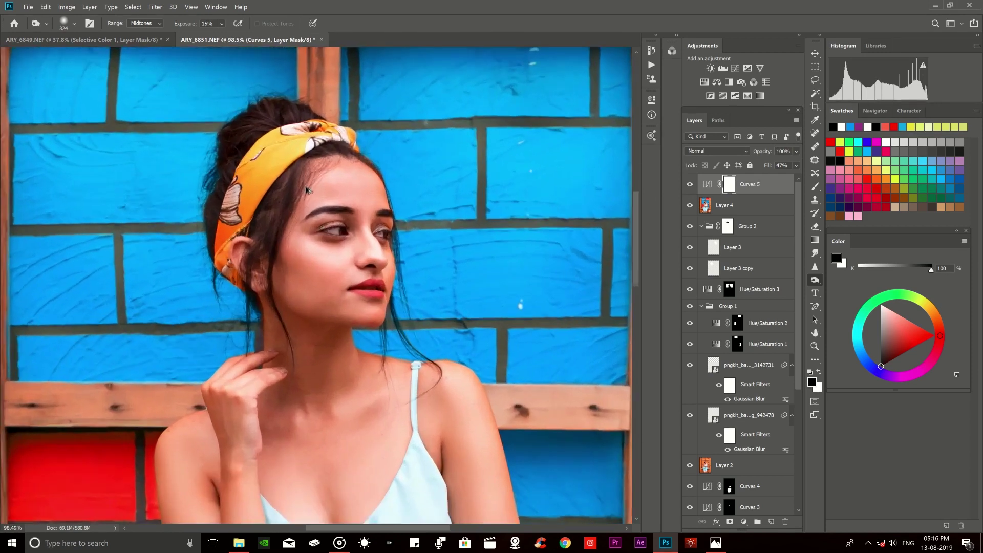
pyautogui.scroll(2, 302, 168)
pyautogui.click(742, 205)
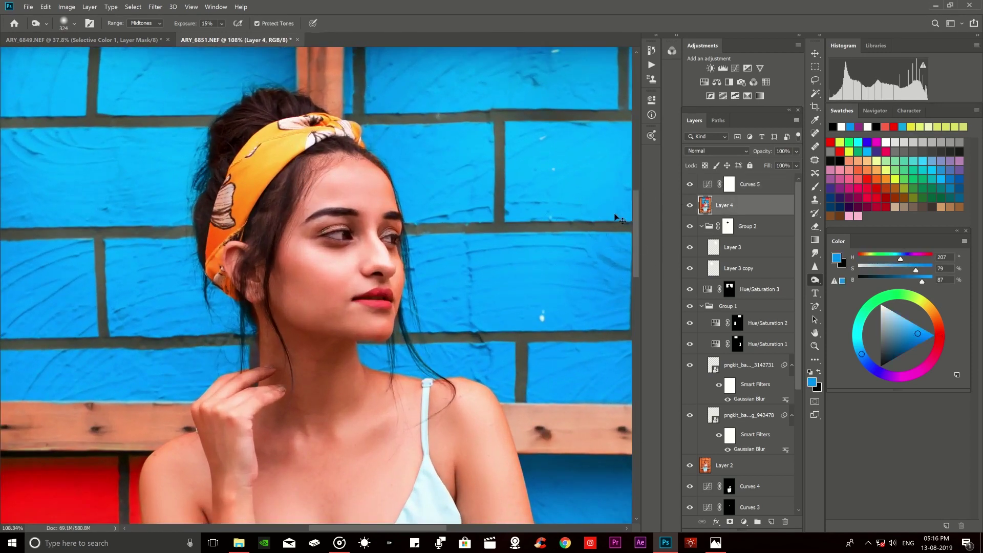
pyautogui.hotkey('ctrl', 'shift', 'x')
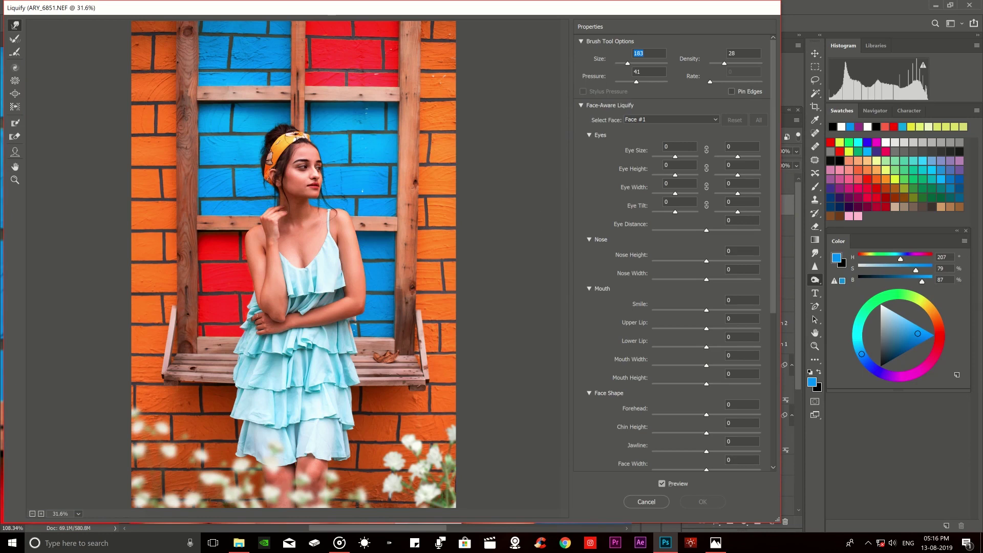
# Make the Liquify brush smaller.
pyautogui.scroll(1, 317, 134)
pyautogui.scroll(5, 307, 204)
pyautogui.scroll(-5, 266, 184)
pyautogui.scroll(1, 247, 161)
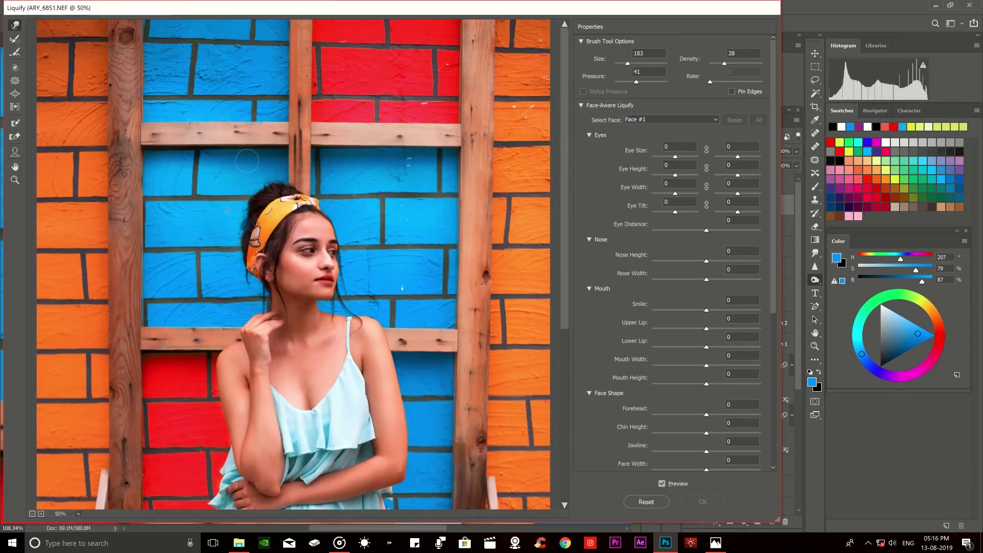
pyautogui.scroll(5, 227, 209)
pyautogui.scroll(-1, 220, 220)
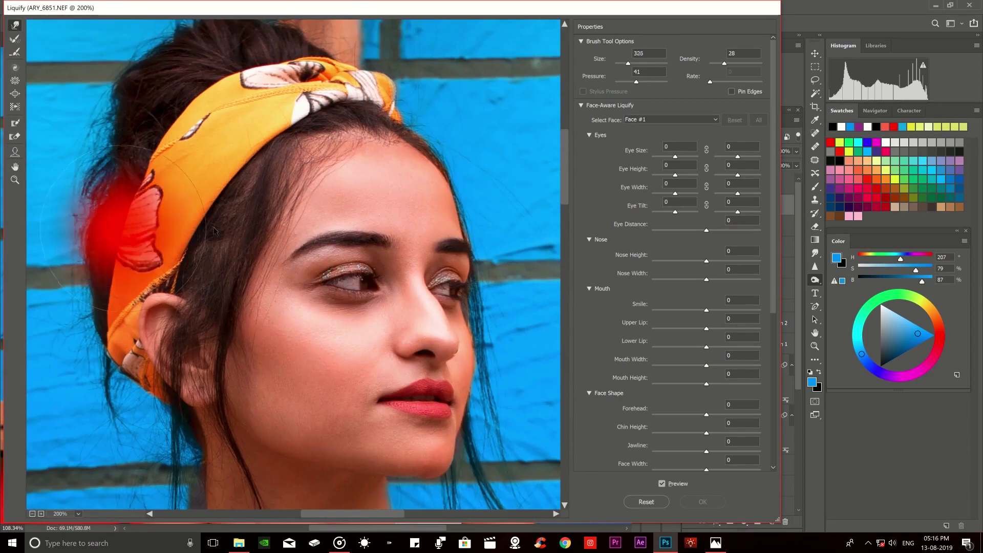
pyautogui.scroll(-2, 213, 231)
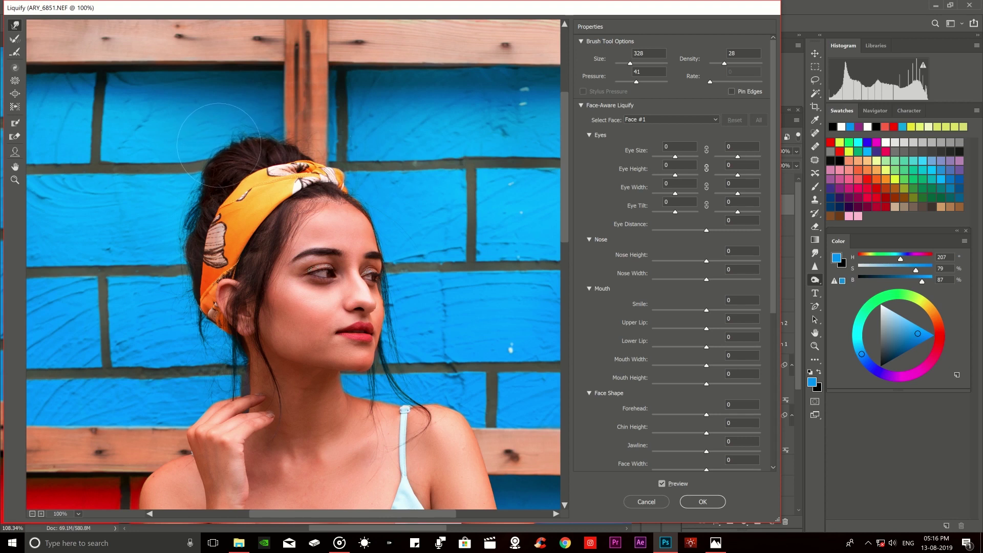
pyautogui.moveTo(220, 210); pyautogui.dragTo(177, 205)
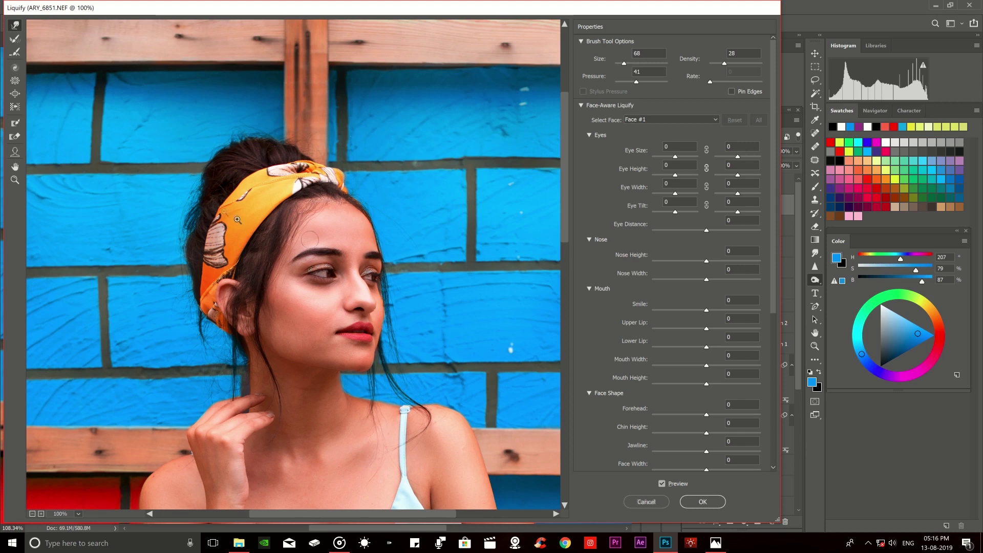
# Zoom the Liquify preview out to 33.3% and apply the reshaping.
pyautogui.keyDown('ctrl'); pyautogui.keyDown('alt'); pyautogui.click(266, 210); pyautogui.keyUp('alt'); pyautogui.keyUp('ctrl')
pyautogui.keyDown('ctrl'); pyautogui.keyDown('alt'); pyautogui.click(272, 190); pyautogui.keyUp('alt'); pyautogui.keyUp('ctrl')
pyautogui.keyDown('alt'); pyautogui.click(396, 206); pyautogui.keyUp('alt')
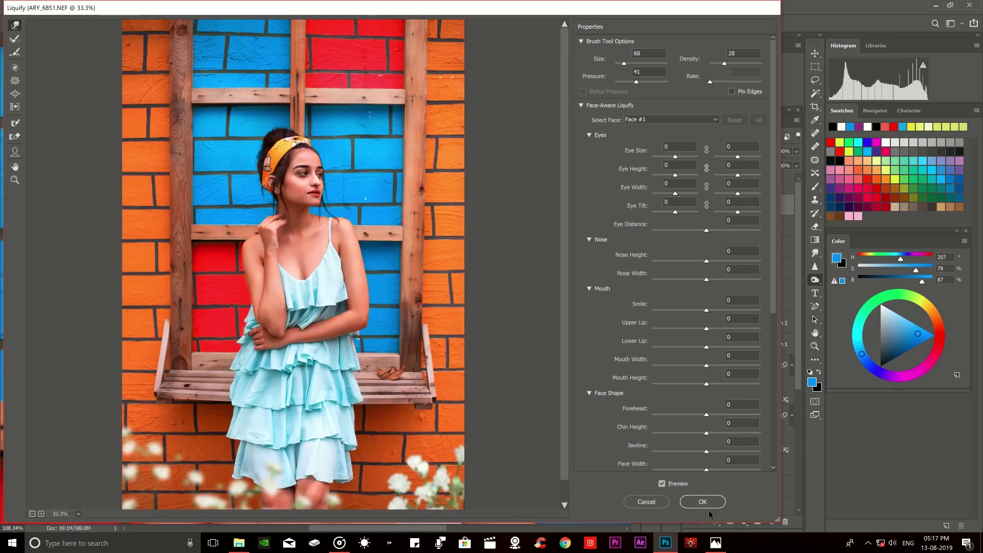
pyautogui.click(692, 499)
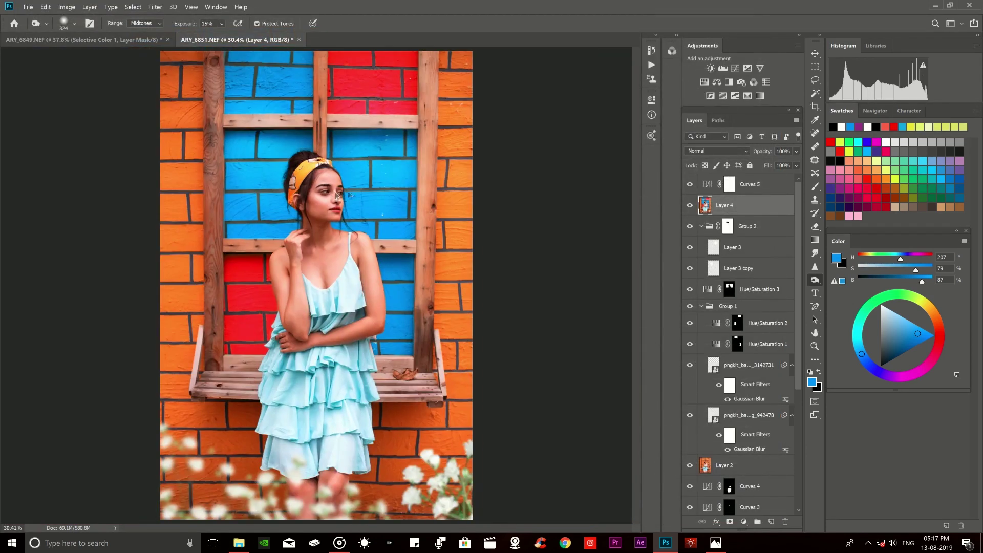
# Save the document as ARY_6851.psd.
pyautogui.hotkey('ctrl', 's')
pyautogui.press('Return')
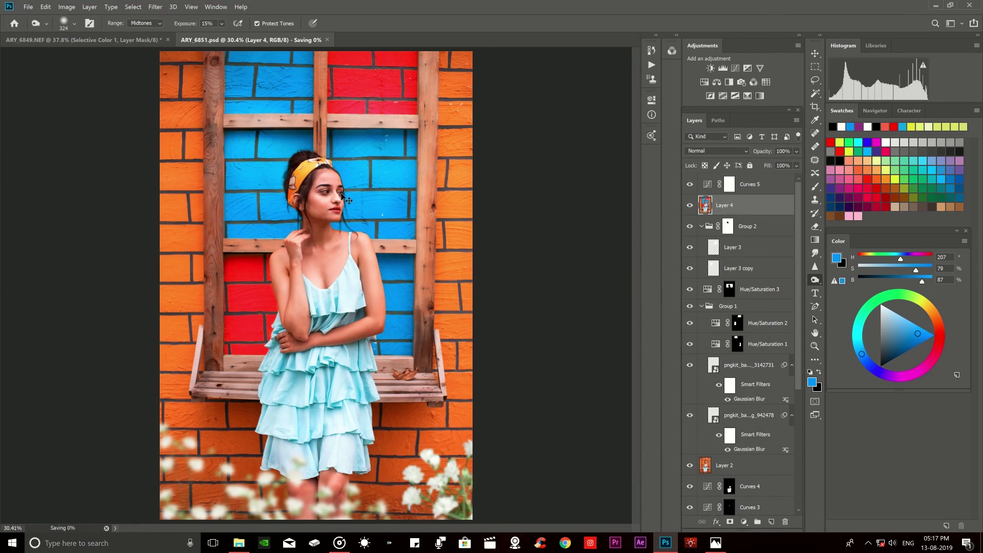
pyautogui.scroll(-2, 440, 233)
pyautogui.scroll(-2, 448, 215)
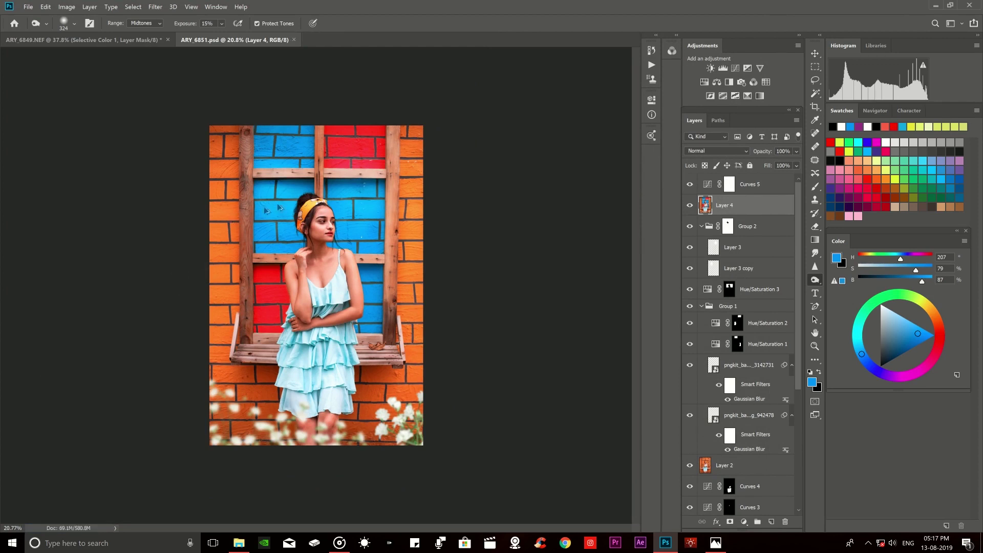
pyautogui.scroll(1, 331, 205)
pyautogui.scroll(-3, 721, 422)
pyautogui.scroll(-3, 721, 421)
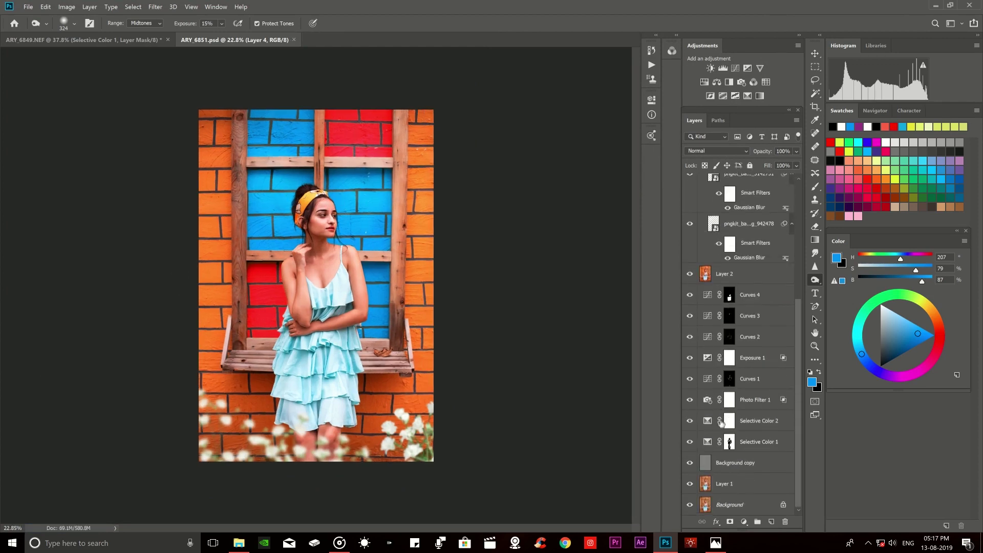
# Toggle the Background layer alone to compare the original with the finished edit.
pyautogui.keyDown('alt'); pyautogui.click(690, 504); pyautogui.keyUp('alt')
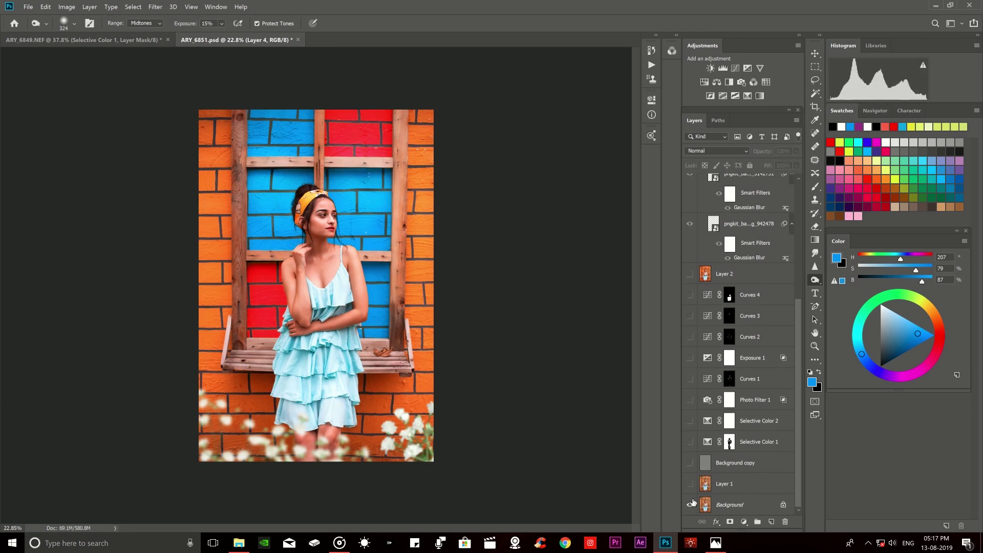
pyautogui.keyDown('alt'); pyautogui.click(693, 507); pyautogui.keyUp('alt')
pyautogui.keyDown('alt'); pyautogui.click(693, 507); pyautogui.keyUp('alt')
pyautogui.keyDown('alt'); pyautogui.click(694, 506); pyautogui.keyUp('alt')
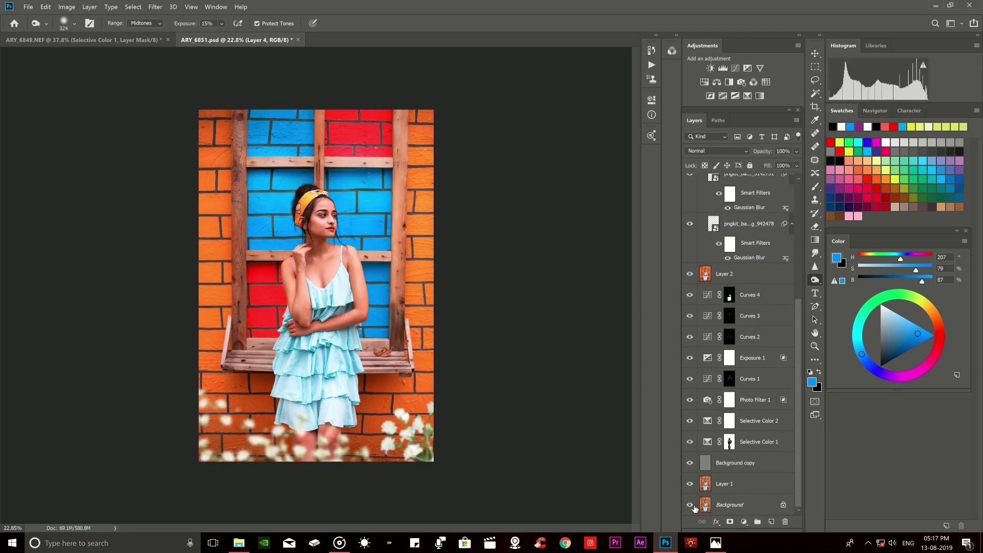
pyautogui.click(45, 7)
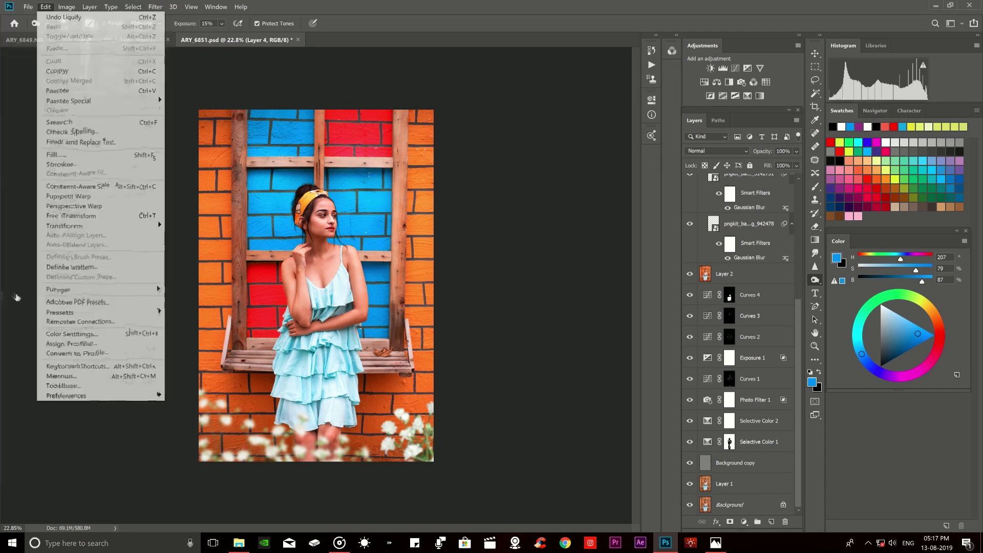
# Convert the image to sRGB IEC61966-2.1 and set Layer 5 to Color blend mode.
pyautogui.click(86, 354)
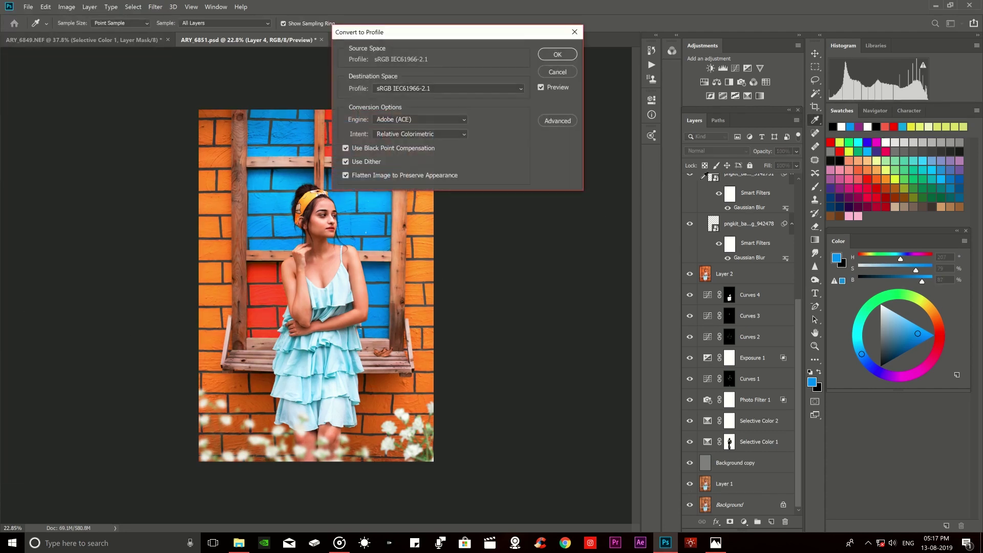
pyautogui.click(556, 55)
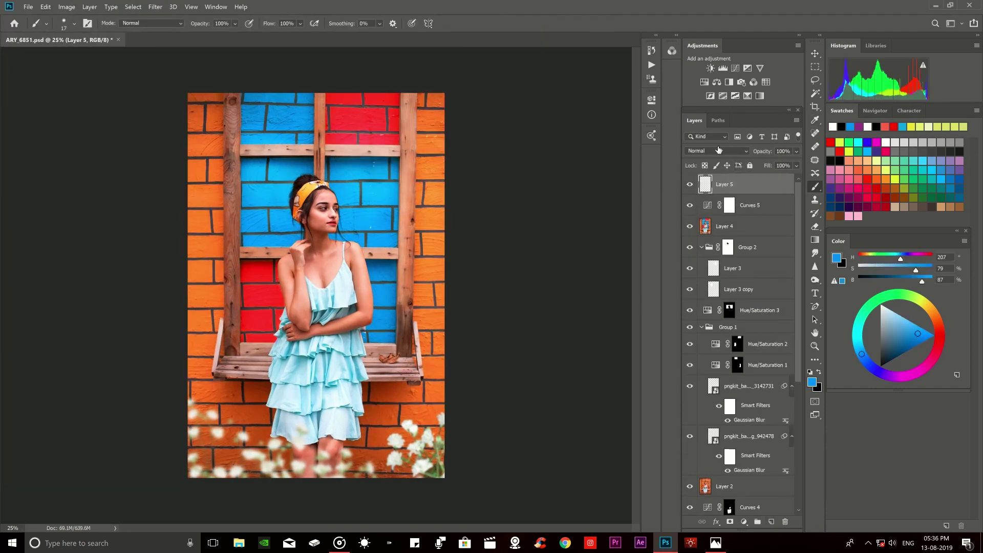
pyautogui.click(714, 151)
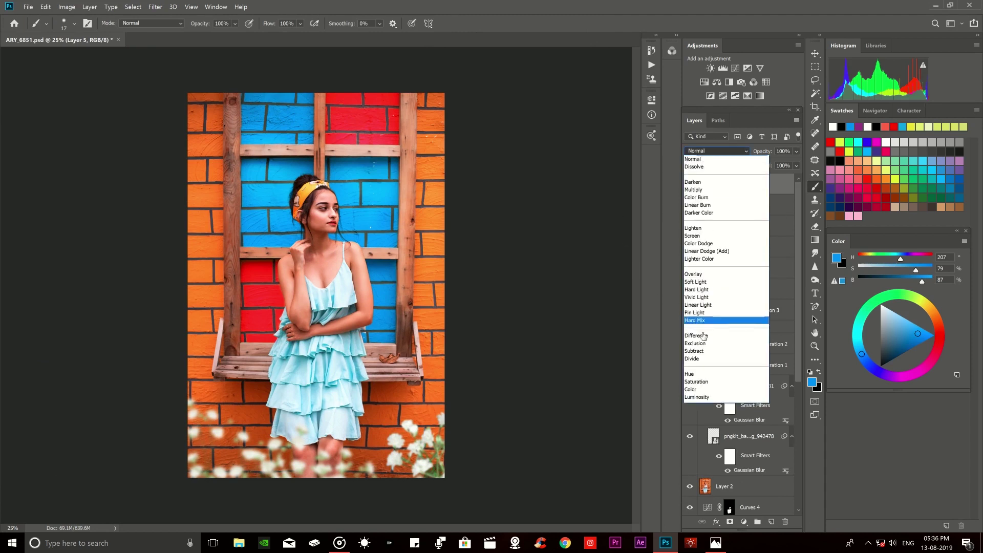
pyautogui.click(740, 391)
# Pick a fully saturated blue, brush it onto the dress, and undo the last stroke.
pyautogui.moveTo(925, 334); pyautogui.dragTo(943, 335)
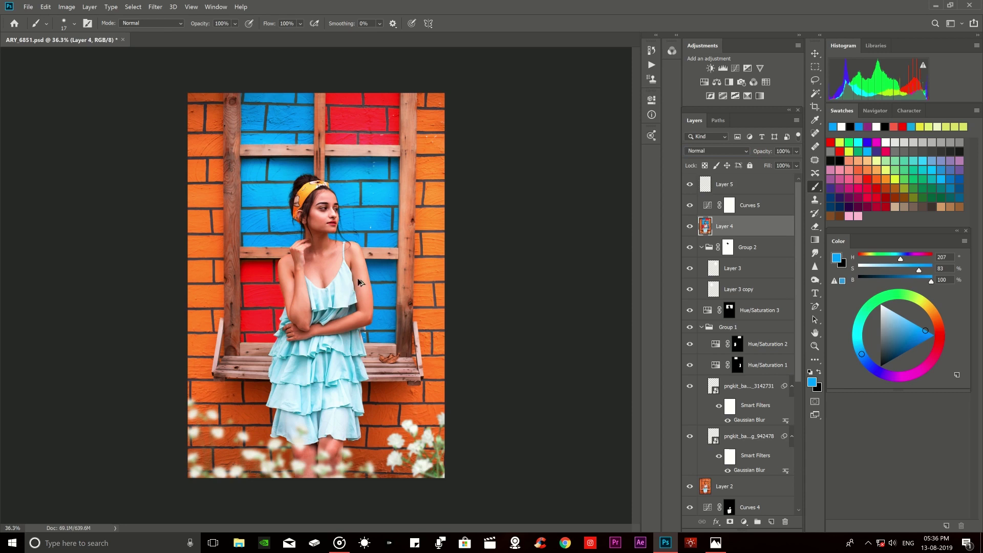
pyautogui.scroll(5, 349, 291)
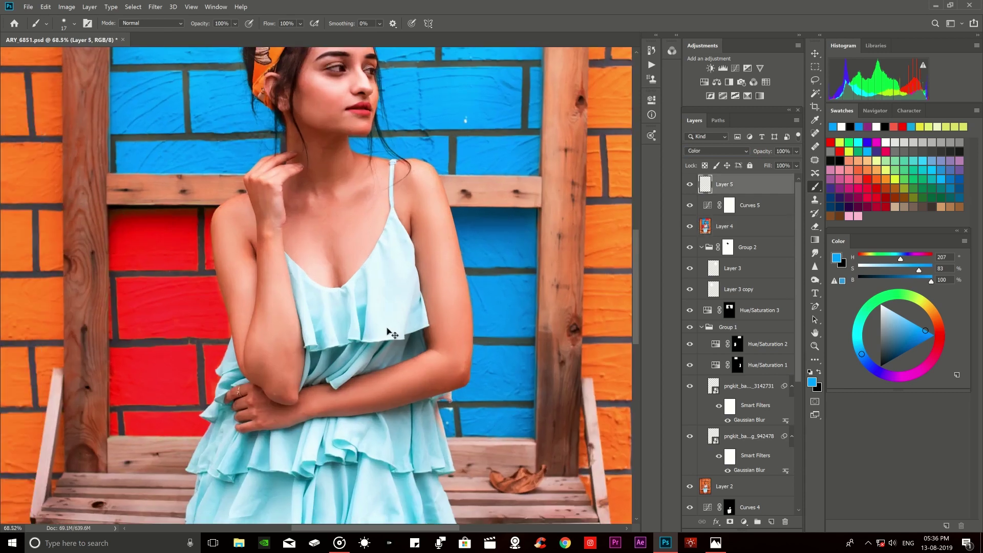
pyautogui.scroll(4, 373, 286)
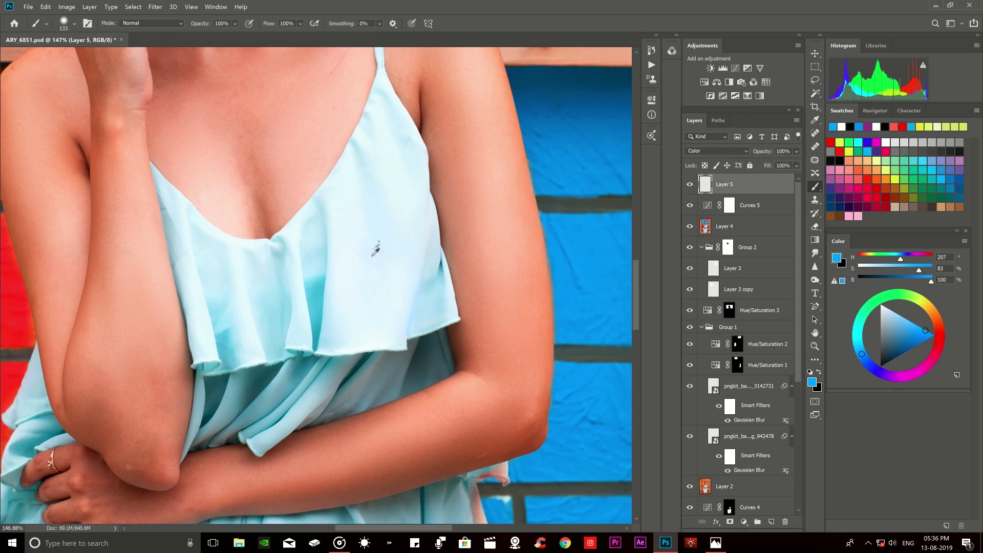
pyautogui.hotkey('ctrl', 'z')
# Sample the dress's blue as the paint colour and set a working brush size.
pyautogui.keyDown('alt'); pyautogui.click(318, 324); pyautogui.keyUp('alt')
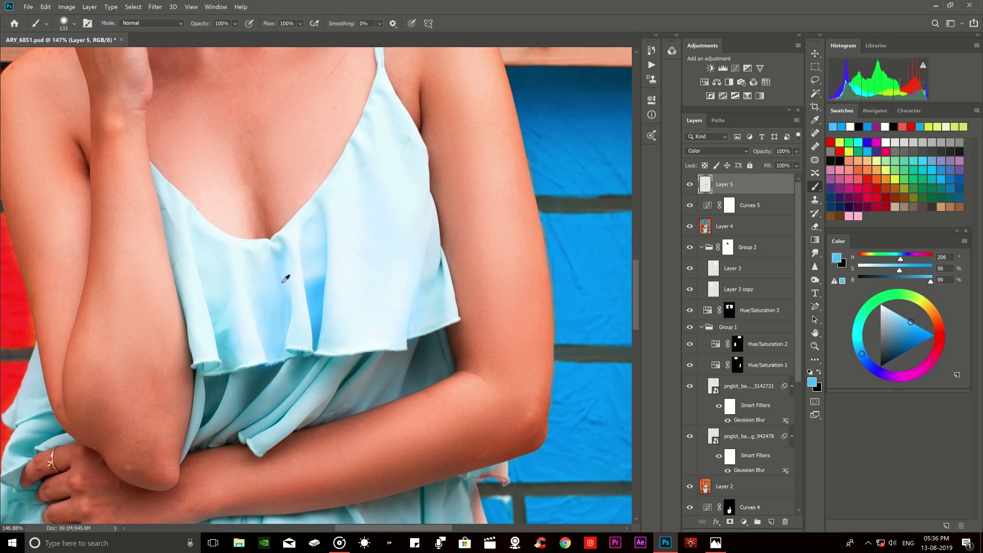
pyautogui.moveTo(382, 106); pyautogui.dragTo(373, 88)
pyautogui.scroll(-1, 383, 167)
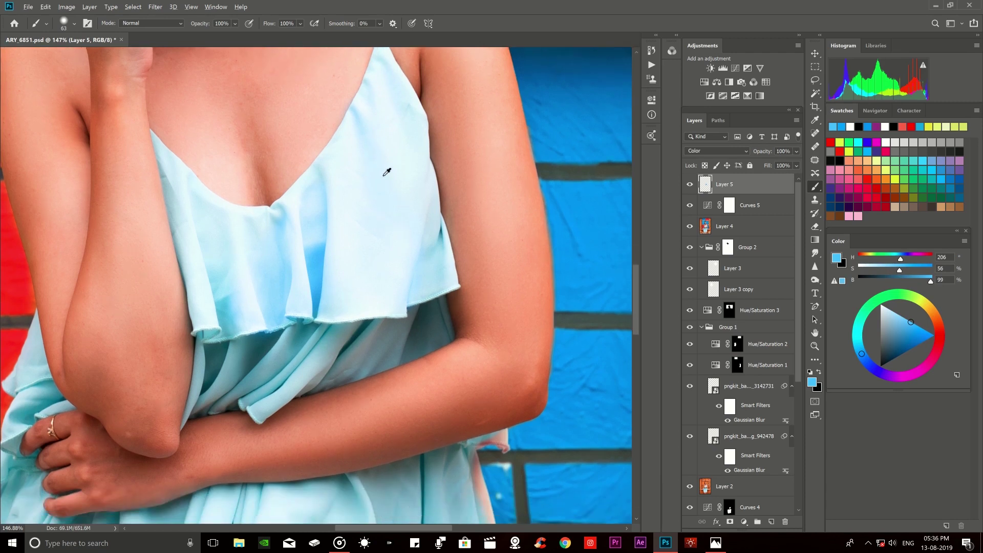
pyautogui.moveTo(420, 229)
pyautogui.mouseDown()
pyautogui.moveTo(393, 237)
pyautogui.moveTo(431, 261)
pyautogui.mouseUp()
pyautogui.moveTo(395, 219); pyautogui.dragTo(435, 220)
pyautogui.scroll(-3, 367, 254)
pyautogui.scroll(5, 279, 221)
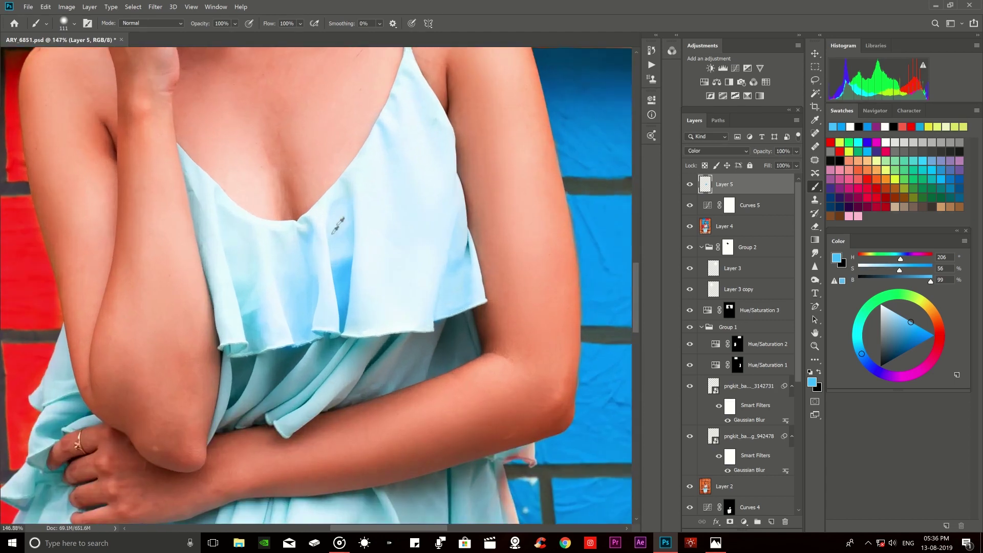
pyautogui.moveTo(204, 136)
pyautogui.mouseDown()
pyautogui.moveTo(163, 118)
pyautogui.moveTo(150, 132)
pyautogui.moveTo(151, 114)
pyautogui.mouseUp()
pyautogui.scroll(2, 158, 115)
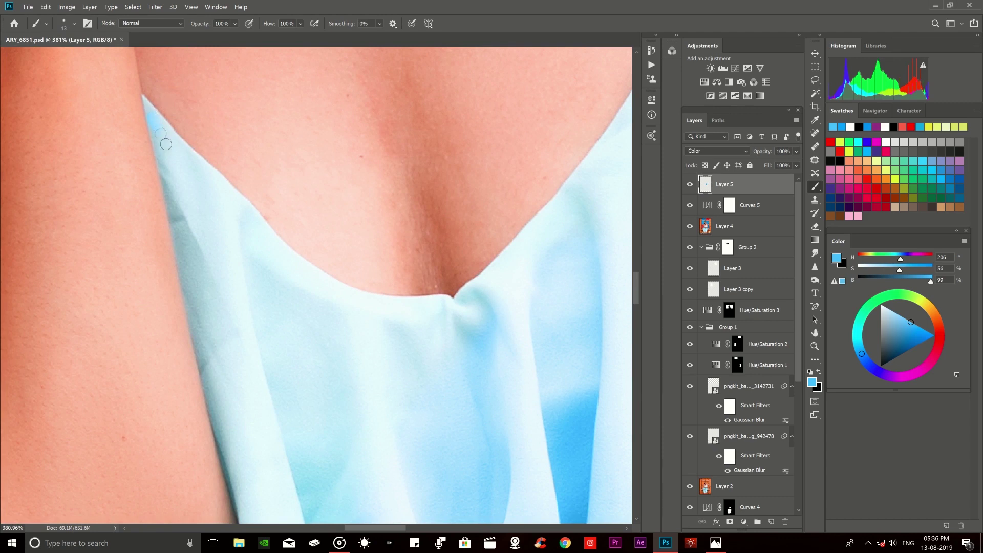
# Paint the lower skirt folds and the folds beside the arm deeper saturated blue.
pyautogui.moveTo(361, 314)
pyautogui.mouseDown()
pyautogui.moveTo(446, 333)
pyautogui.moveTo(380, 358)
pyautogui.mouseUp()
pyautogui.scroll(-2, 195, 254)
pyautogui.moveTo(202, 139)
pyautogui.mouseDown()
pyautogui.moveTo(174, 138)
pyautogui.moveTo(219, 155)
pyautogui.mouseUp()
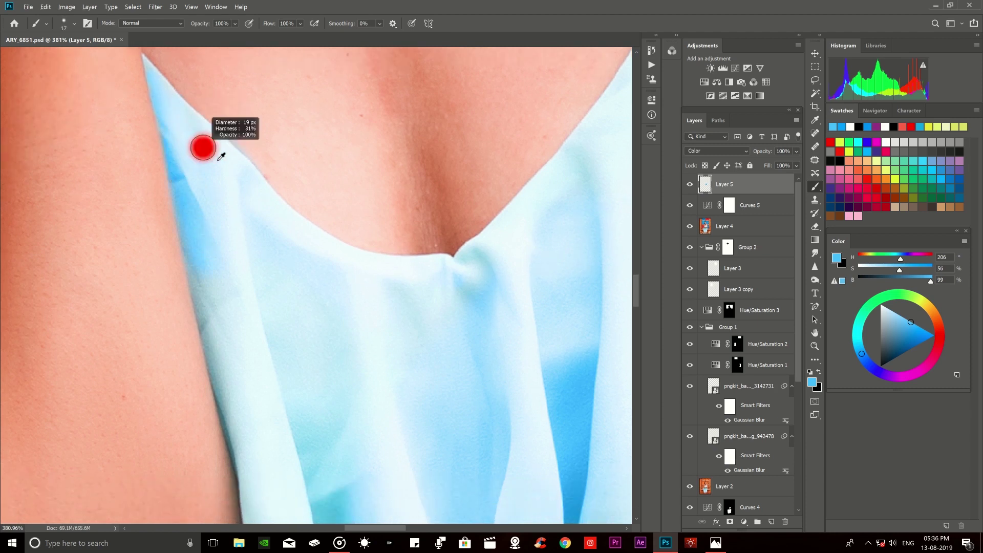
pyautogui.scroll(-3, 210, 153)
pyautogui.rightClick(211, 157)
pyautogui.press('Escape')
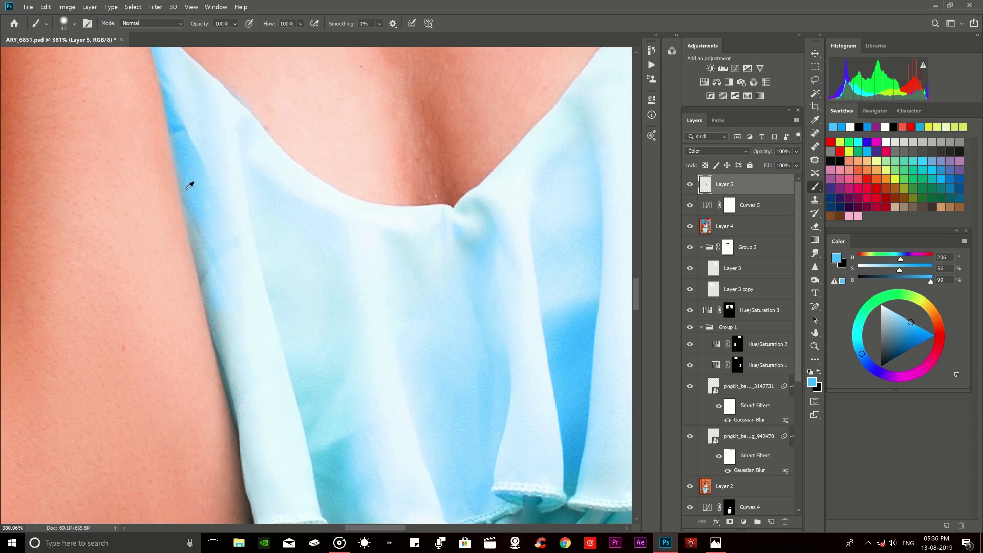
pyautogui.scroll(-3, 215, 275)
pyautogui.moveTo(231, 220); pyautogui.dragTo(235, 248)
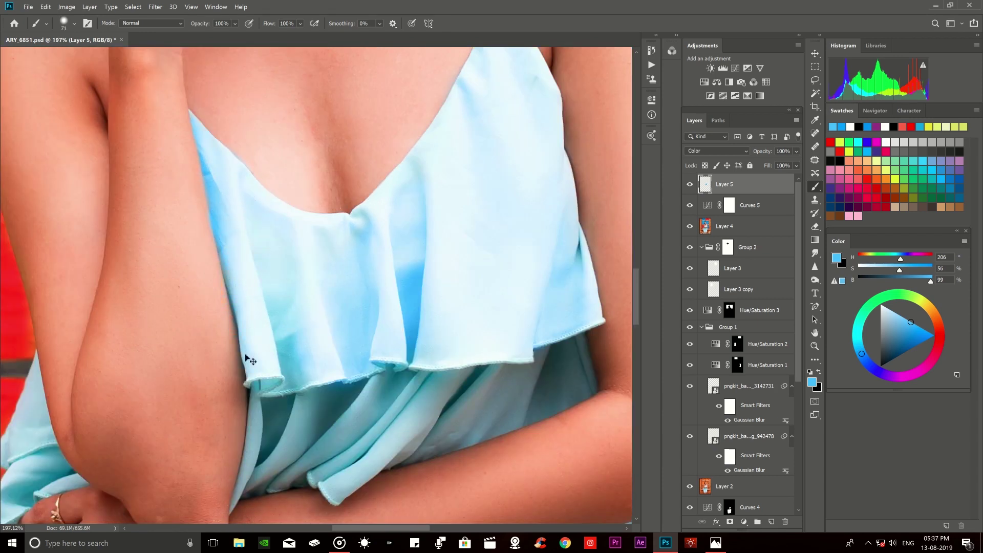
pyautogui.moveTo(276, 347); pyautogui.dragTo(398, 393)
pyautogui.moveTo(562, 359); pyautogui.dragTo(553, 312)
# Undo the grey stroke on the forearm and paint blue over pale dress-fold patches.
pyautogui.press('x')
pyautogui.hotkey('ctrl', 'z')
pyautogui.press('x')
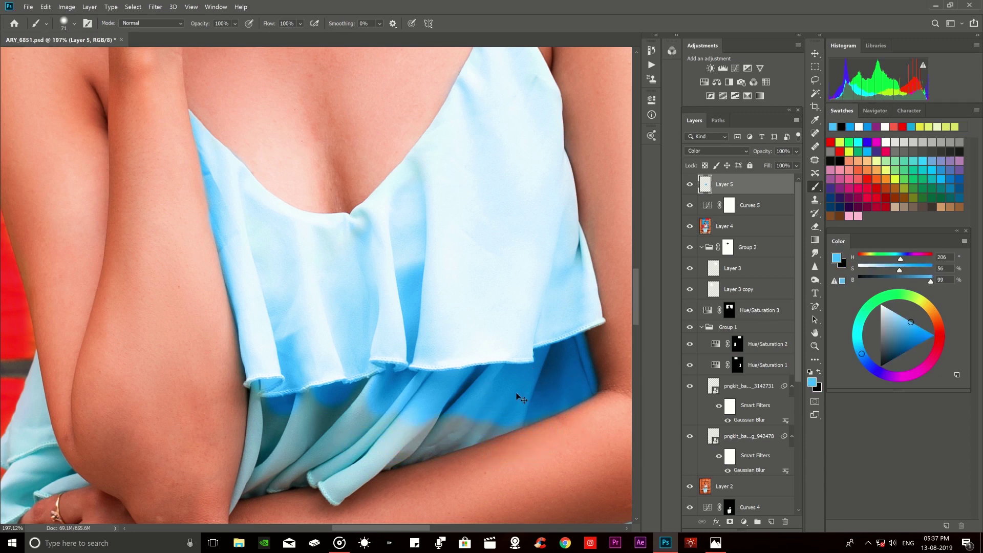
pyautogui.moveTo(452, 415); pyautogui.dragTo(348, 420)
# Paint the pale left edge of the dress blue with a smaller brush.
pyautogui.scroll(-2, 349, 281)
pyautogui.scroll(5, 354, 292)
pyautogui.moveTo(342, 283); pyautogui.dragTo(328, 286)
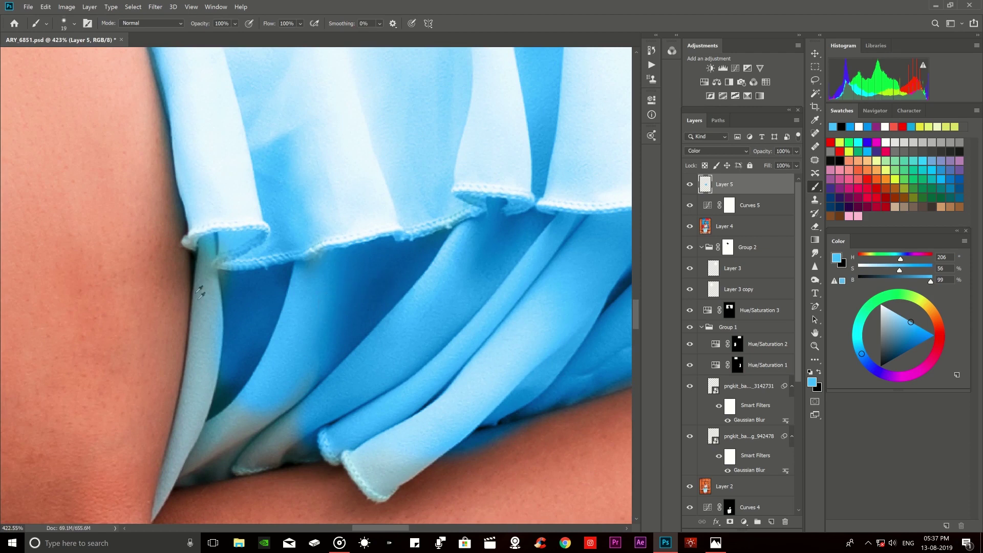
pyautogui.moveTo(203, 307); pyautogui.dragTo(210, 307)
pyautogui.scroll(-1, 199, 223)
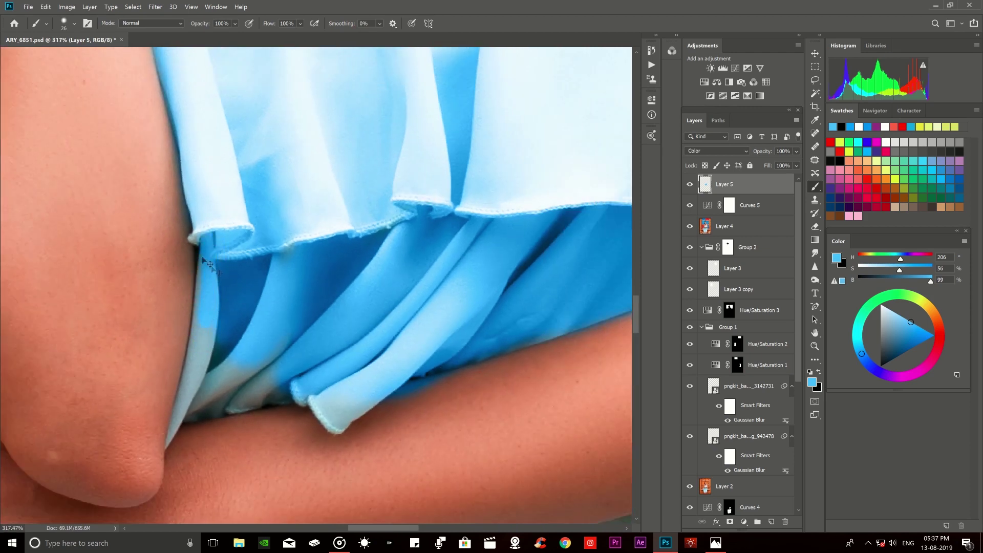
pyautogui.moveTo(193, 326); pyautogui.dragTo(184, 394)
# Scroll around the image to inspect the newly painted dress.
pyautogui.scroll(-2, 195, 388)
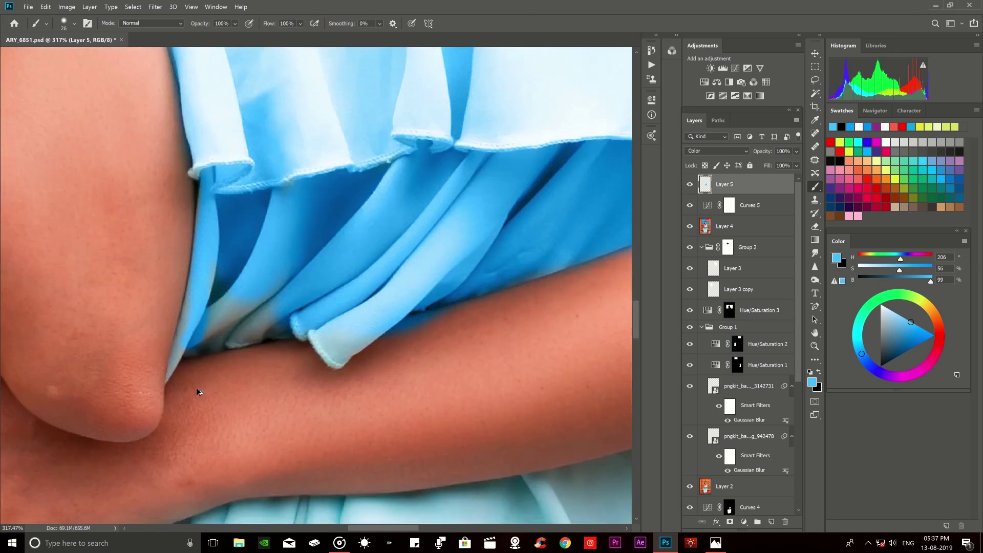
pyautogui.scroll(4, 196, 388)
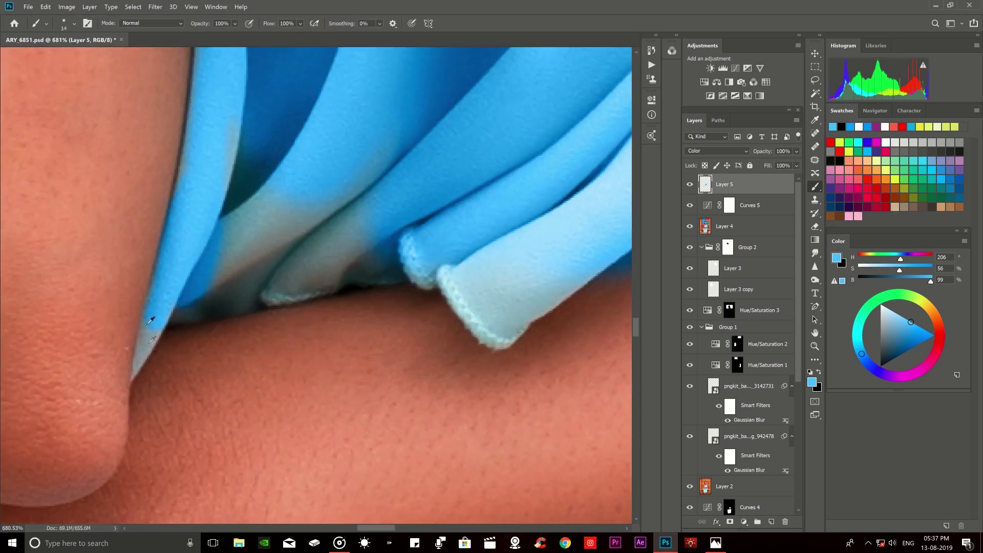
pyautogui.scroll(2, 148, 307)
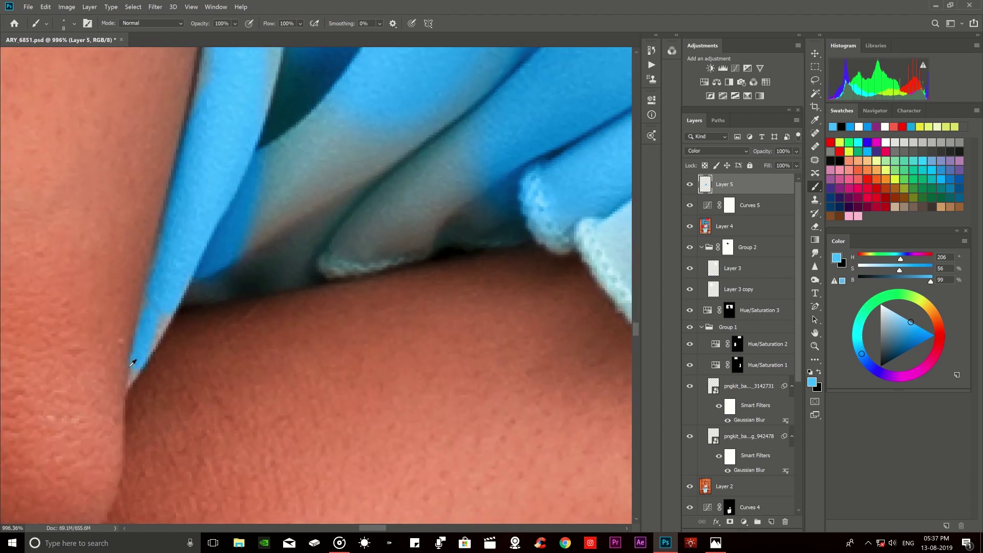
pyautogui.scroll(-2, 191, 262)
pyautogui.scroll(-2, 281, 235)
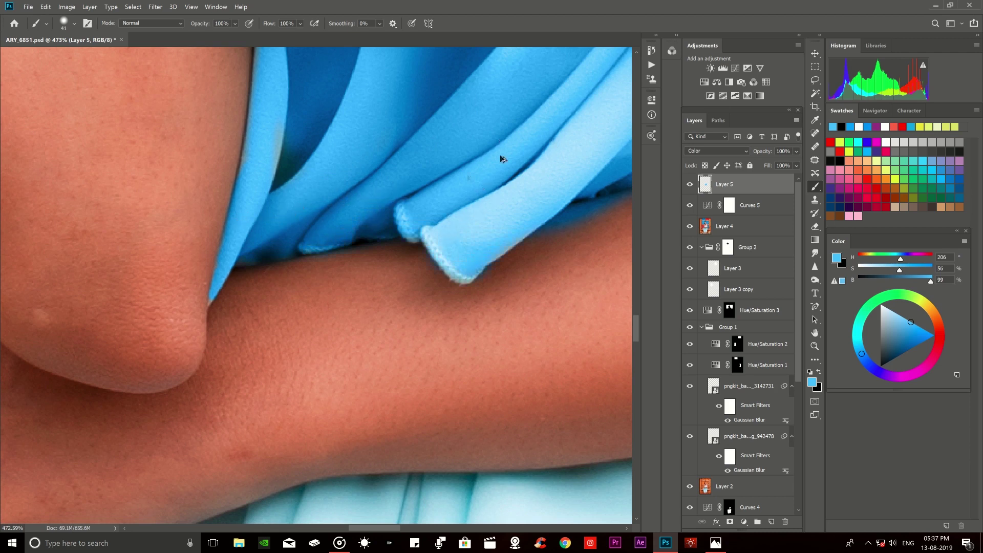
pyautogui.scroll(-3, 502, 134)
pyautogui.scroll(-3, 502, 127)
pyautogui.scroll(-3, 502, 125)
pyautogui.scroll(-2, 517, 199)
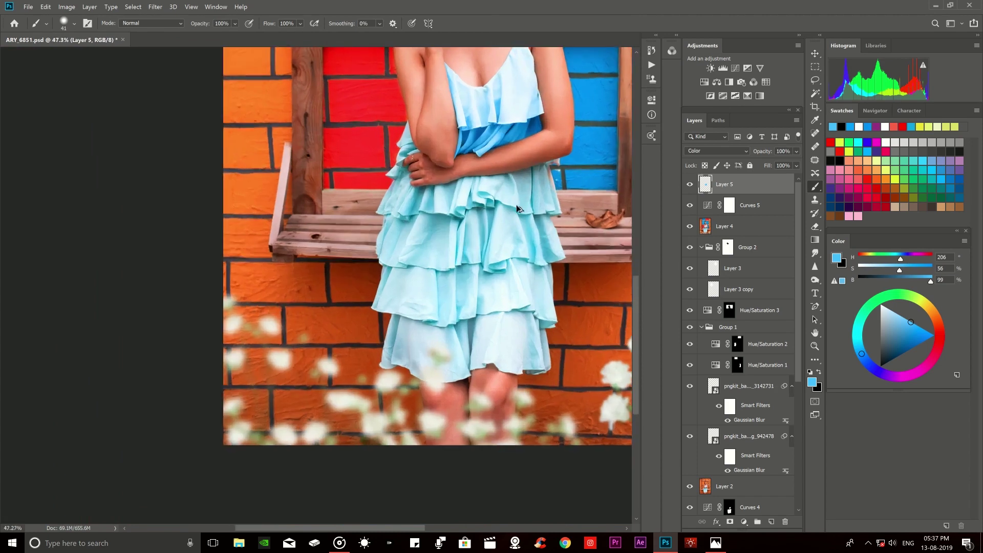
# Paint blue over the dress near the waist and the left side of the skirt.
pyautogui.scroll(3, 518, 207)
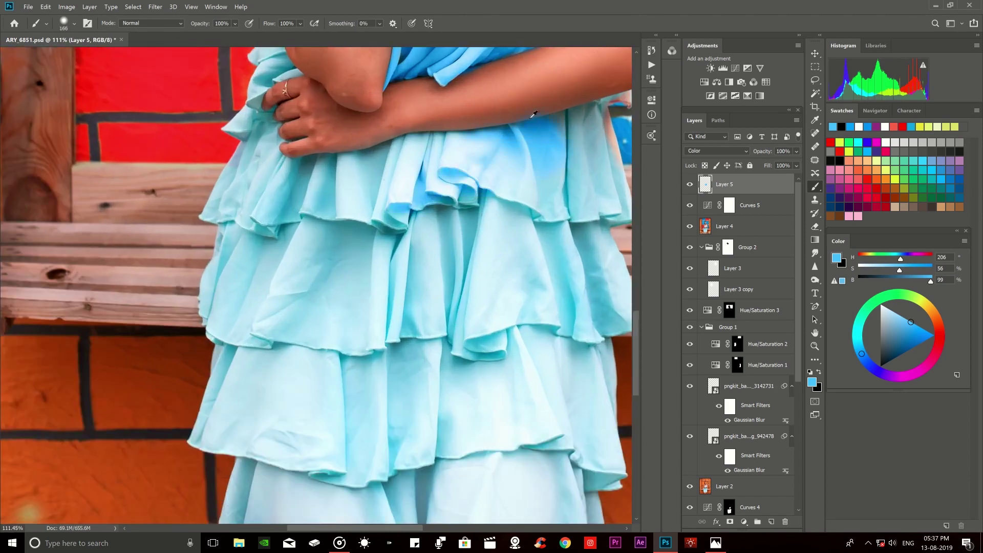
pyautogui.moveTo(568, 182); pyautogui.dragTo(474, 135)
pyautogui.scroll(-1, 423, 186)
pyautogui.press(']')
pyautogui.press(']')
pyautogui.press(']')
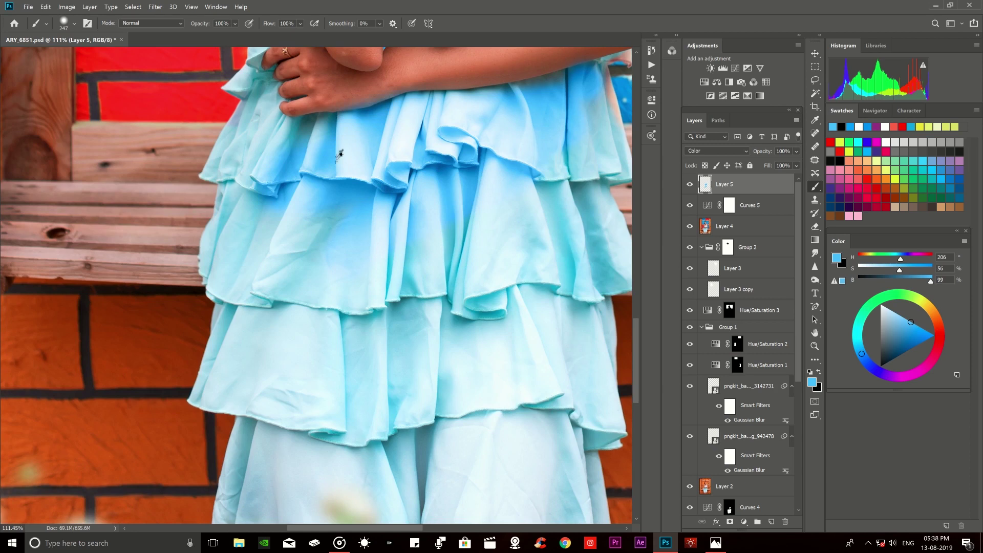
pyautogui.moveTo(220, 147); pyautogui.dragTo(238, 212)
pyautogui.scroll(-1, 297, 130)
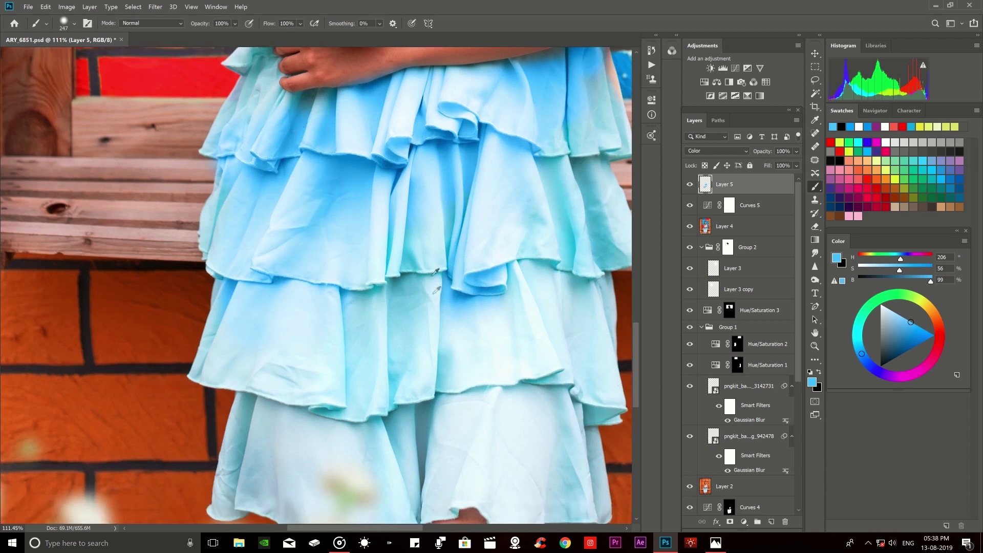
# Add a layer mask to Layer 5 after resizing the brush for finer painting.
pyautogui.scroll(-2, 494, 172)
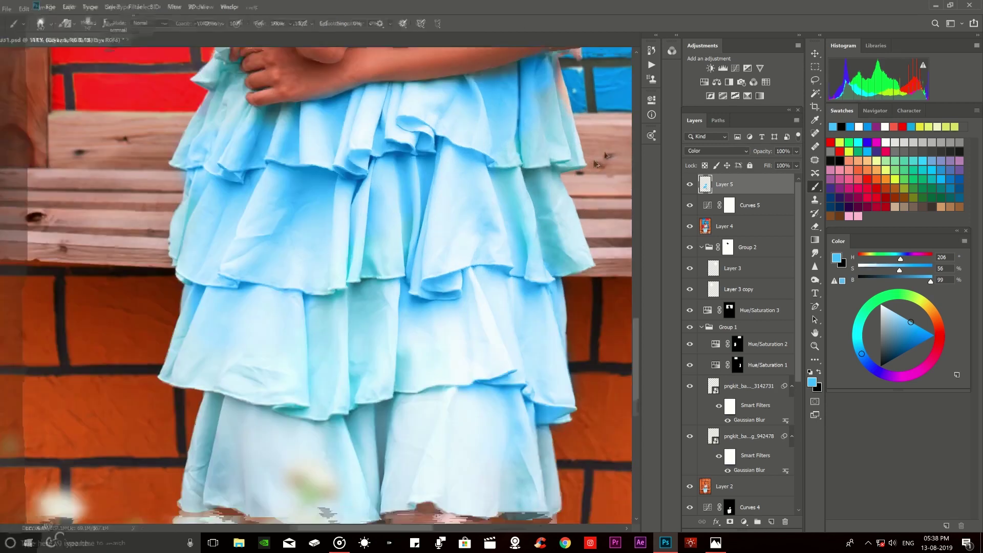
pyautogui.scroll(1, 563, 105)
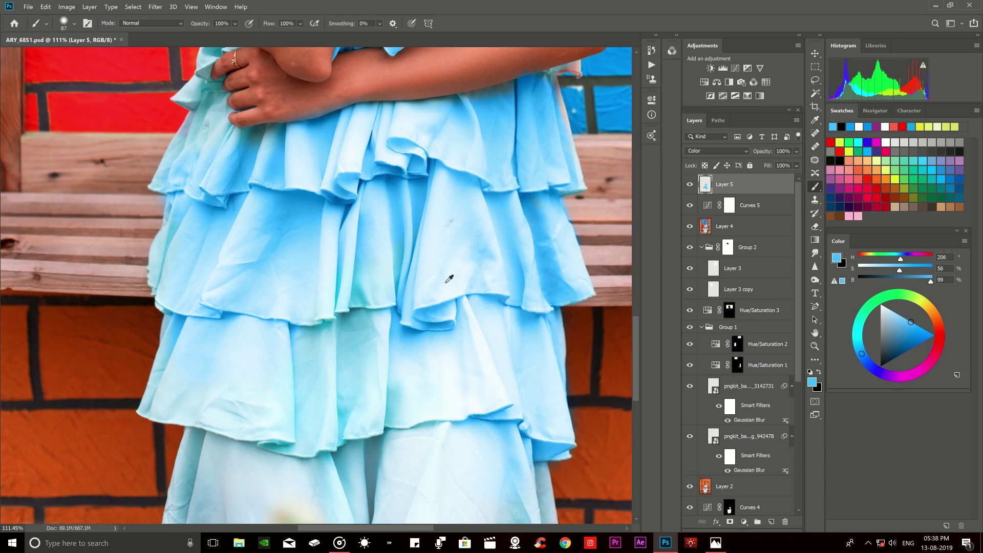
pyautogui.scroll(-3, 358, 276)
pyautogui.scroll(-2, 321, 278)
pyautogui.scroll(3, 321, 278)
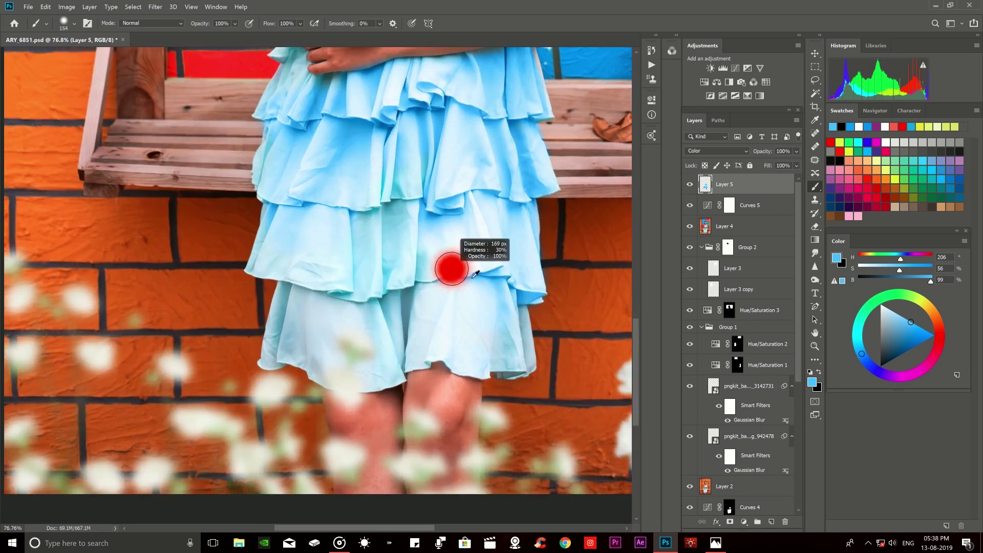
pyautogui.moveTo(439, 234); pyautogui.dragTo(482, 249)
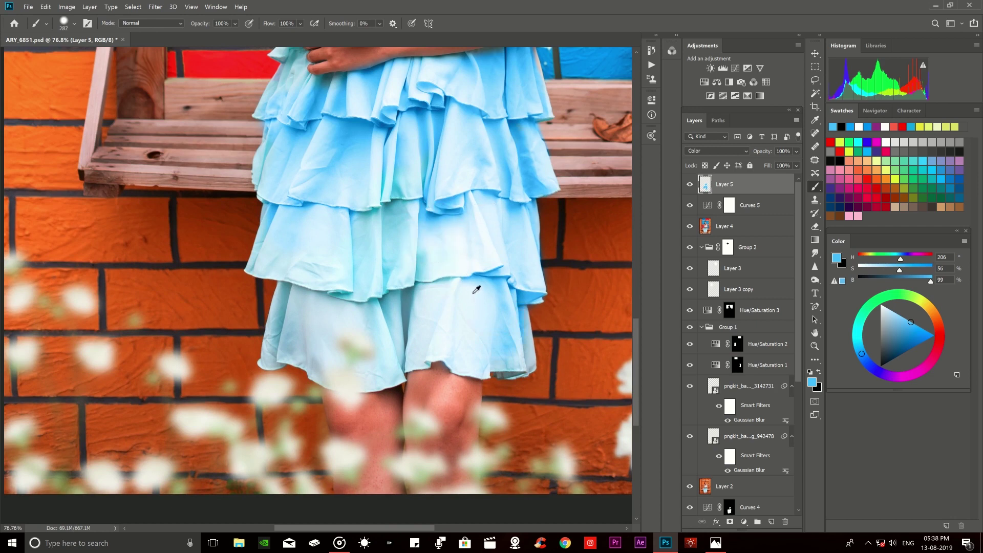
pyautogui.moveTo(504, 323); pyautogui.dragTo(520, 311)
pyautogui.scroll(3, 563, 366)
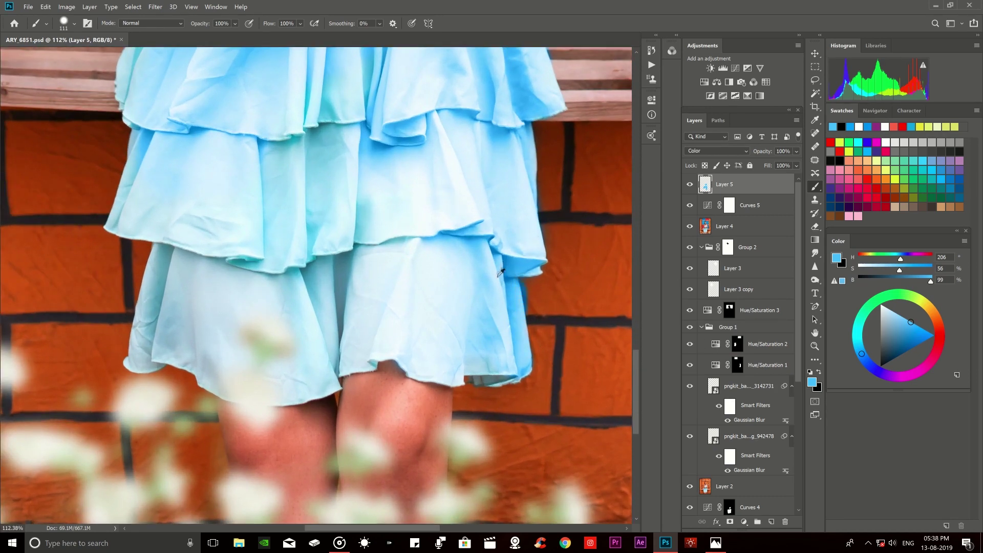
pyautogui.click(730, 521)
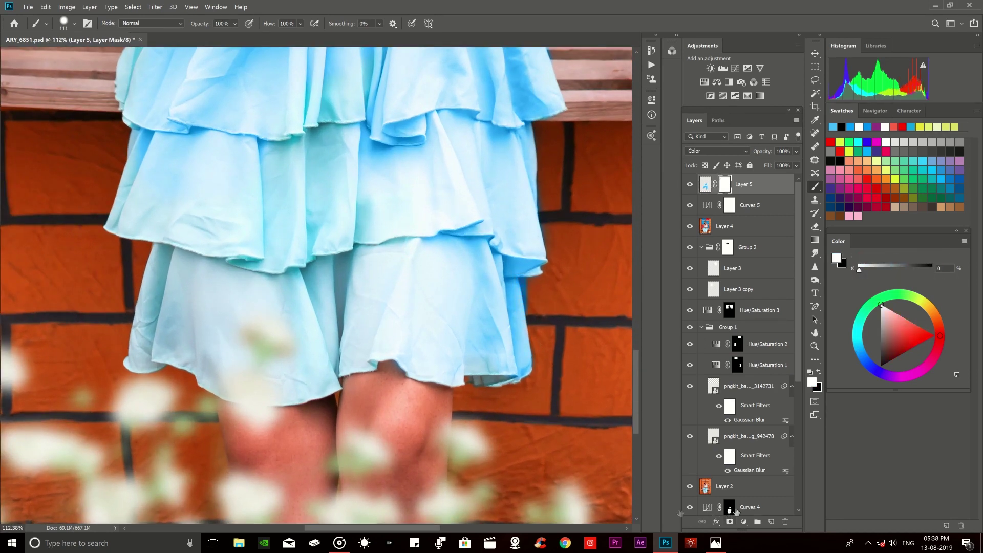
pyautogui.scroll(2, 567, 295)
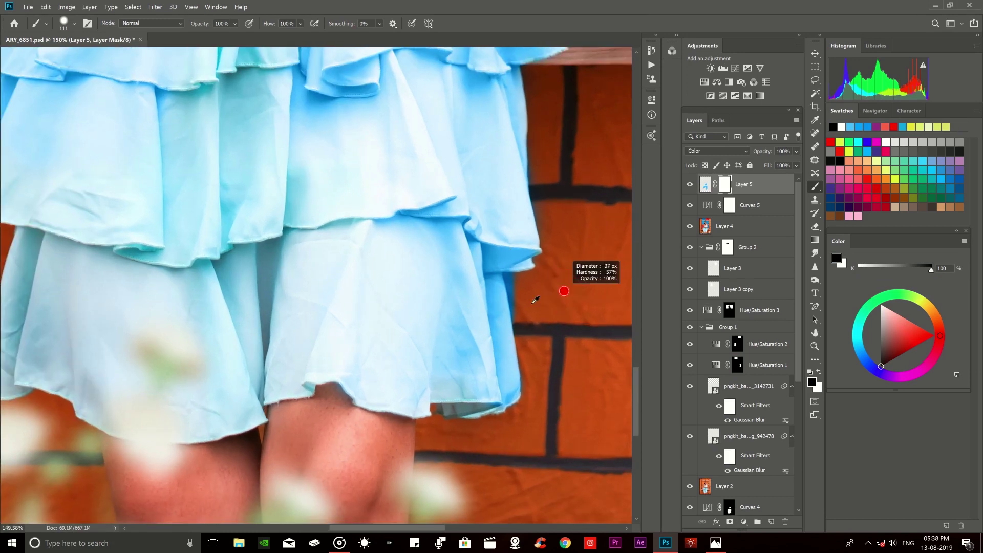
pyautogui.scroll(2, 516, 280)
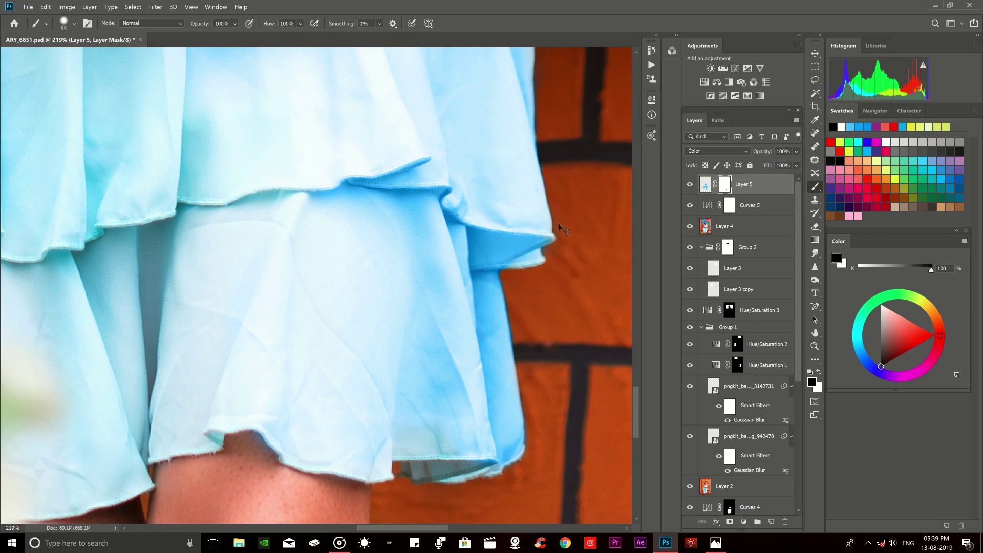
pyautogui.press('x')
pyautogui.click(705, 185)
pyautogui.scroll(-1, 486, 197)
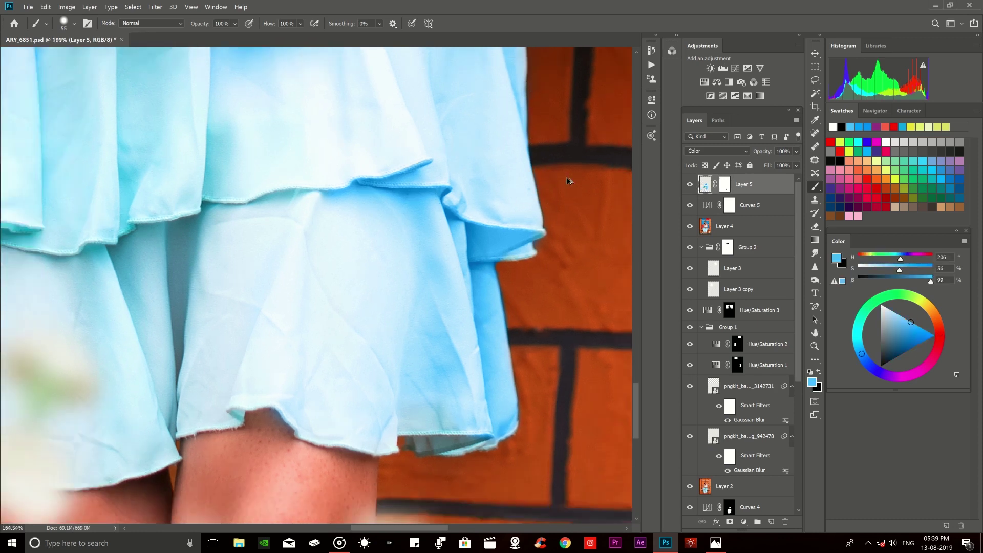
# Paint the pale left strip of the dress blue, undoing stray strokes.
pyautogui.scroll(-3, 486, 197)
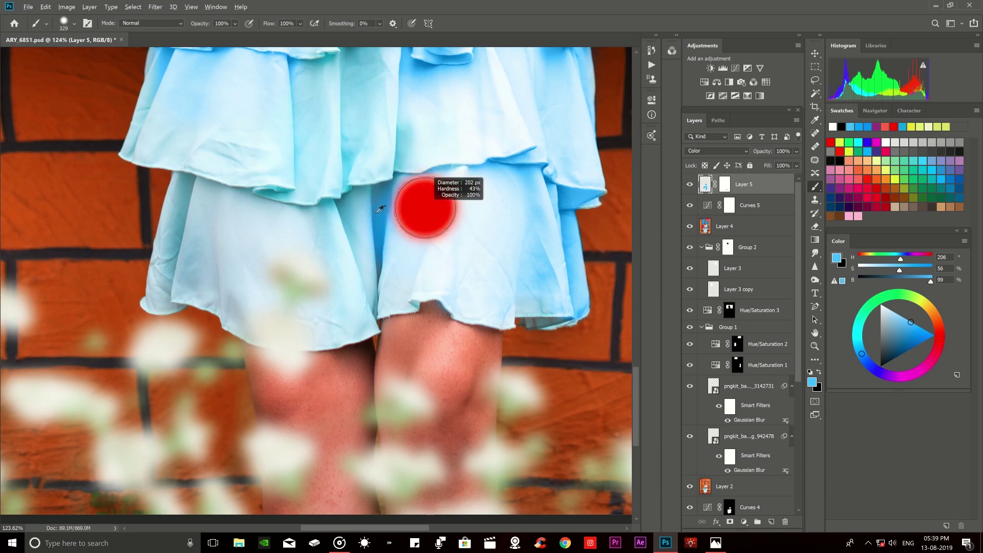
pyautogui.scroll(1, 414, 220)
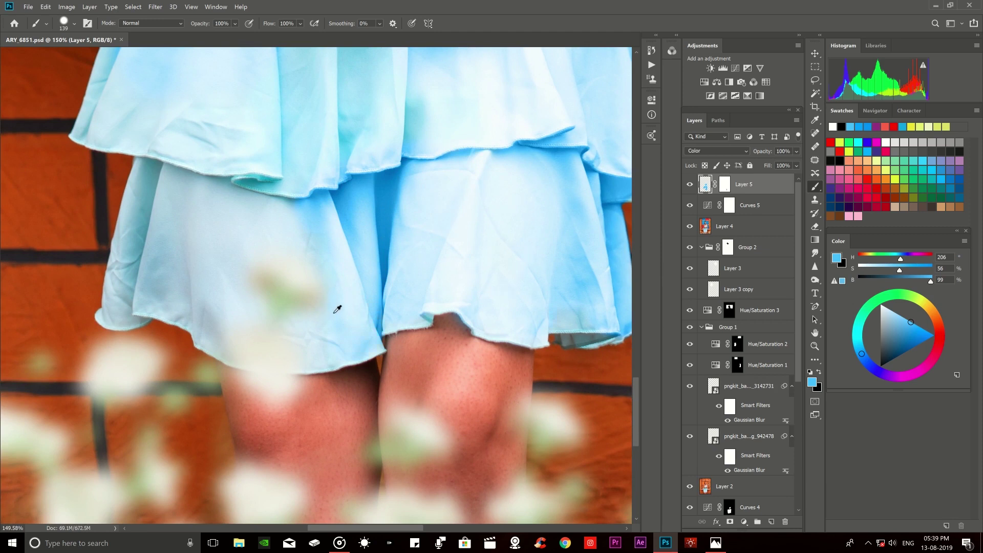
pyautogui.moveTo(188, 294)
pyautogui.mouseDown()
pyautogui.moveTo(195, 307)
pyautogui.moveTo(128, 270)
pyautogui.mouseUp()
pyautogui.hotkey('ctrl', 'z')
pyautogui.scroll(3, 72, 318)
pyautogui.moveTo(197, 113); pyautogui.dragTo(185, 113)
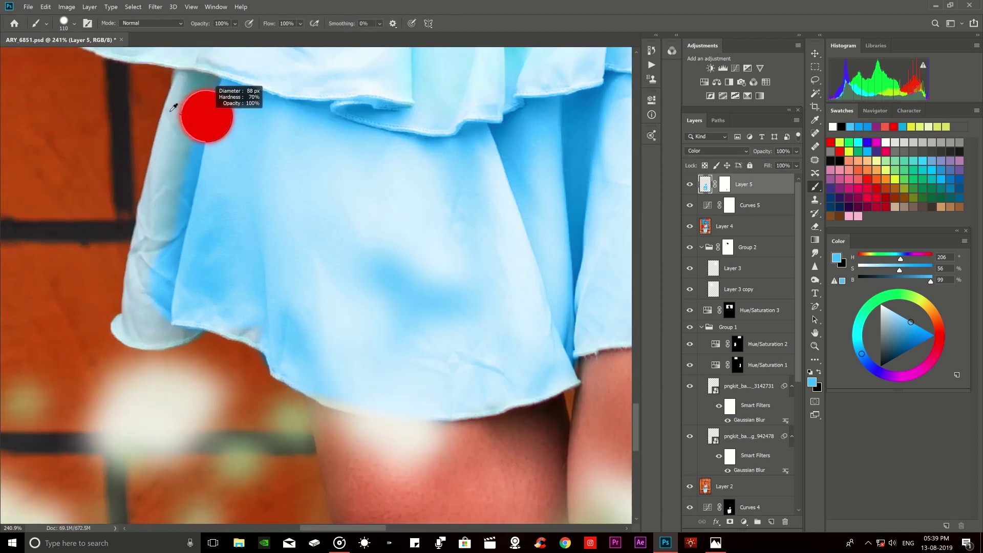
pyautogui.moveTo(186, 55); pyautogui.dragTo(152, 152)
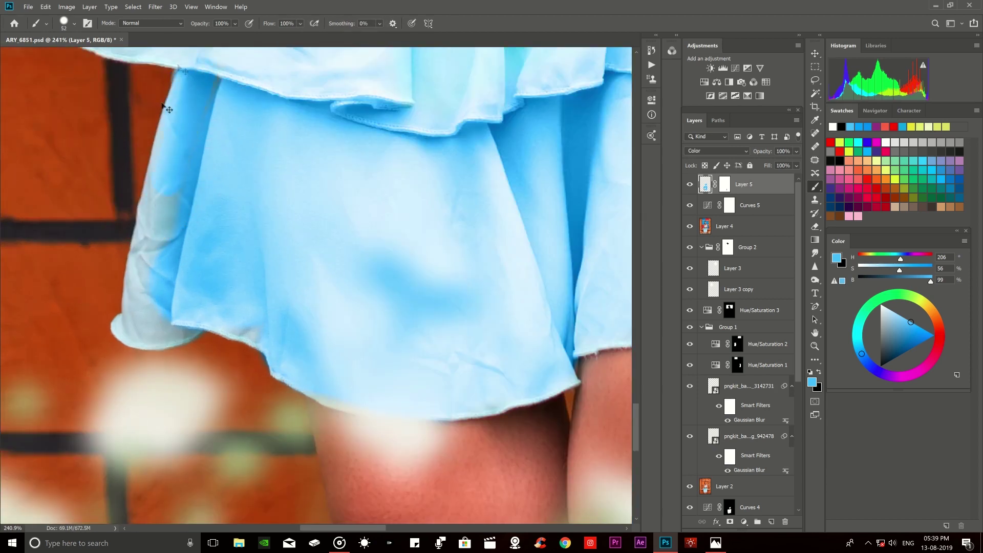
pyautogui.hotkey('ctrl', 'z')
pyautogui.moveTo(169, 55); pyautogui.dragTo(157, 183)
pyautogui.moveTo(154, 208)
pyautogui.mouseDown()
pyautogui.moveTo(114, 314)
pyautogui.moveTo(154, 320)
pyautogui.moveTo(144, 317)
pyautogui.mouseUp()
# Paint blue along the dress's left edge and shrink the brush to about 19 px.
pyautogui.moveTo(153, 160)
pyautogui.mouseDown()
pyautogui.moveTo(134, 228)
pyautogui.moveTo(135, 274)
pyautogui.mouseUp()
pyautogui.scroll(-5, 238, 217)
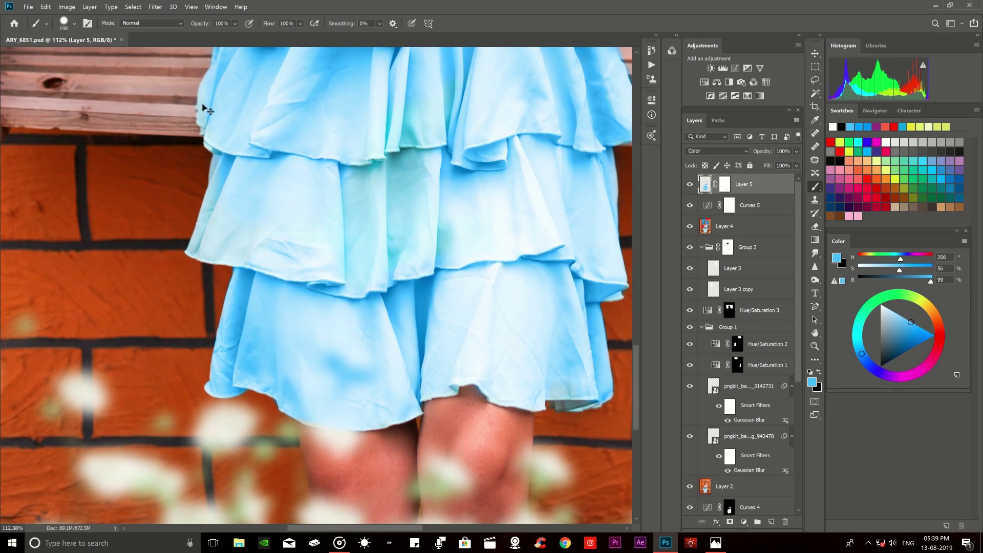
pyautogui.moveTo(254, 67)
pyautogui.mouseDown()
pyautogui.moveTo(311, 95)
pyautogui.moveTo(322, 38)
pyautogui.mouseUp()
pyautogui.scroll(5, 225, 261)
pyautogui.keyDown('alt'); pyautogui.rightClick(290, 200); pyautogui.keyUp('alt')
pyautogui.moveTo(291, 199); pyautogui.dragTo(279, 200)
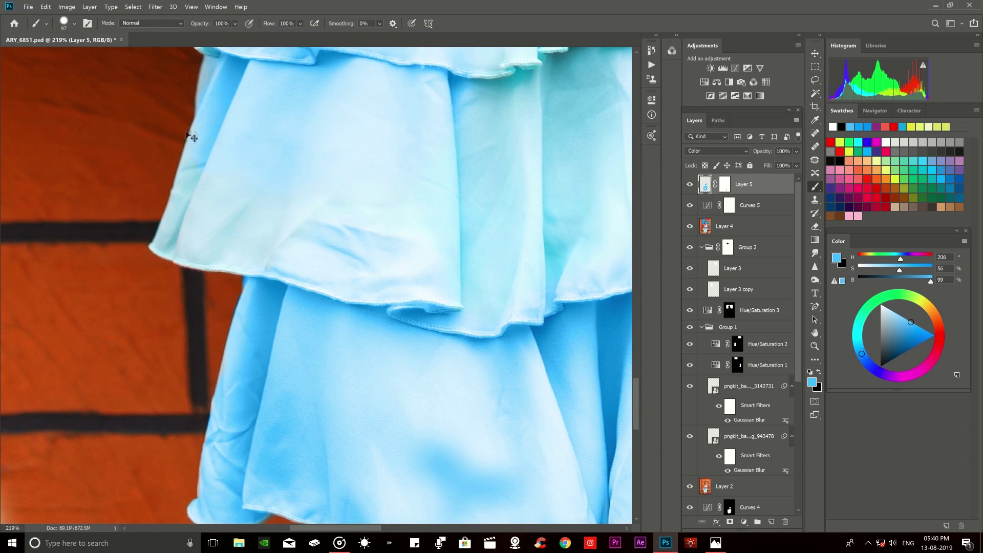
pyautogui.moveTo(347, 160)
pyautogui.mouseDown()
pyautogui.moveTo(308, 155)
pyautogui.moveTo(362, 76)
pyautogui.mouseUp()
# Switch to light blue on Layer 5's colour and deepen the dress's left edge.
pyautogui.click(724, 184)
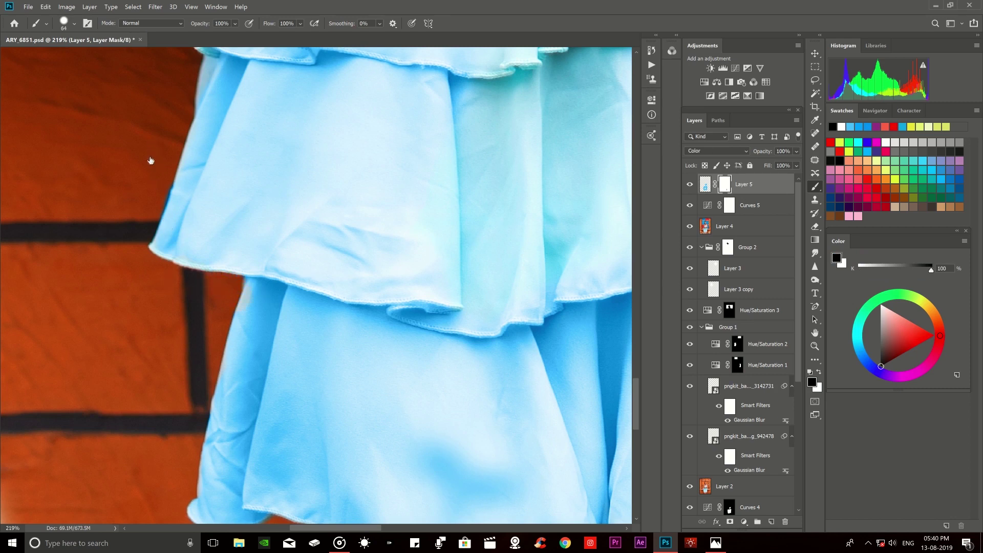
pyautogui.click(704, 184)
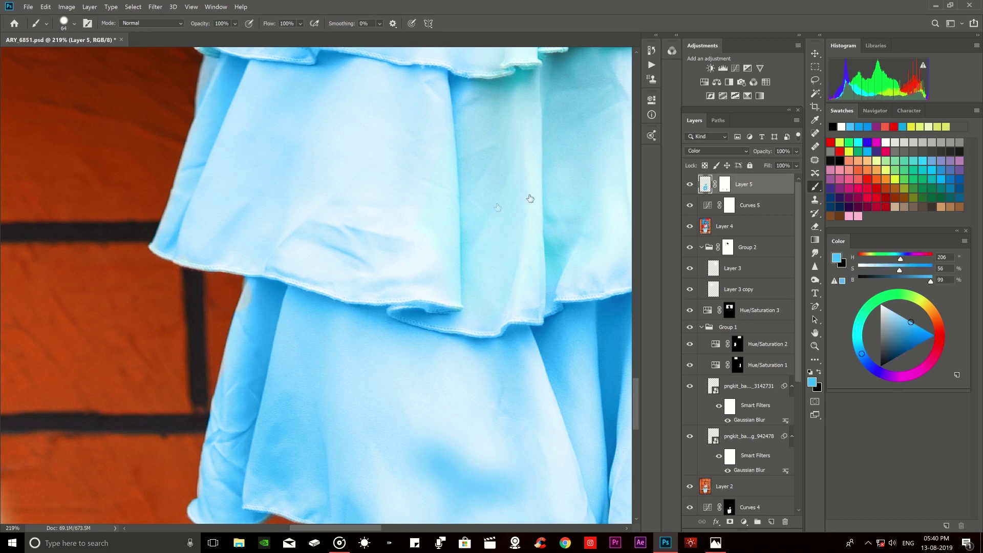
pyautogui.press('x')
pyautogui.scroll(-5, 251, 252)
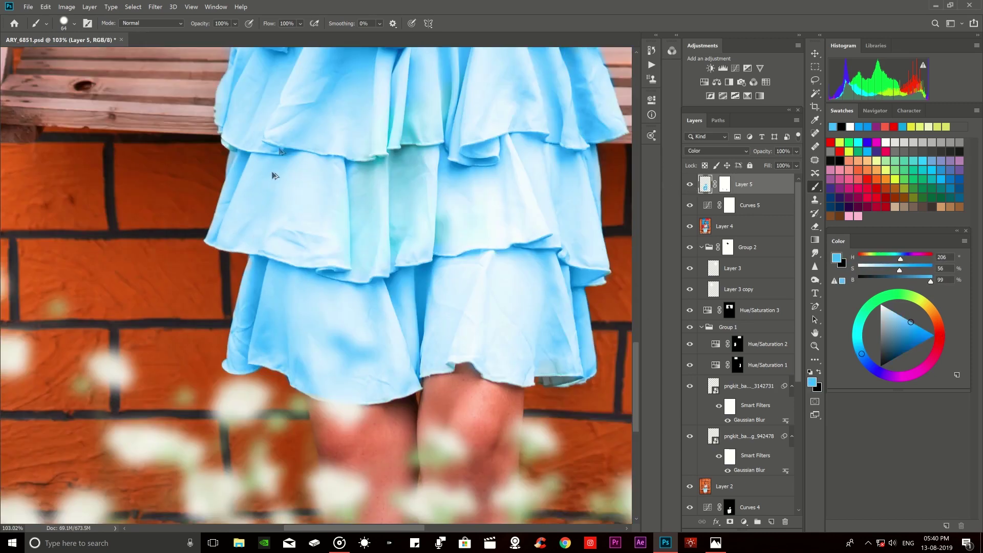
pyautogui.scroll(3, 266, 246)
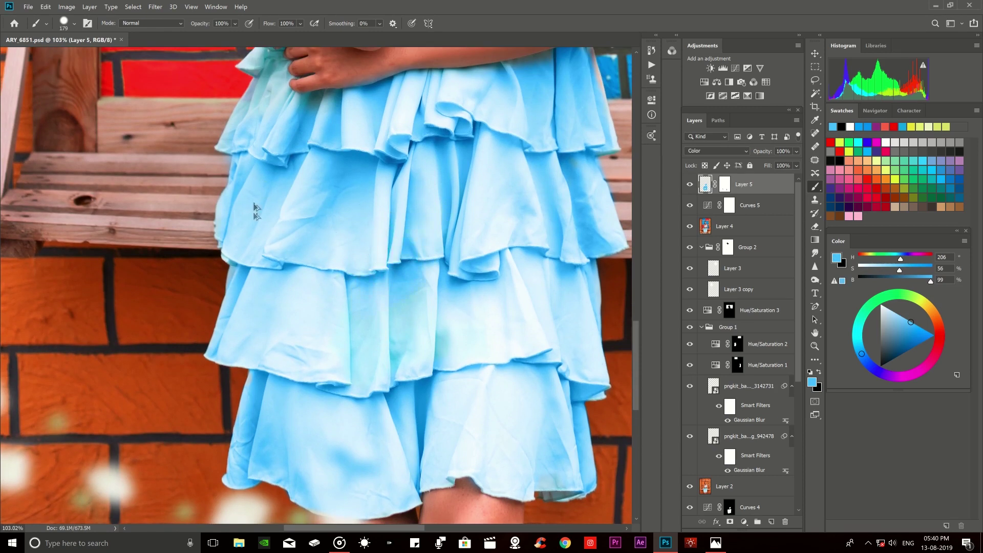
pyautogui.scroll(3, 239, 197)
pyautogui.moveTo(248, 163); pyautogui.dragTo(237, 234)
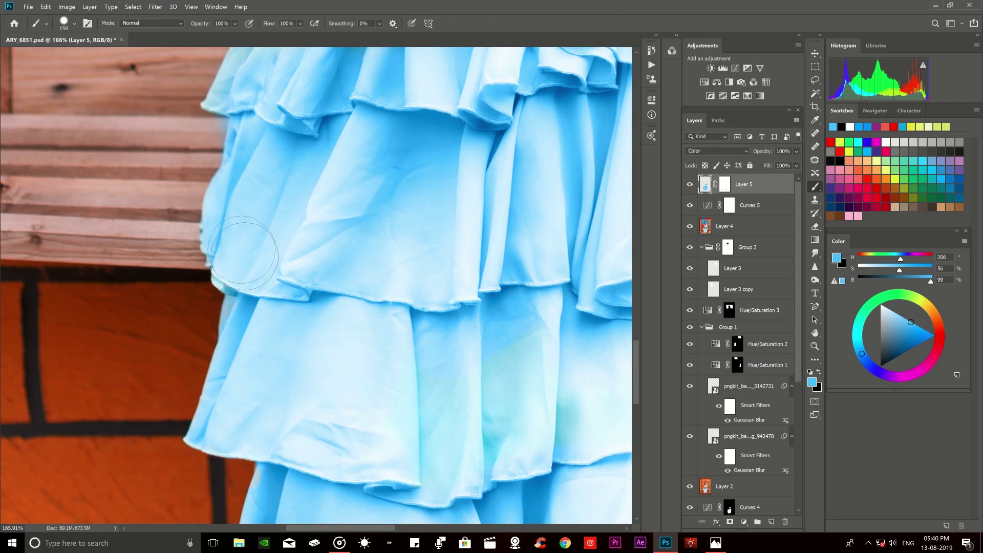
# Paint blue along the ruffle edge near her hand.
pyautogui.scroll(3, 240, 236)
pyautogui.scroll(3, 248, 123)
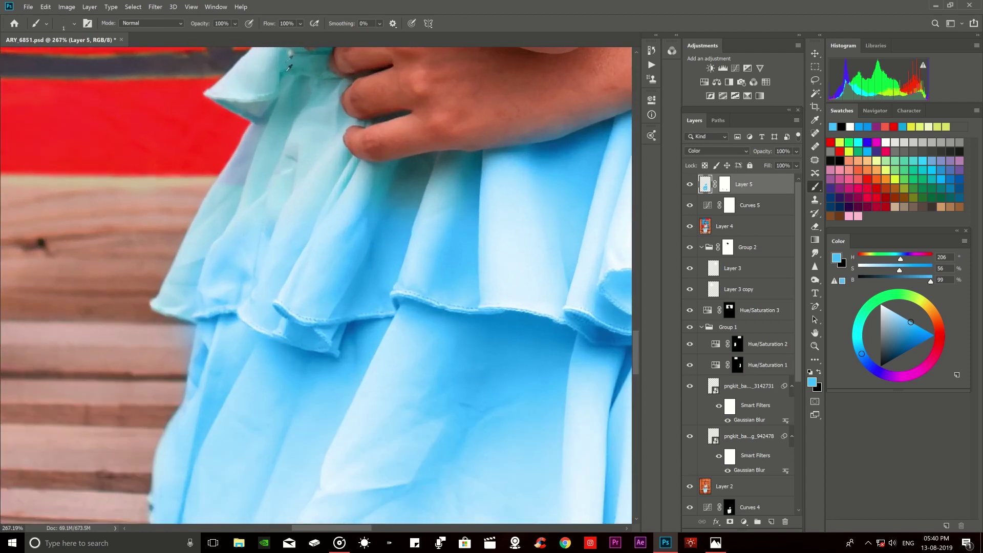
pyautogui.scroll(-3, 323, 70)
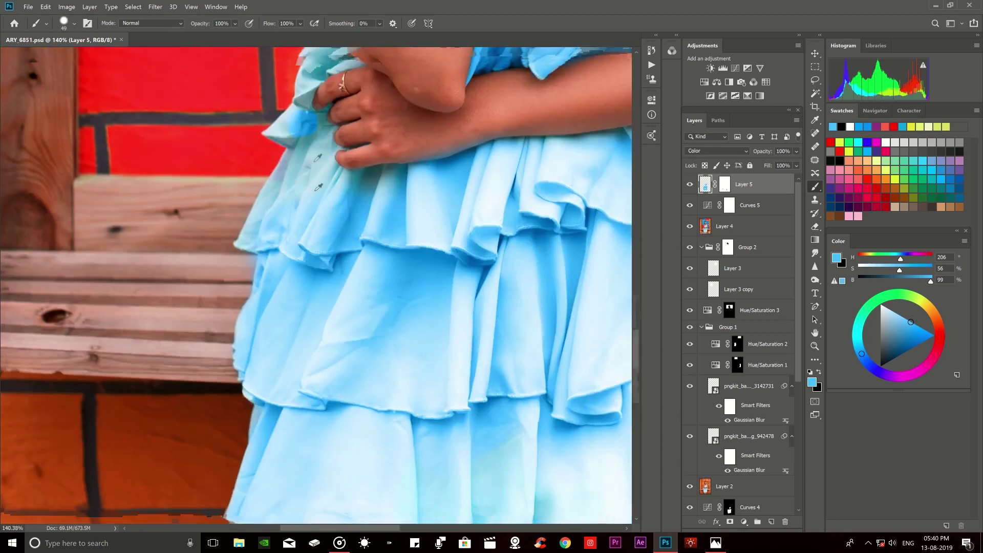
pyautogui.scroll(2, 317, 166)
pyautogui.scroll(4, 314, 43)
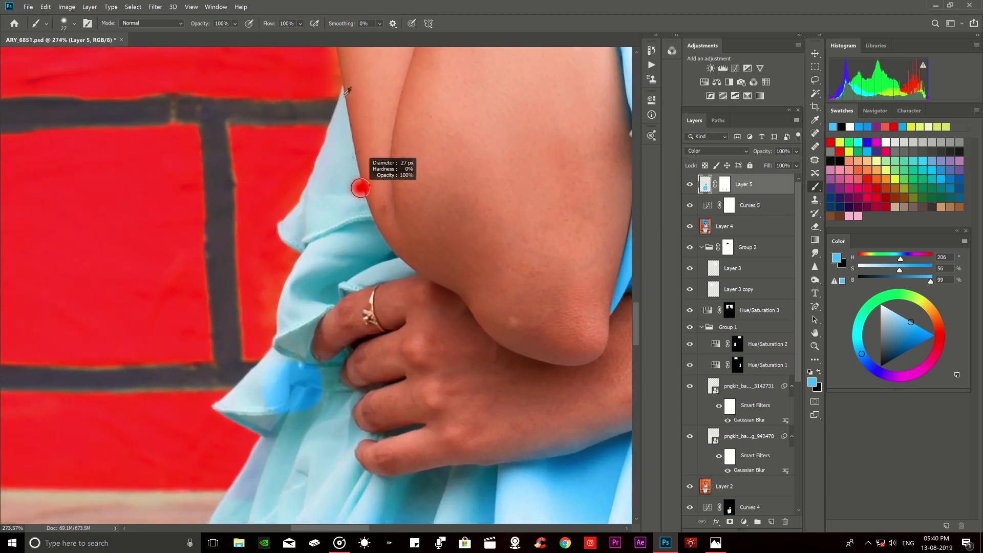
pyautogui.scroll(1, 348, 179)
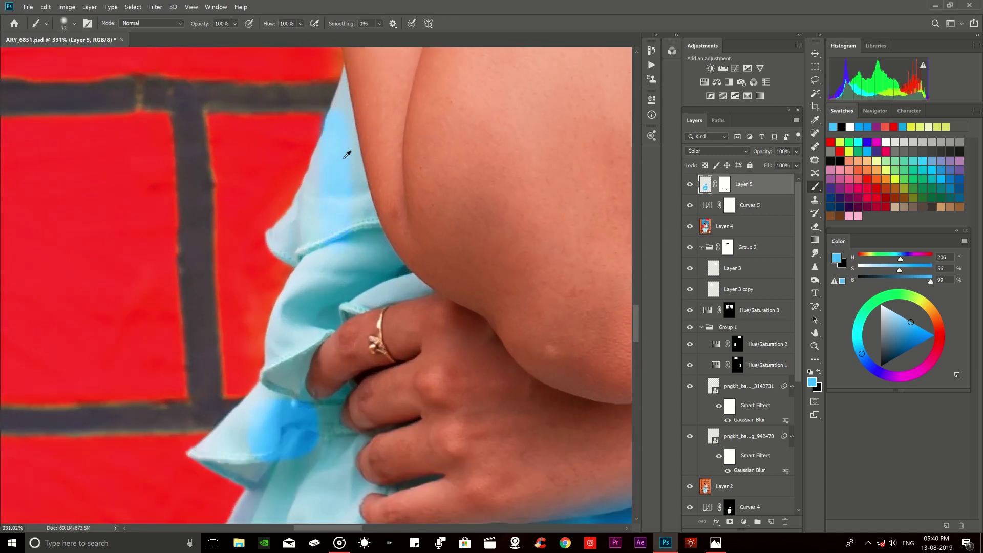
pyautogui.moveTo(330, 128); pyautogui.dragTo(339, 74)
# Paint light blue onto the ruffle beside her arm on Layer 5's colour.
pyautogui.press('x')
pyautogui.click(729, 185)
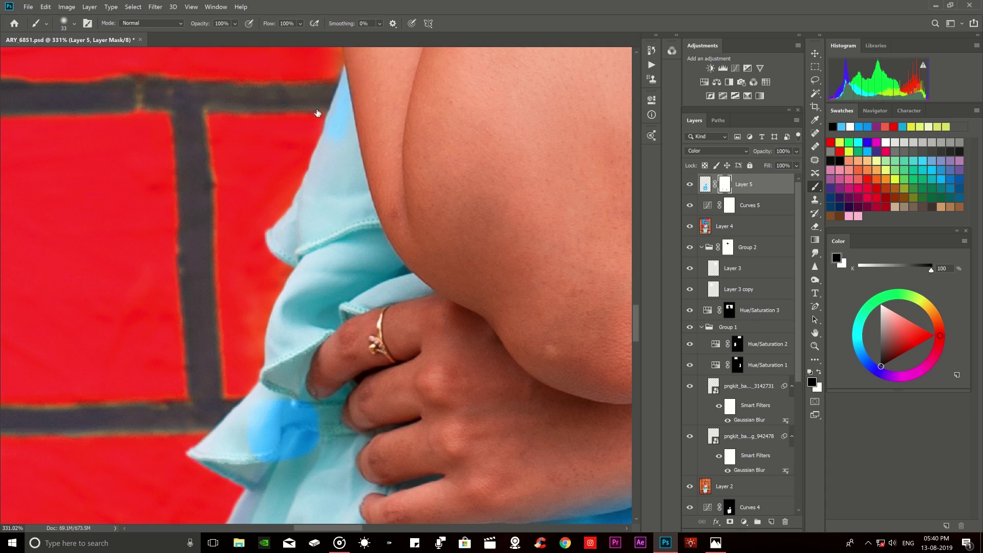
pyautogui.click(706, 184)
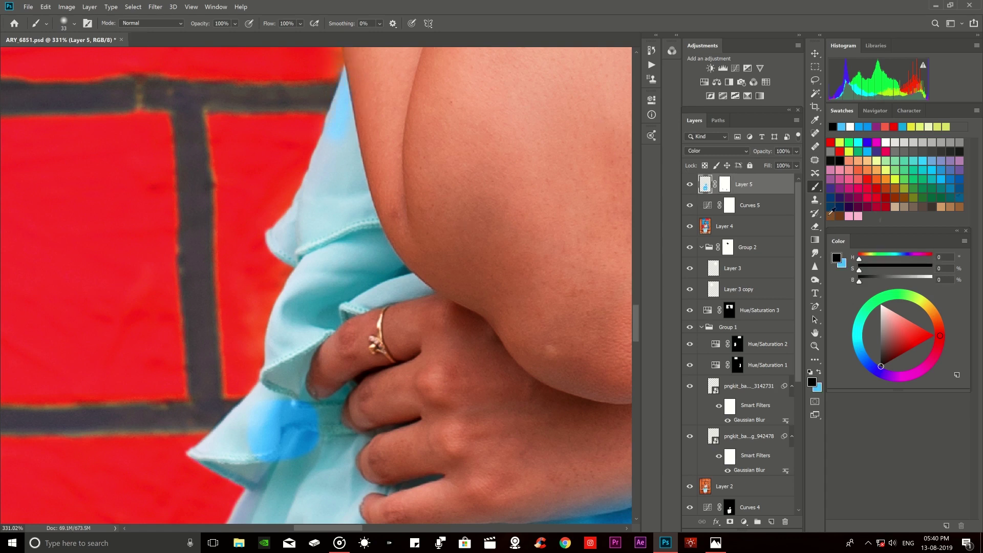
pyautogui.click(841, 126)
pyautogui.scroll(2, 346, 129)
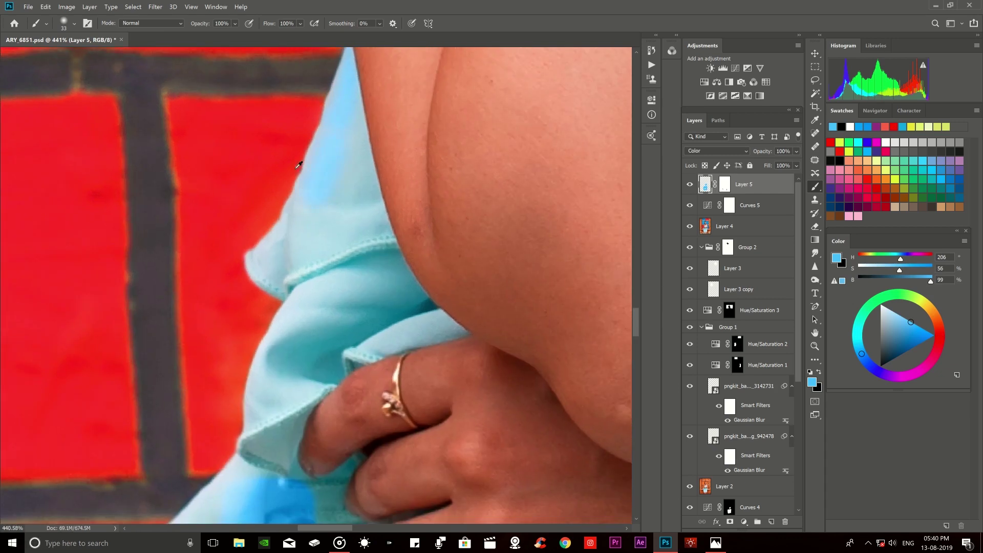
pyautogui.moveTo(315, 113)
pyautogui.mouseDown()
pyautogui.moveTo(337, 122)
pyautogui.moveTo(345, 196)
pyautogui.moveTo(296, 222)
pyautogui.moveTo(301, 169)
pyautogui.moveTo(286, 246)
pyautogui.moveTo(272, 248)
pyautogui.moveTo(317, 207)
pyautogui.mouseUp()
# Paint light blue on the lower ruffle fold, then target the mask with black.
pyautogui.scroll(-2, 356, 213)
pyautogui.moveTo(348, 215)
pyautogui.mouseDown()
pyautogui.moveTo(378, 199)
pyautogui.moveTo(394, 257)
pyautogui.mouseUp()
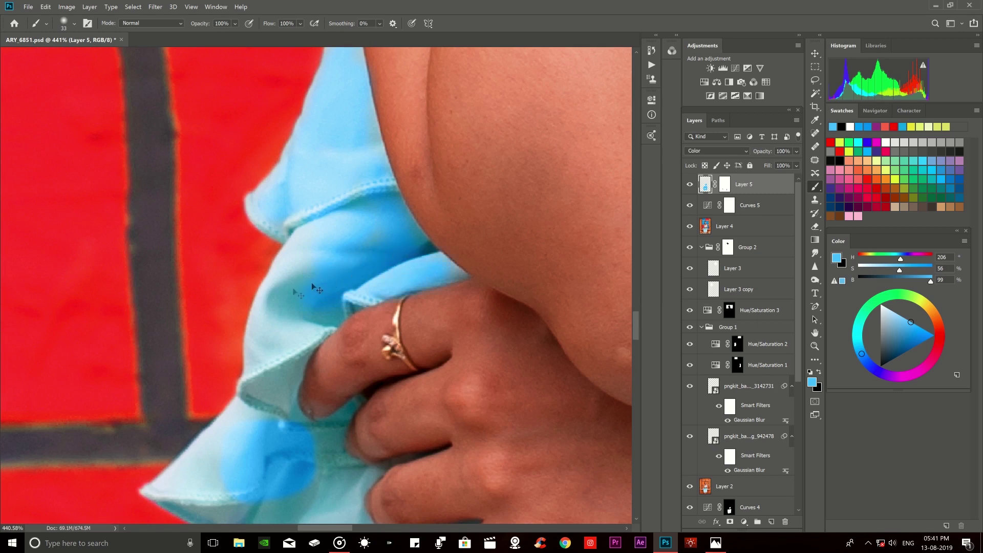
pyautogui.scroll(-1, 331, 278)
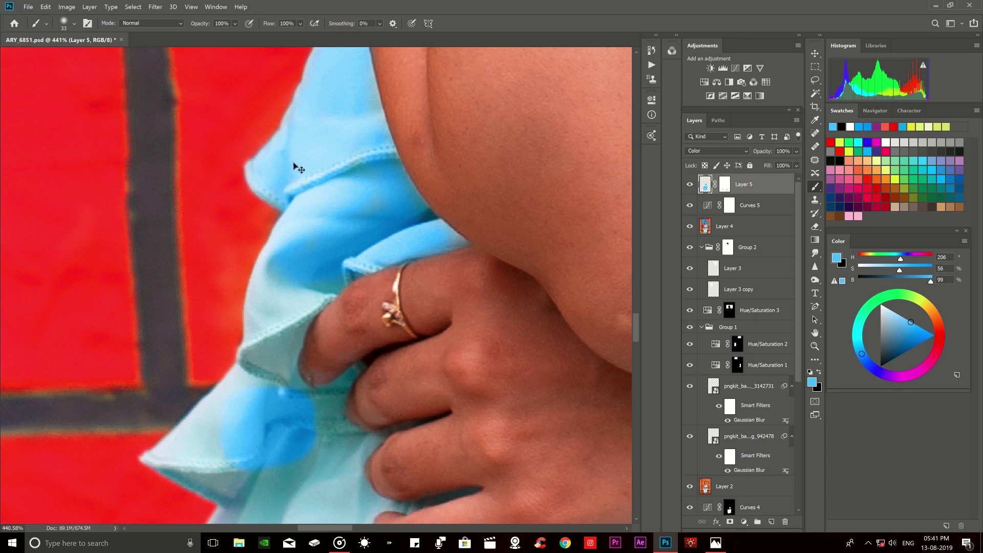
pyautogui.scroll(-2, 287, 180)
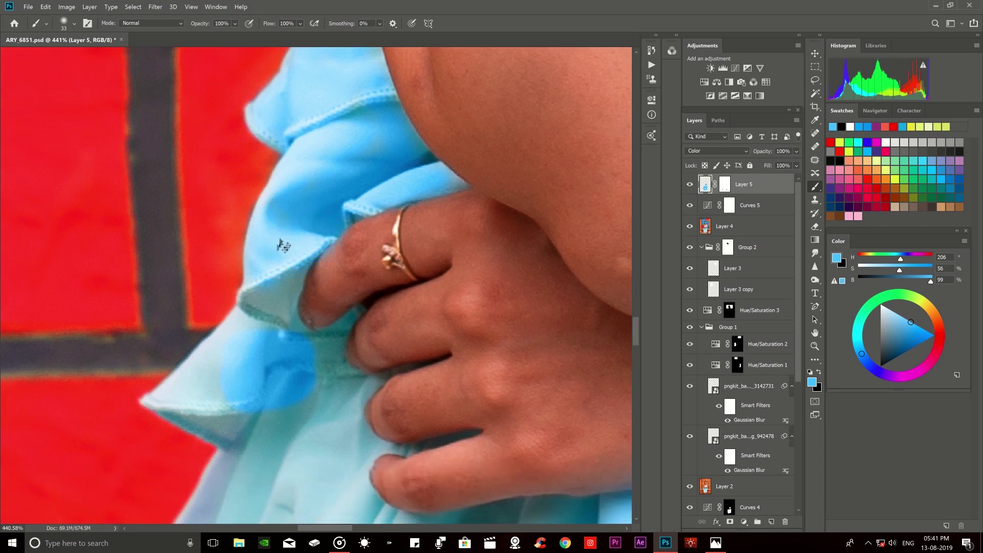
pyautogui.press('x')
pyautogui.click(725, 184)
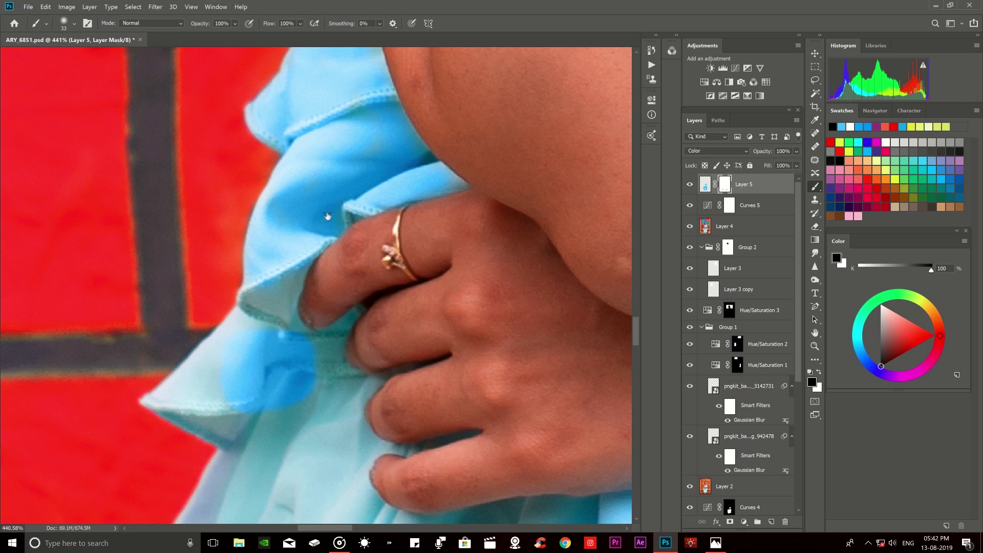
# Sample the dress blue on Layer 5 and paint the ruffle edge below the ring and the finger gap.
pyautogui.click(705, 185)
pyautogui.keyDown('alt'); pyautogui.click(243, 359); pyautogui.keyUp('alt')
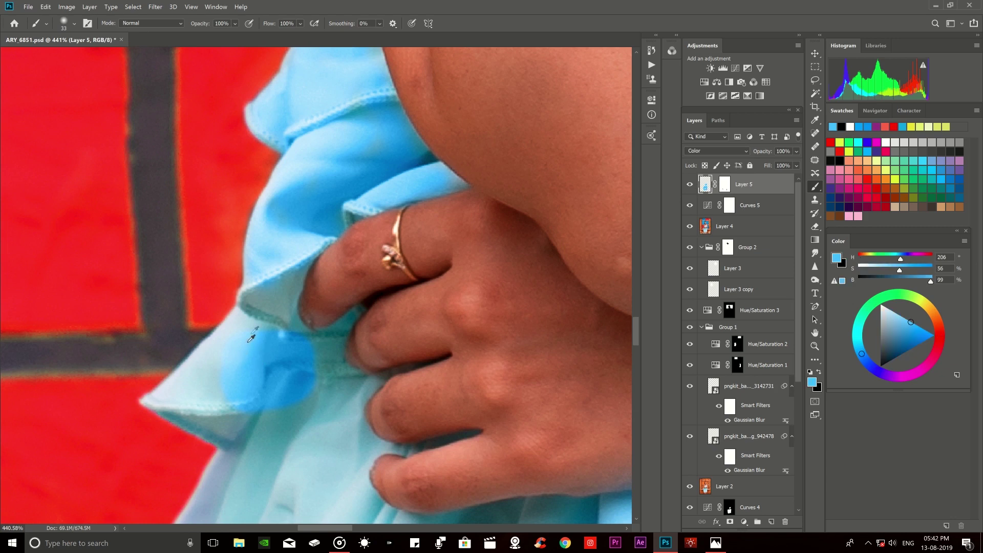
pyautogui.moveTo(309, 229)
pyautogui.mouseDown()
pyautogui.moveTo(246, 319)
pyautogui.moveTo(254, 344)
pyautogui.mouseUp()
pyautogui.scroll(2, 341, 360)
pyautogui.scroll(2, 340, 360)
pyautogui.moveTo(362, 324); pyautogui.dragTo(360, 287)
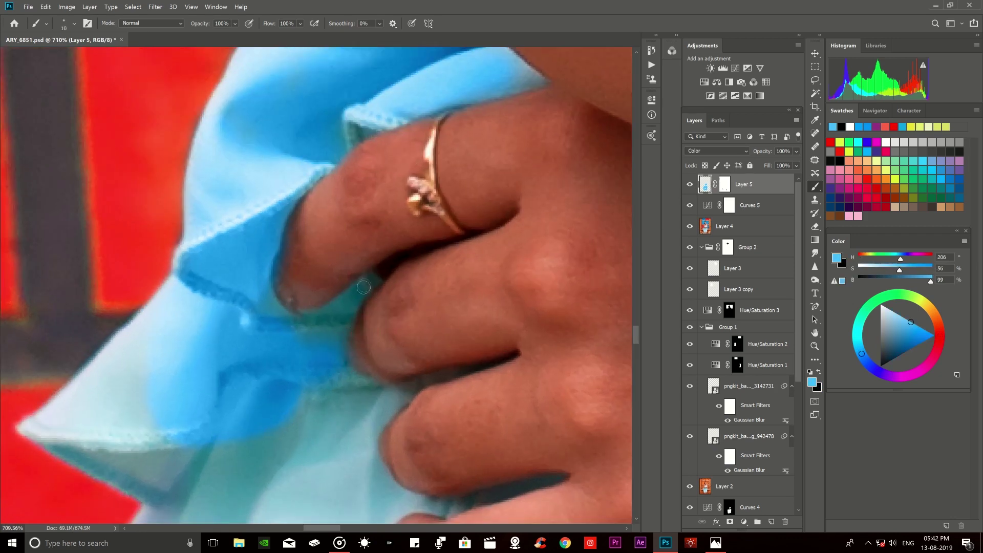
# Paint the pale cloth triangle at lower left blue with a 26 px brush.
pyautogui.keyDown('alt'); pyautogui.rightClick(317, 319); pyautogui.keyUp('alt')
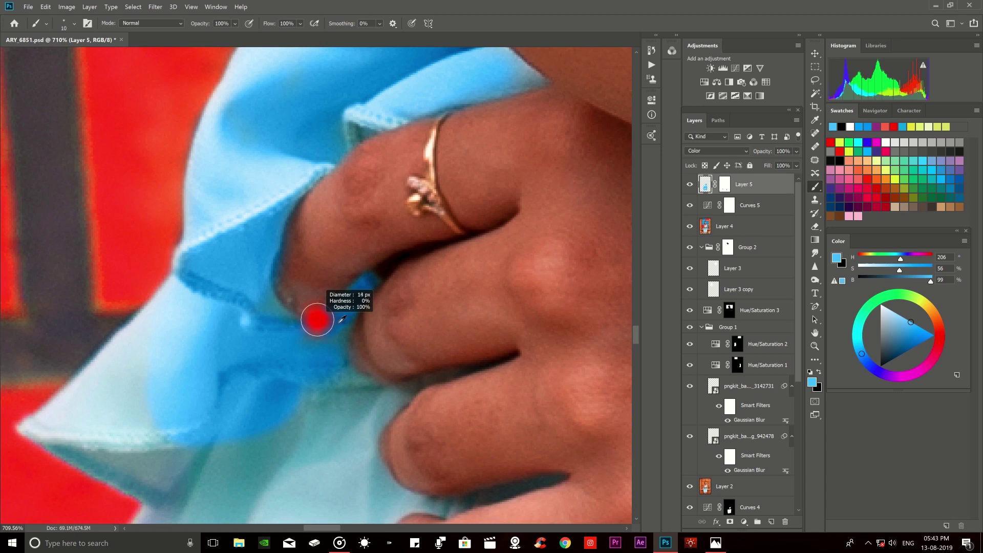
pyautogui.scroll(-2, 256, 267)
pyautogui.keyDown('alt'); pyautogui.rightClick(168, 302); pyautogui.keyUp('alt')
pyautogui.moveTo(179, 219)
pyautogui.mouseDown()
pyautogui.moveTo(66, 330)
pyautogui.moveTo(32, 346)
pyautogui.moveTo(72, 360)
pyautogui.moveTo(148, 417)
pyautogui.moveTo(145, 396)
pyautogui.moveTo(269, 316)
pyautogui.mouseUp()
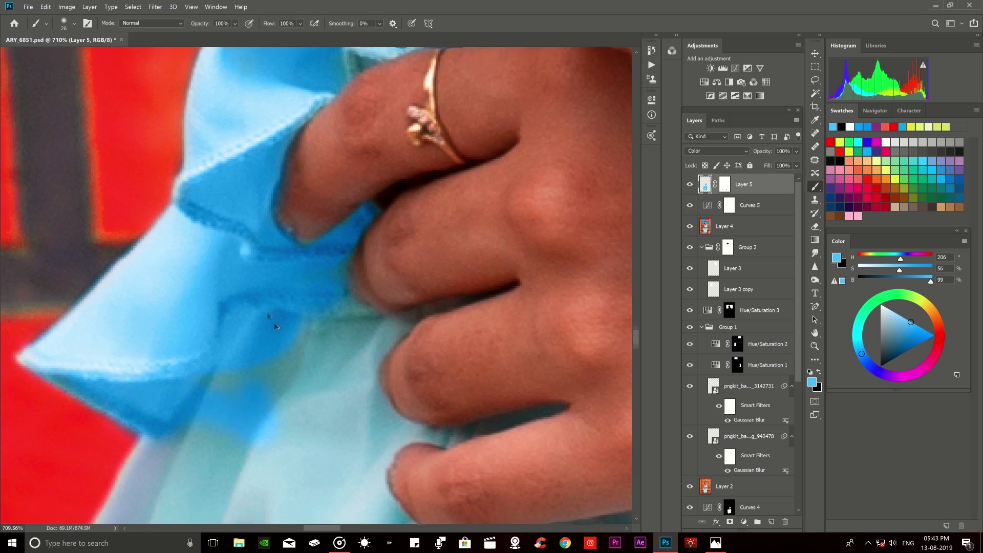
# Enlarge the brush to 47 px and zoom the view out slightly.
pyautogui.scroll(-2, 268, 316)
pyautogui.keyDown('alt'); pyautogui.rightClick(271, 327); pyautogui.keyUp('alt')
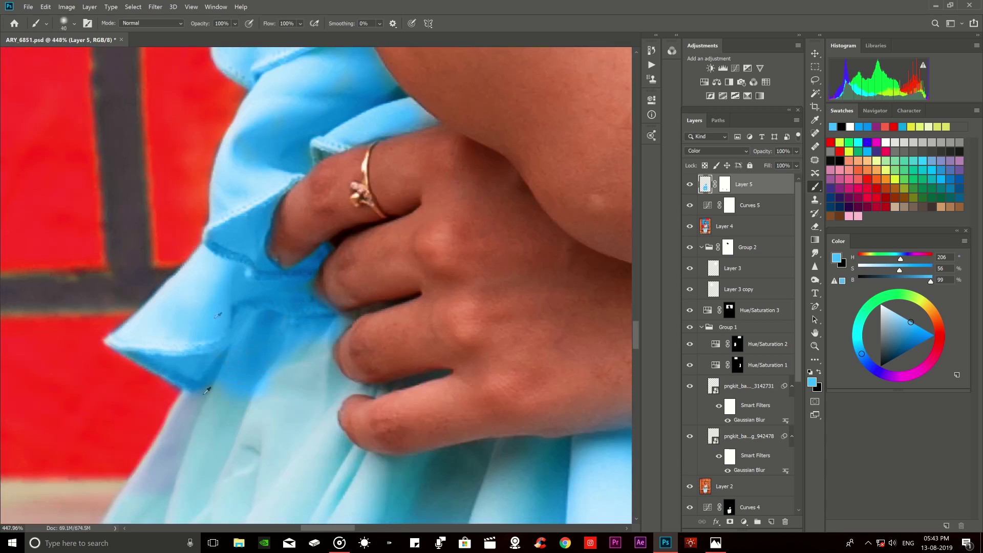
pyautogui.scroll(-3, 275, 295)
pyautogui.scroll(-2, 275, 296)
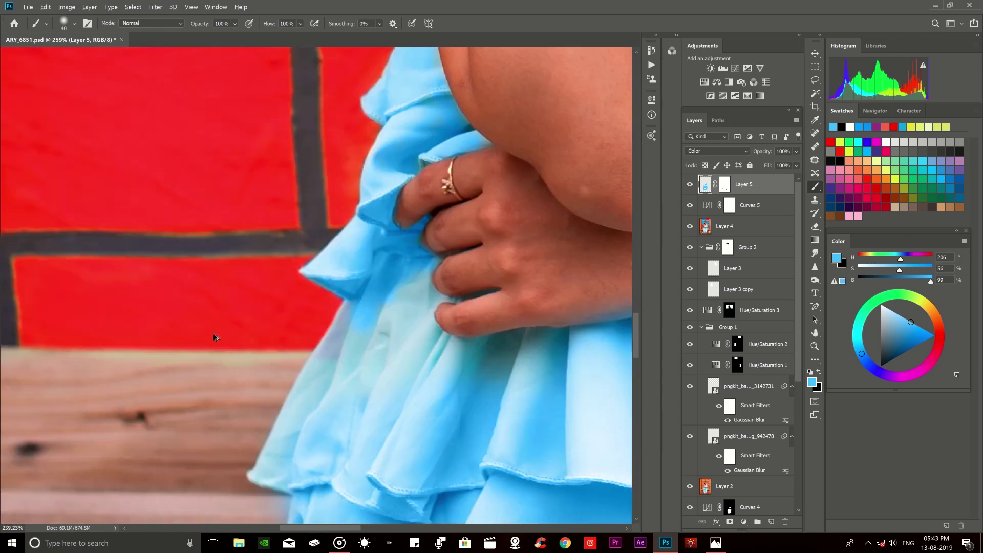
pyautogui.scroll(3, 148, 332)
pyautogui.keyDown('alt'); pyautogui.rightClick(362, 322); pyautogui.keyUp('alt')
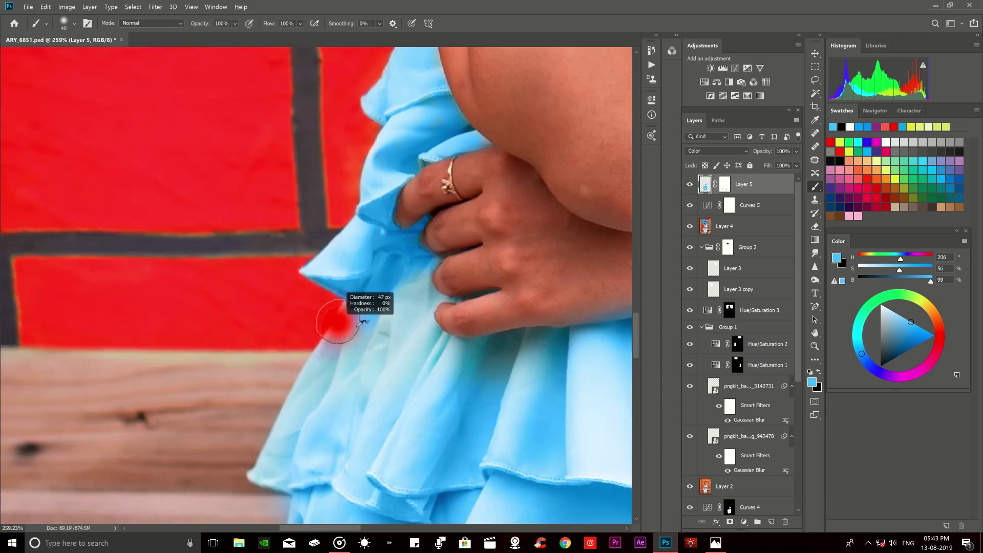
pyautogui.press('z')
pyautogui.moveTo(377, 307); pyautogui.dragTo(334, 398)
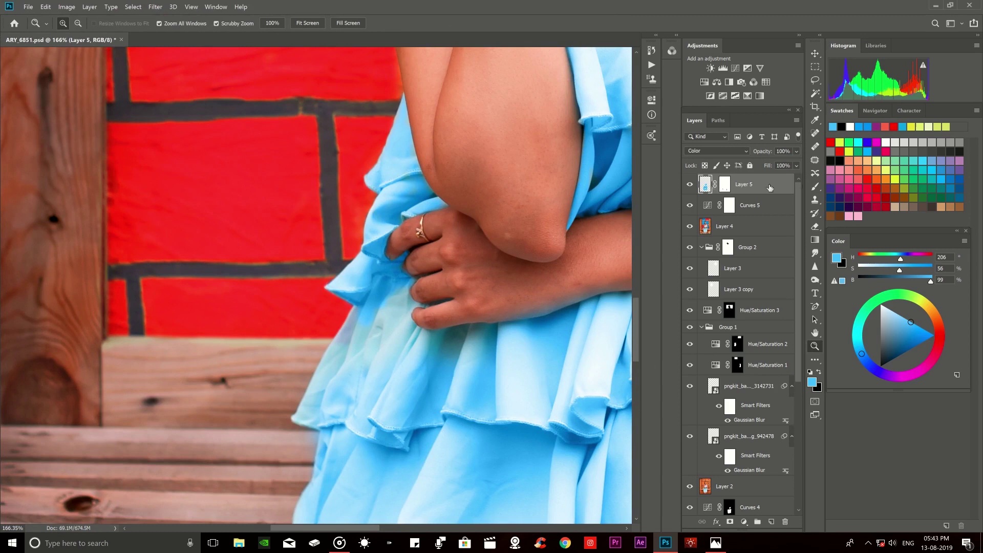
pyautogui.click(815, 186)
pyautogui.scroll(3, 358, 325)
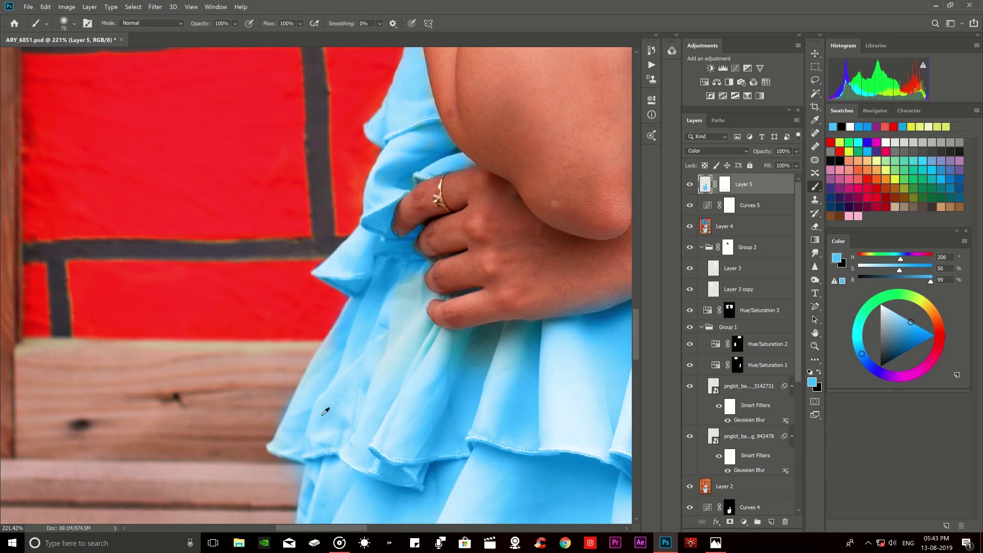
pyautogui.scroll(2, 286, 425)
# Paint saturated blue between and beside the fingers using an 11 px brush.
pyautogui.click(724, 183)
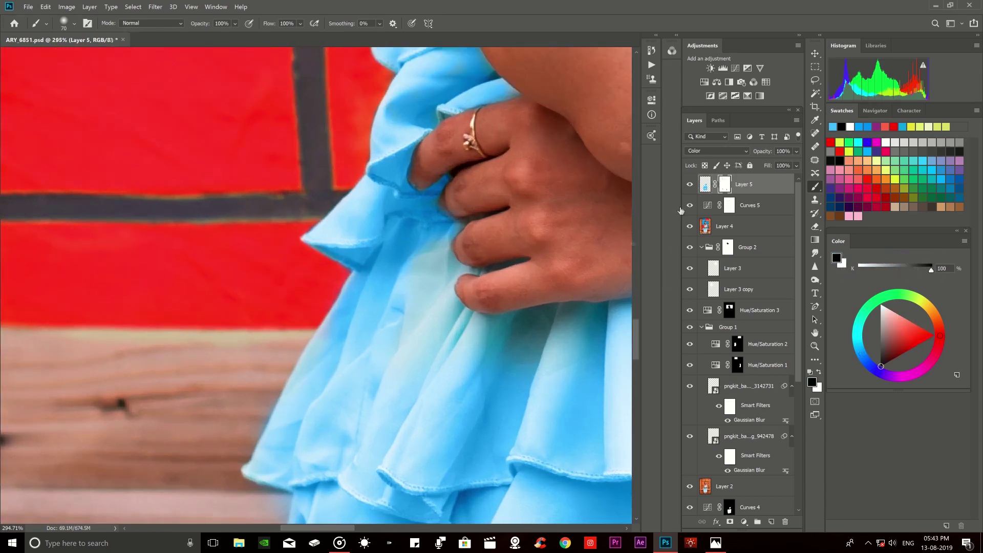
pyautogui.scroll(2, 259, 439)
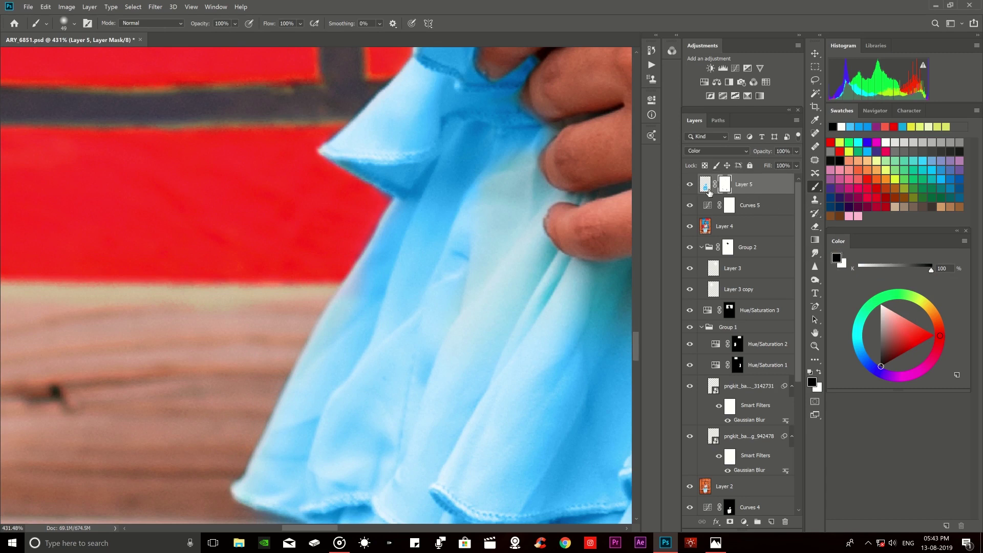
pyautogui.click(706, 186)
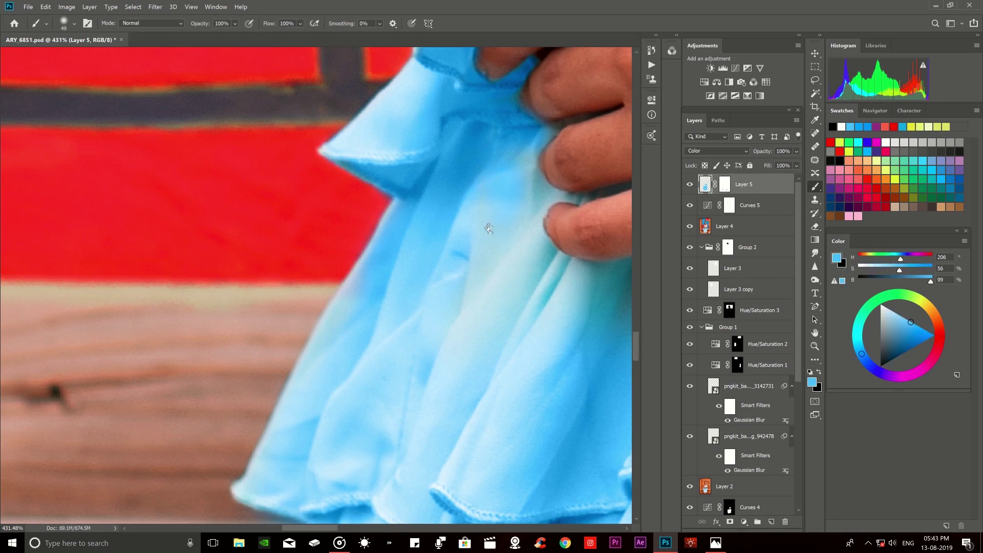
pyautogui.scroll(3, 501, 174)
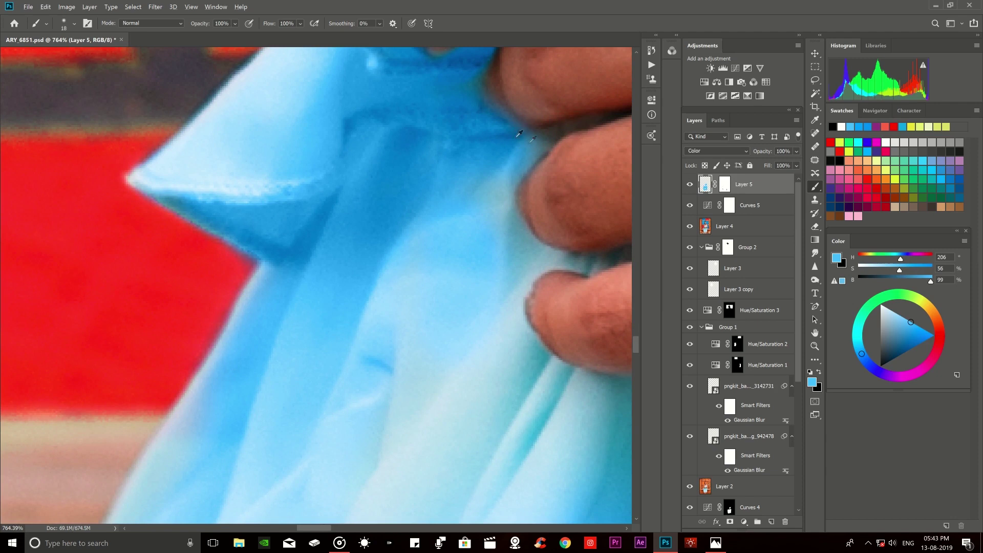
pyautogui.moveTo(518, 134); pyautogui.dragTo(556, 134)
pyautogui.rightClick(520, 147)
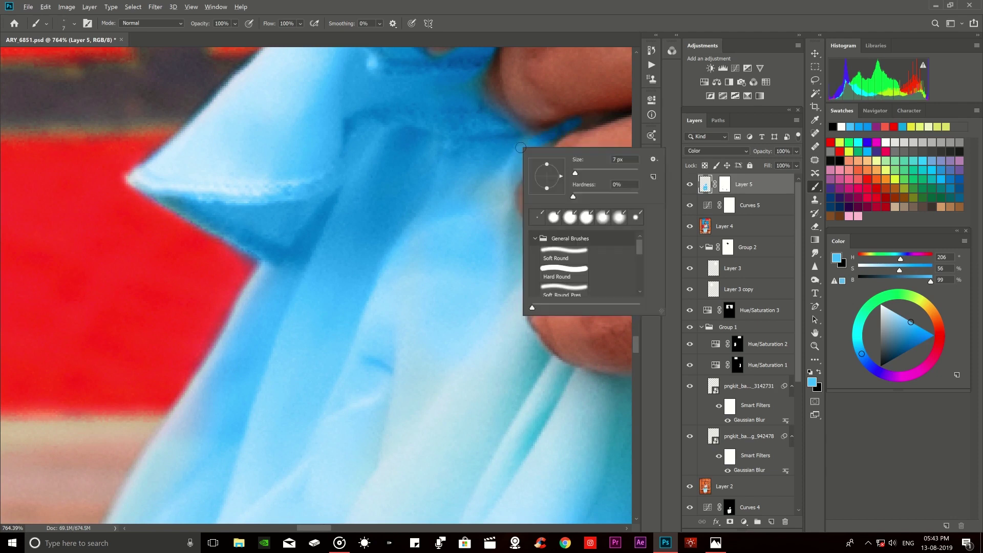
pyautogui.click(526, 141)
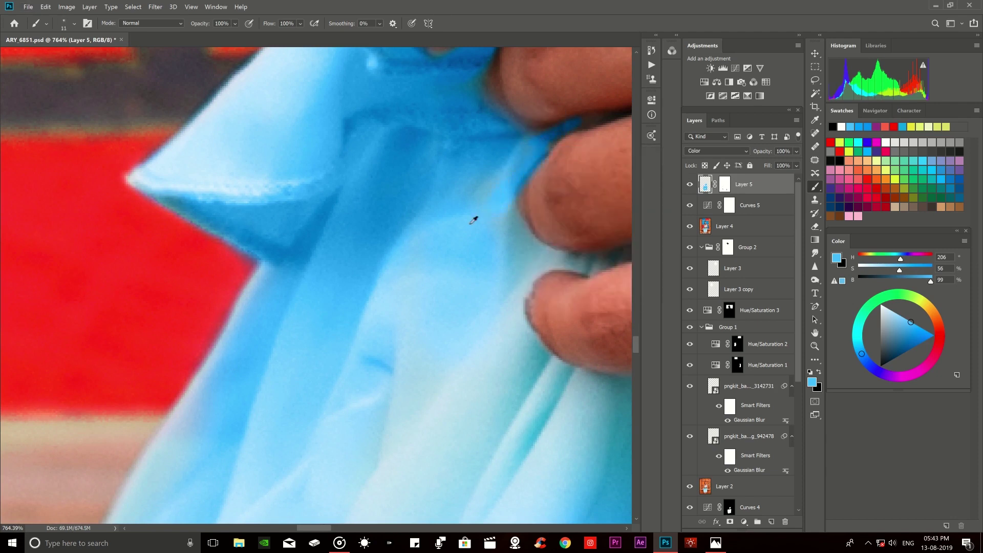
pyautogui.click(532, 256)
pyautogui.moveTo(504, 215); pyautogui.dragTo(516, 237)
# Enlarge the brush to 18 px.
pyautogui.keyDown('alt'); pyautogui.rightClick(514, 301); pyautogui.keyUp('alt')
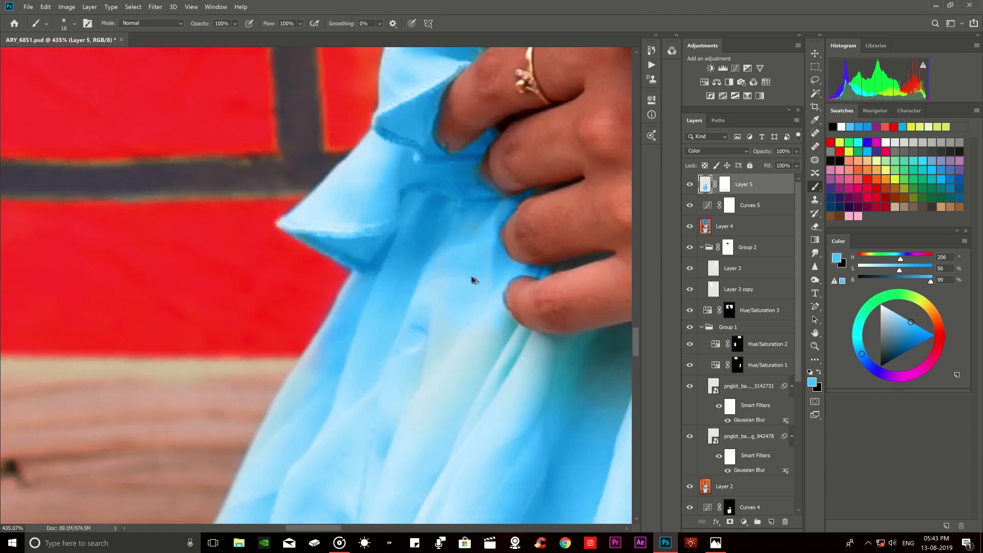
pyautogui.scroll(-4, 499, 307)
pyautogui.keyDown('alt'); pyautogui.rightClick(453, 330); pyautogui.keyUp('alt')
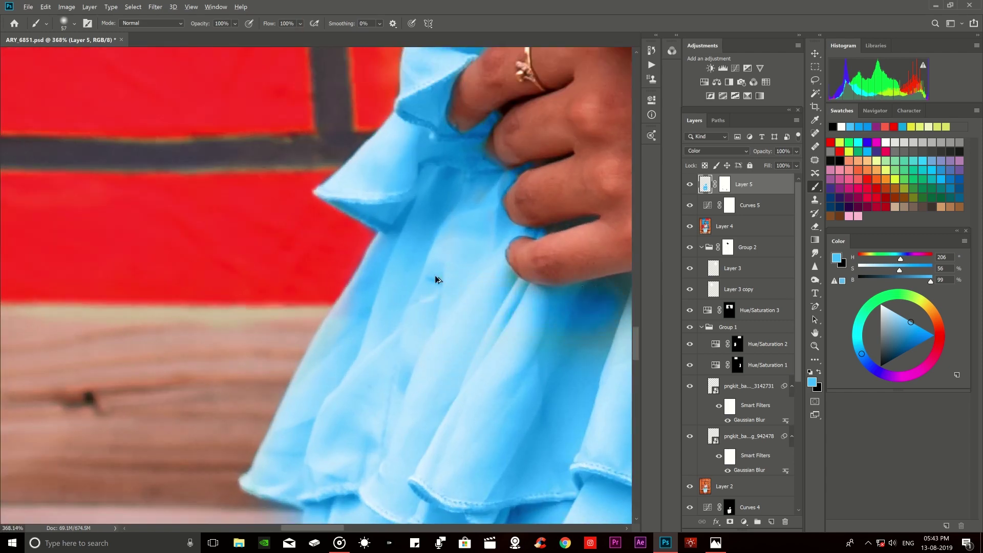
pyautogui.scroll(-2, 436, 279)
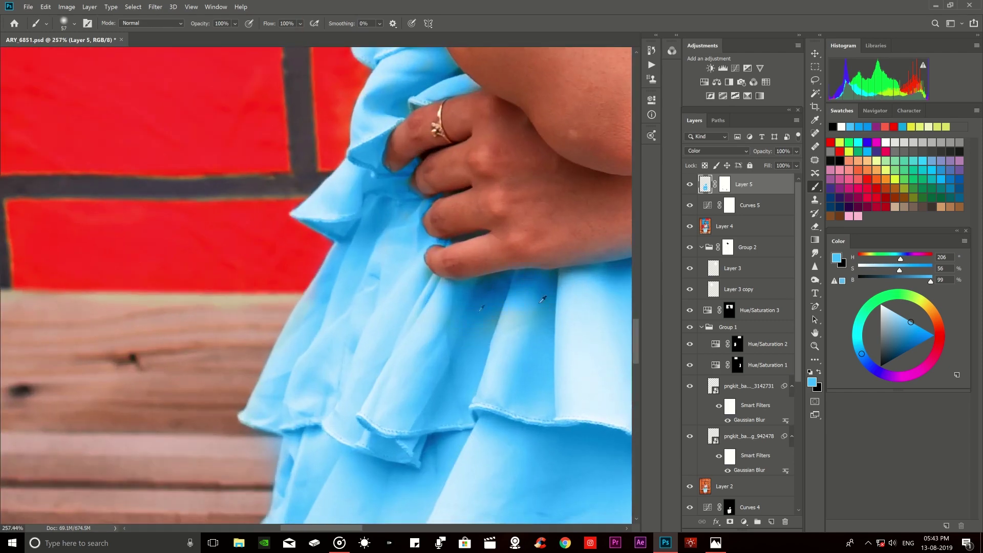
pyautogui.scroll(-2, 449, 358)
# Compare the blue recolour with and without Layer 5.
pyautogui.scroll(-3, 461, 307)
pyautogui.scroll(-2, 473, 248)
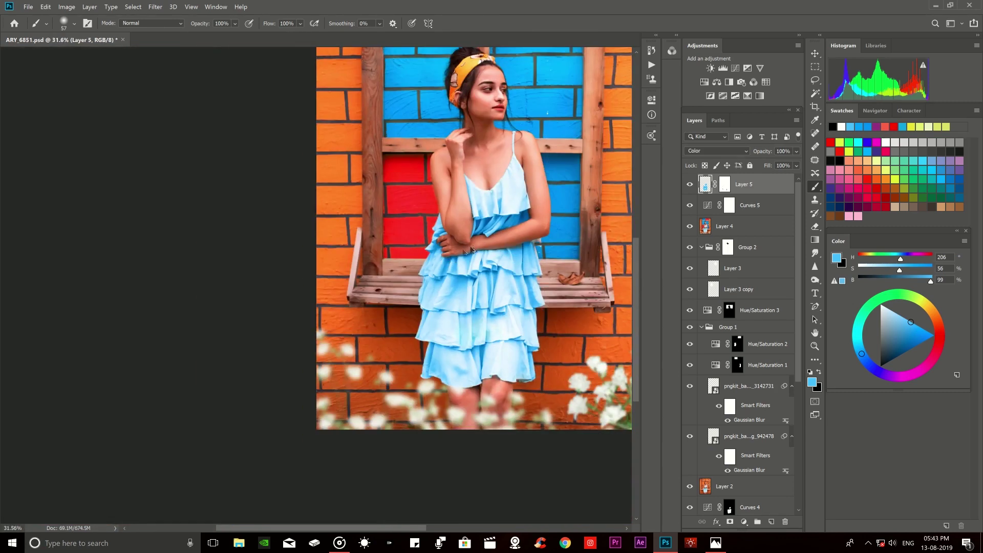
pyautogui.scroll(1, 473, 249)
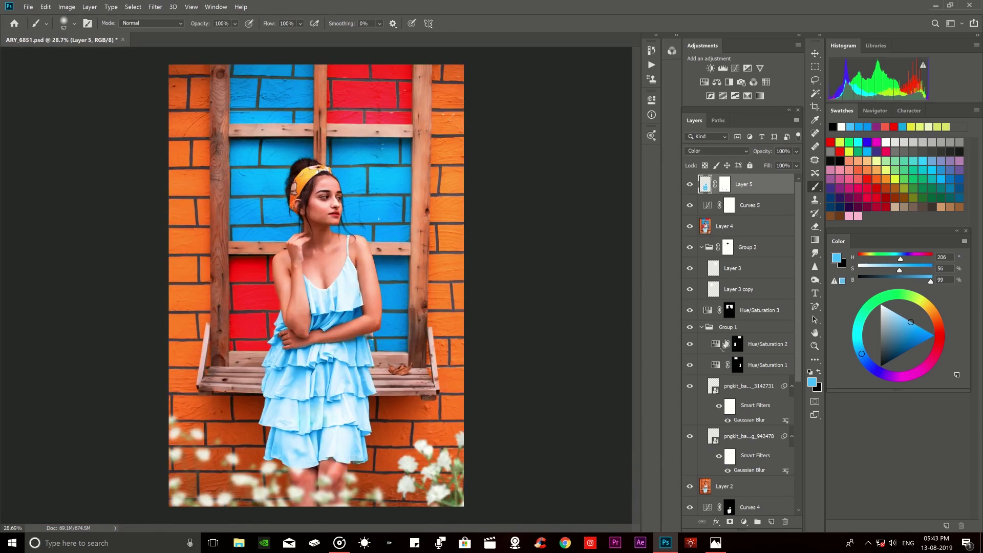
pyautogui.click(691, 186)
# Zoom into the hem under the arm, hide Layer 4, and select the Hue/Saturation 1 mask.
pyautogui.scroll(4, 368, 346)
pyautogui.scroll(3, 367, 346)
pyautogui.scroll(2, 368, 346)
pyautogui.scroll(2, 379, 261)
pyautogui.scroll(-1, 379, 260)
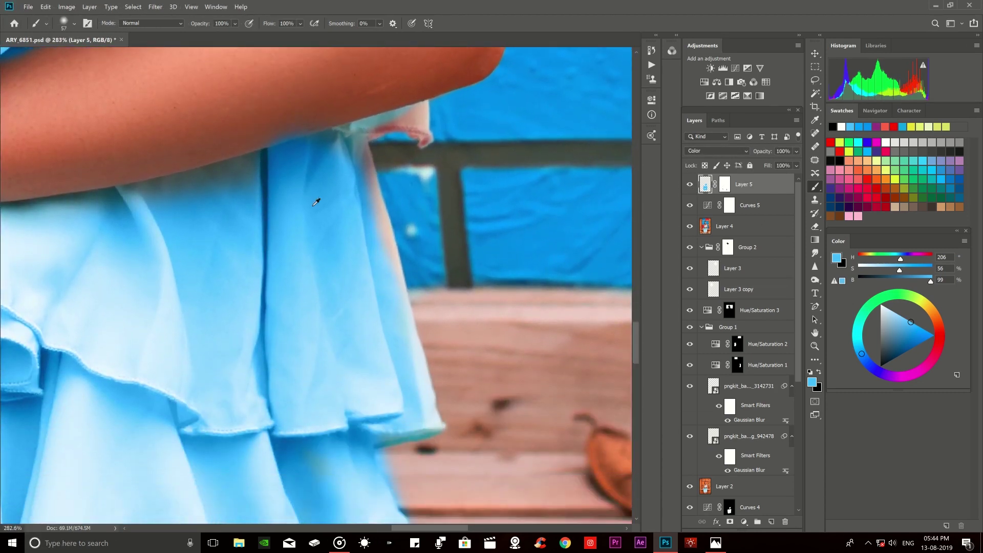
pyautogui.click(690, 226)
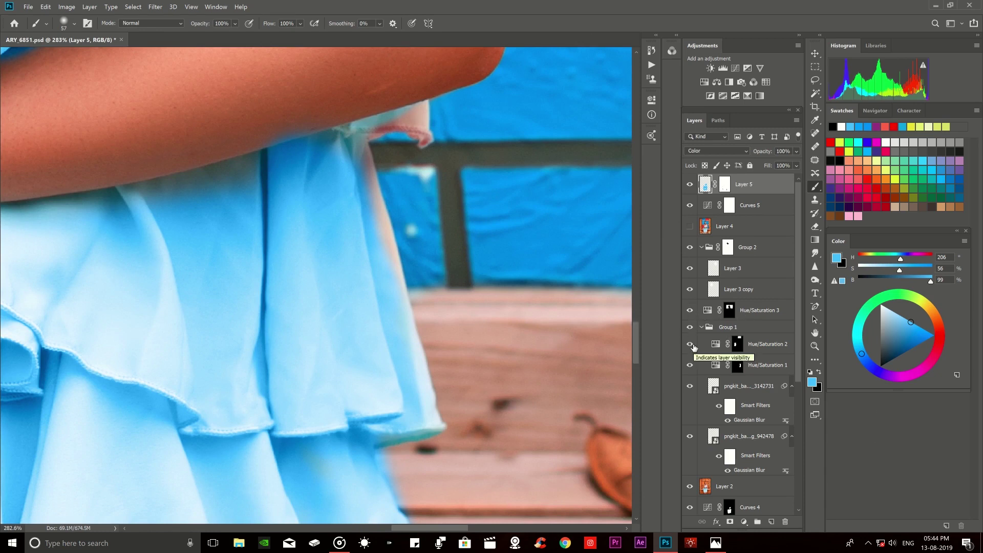
pyautogui.click(738, 364)
# With a 47 px brush on the mask, turn the pink frayed hem edge cyan.
pyautogui.press('d')
pyautogui.press('x')
pyautogui.press('[')
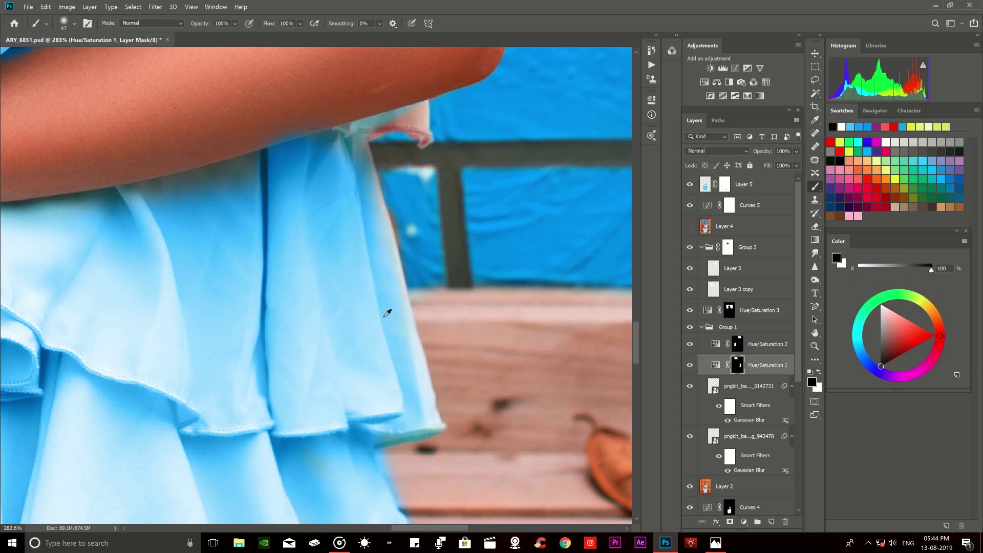
pyautogui.press('x')
pyautogui.press('x')
pyautogui.scroll(3, 430, 93)
pyautogui.moveTo(428, 94)
pyautogui.mouseDown()
pyautogui.moveTo(435, 166)
pyautogui.moveTo(403, 123)
pyautogui.moveTo(330, 148)
pyautogui.moveTo(408, 142)
pyautogui.mouseUp()
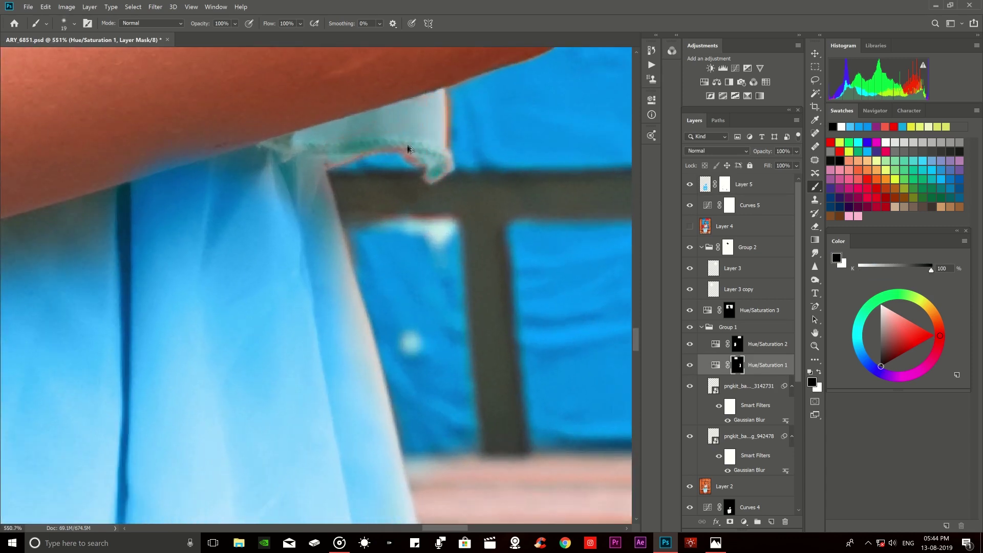
# Paint out the orange fringe on the fabric's right edge, then zoom back out.
pyautogui.press('x')
pyautogui.moveTo(444, 92); pyautogui.dragTo(450, 162)
pyautogui.press('x')
pyautogui.press('x')
pyautogui.scroll(-5, 364, 210)
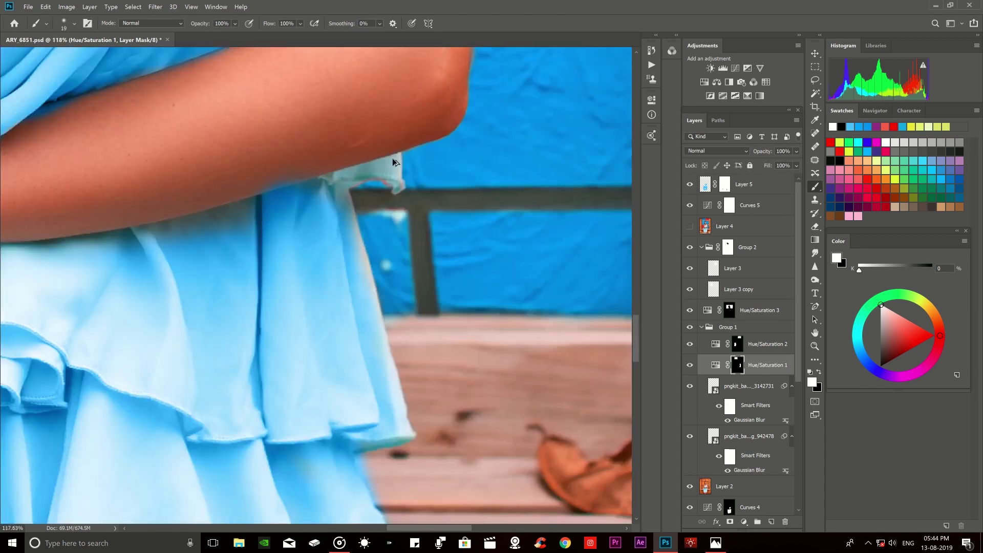
pyautogui.scroll(-5, 377, 160)
pyautogui.scroll(-1, 359, 154)
pyautogui.scroll(2, 345, 143)
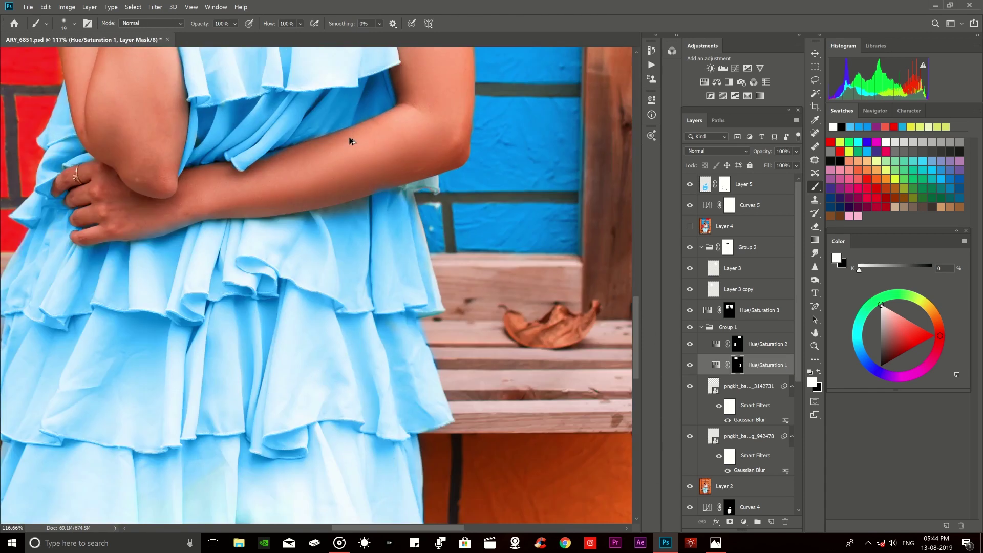
pyautogui.scroll(-2, 347, 138)
pyautogui.scroll(-2, 449, 304)
pyautogui.scroll(-3, 743, 384)
pyautogui.scroll(-3, 742, 410)
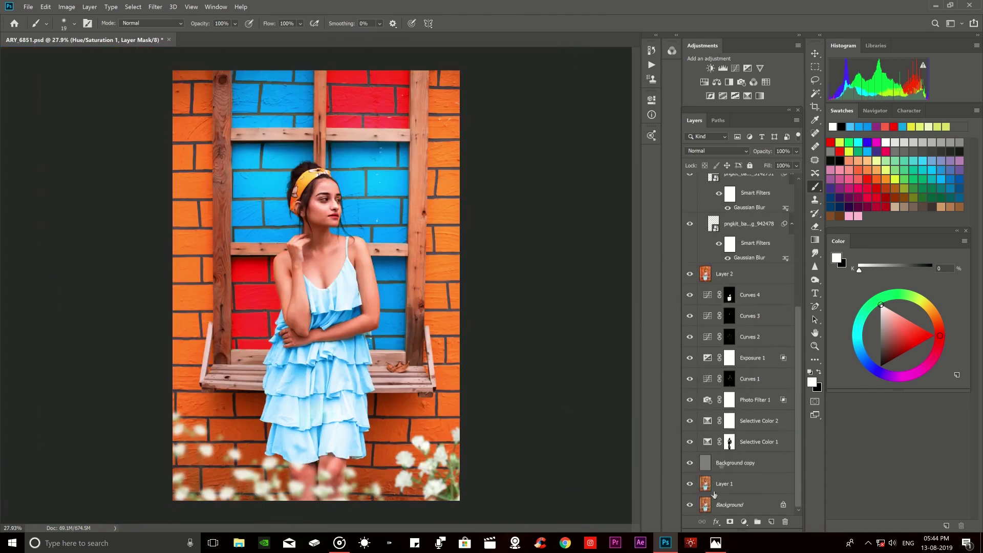
# Compare the original photo against the edit, then save ARY_6851.psd.
pyautogui.keyDown('alt'); pyautogui.click(690, 505); pyautogui.keyUp('alt')
pyautogui.keyDown('alt'); pyautogui.click(690, 505); pyautogui.keyUp('alt')
pyautogui.keyDown('alt'); pyautogui.click(690, 505); pyautogui.keyUp('alt')
pyautogui.keyDown('alt'); pyautogui.click(690, 505); pyautogui.keyUp('alt')
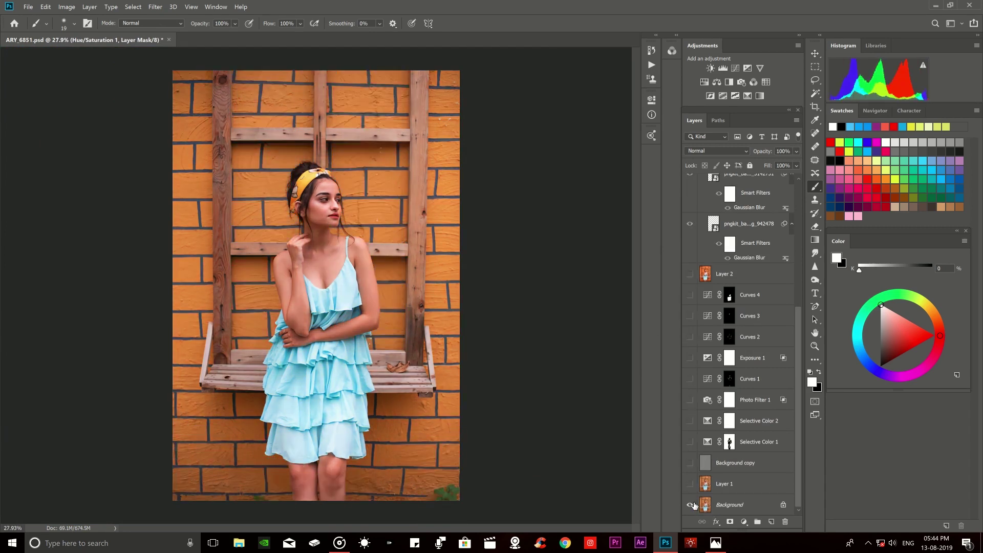
pyautogui.keyDown('alt'); pyautogui.click(691, 505); pyautogui.keyUp('alt')
pyautogui.keyDown('alt'); pyautogui.click(691, 505); pyautogui.keyUp('alt')
pyautogui.hotkey('ctrl', 's')
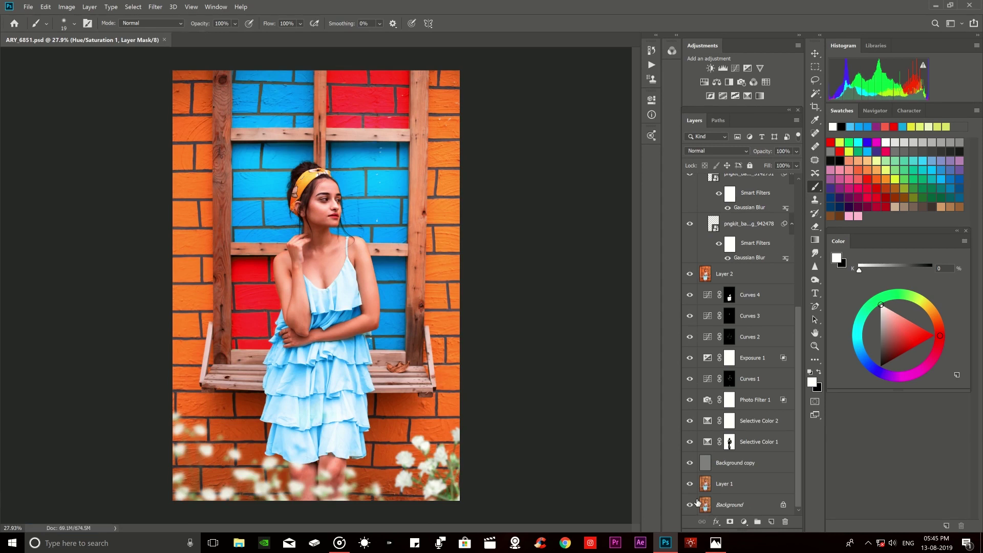
# Hide both pngkit flower layers and show Layer 4's white flowers.
pyautogui.scroll(2, 748, 389)
pyautogui.scroll(6, 748, 389)
pyautogui.click(690, 341)
pyautogui.click(689, 391)
pyautogui.scroll(1, 704, 199)
pyautogui.scroll(1, 704, 200)
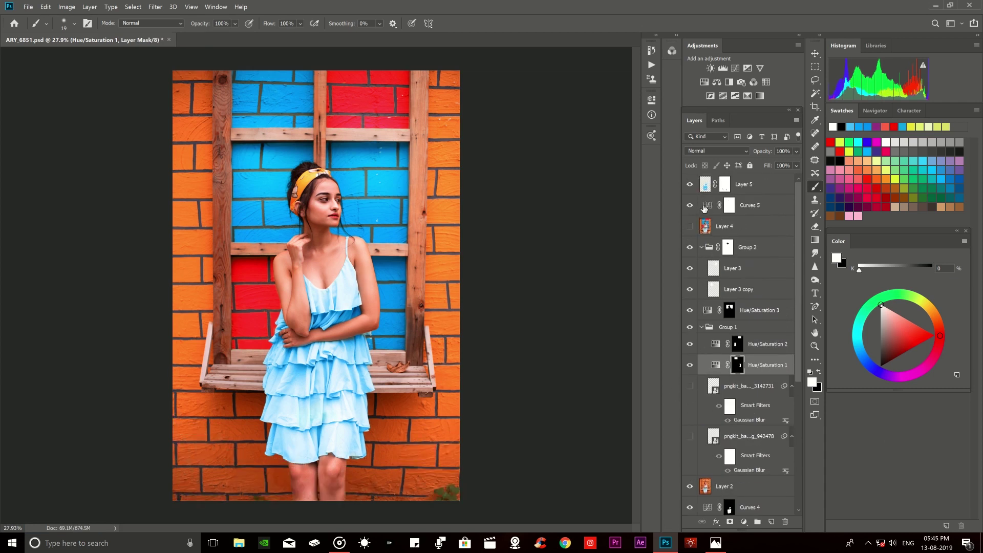
pyautogui.click(688, 228)
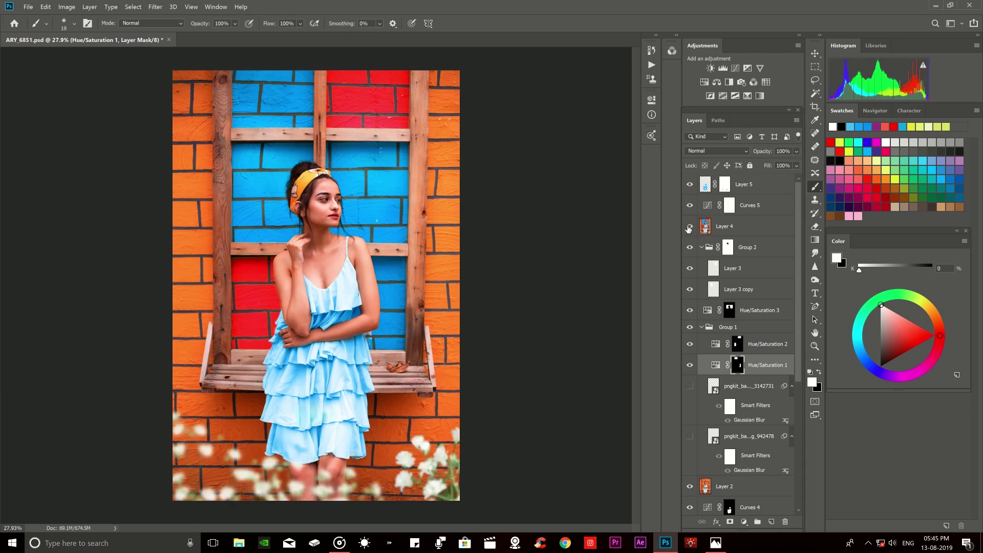